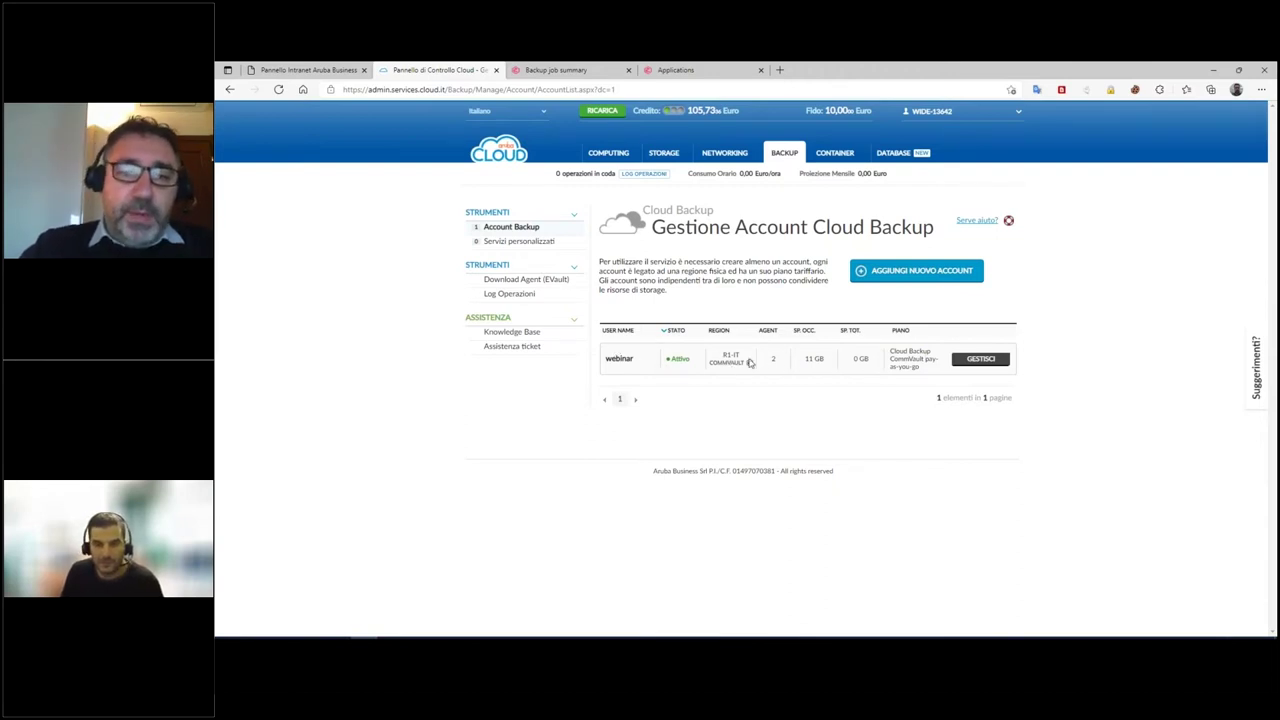
Start adding a new backup account and review the Commvault/EVault technology choices and the available regions.
click(909, 280)
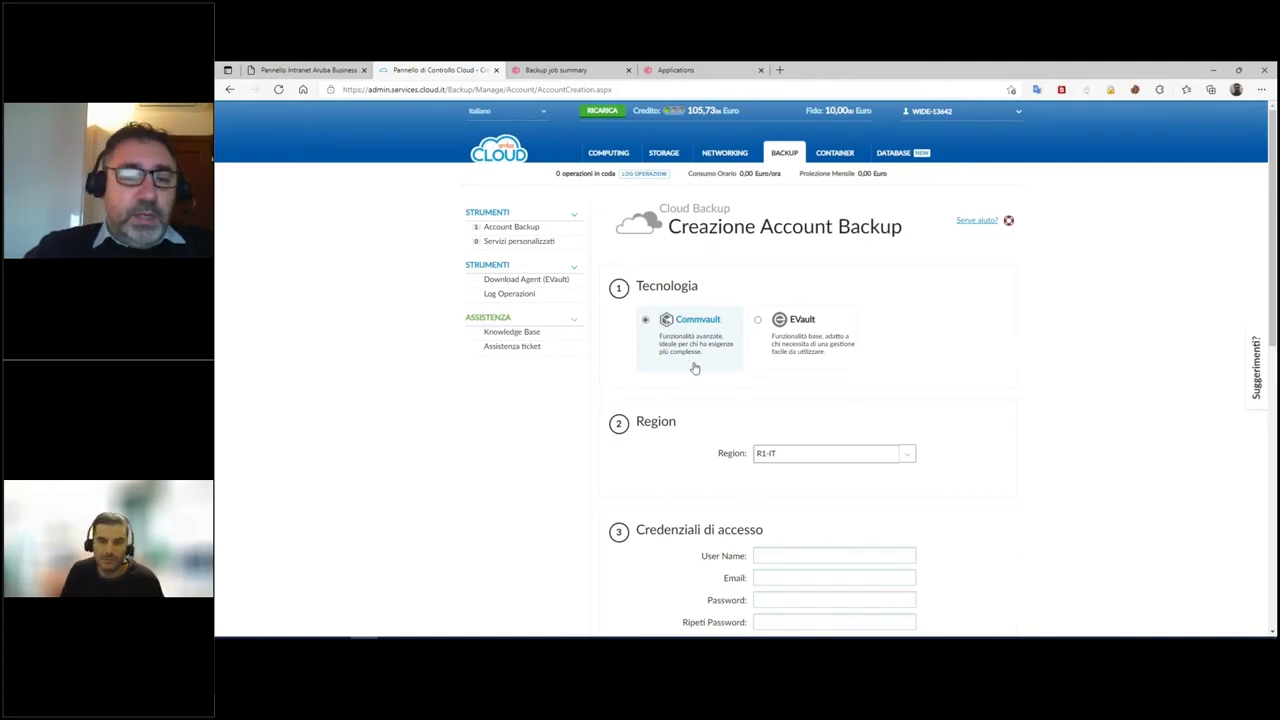
scroll(692, 367, down, 2)
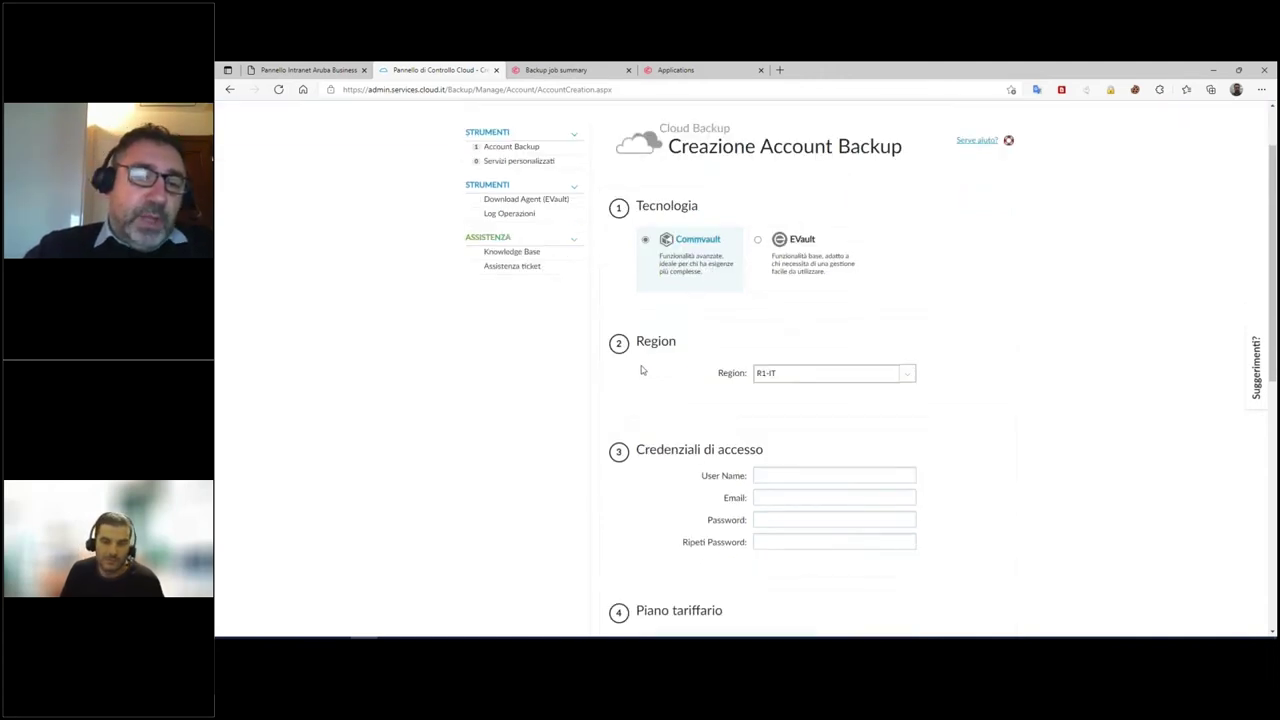
click(795, 378)
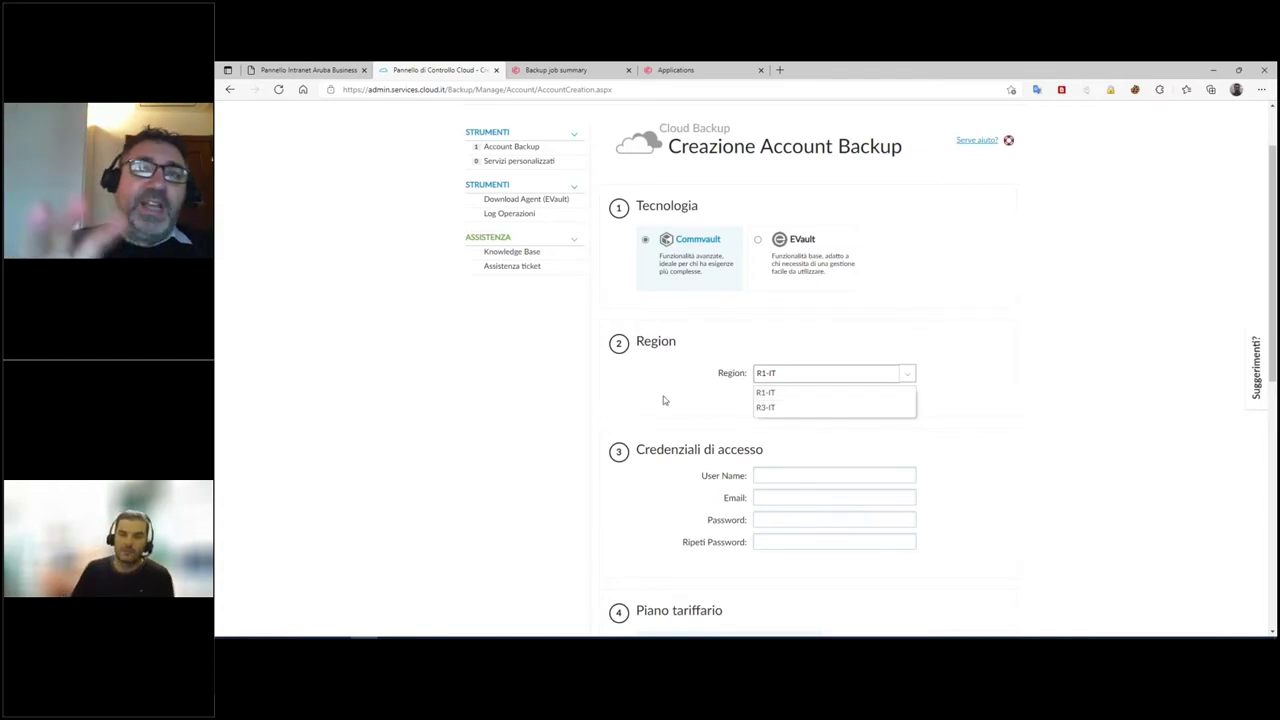
scroll(662, 400, down, 1)
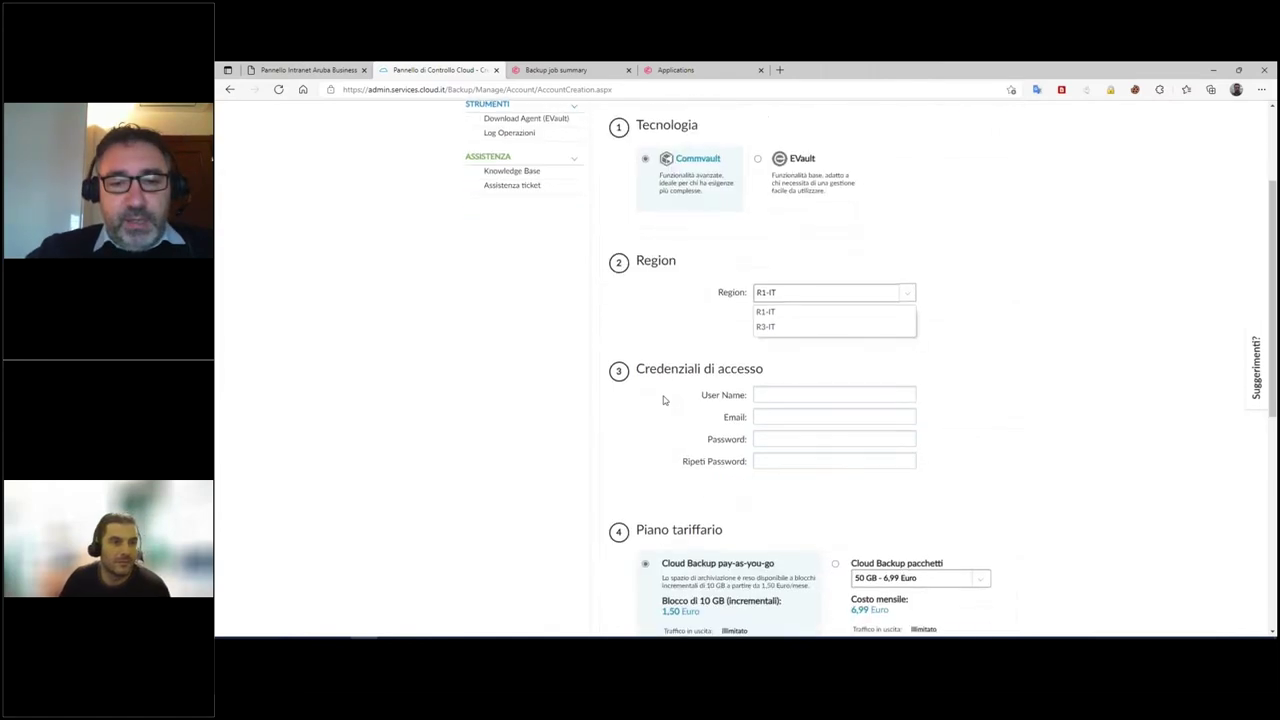
click(663, 400)
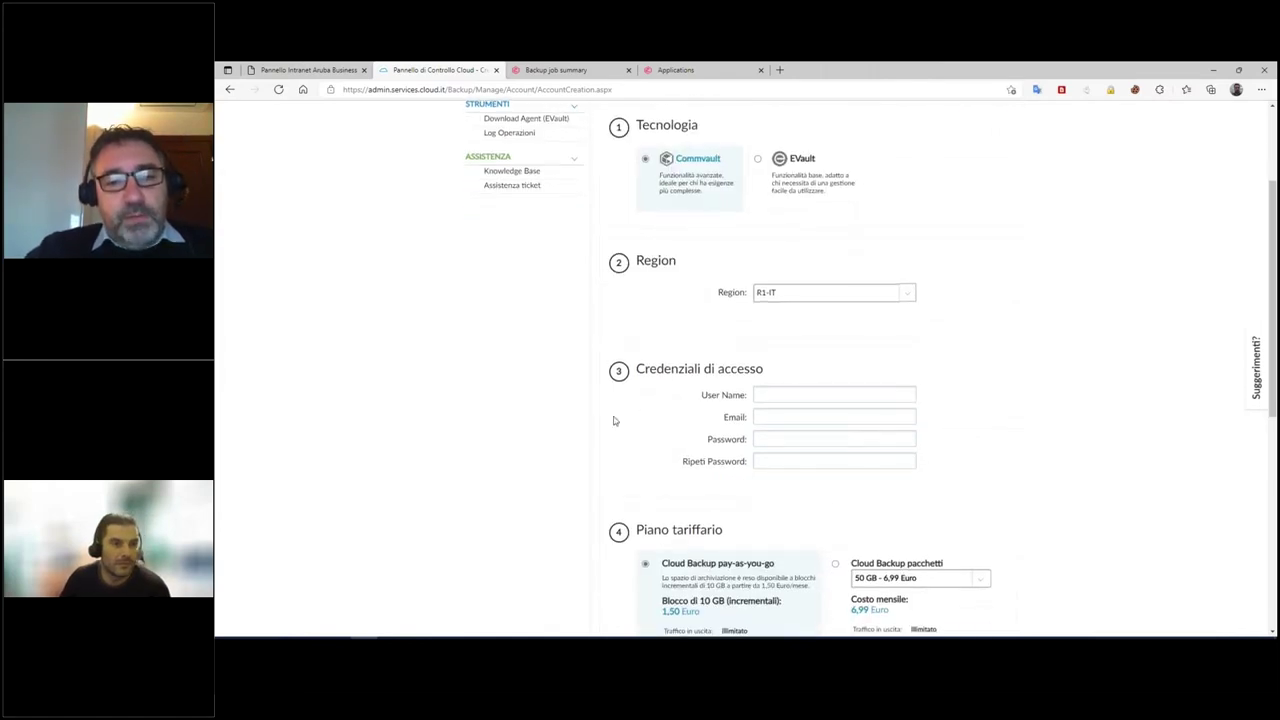
Switch the pricing plan to Cloud Backup pacchetti and pick the 100 GB - 12,99 Euro package.
scroll(632, 420, down, 3)
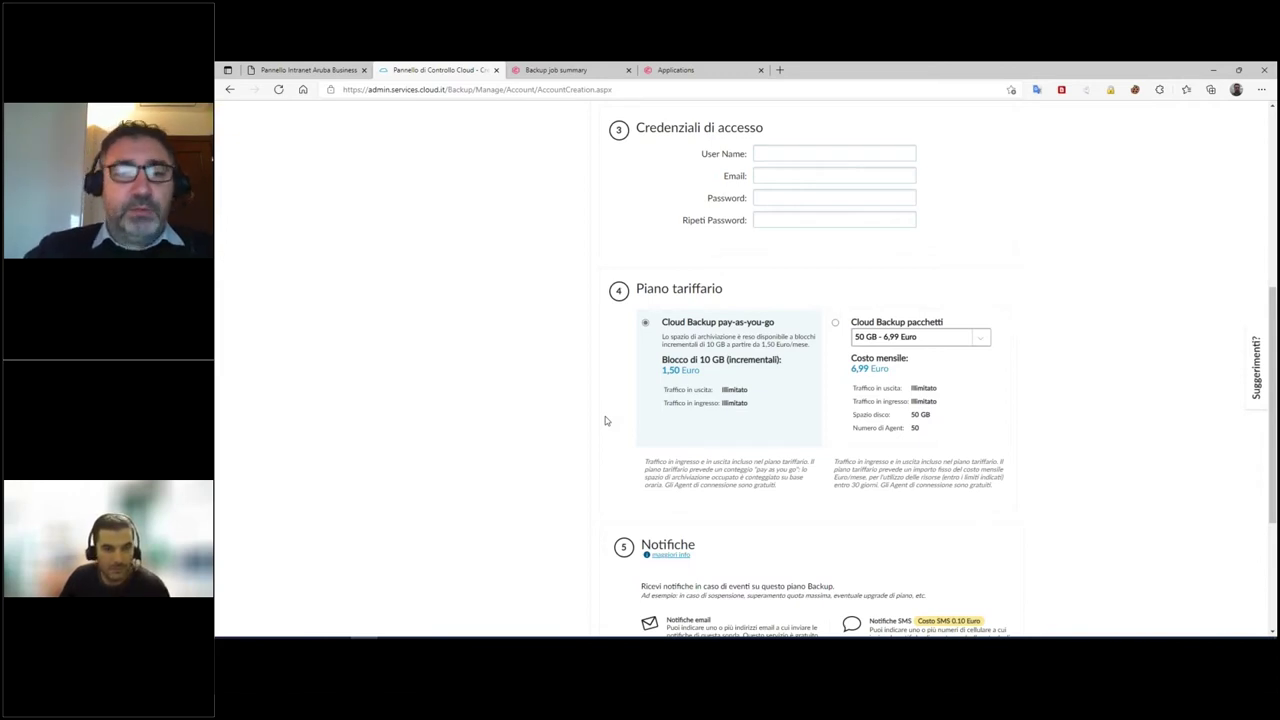
click(835, 322)
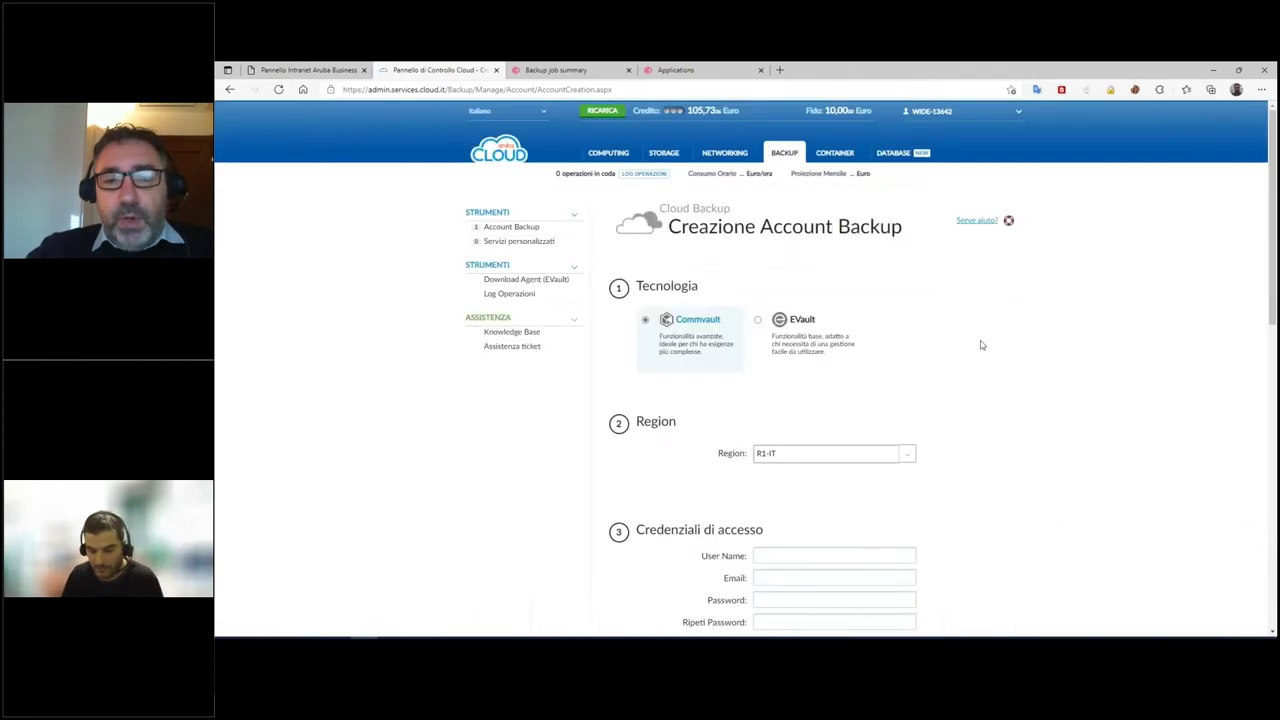
scroll(929, 412, down, 3)
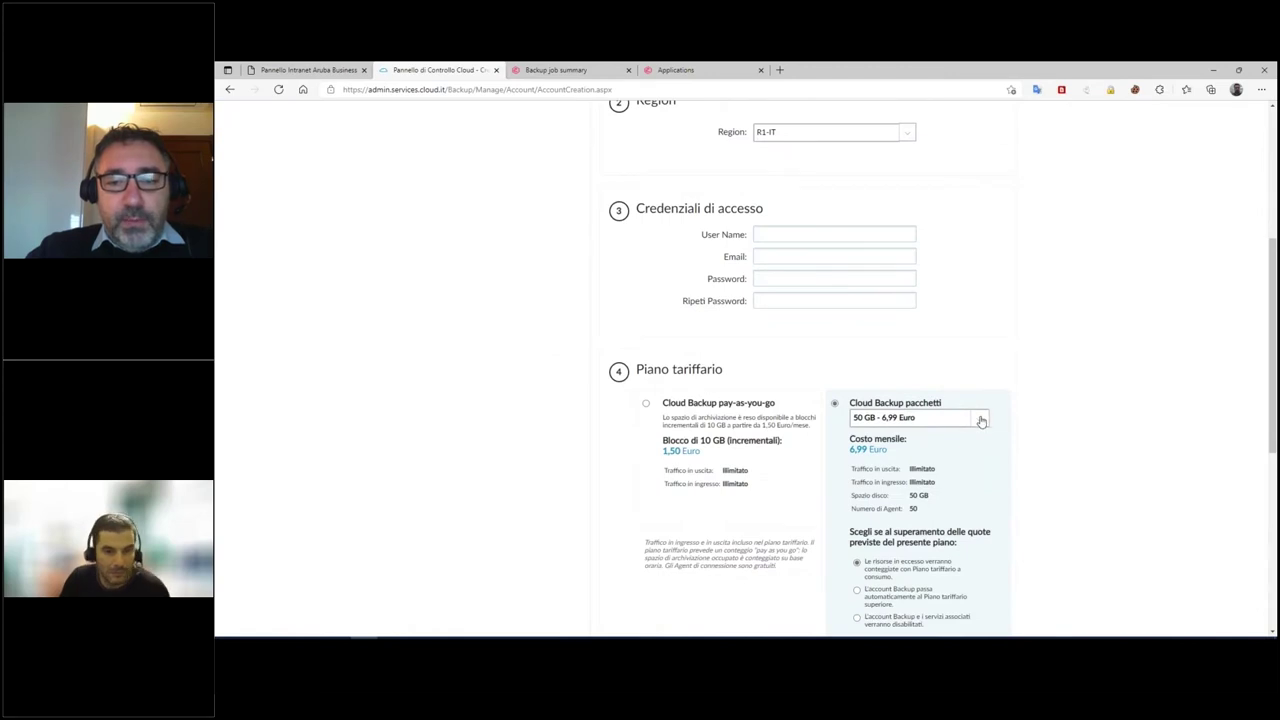
click(981, 420)
scroll(980, 420, down, 1)
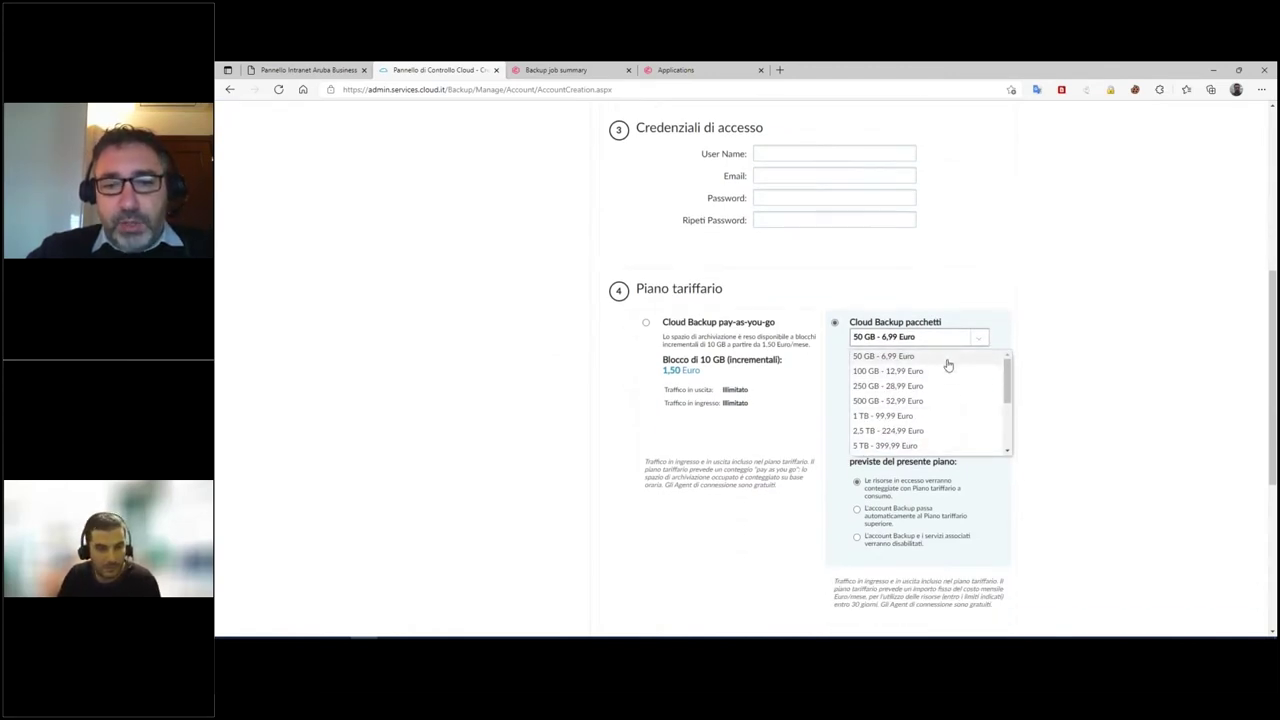
click(888, 375)
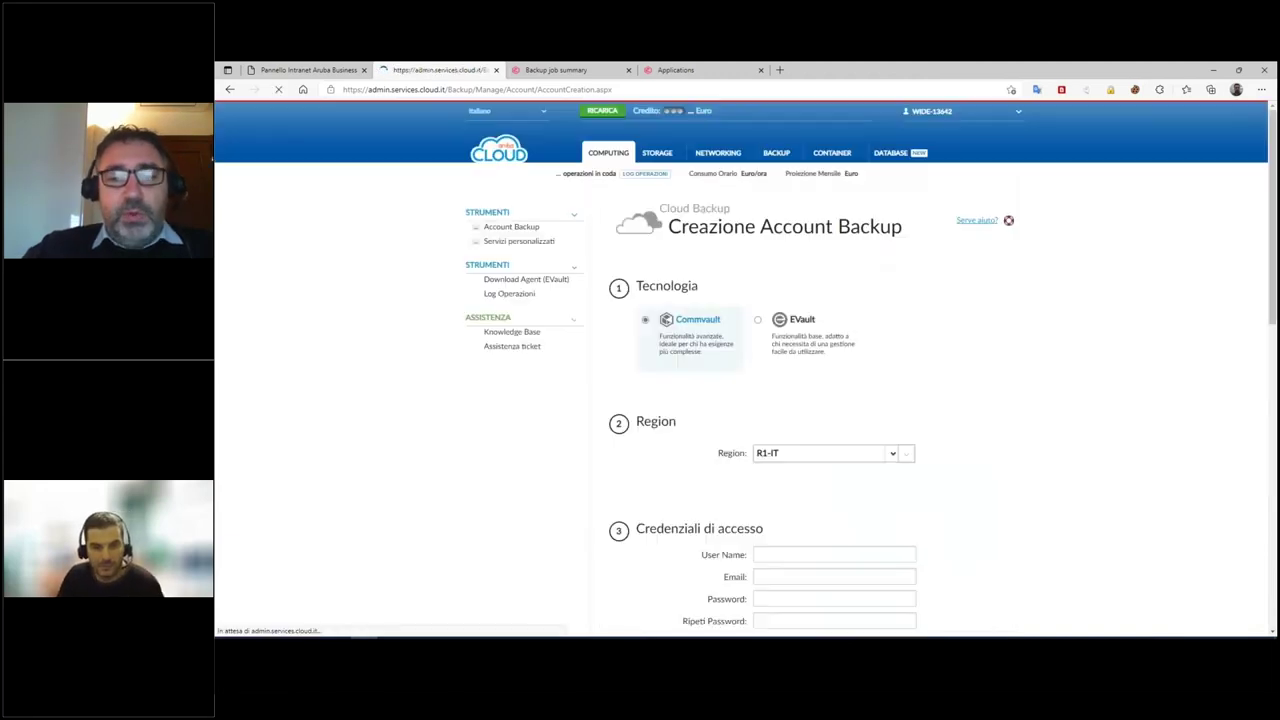
Try the automatic upgrade option for exceeding the plan quota, then select disabling the backup account and its associated services.
scroll(890, 367, down, 5)
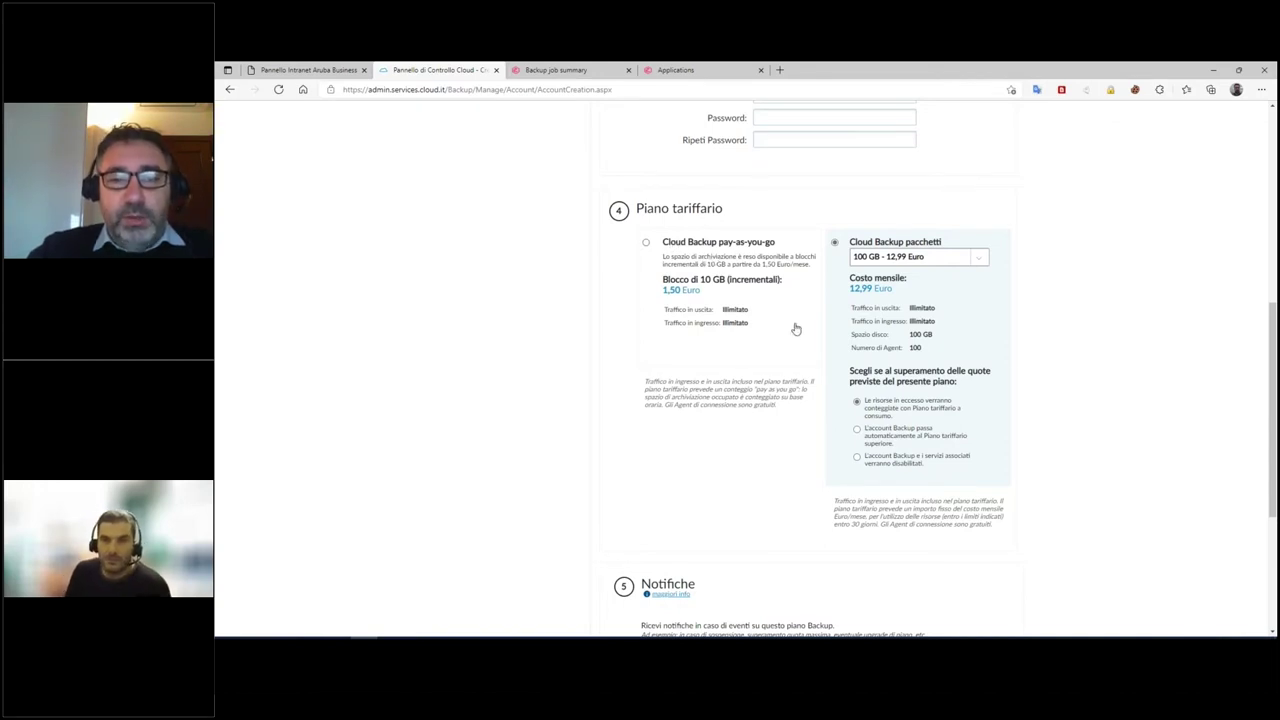
click(857, 430)
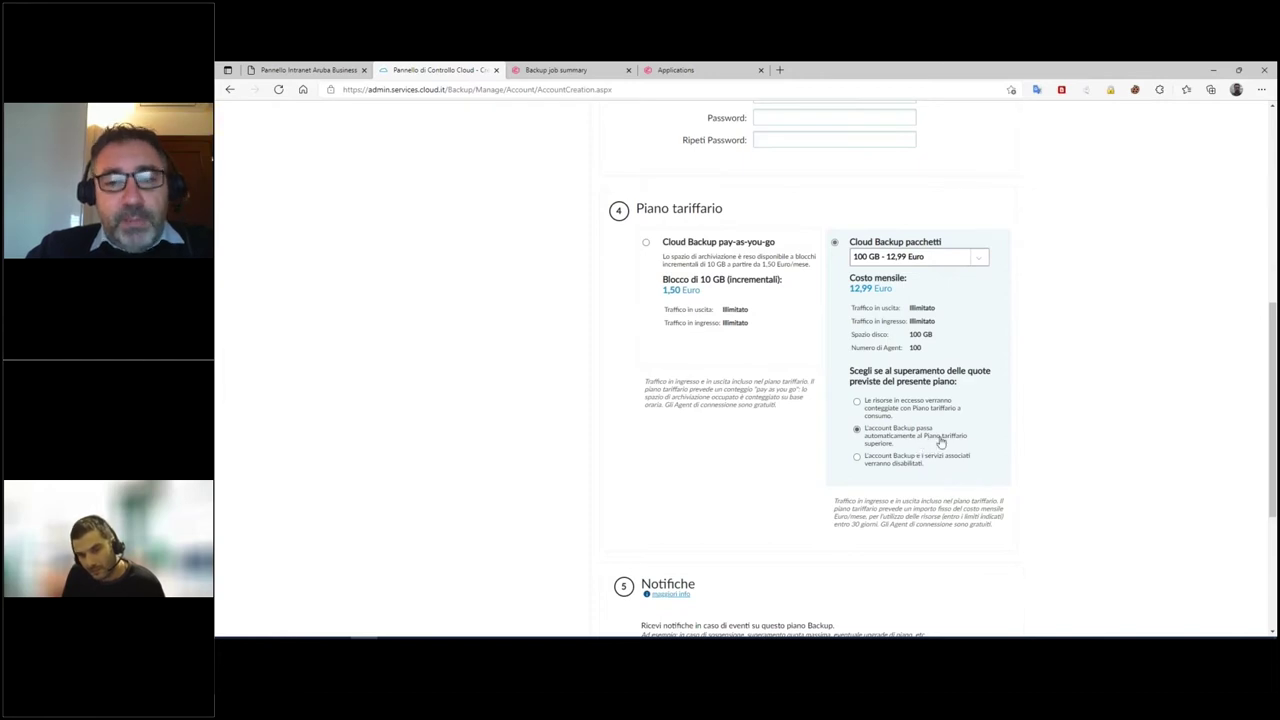
click(981, 261)
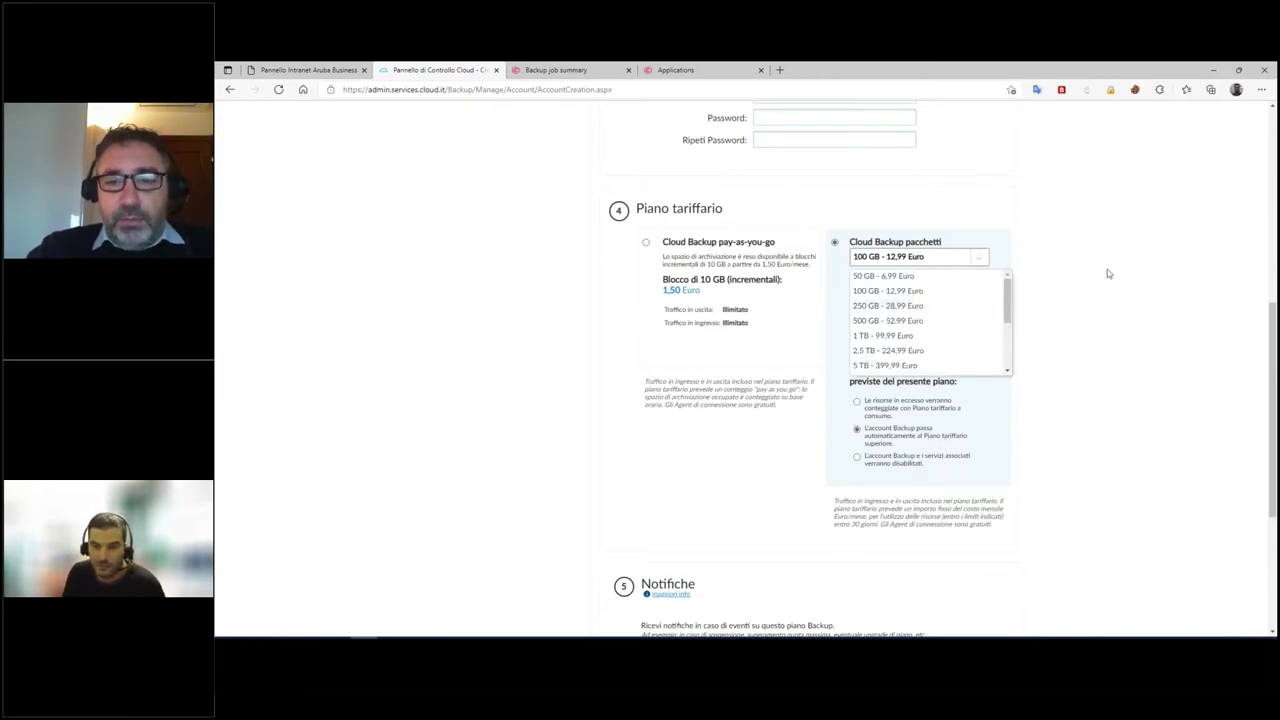
click(857, 457)
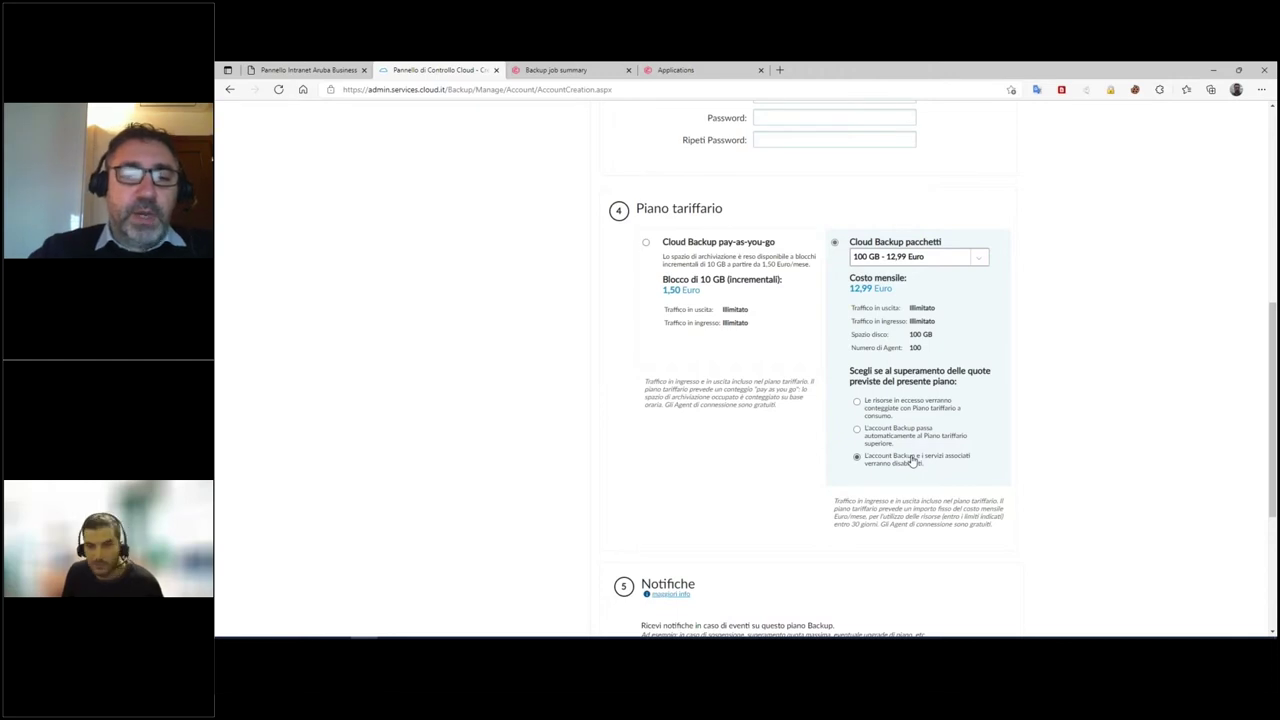
Review the email and SMS notification options for the new backup account.
scroll(918, 458, down, 2)
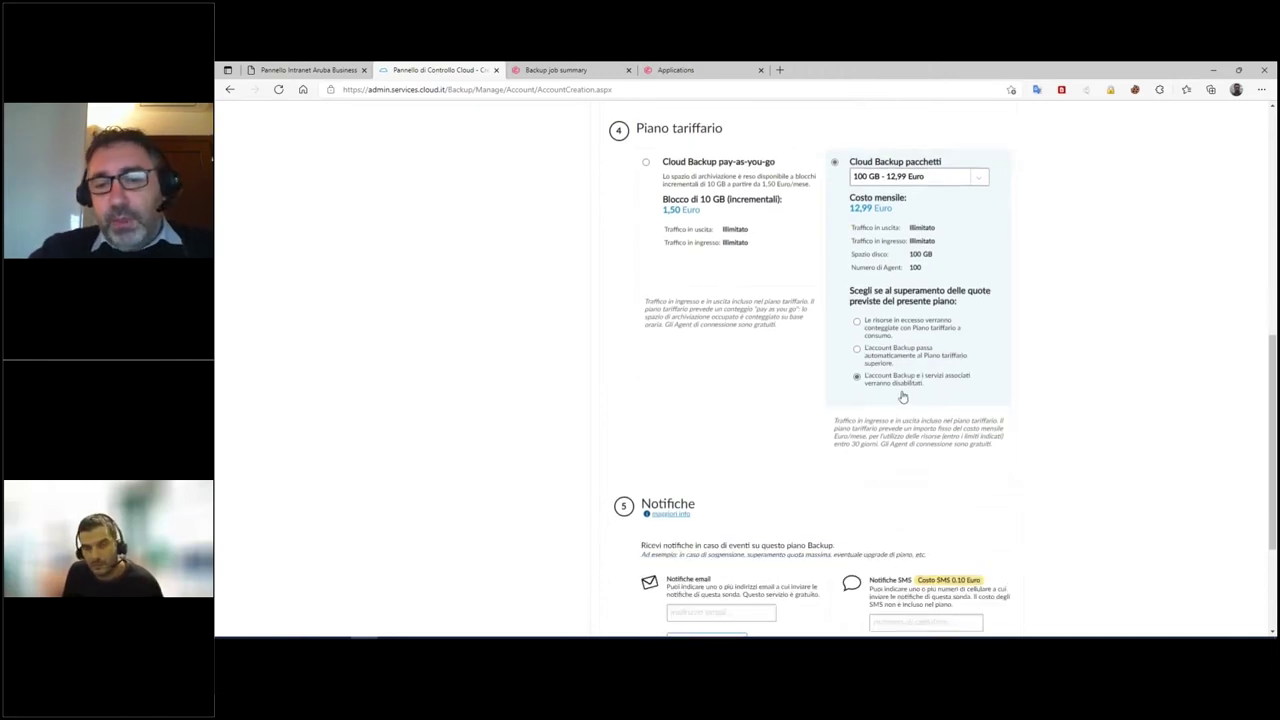
scroll(902, 397, down, 2)
scroll(875, 410, down, 2)
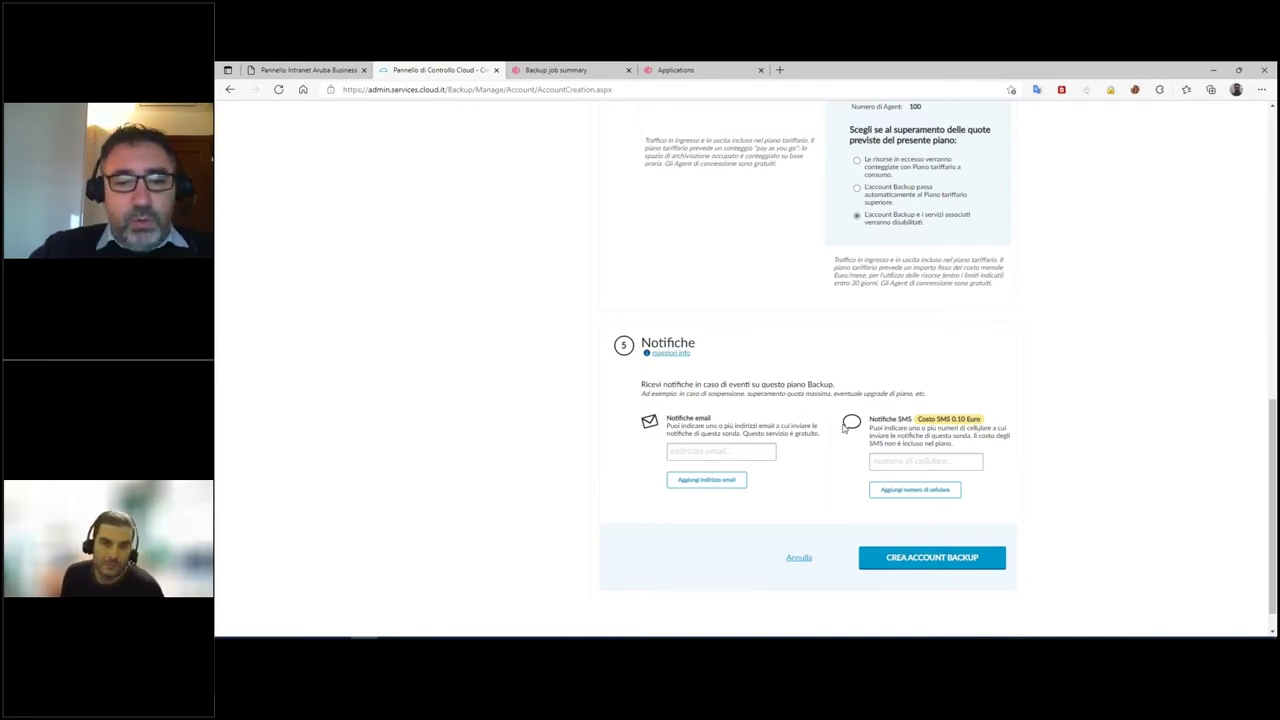
scroll(766, 453, up, 10)
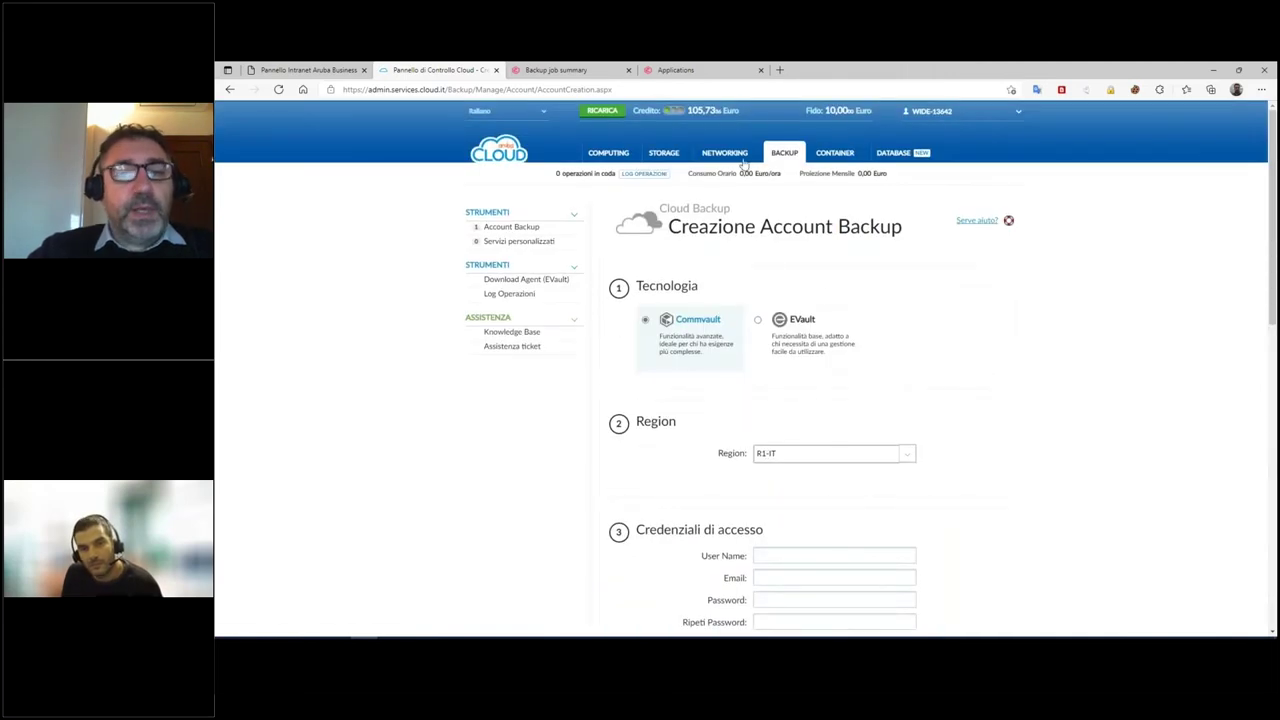
Return to the backup account list without saving the browser password and open the webinar account's details.
click(795, 155)
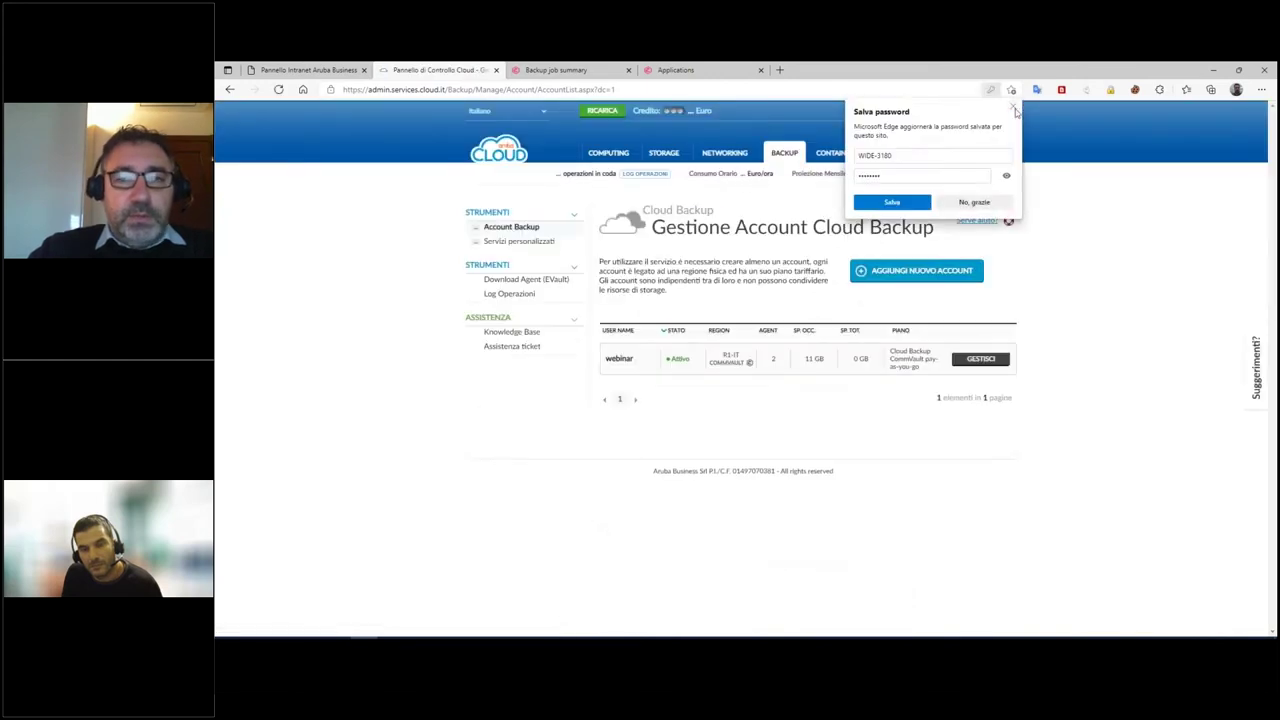
click(989, 203)
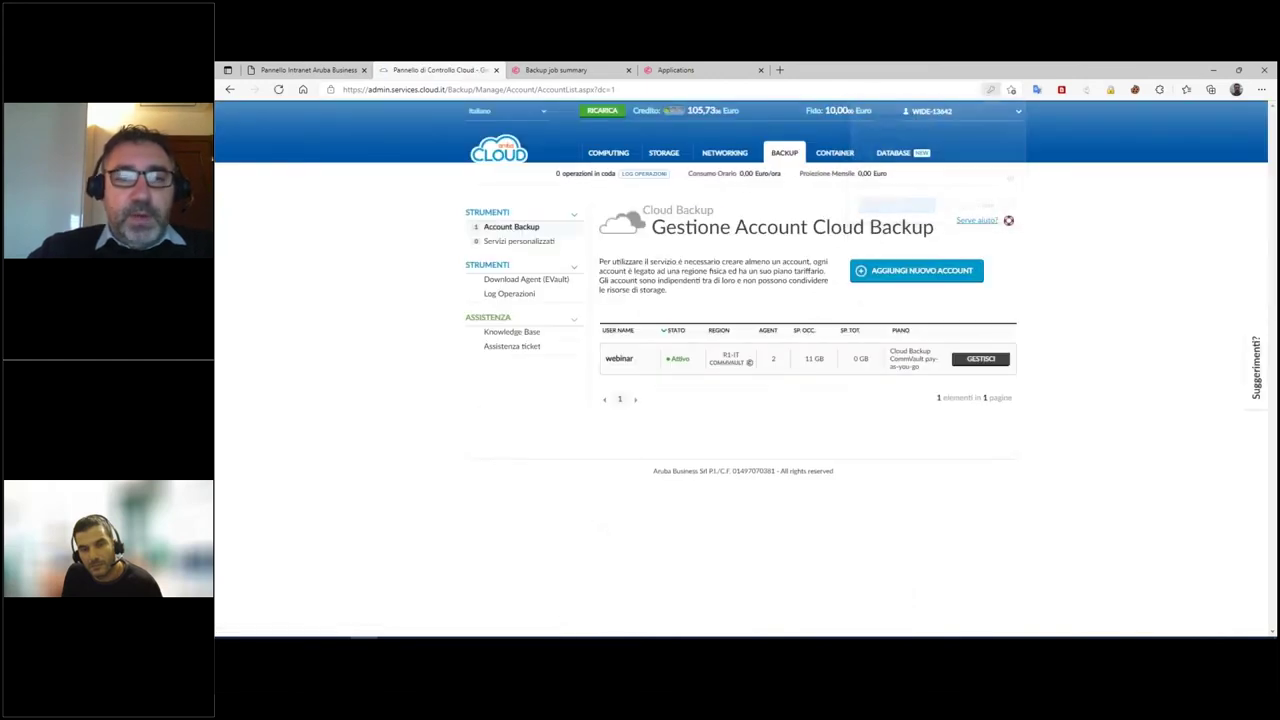
click(972, 364)
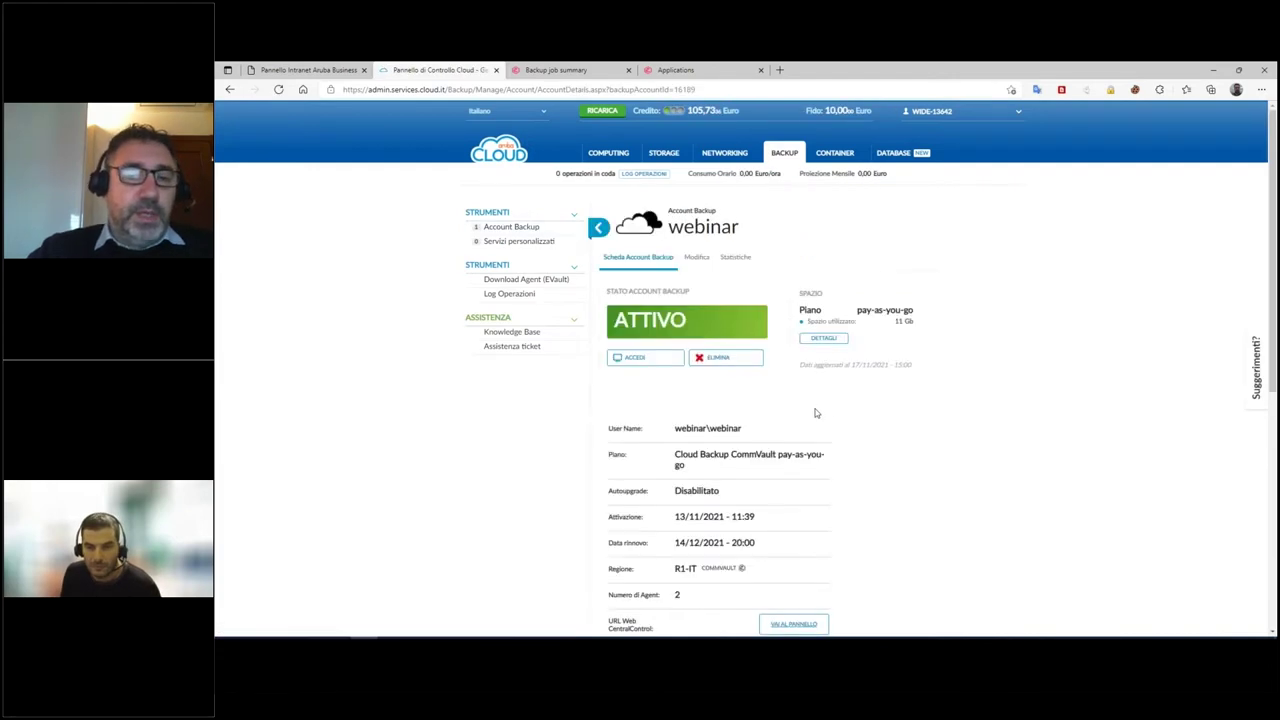
Examine the webinar account's user name, plan, number of agents, used space and Bare Metal Restore connection data.
scroll(815, 413, down, 1)
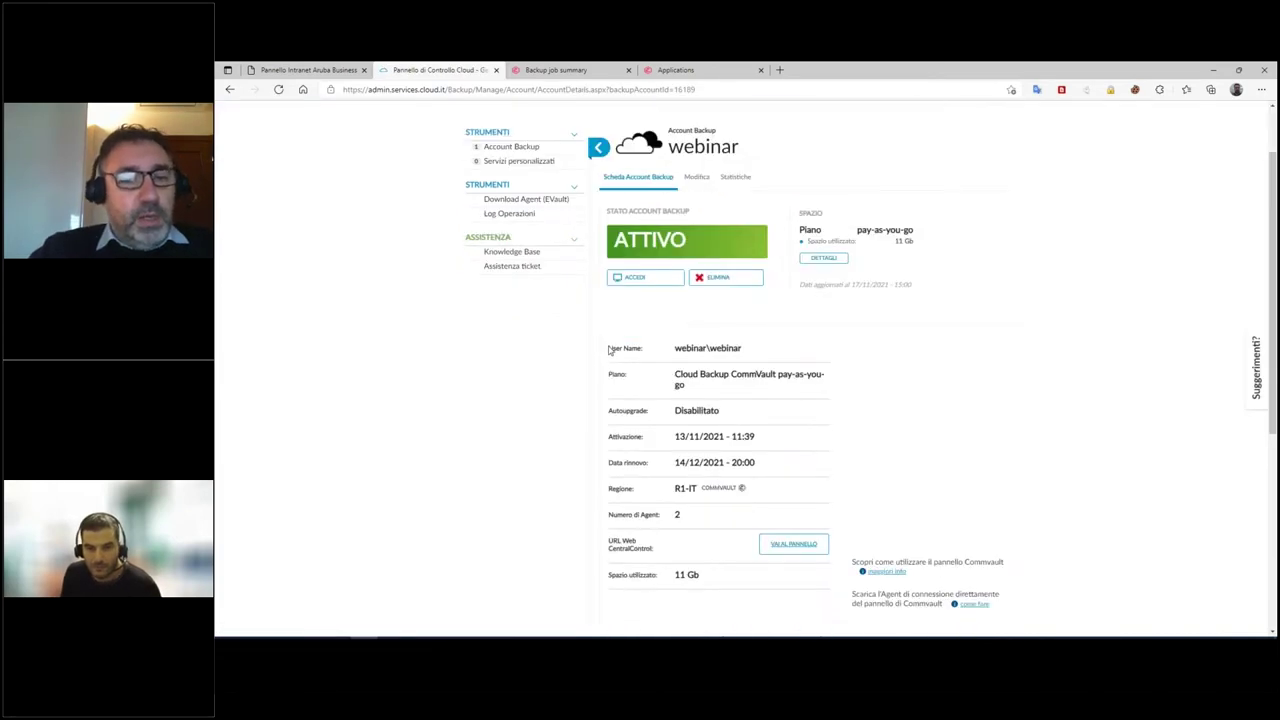
drag(608, 346, 780, 351)
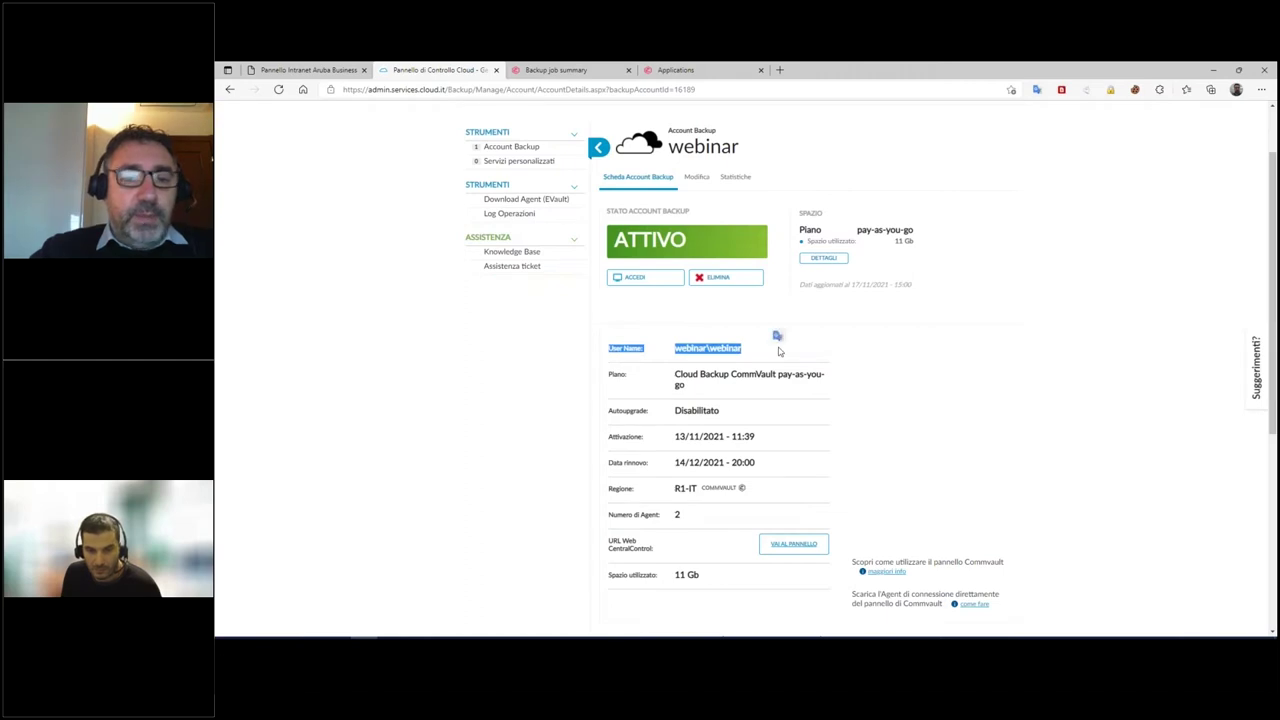
scroll(779, 351, down, 1)
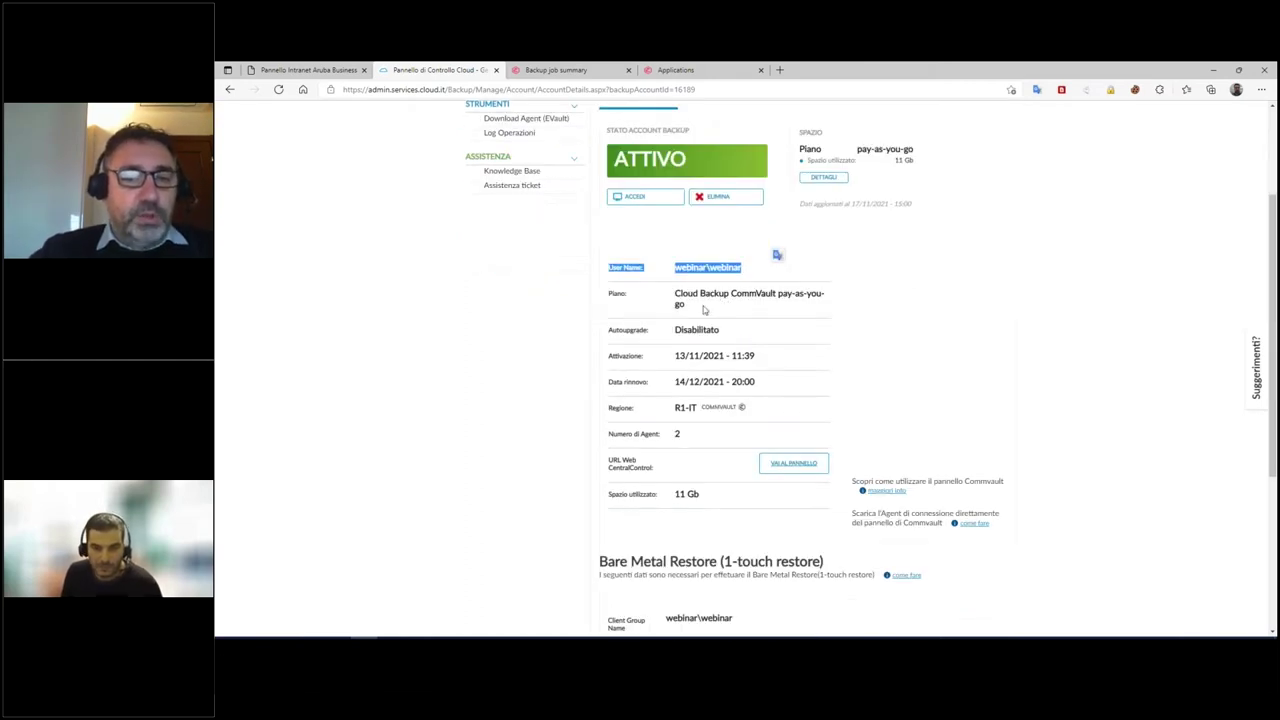
scroll(678, 338, down, 1)
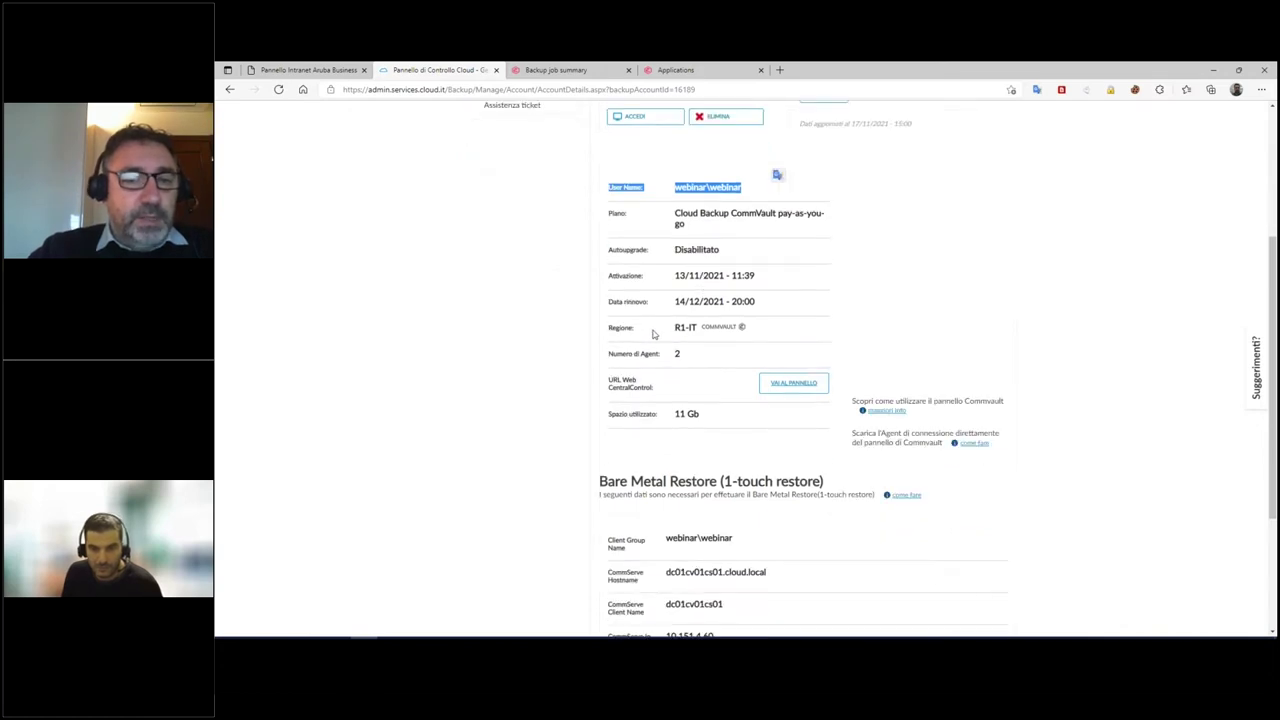
scroll(653, 334, down, 1)
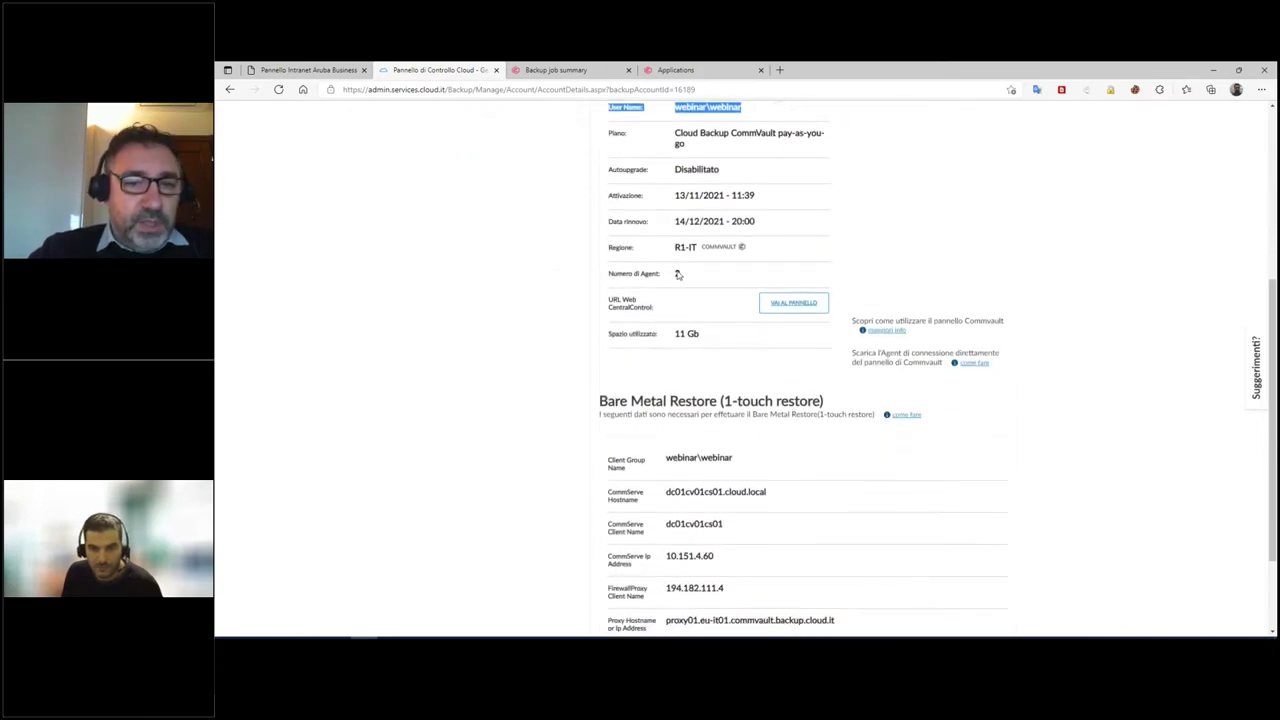
click(679, 276)
drag(679, 276, 610, 283)
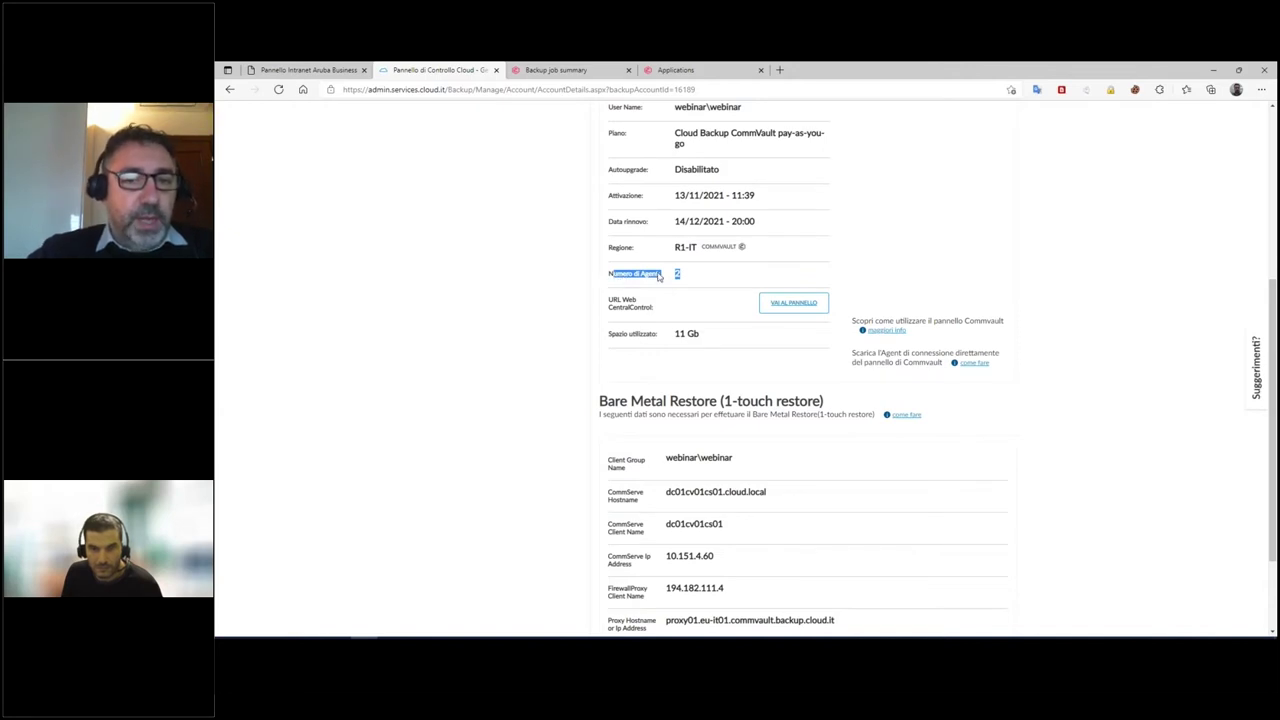
click(678, 278)
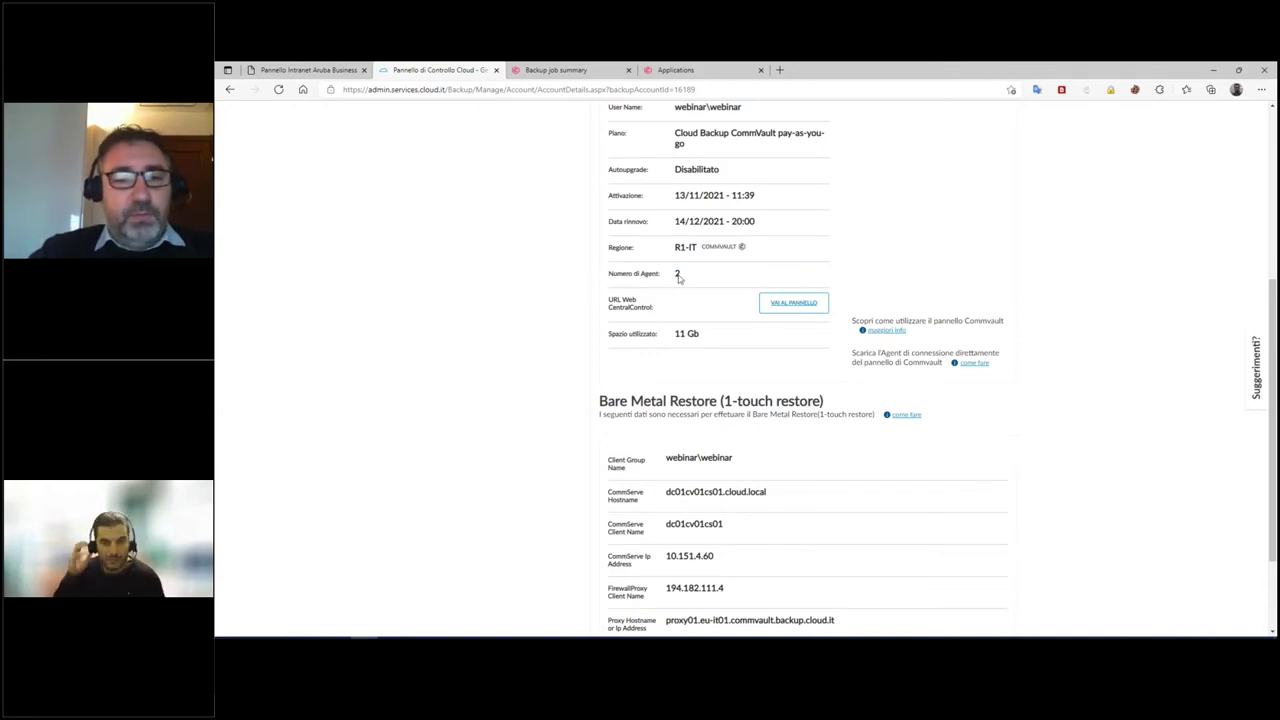
drag(611, 339, 710, 334)
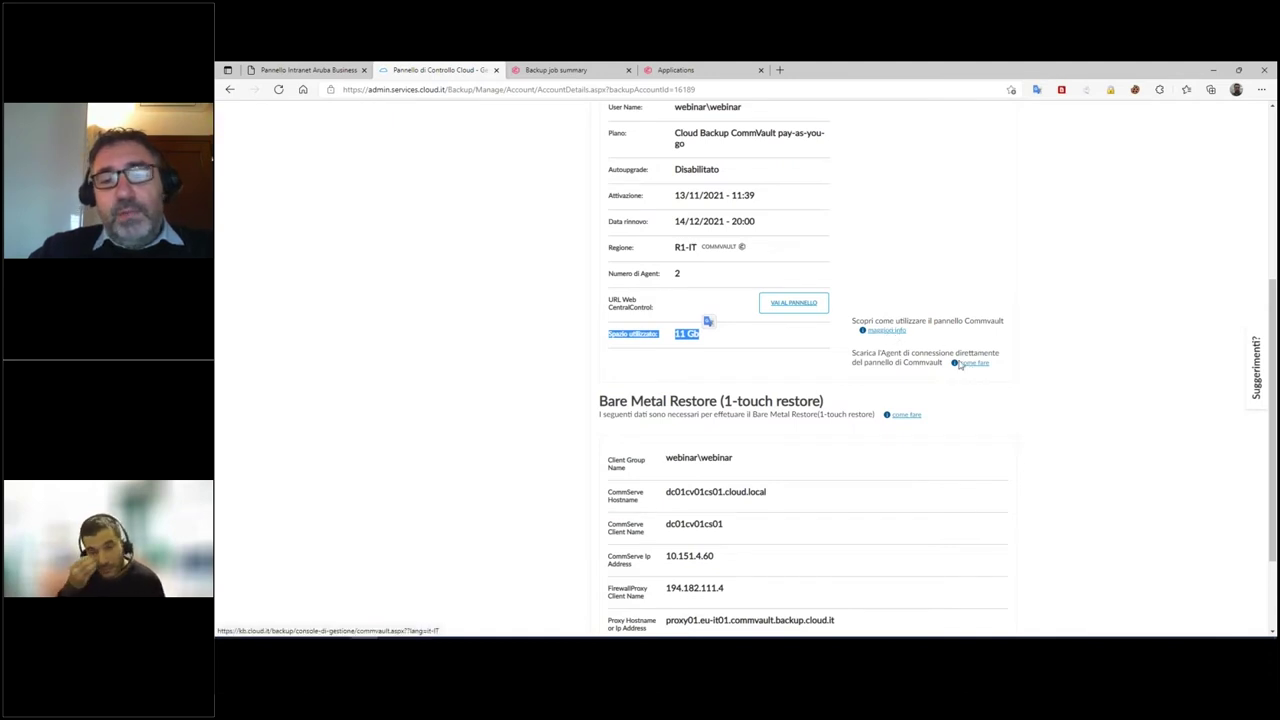
click(803, 345)
scroll(803, 345, down, 2)
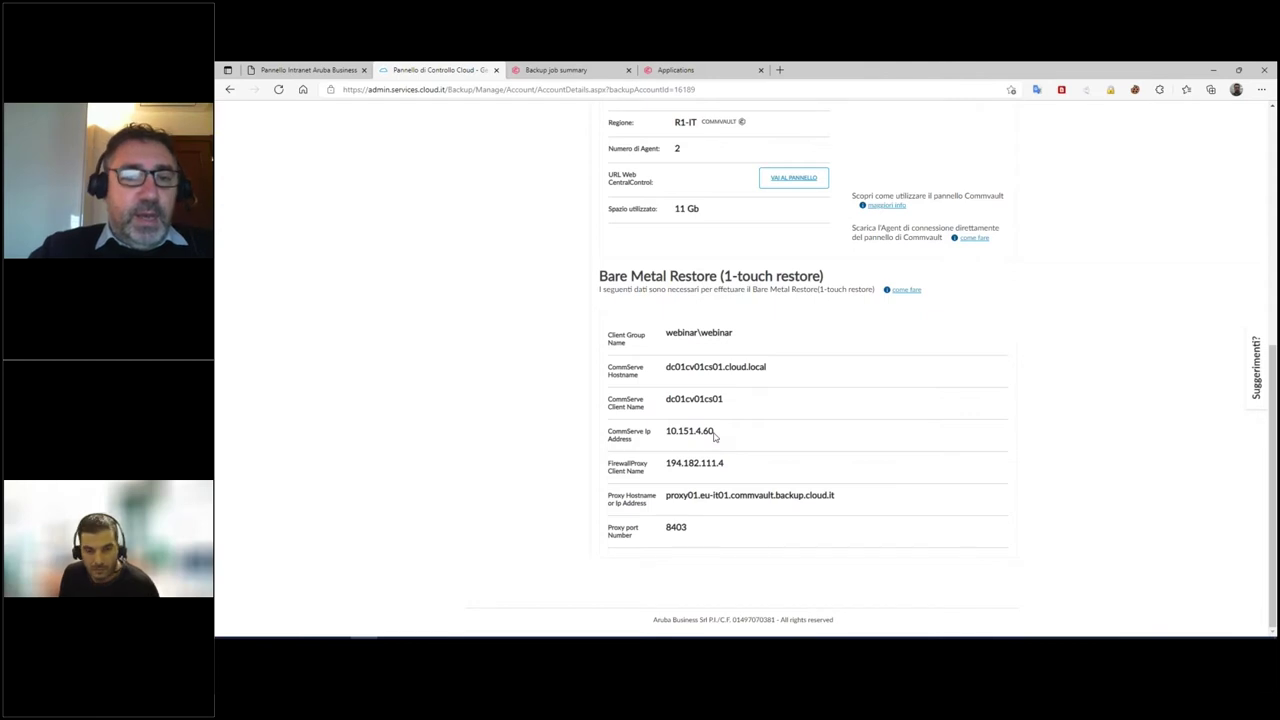
Open the Commvault panel for the webinar account and dismiss the default plan editor without saving.
scroll(715, 436, up, 3)
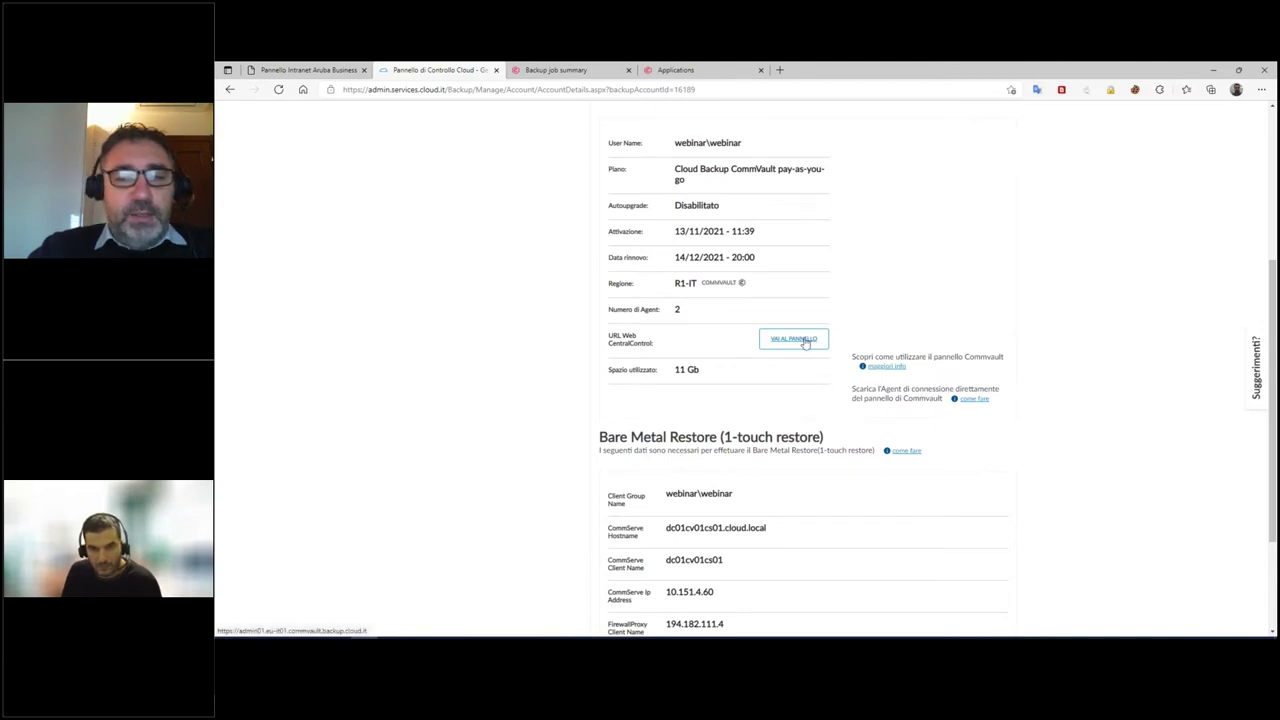
click(805, 341)
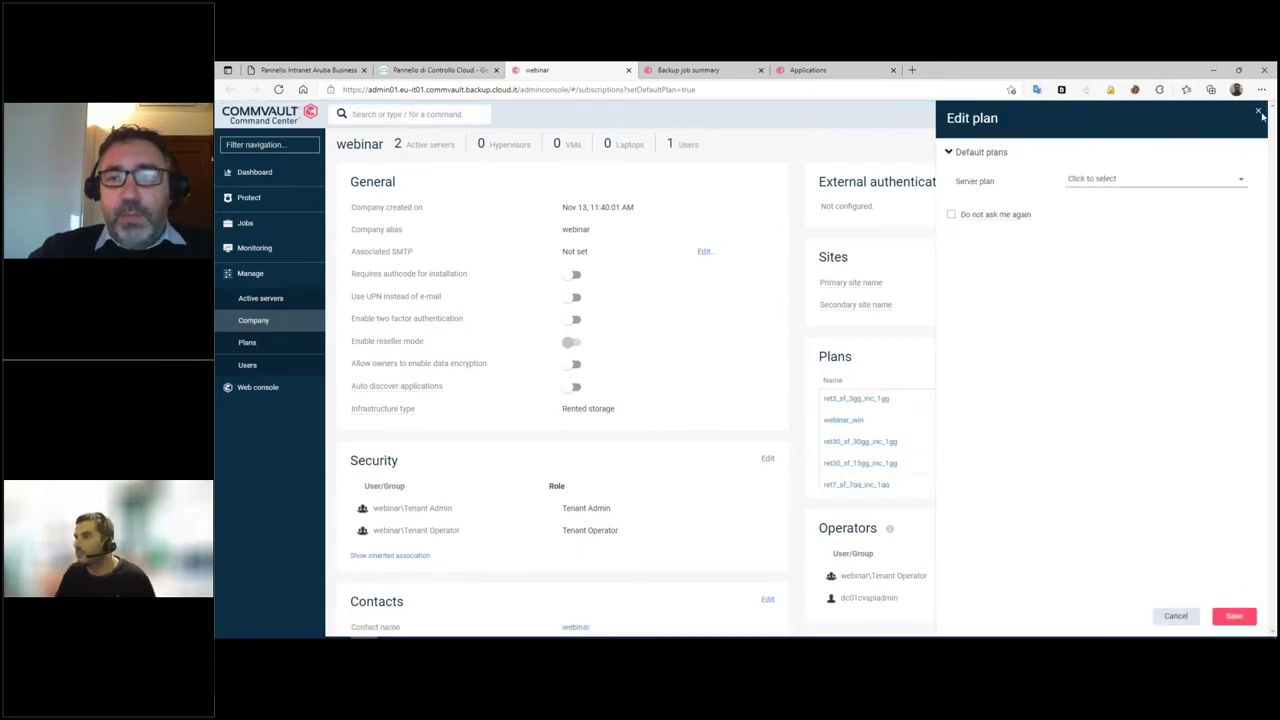
click(1258, 110)
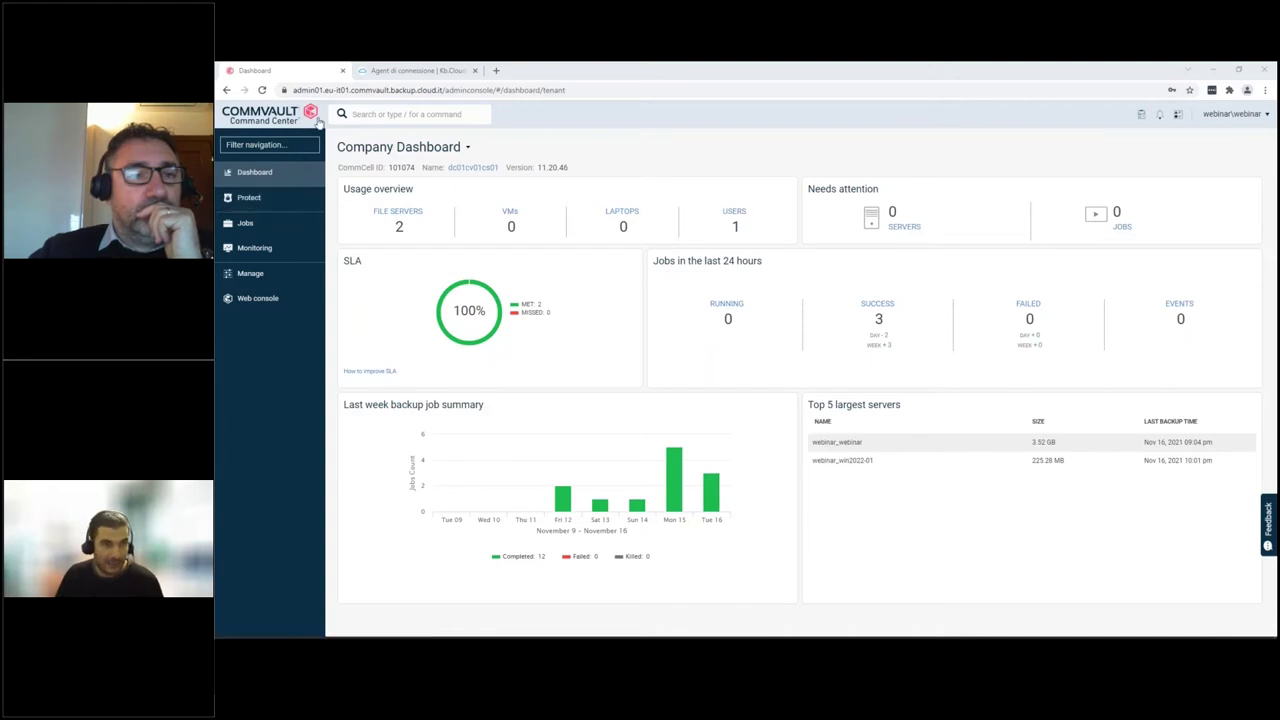
Switch to the Aruba Cloud knowledge base and open its Backup section.
click(410, 72)
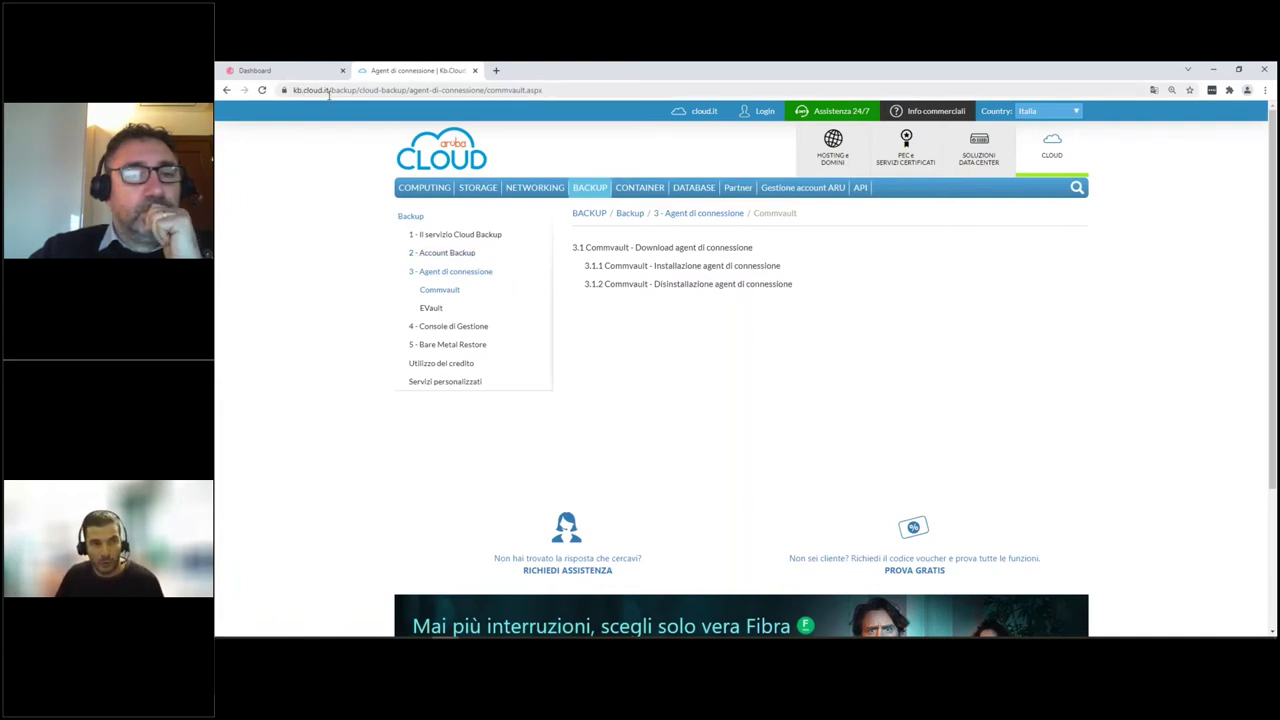
mouse_move(586, 195)
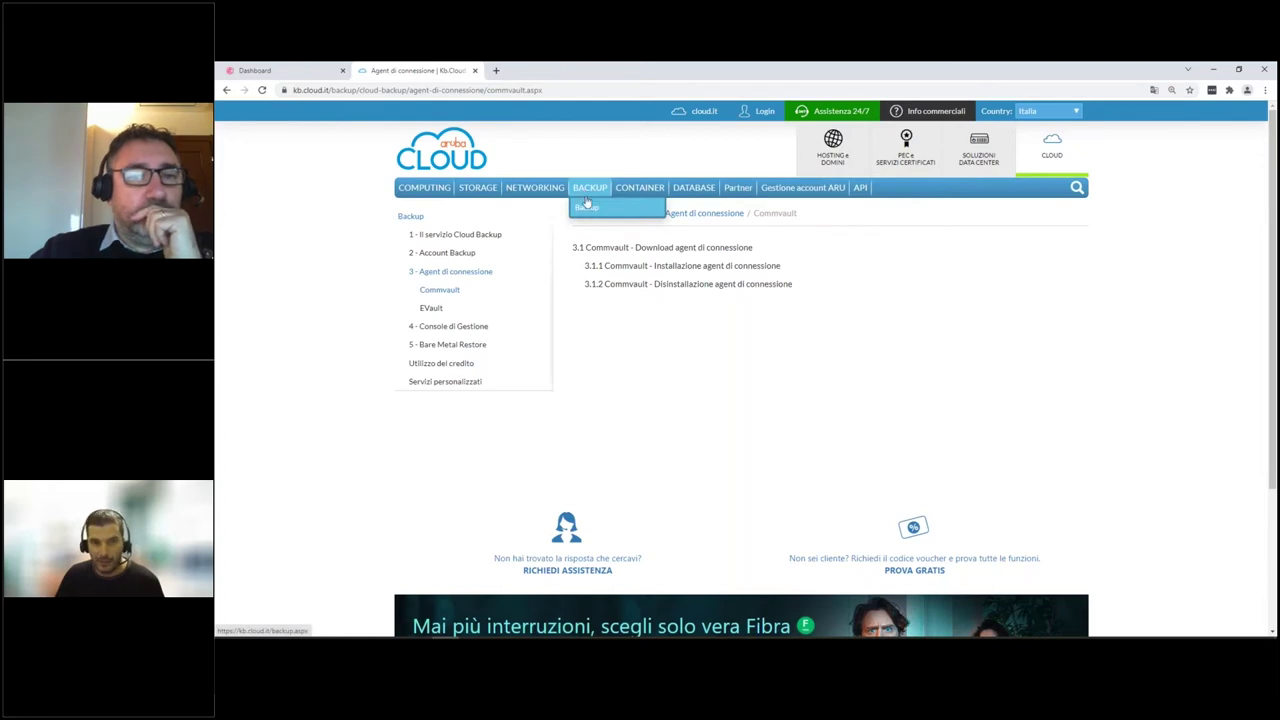
click(587, 210)
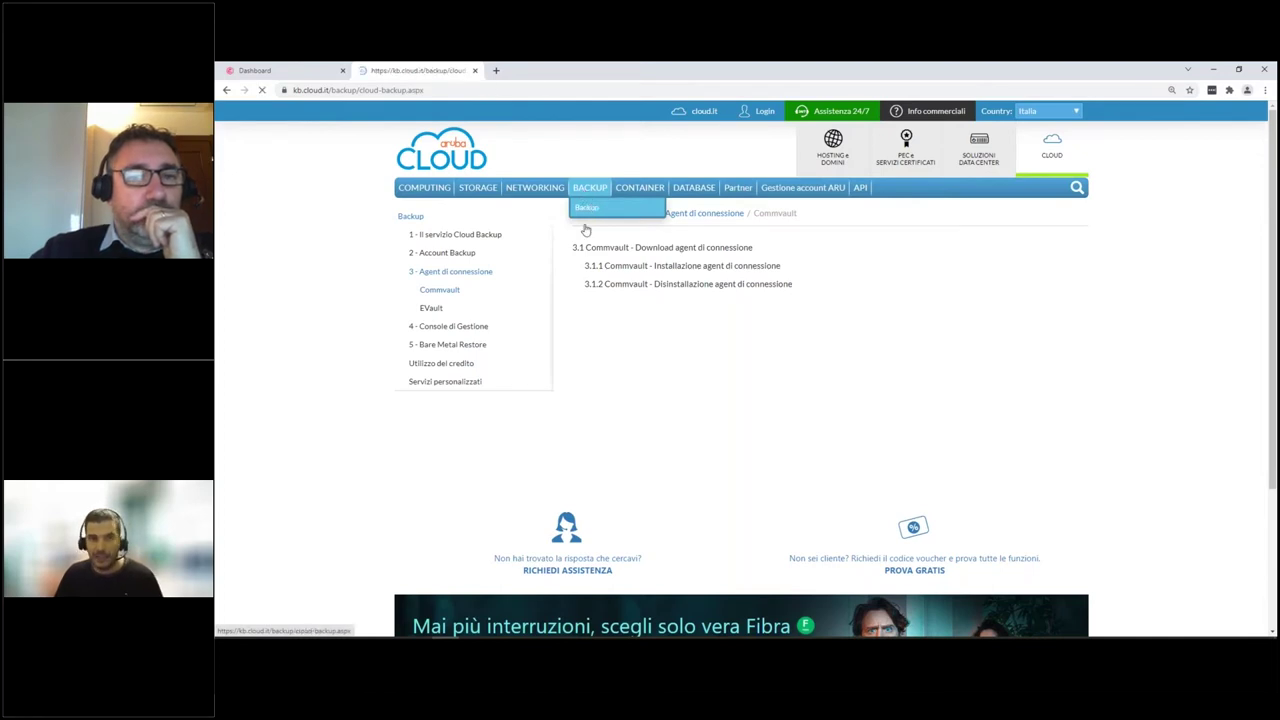
Open the Commvault guides in the "3 - Agent di connessione" section of the knowledge base.
click(486, 274)
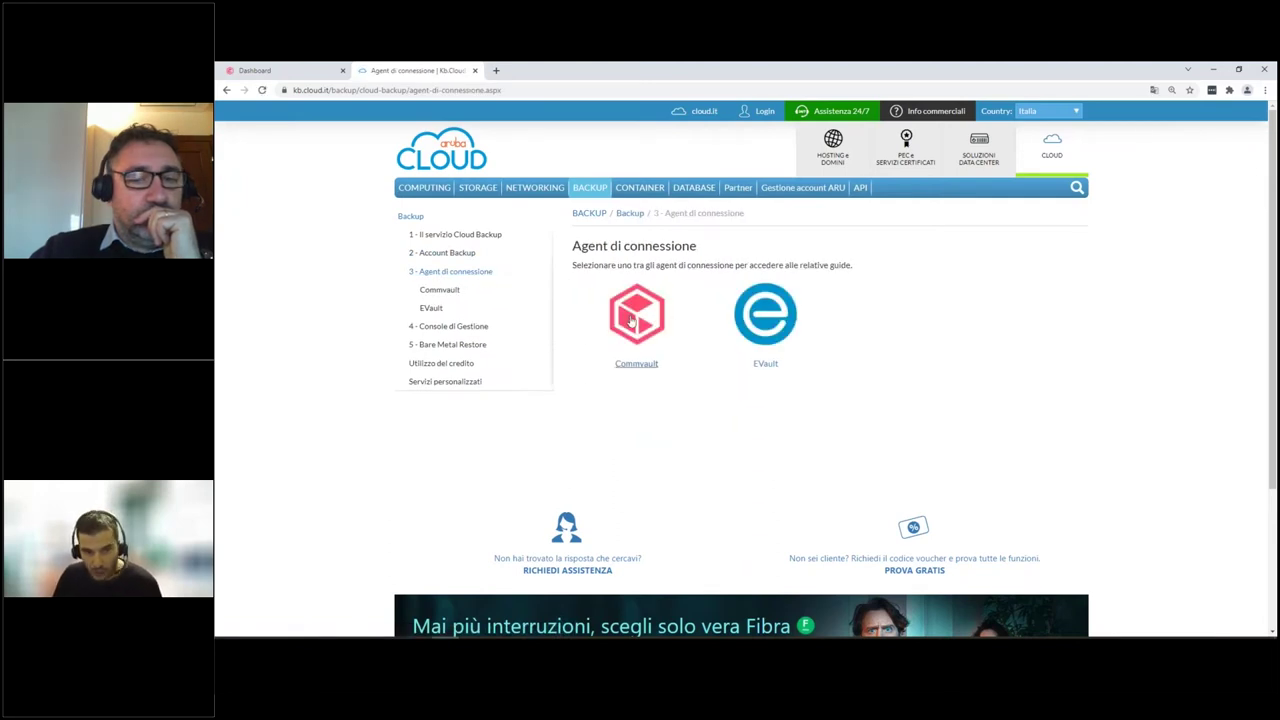
click(634, 320)
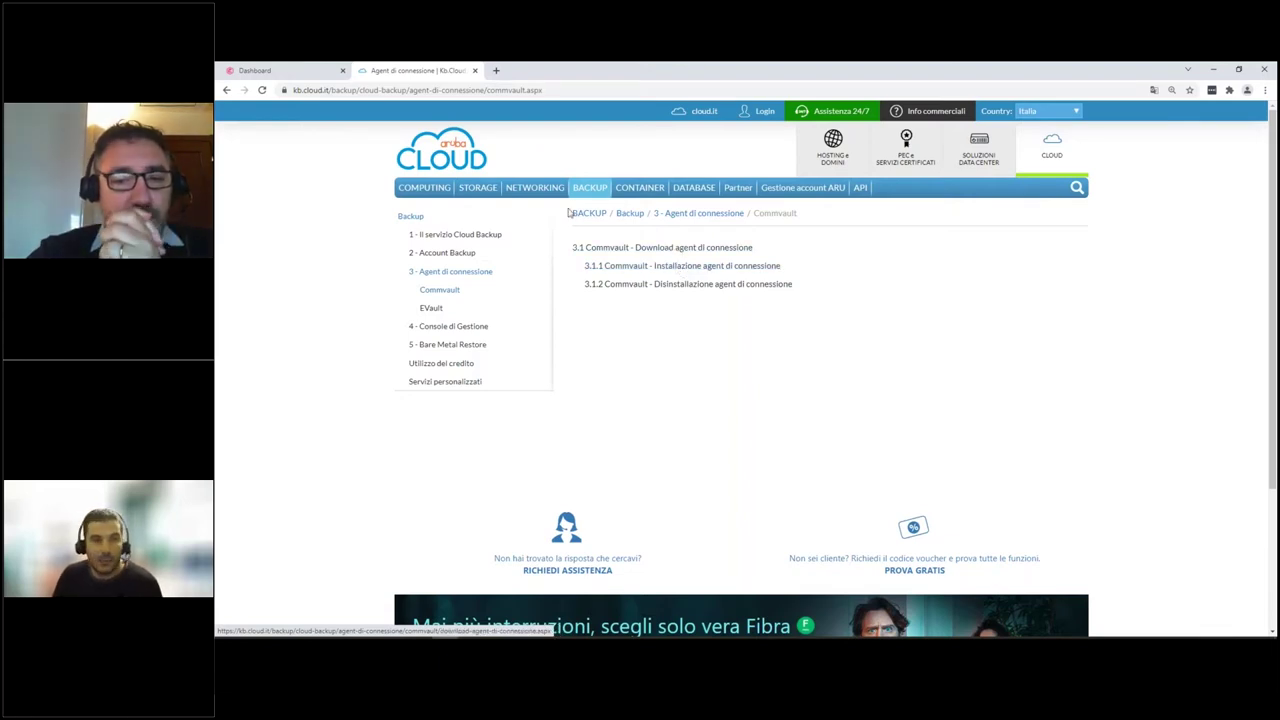
Switch to the Commvault Command Center, reveal the Web console's Download center entry and return to the knowledge base.
click(295, 72)
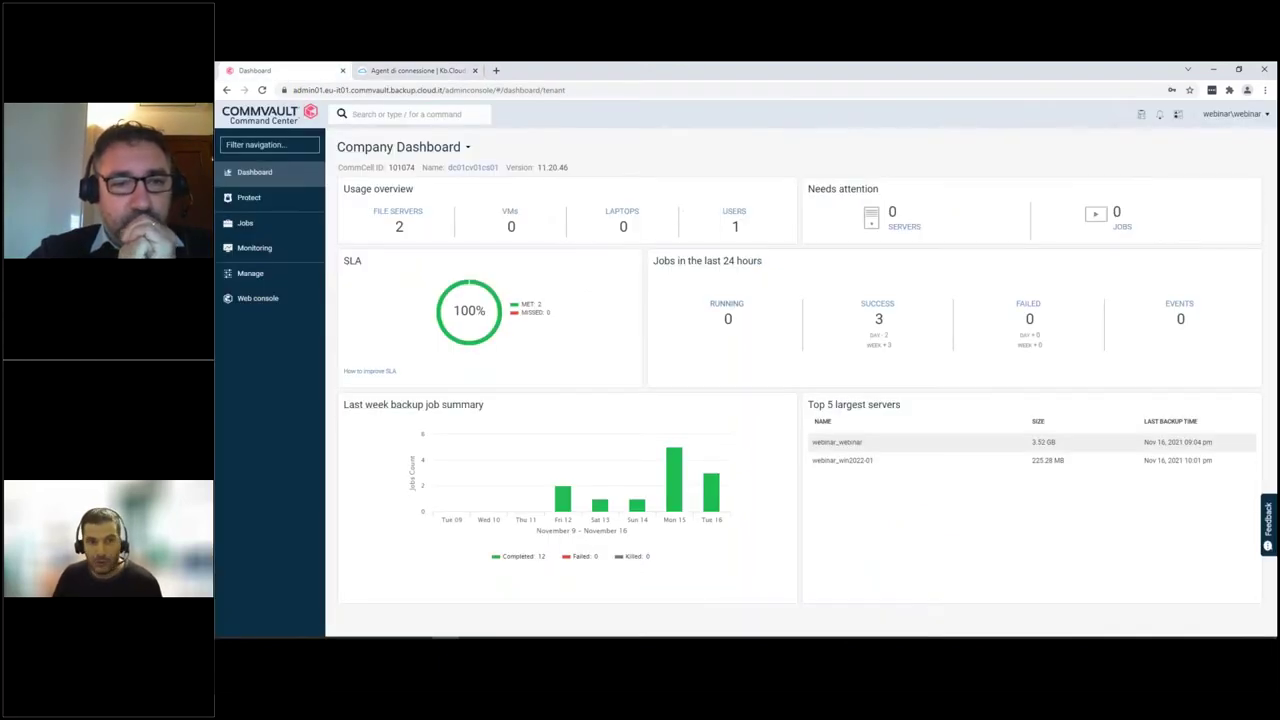
click(257, 298)
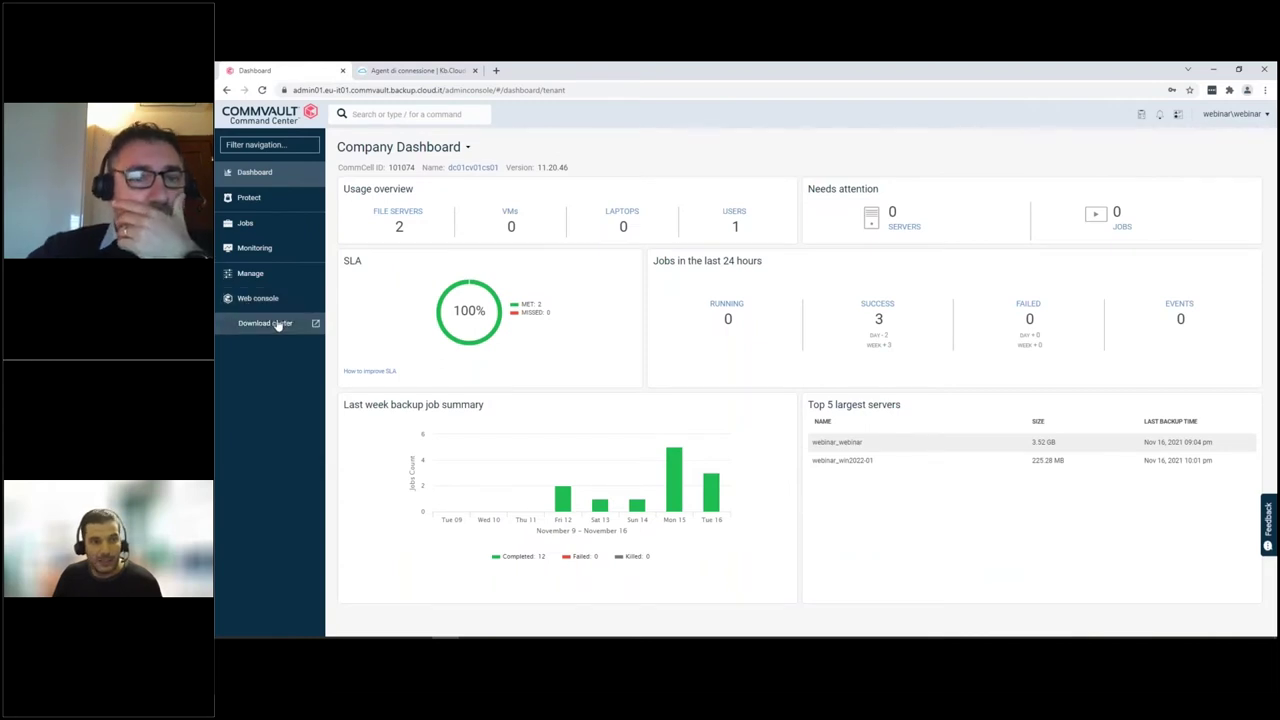
click(415, 70)
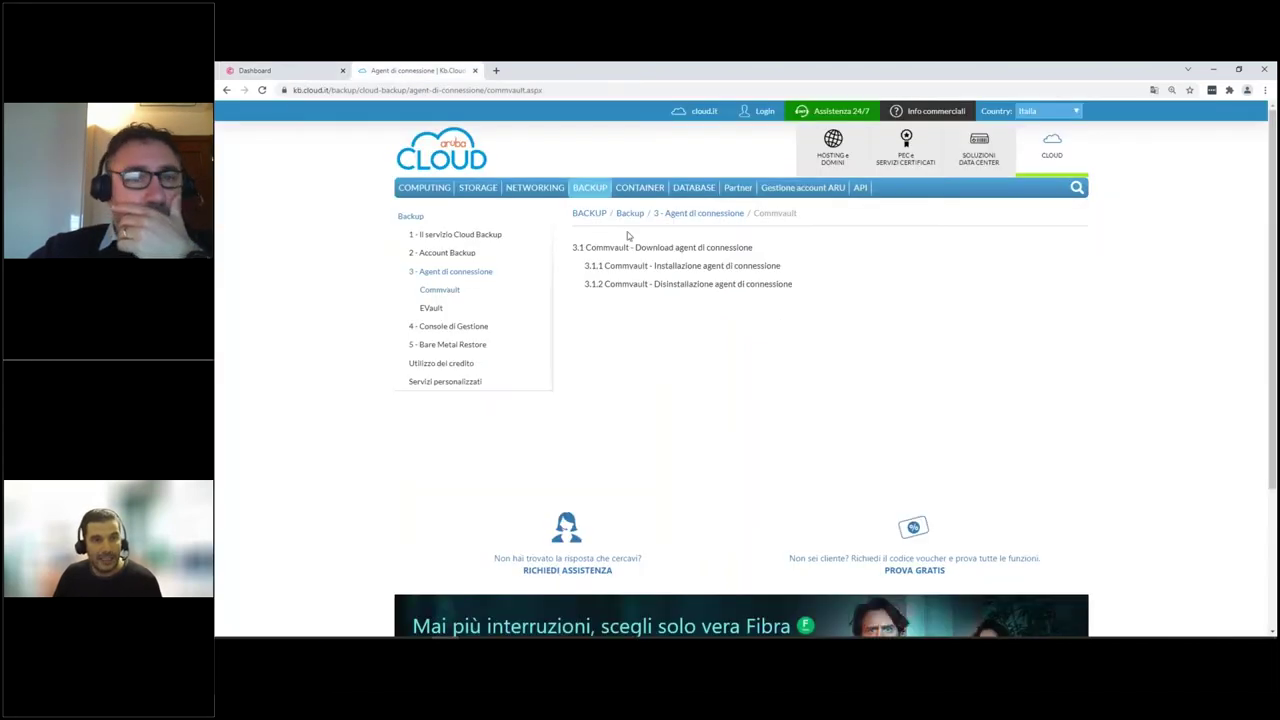
Open the Commvault connection agent installation guide and read through the Windows procedure up to its concluding Finish instructions.
click(684, 267)
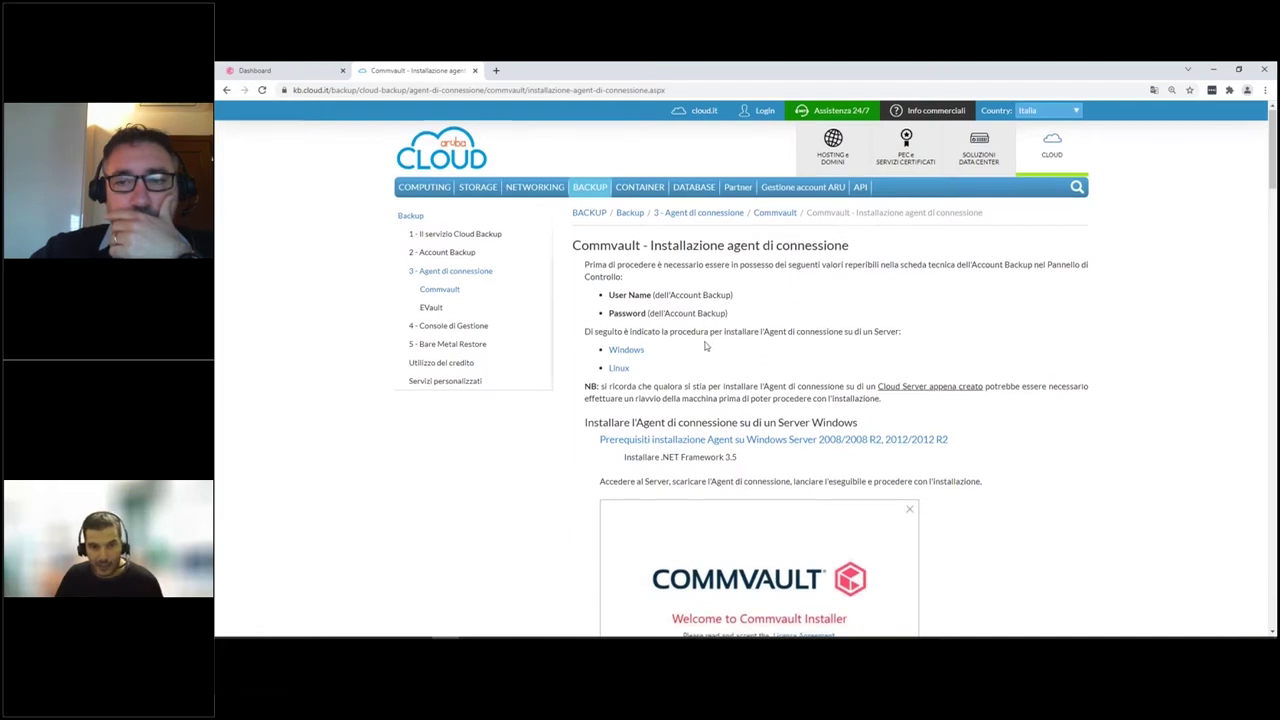
scroll(880, 289, down, 2)
scroll(765, 336, down, 5)
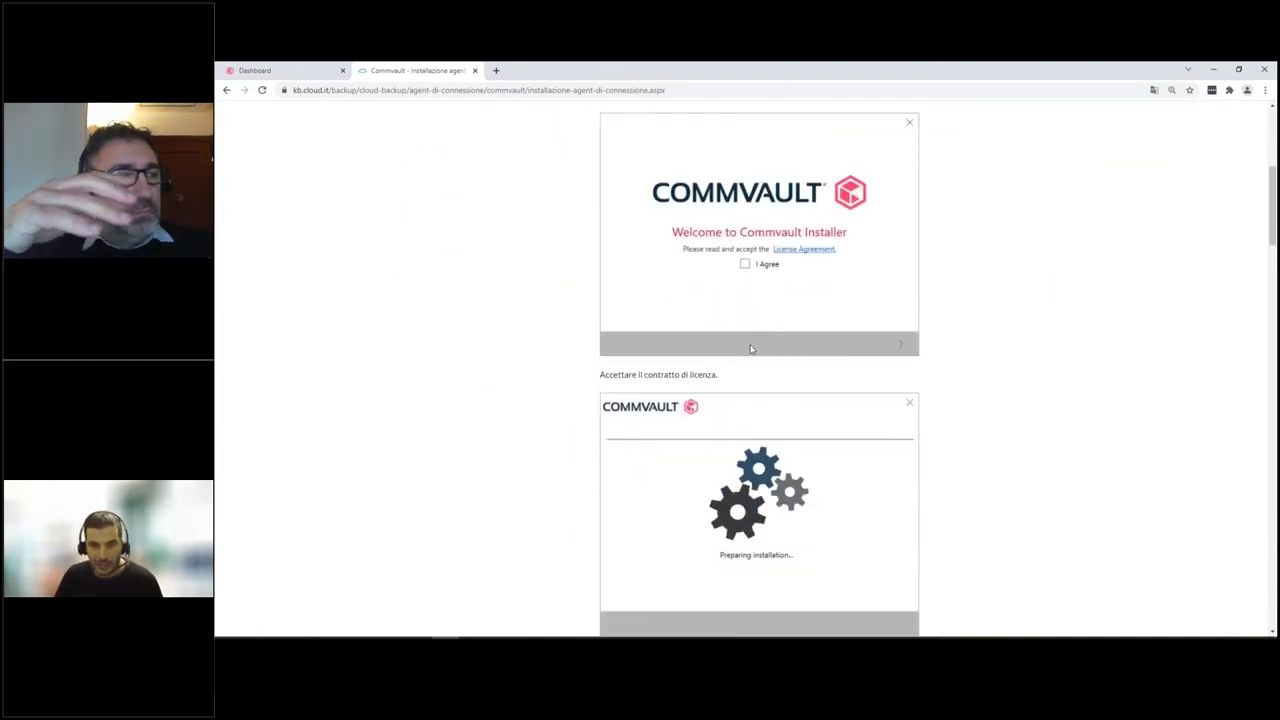
scroll(757, 350, up, 1)
scroll(757, 366, down, 5)
scroll(757, 366, down, 2)
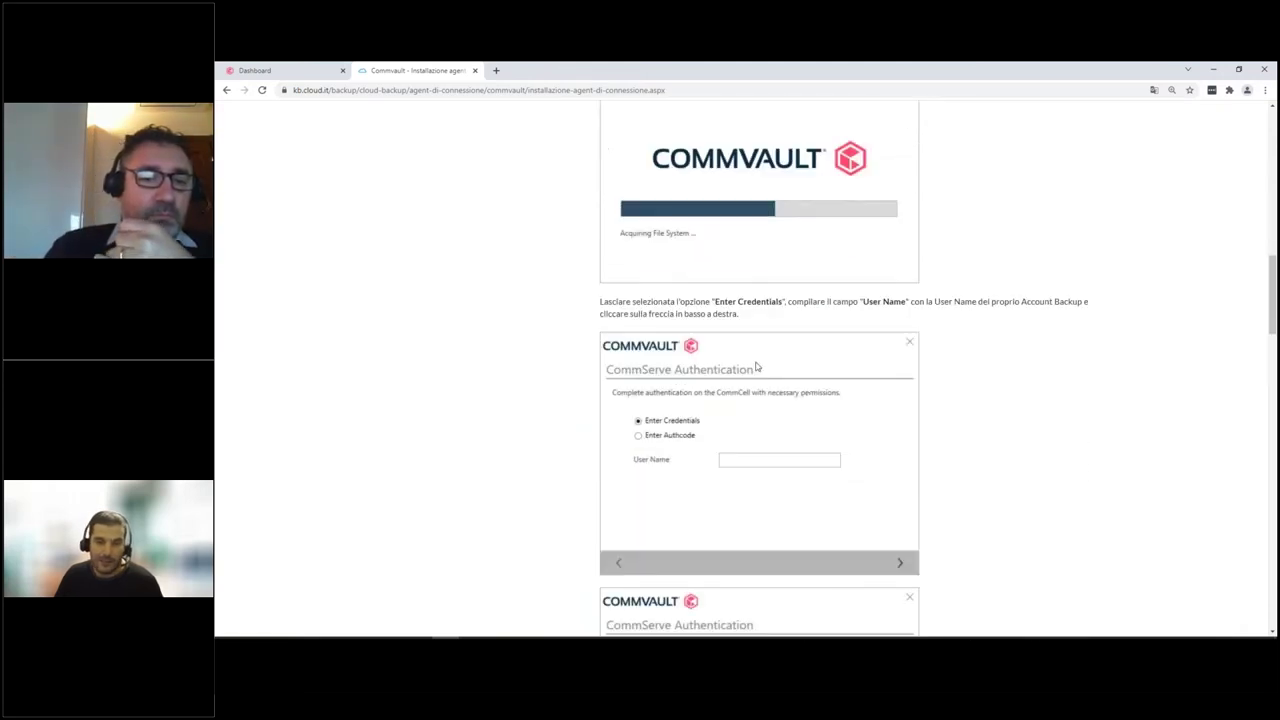
scroll(708, 377, down, 1)
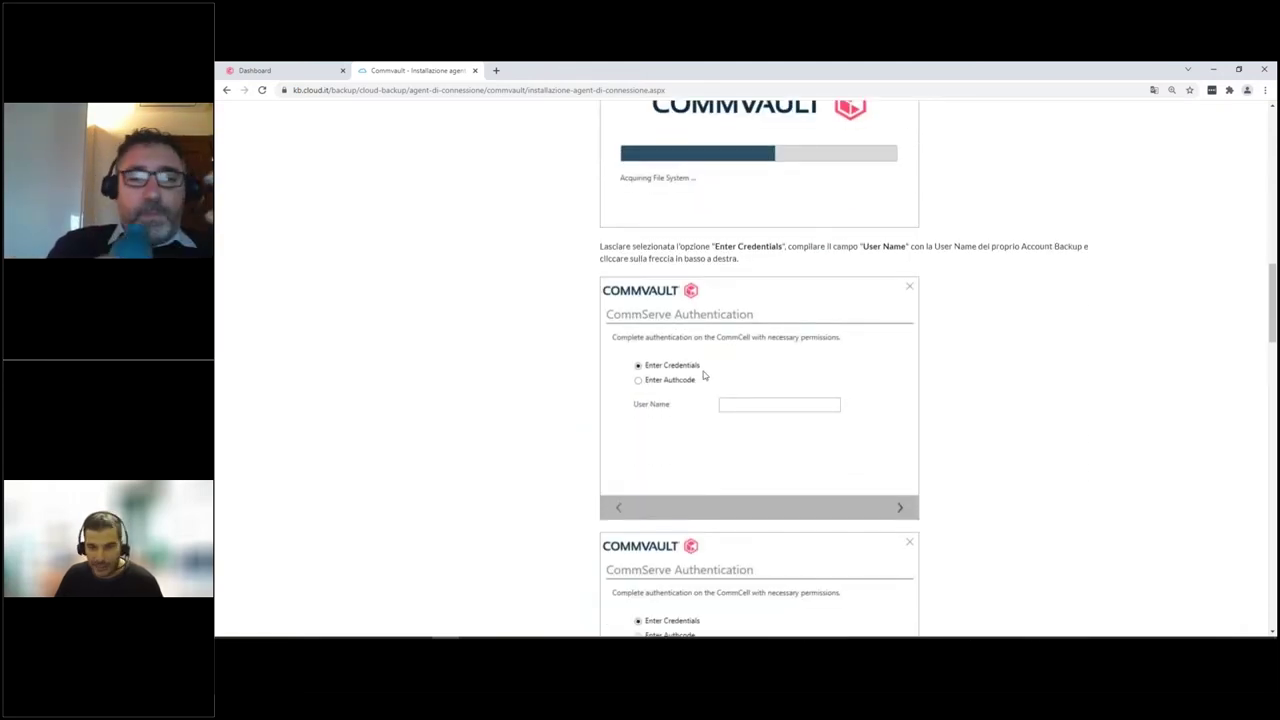
scroll(699, 377, down, 2)
scroll(700, 378, down, 3)
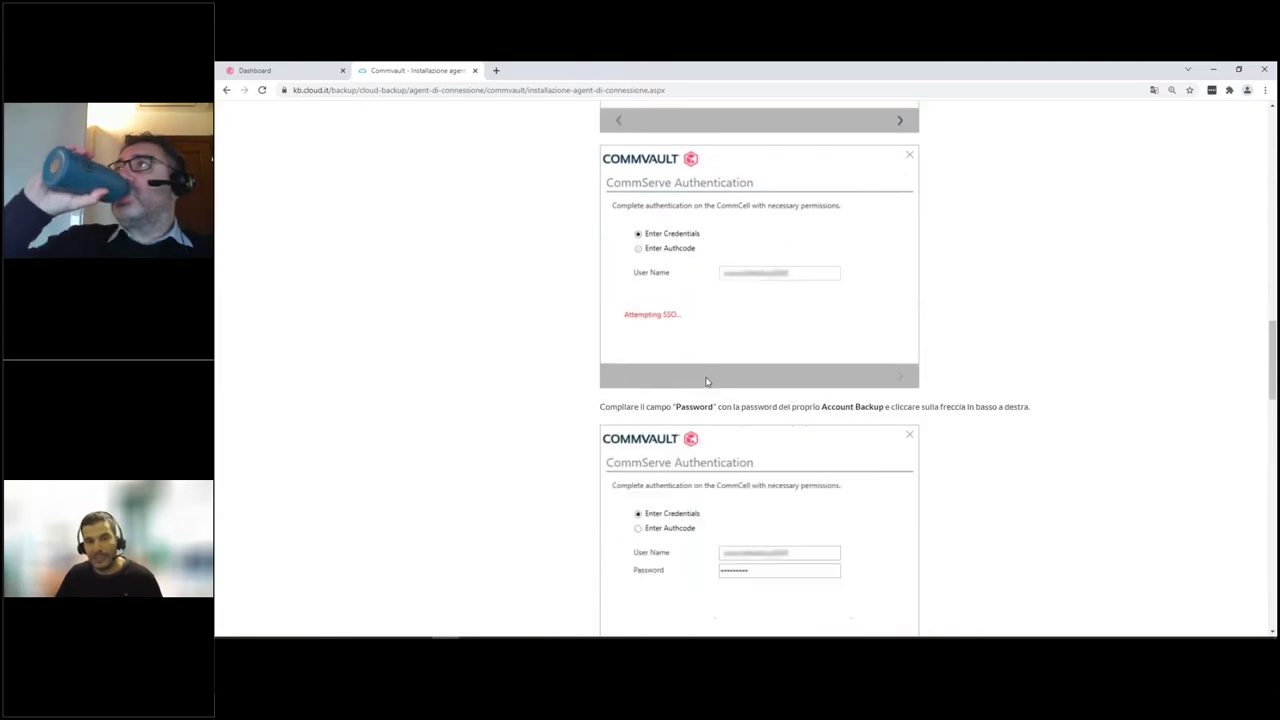
scroll(705, 383, down, 8)
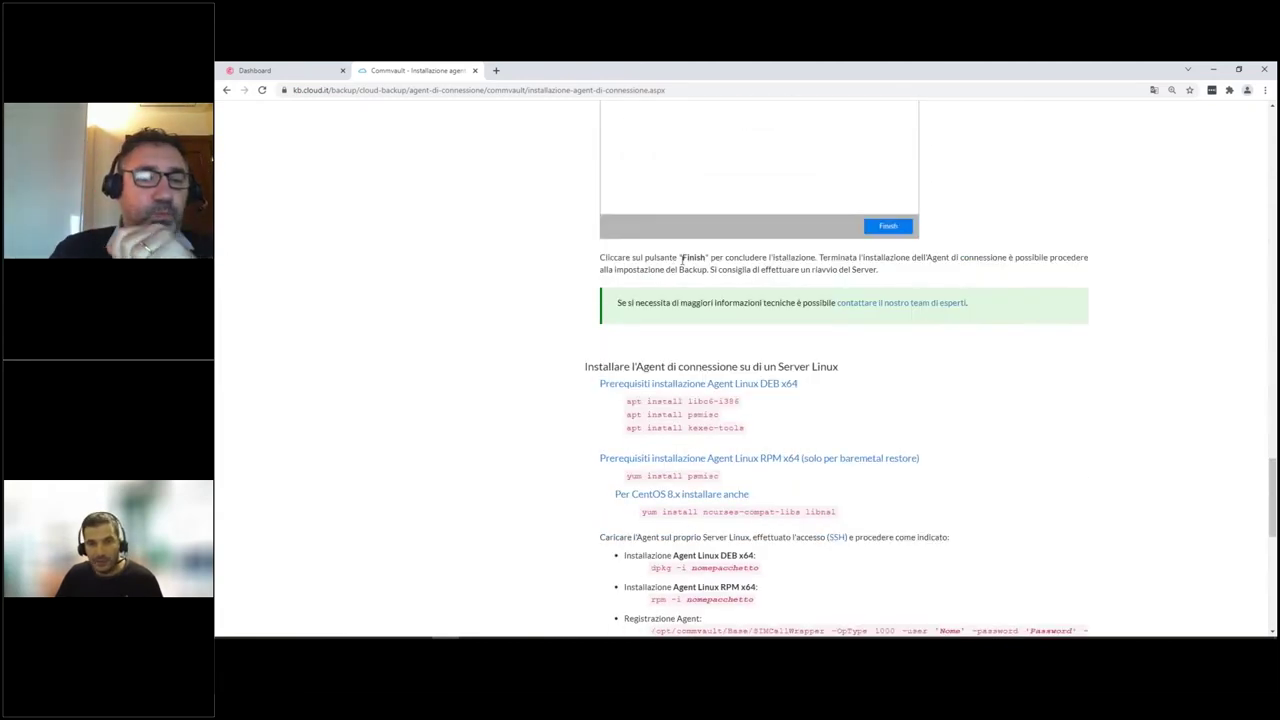
drag(681, 258, 914, 271)
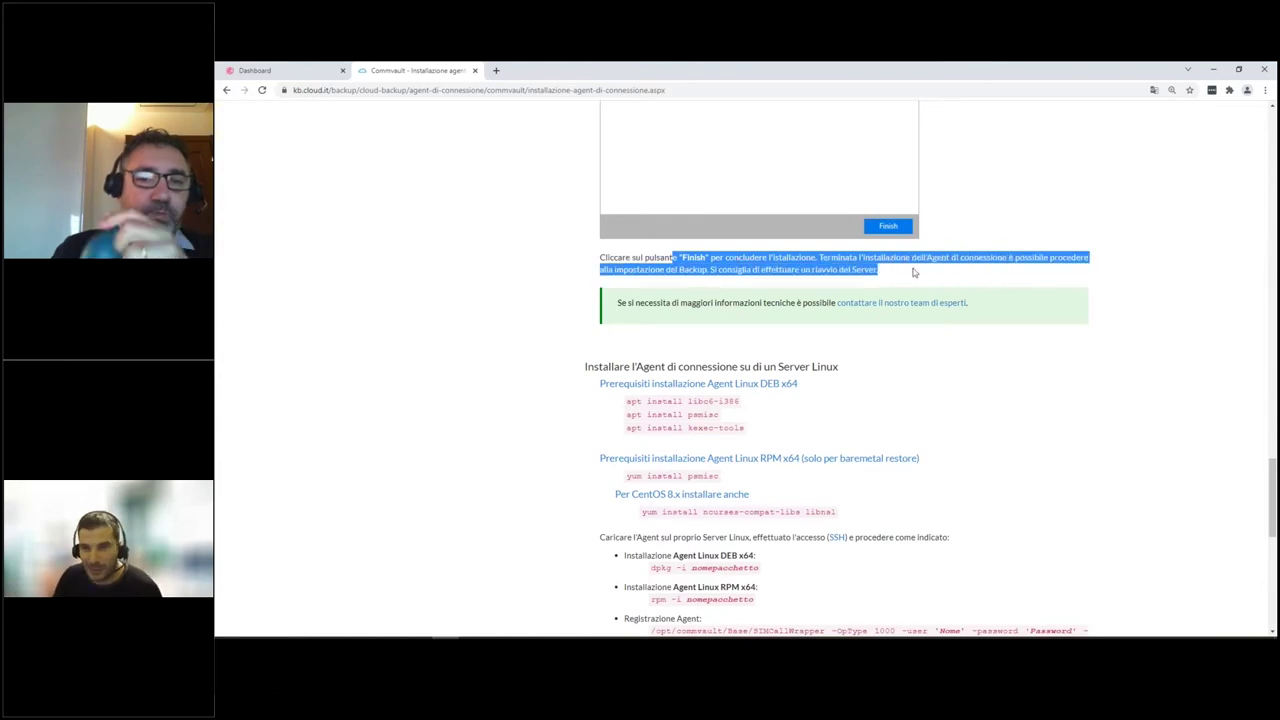
click(765, 366)
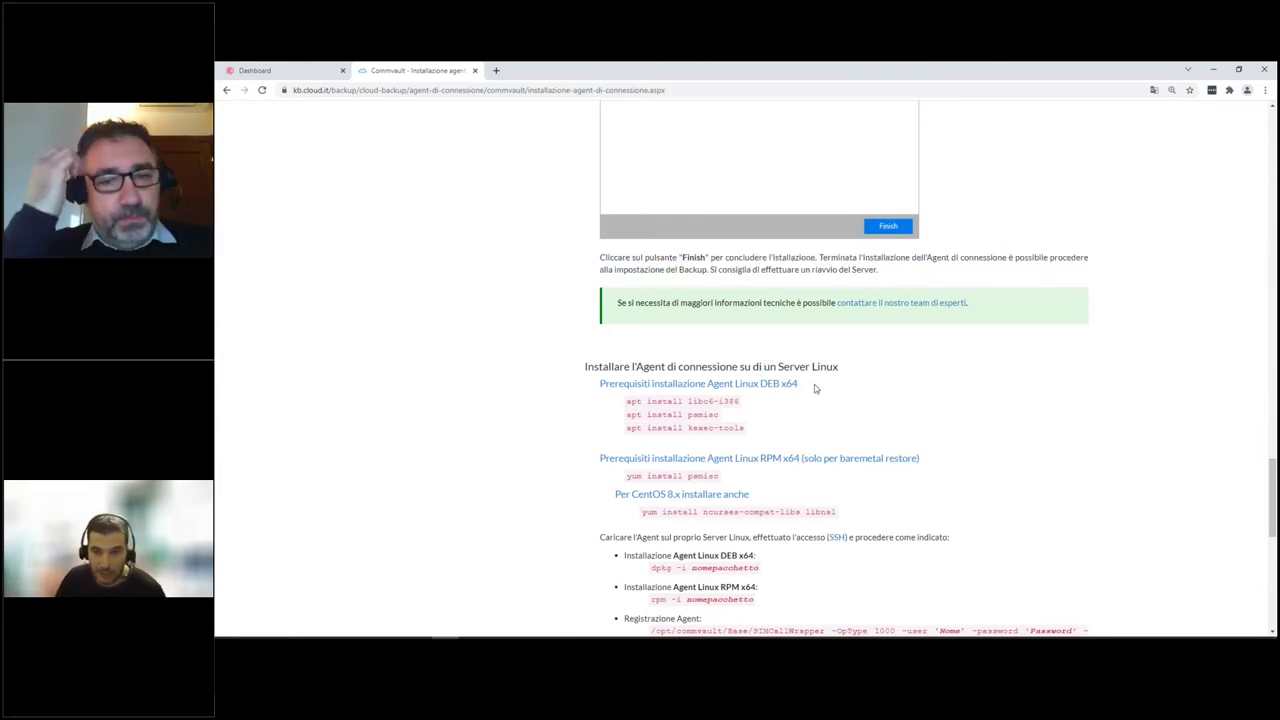
Examine the Linux agent prerequisites in the installation guide for DEB x64 and RPM x64 systems.
scroll(818, 387, down, 1)
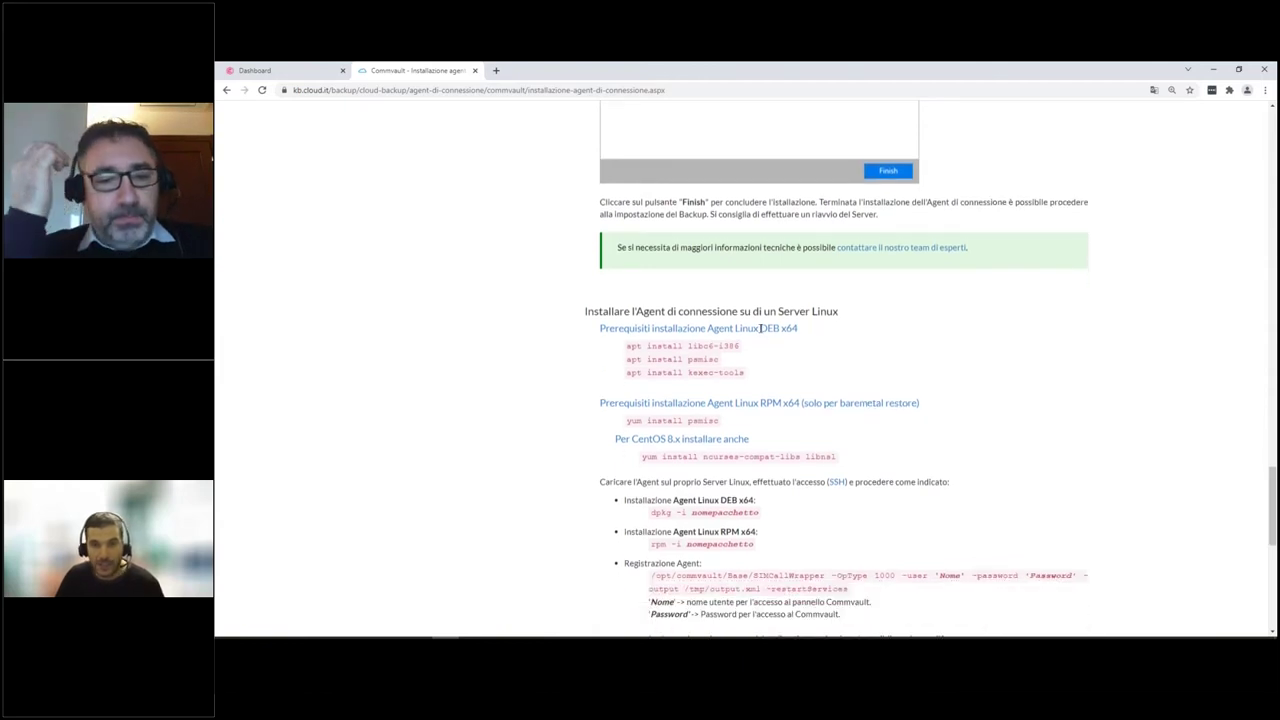
drag(759, 328, 799, 328)
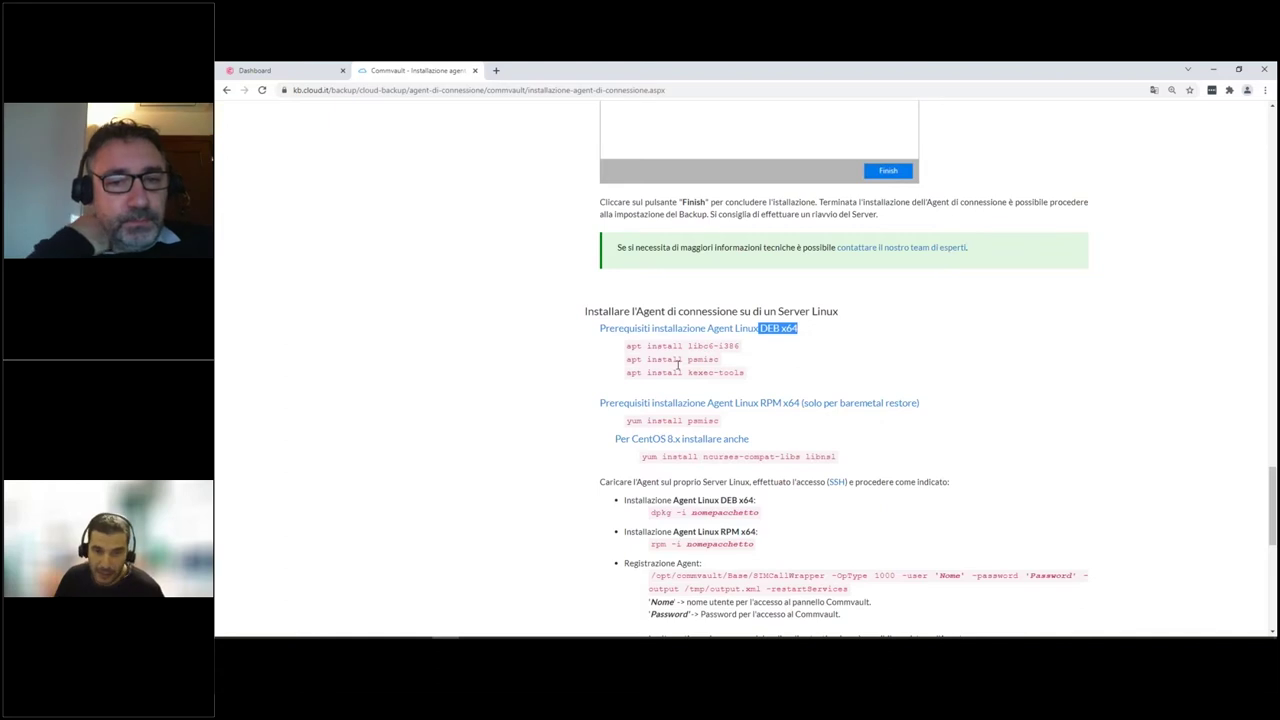
scroll(700, 366, down, 1)
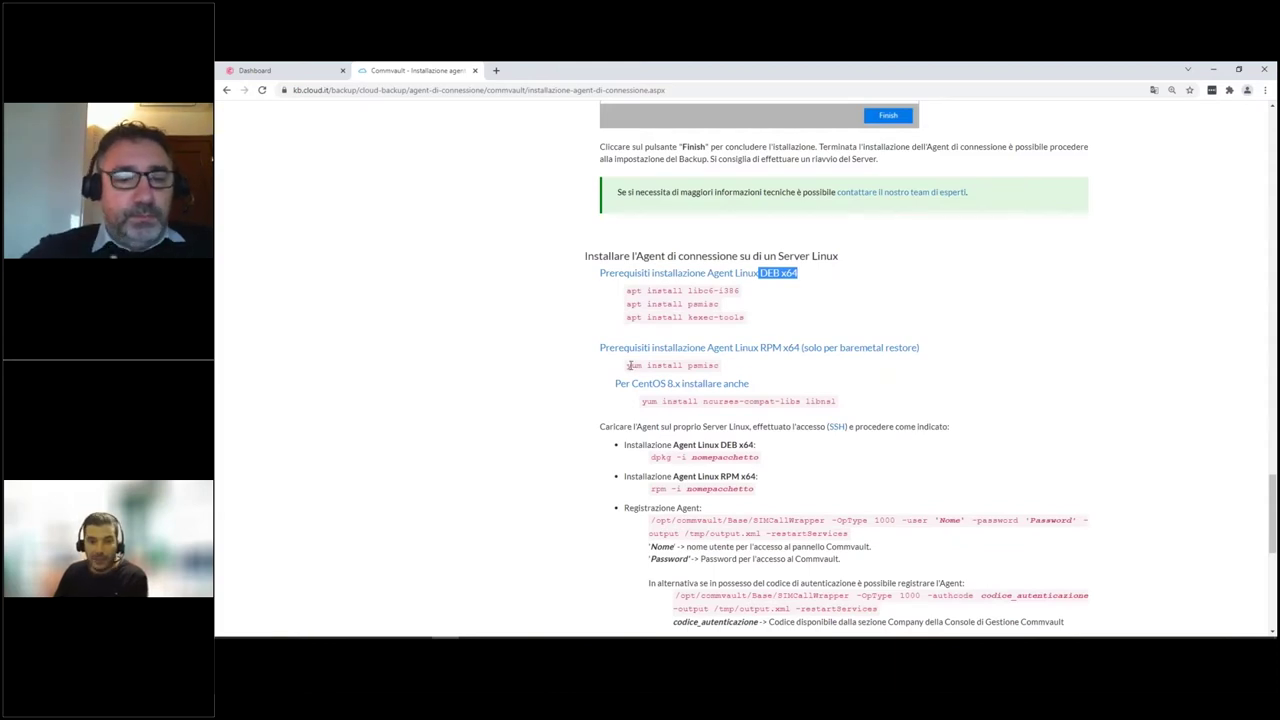
drag(630, 365, 720, 365)
click(724, 364)
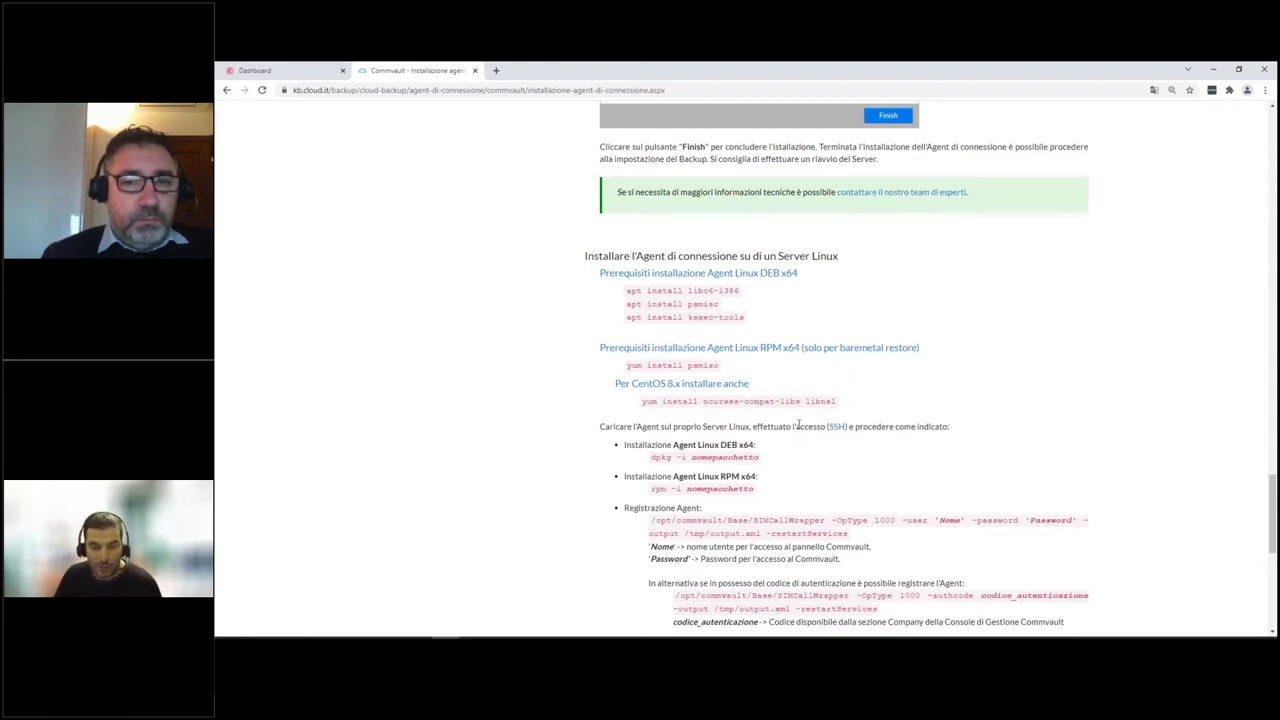
Examine the Linux agent registration command and its user name parameter, checking against the account shown in the Command Center.
scroll(697, 366, down, 2)
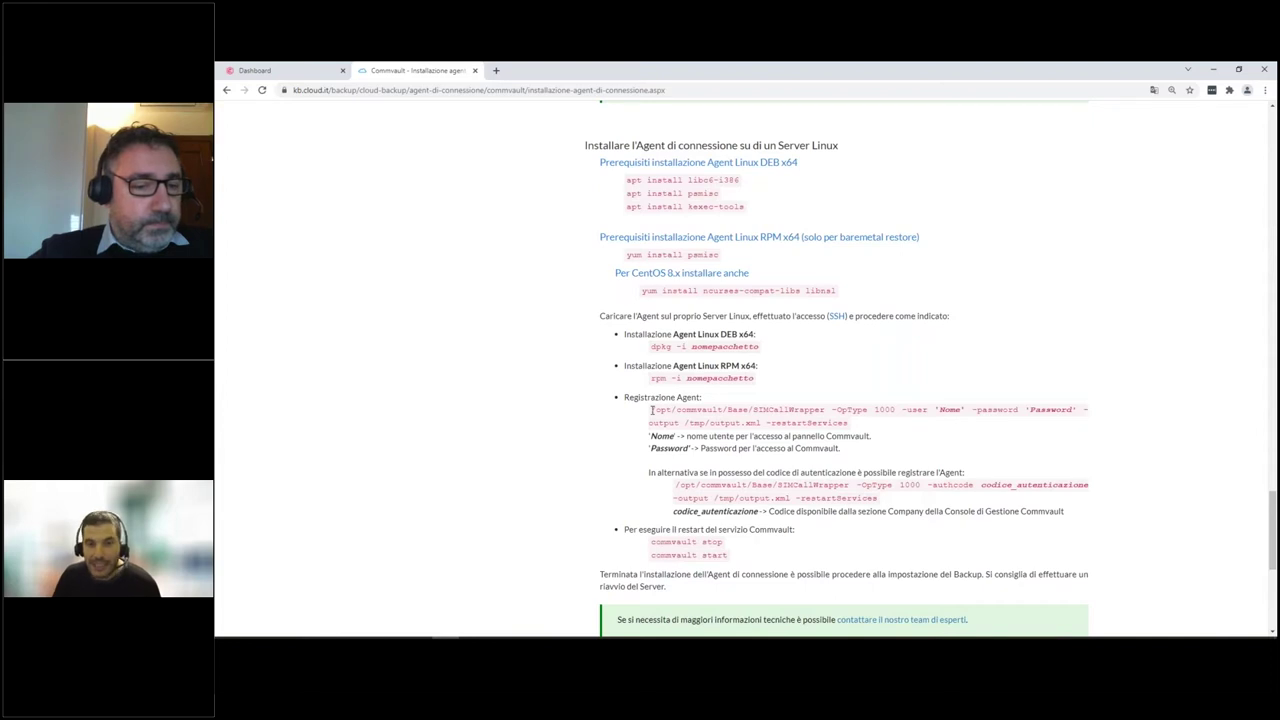
drag(652, 410, 852, 424)
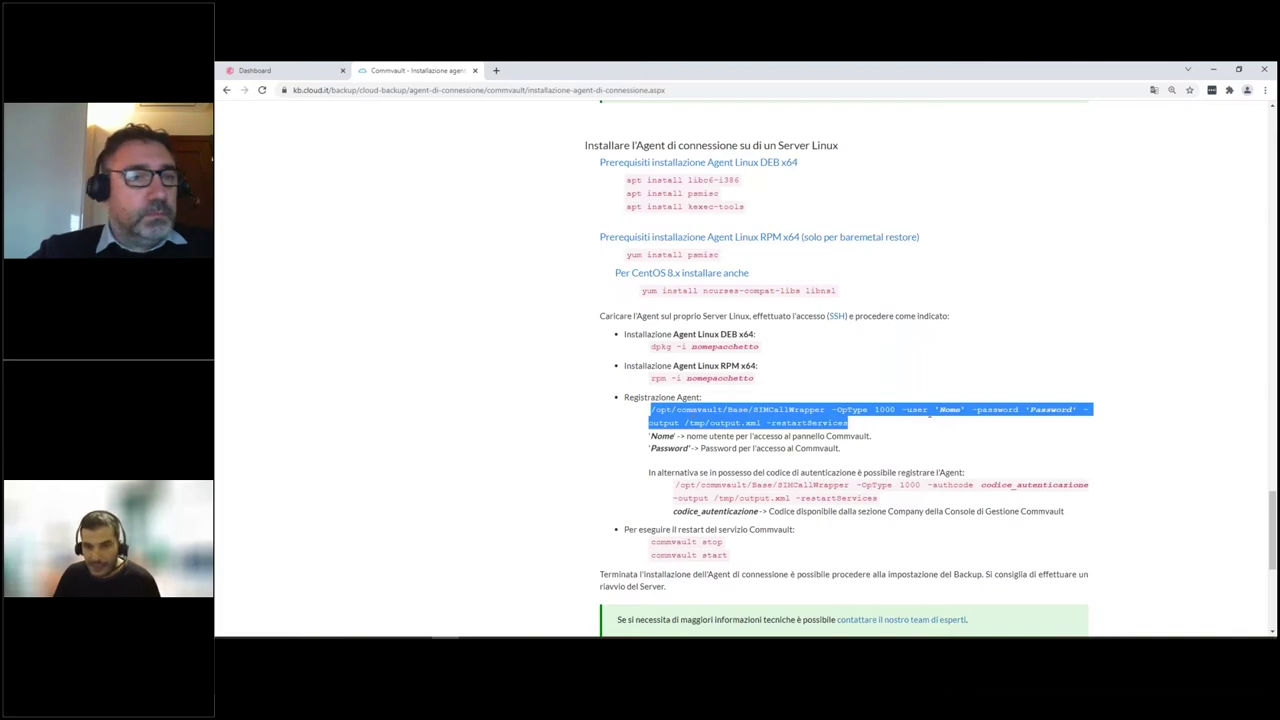
click(943, 418)
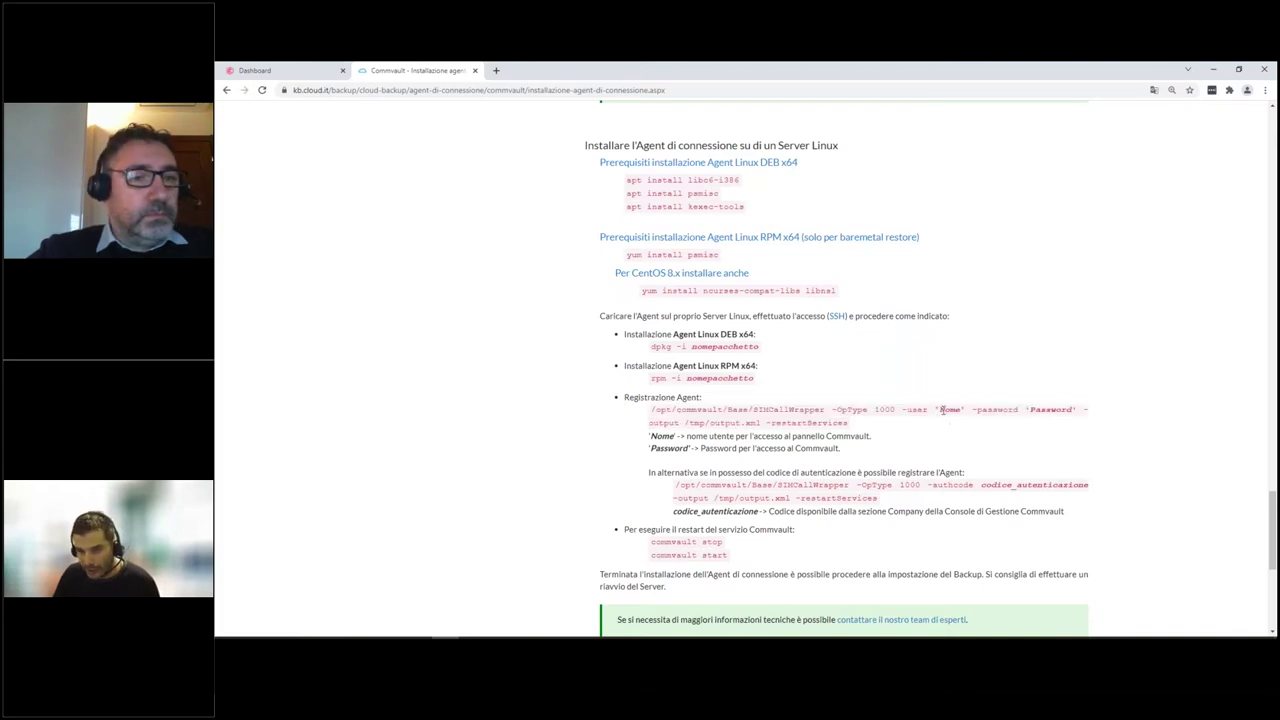
drag(940, 410, 961, 410)
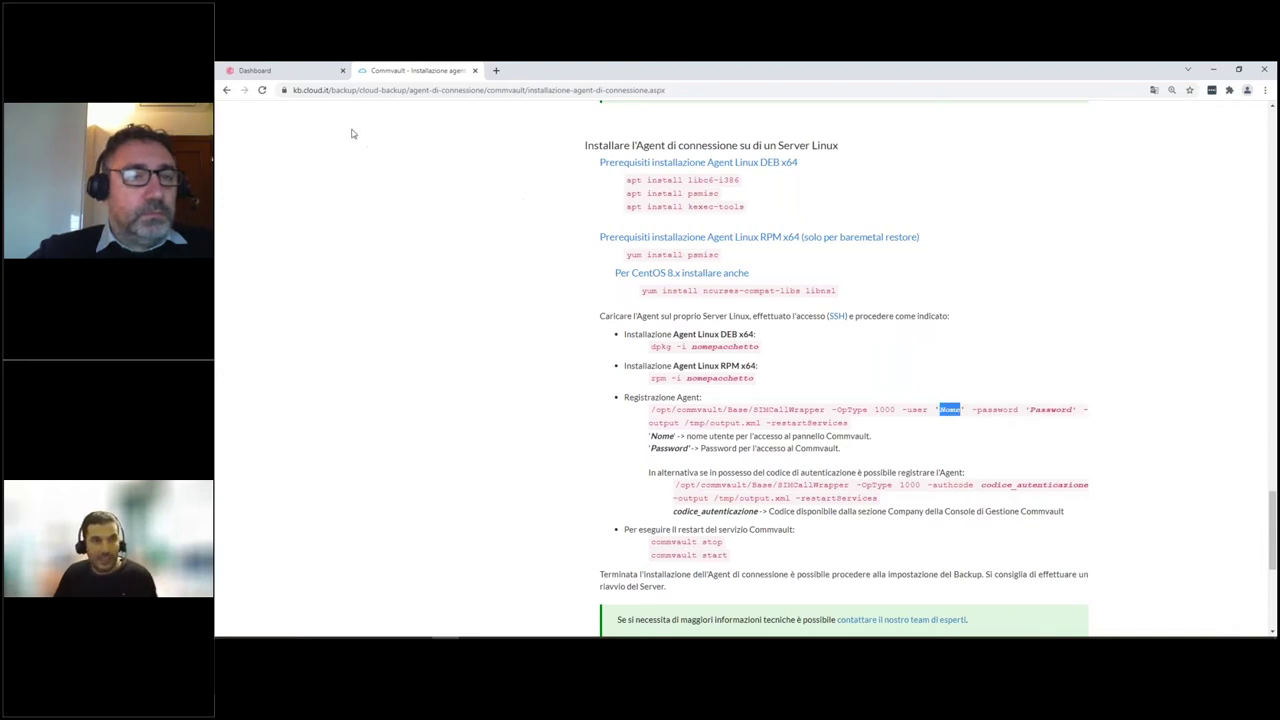
click(300, 71)
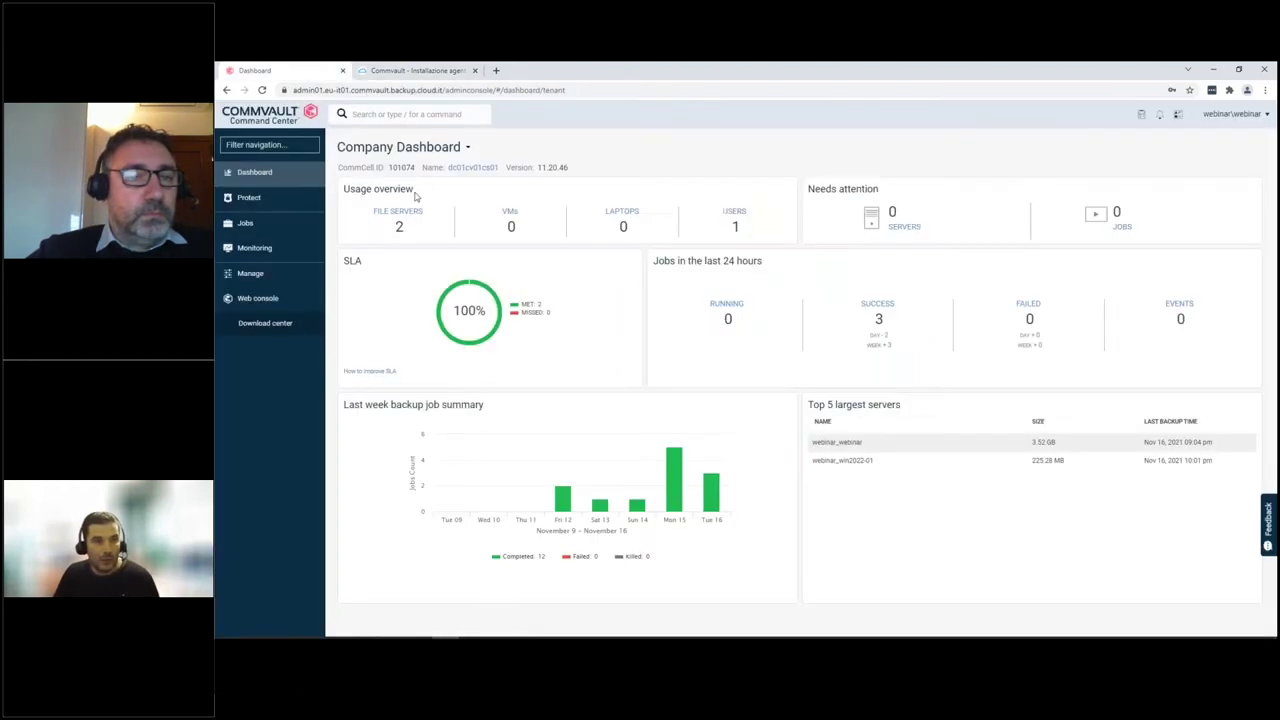
click(412, 73)
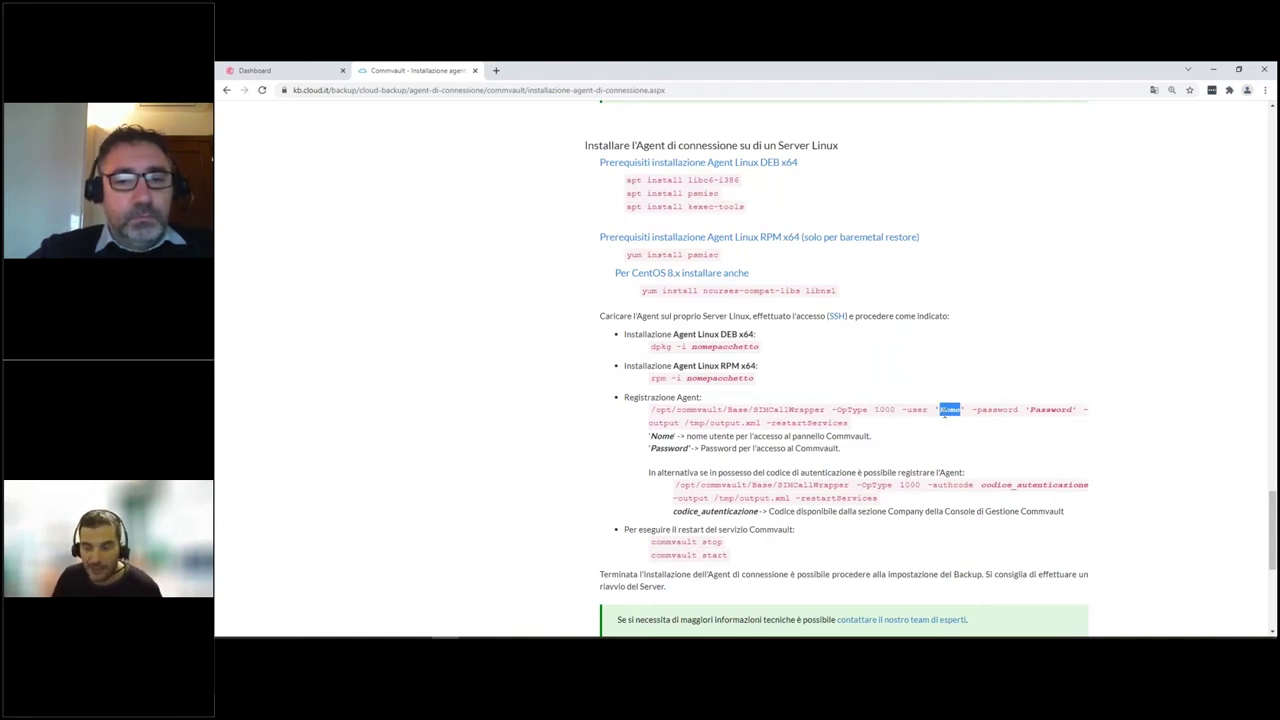
click(862, 407)
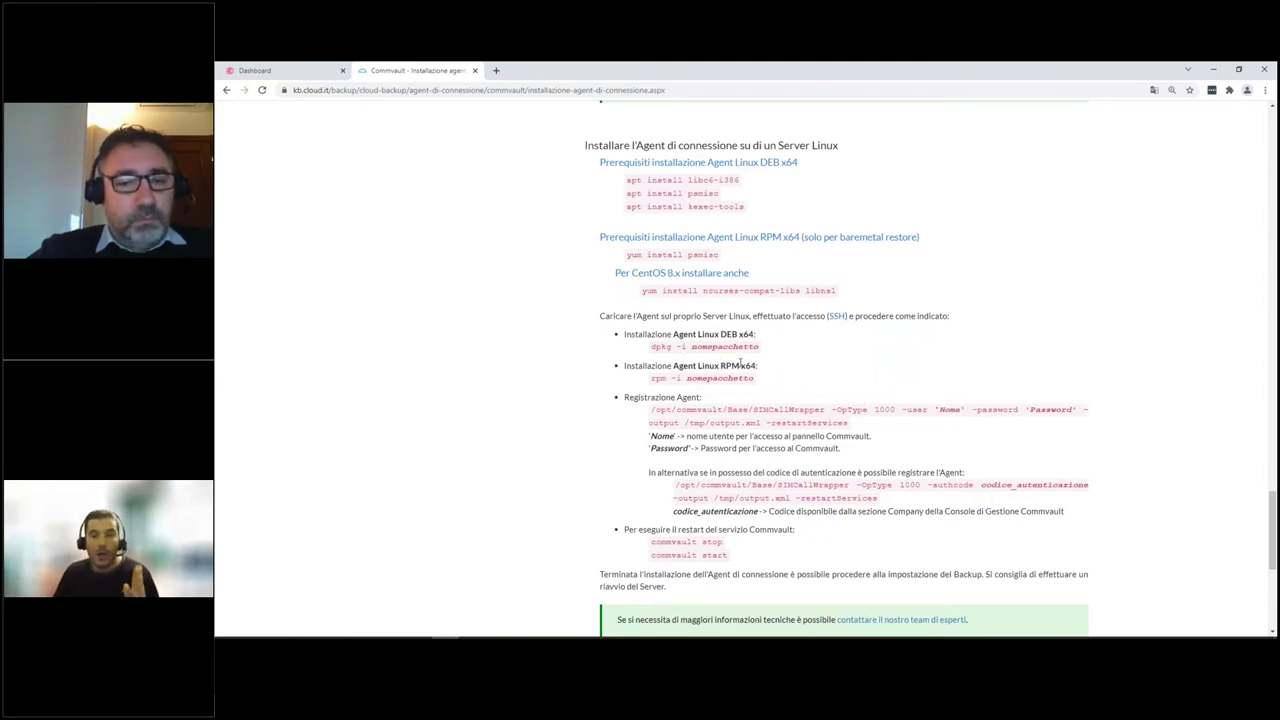
Review the full registration command, the authentication code alternative and the Commvault service restart commands in the Linux section.
scroll(680, 360, down, 1)
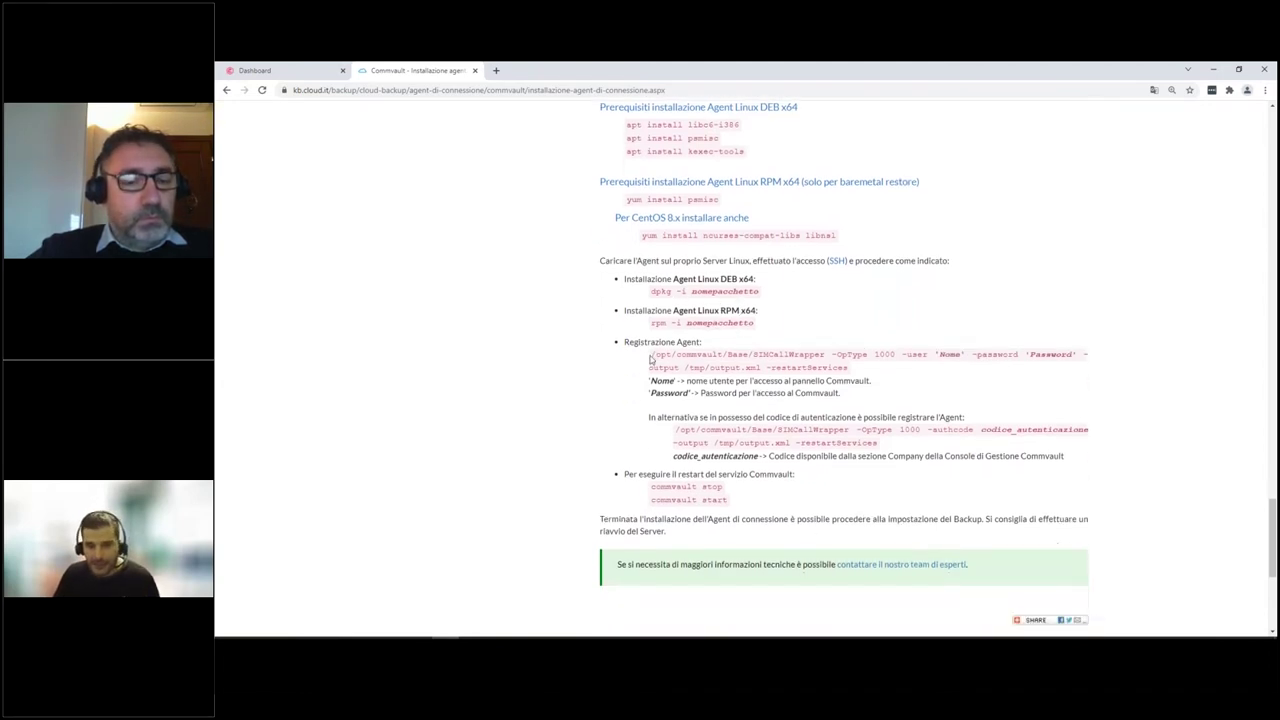
drag(651, 356, 869, 378)
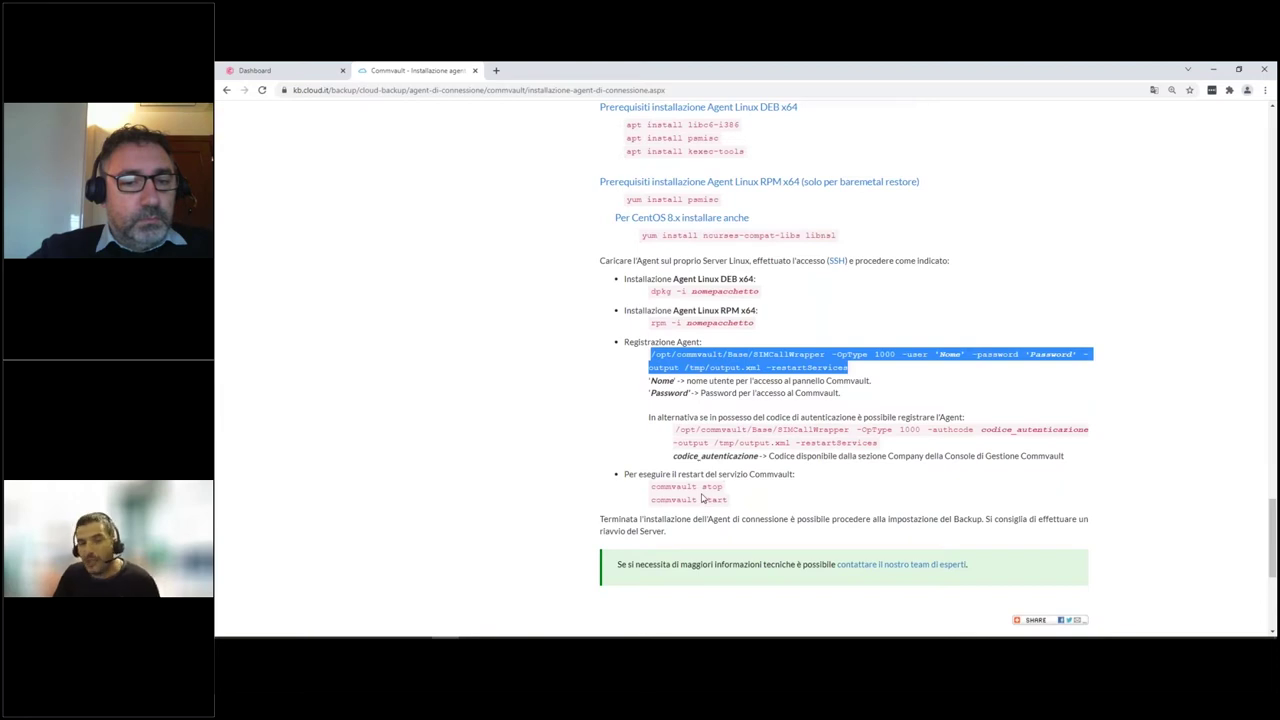
scroll(717, 500, up, 3)
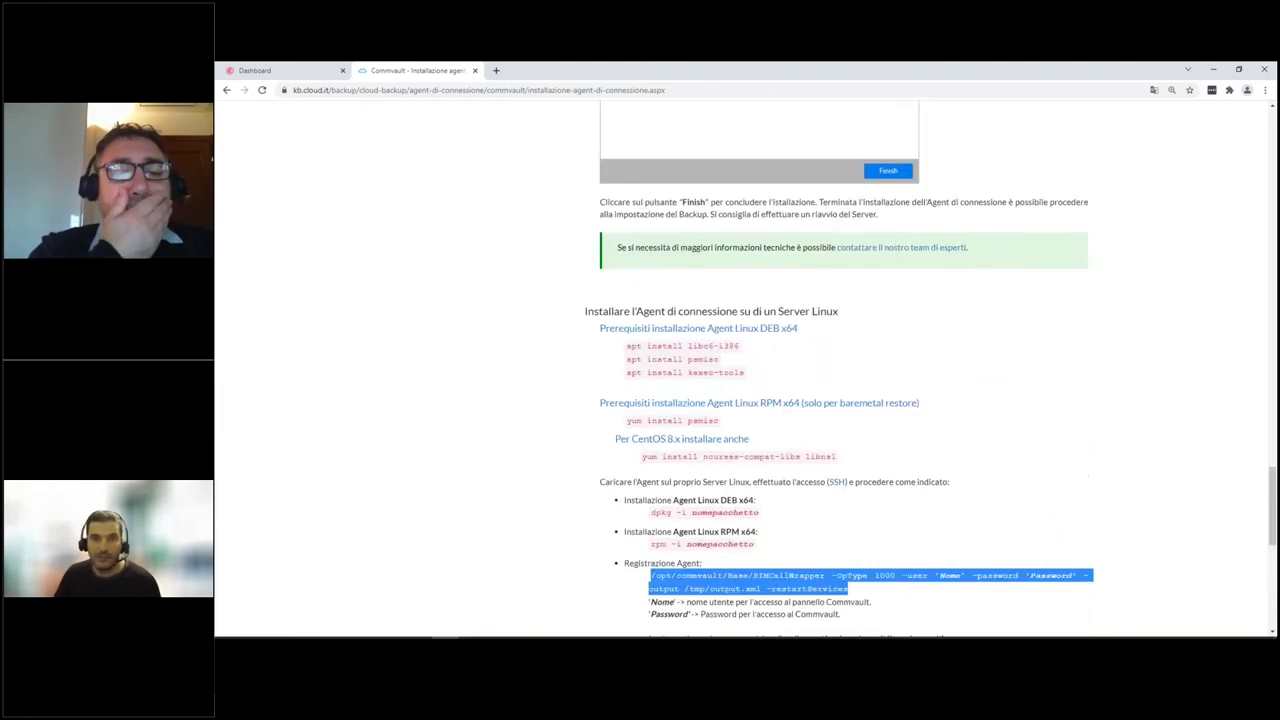
scroll(717, 500, down, 2)
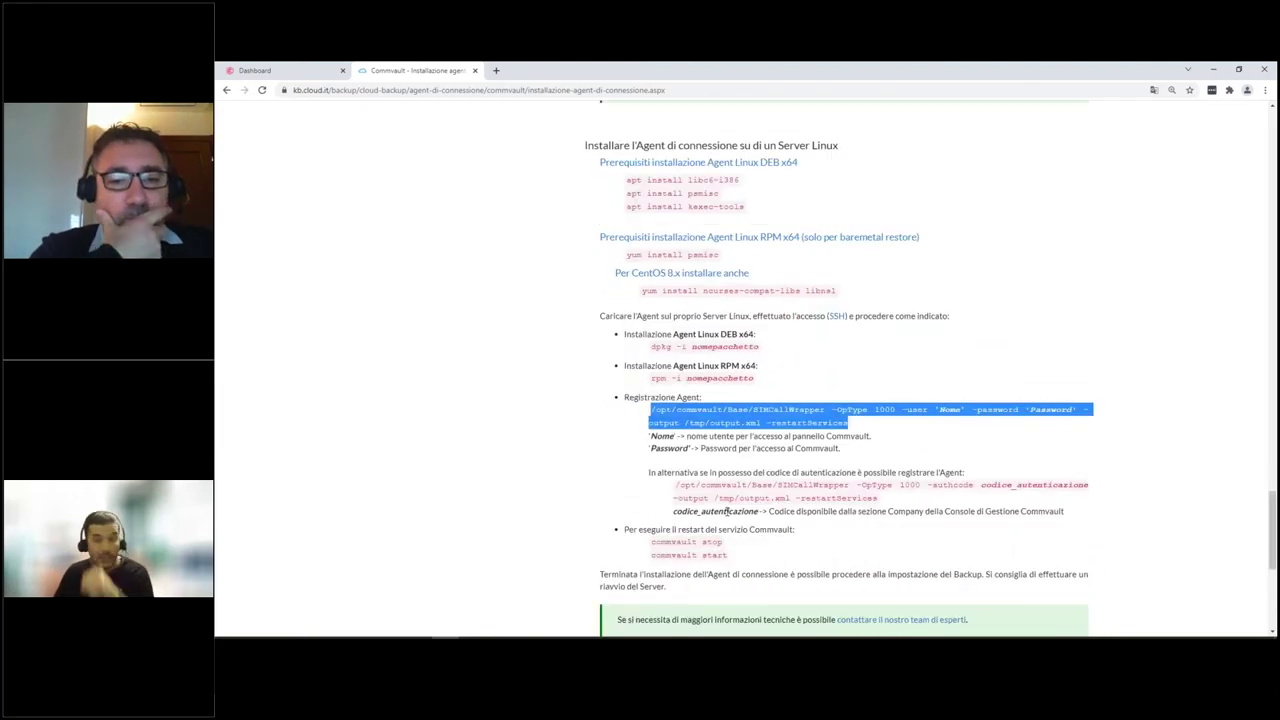
scroll(727, 511, up, 2)
scroll(760, 530, down, 2)
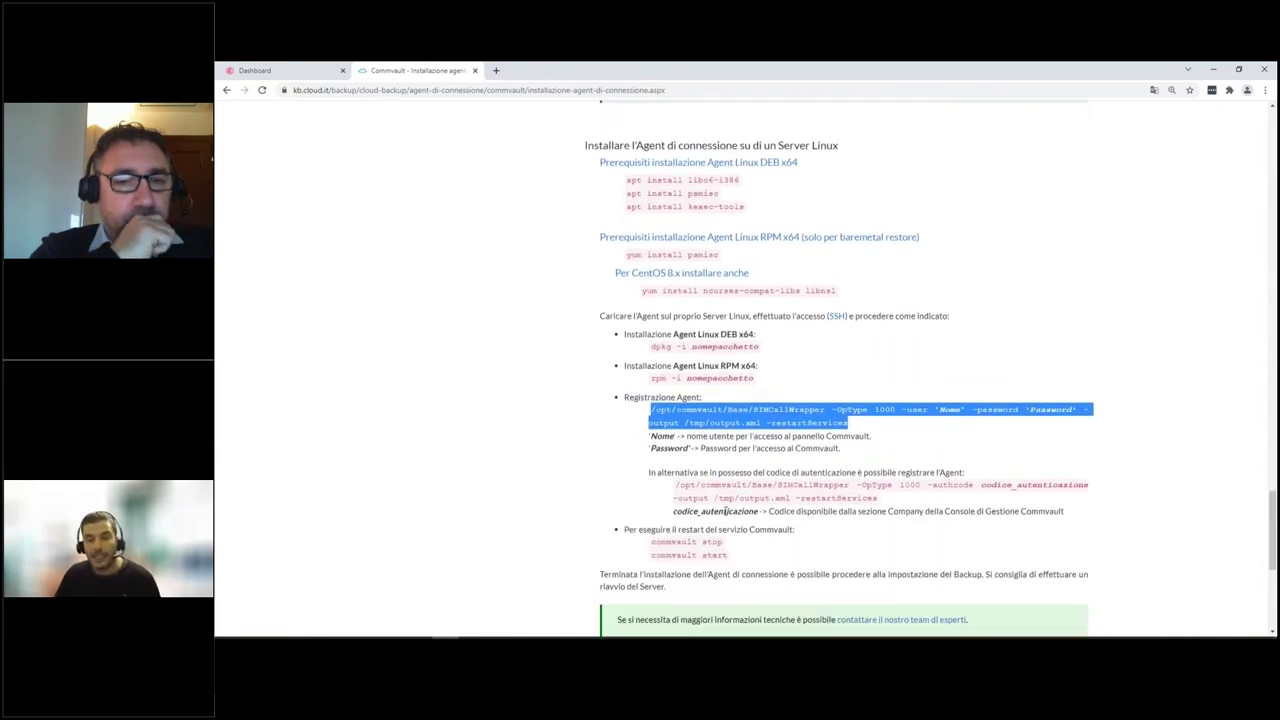
Switch to the Commvault Command Center and open the list of protected file servers.
click(322, 70)
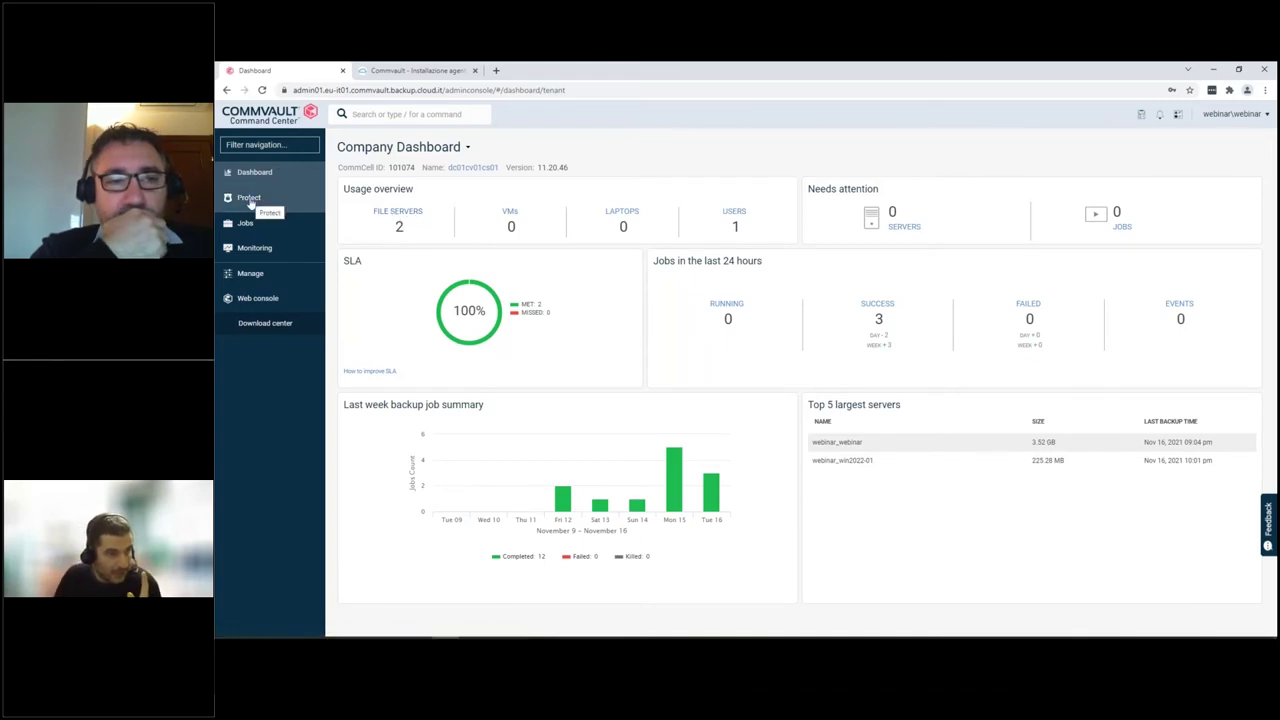
click(251, 200)
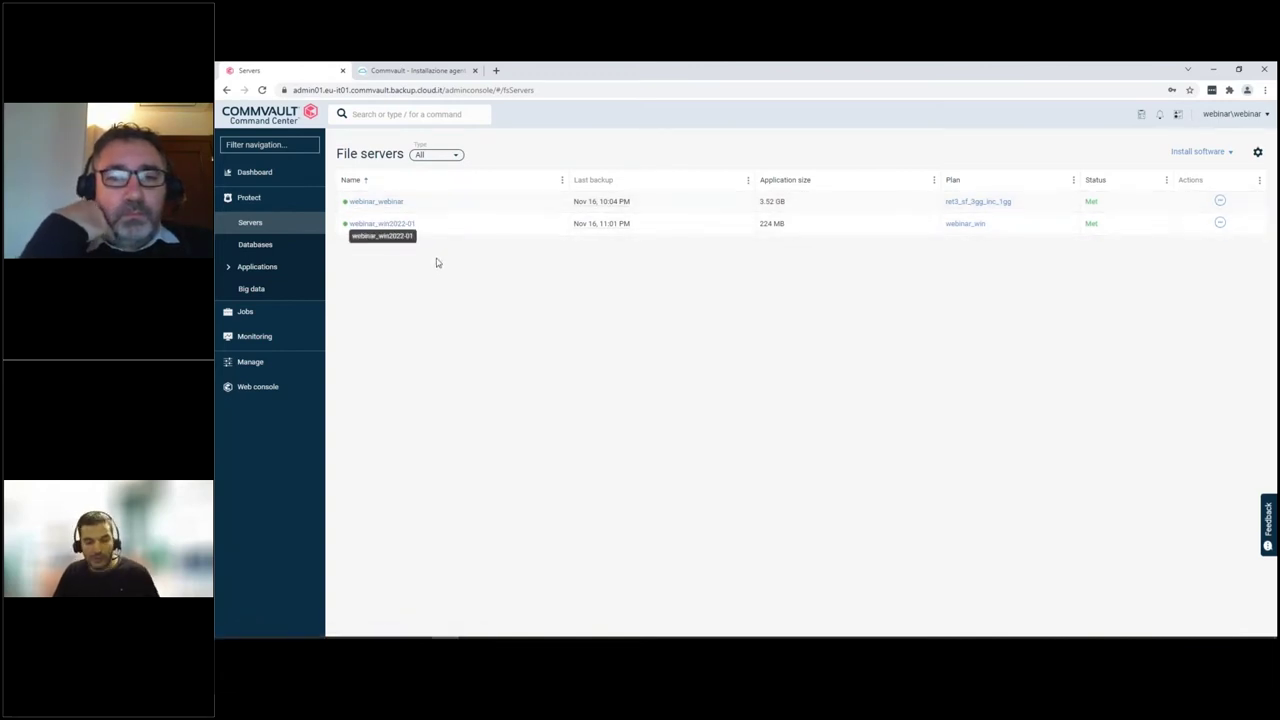
Open the webinar_webinar file server's overview and examine its install date, general details, recovery points and subclients.
mouse_move(346, 205)
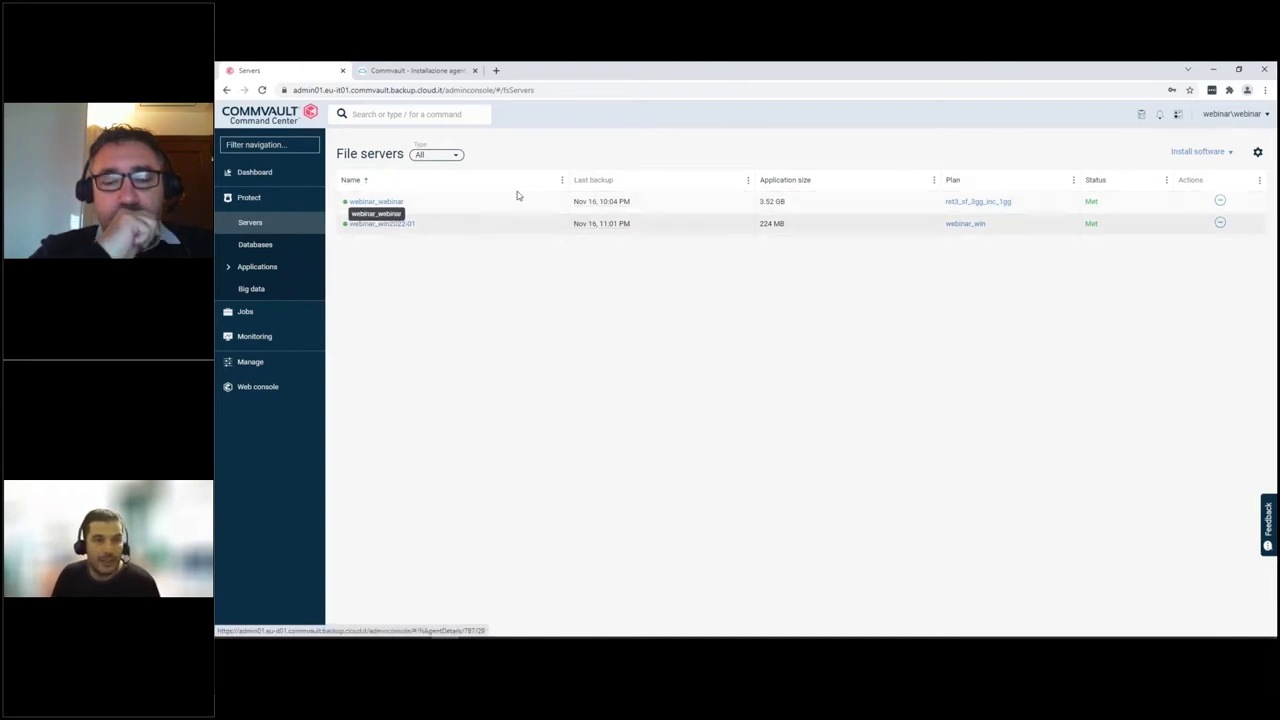
click(396, 205)
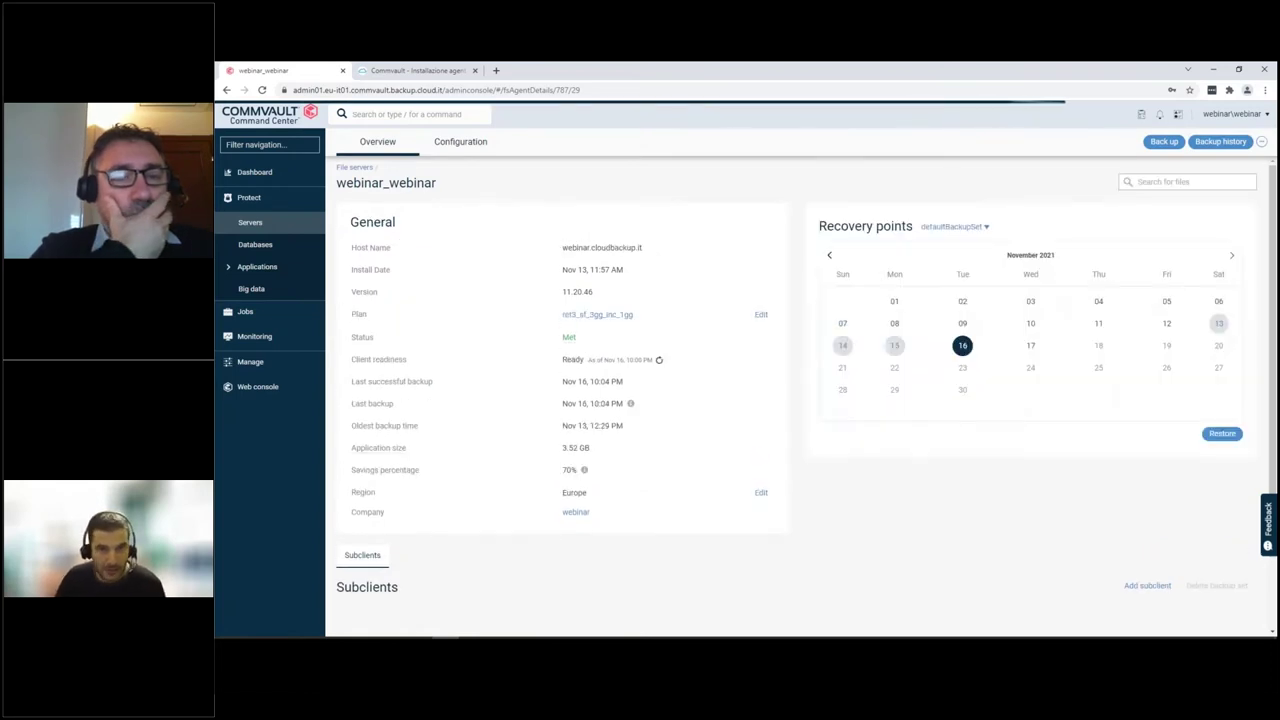
drag(563, 270, 626, 271)
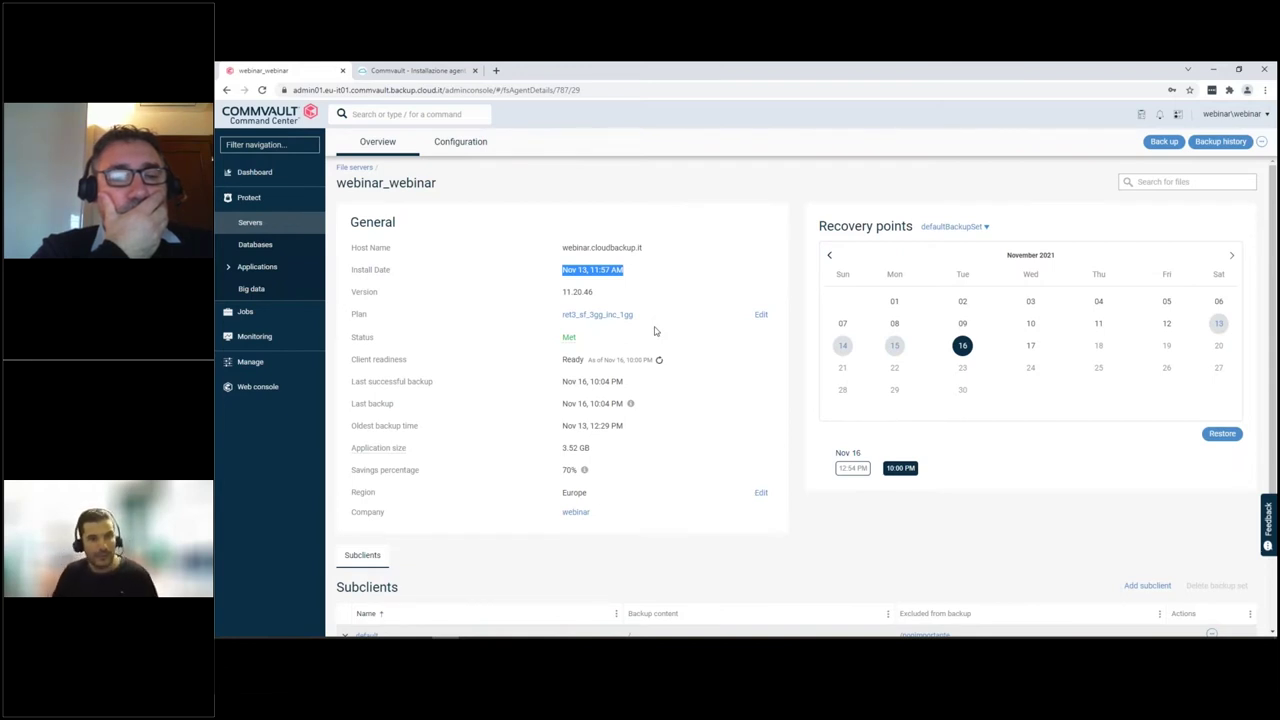
scroll(600, 310, down, 1)
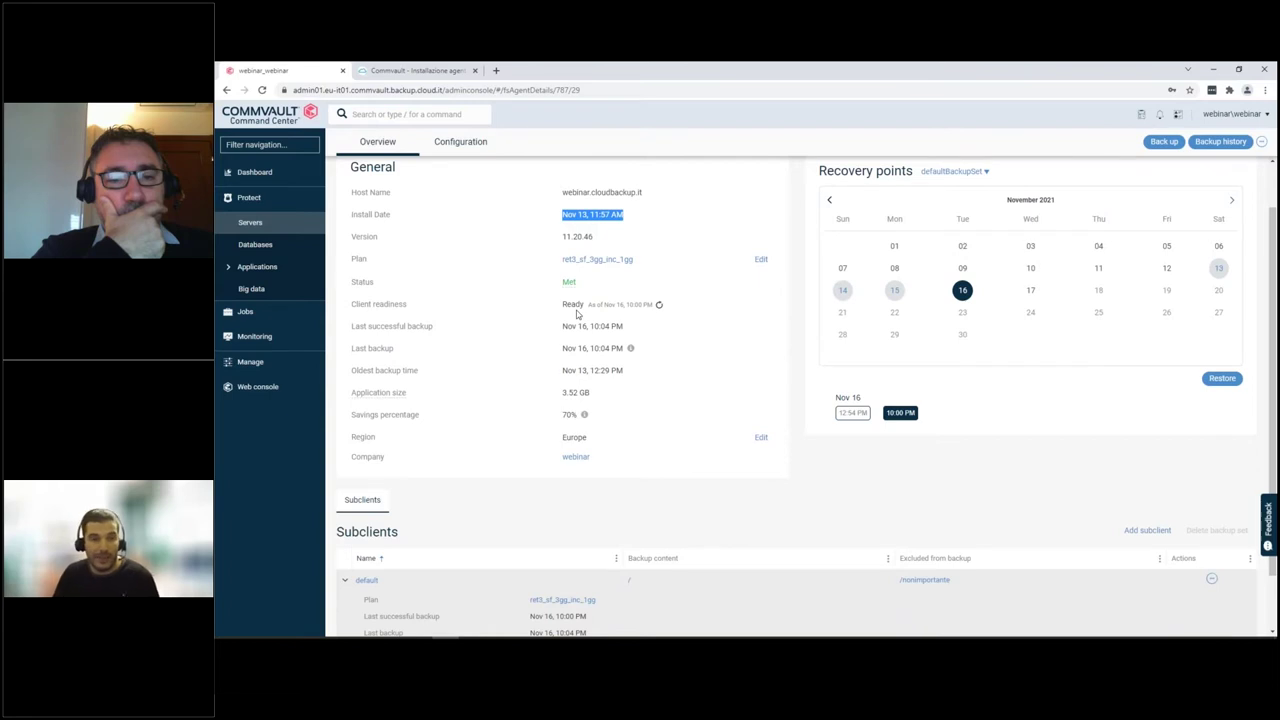
Check the server's last successful backup date, and open the region setting for editing without changing it.
drag(563, 326, 624, 328)
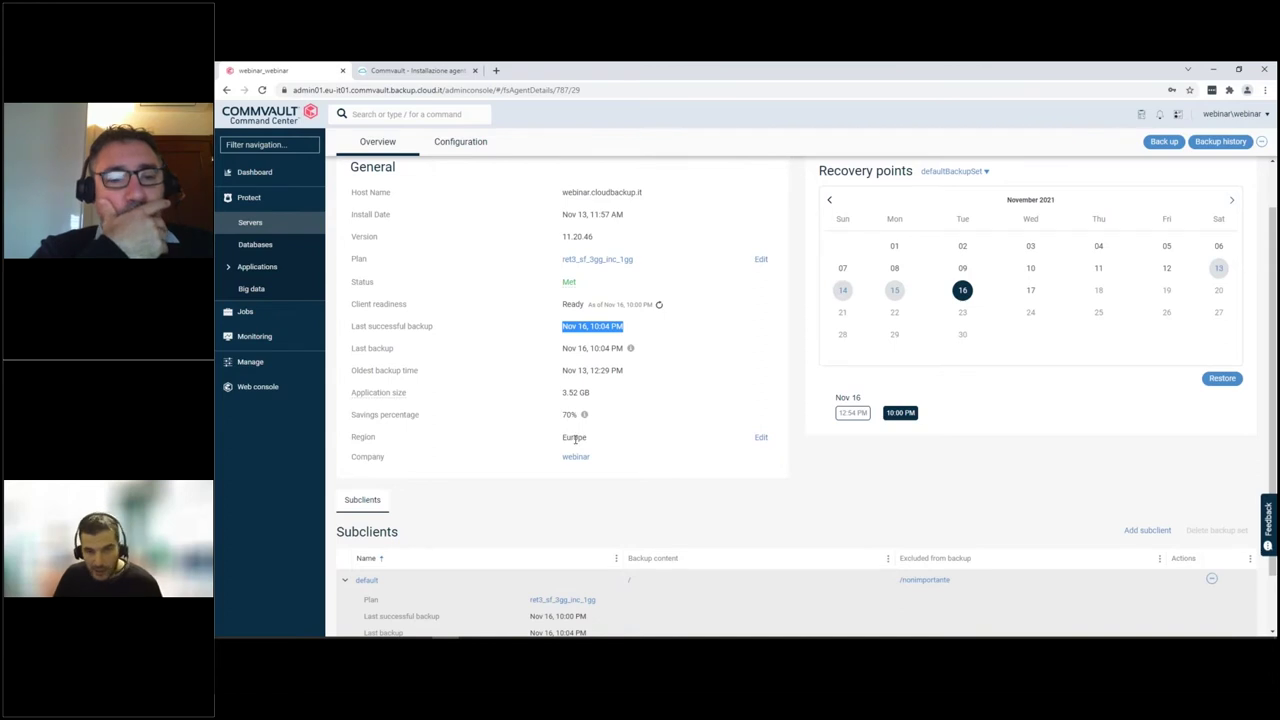
click(761, 440)
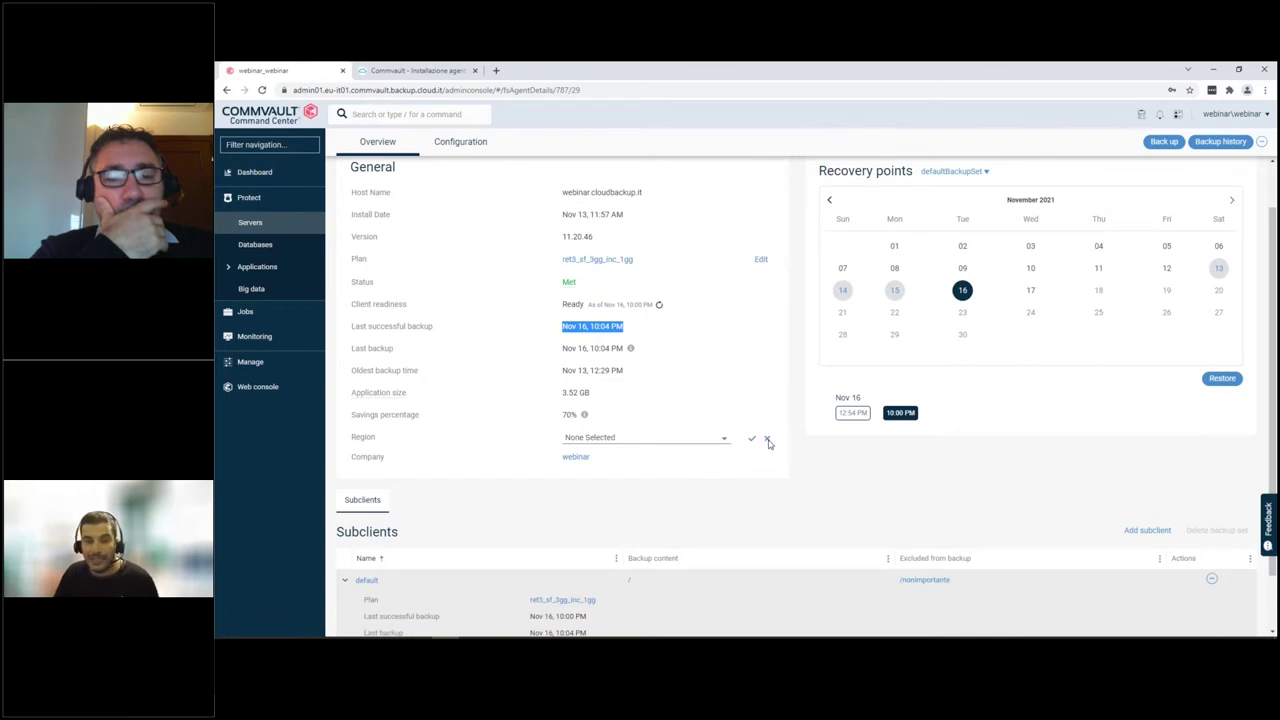
click(767, 440)
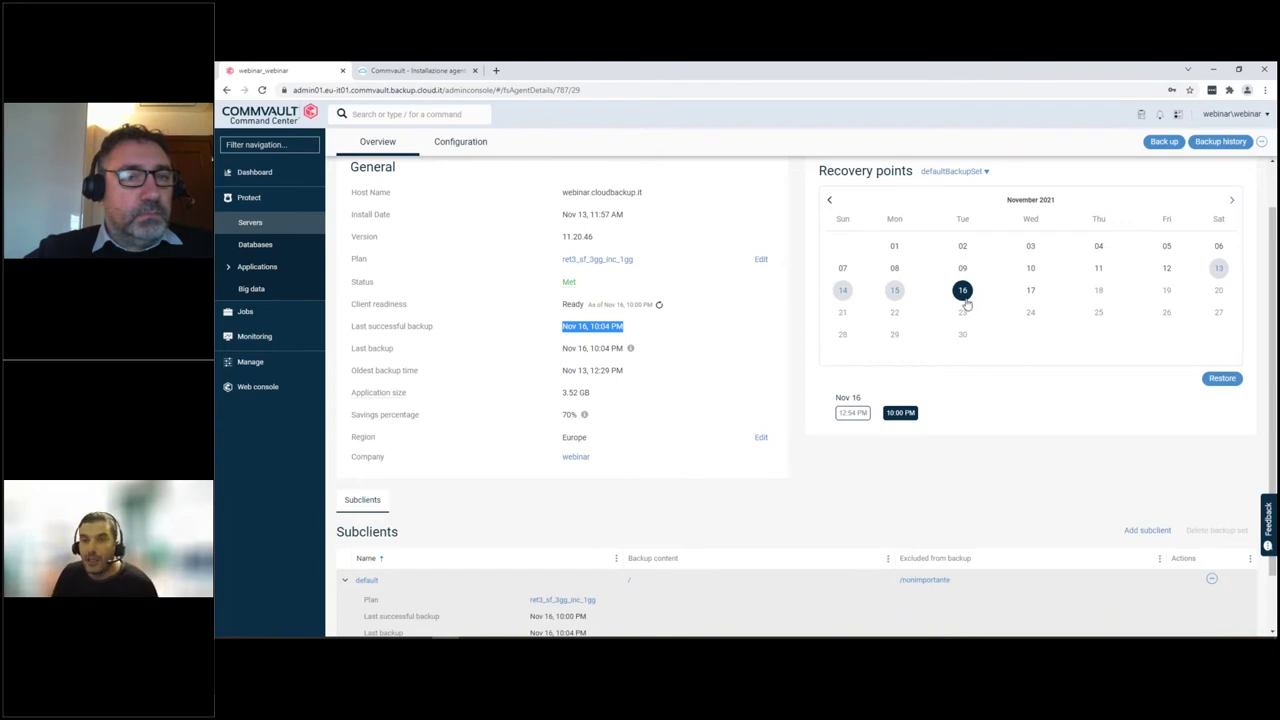
Show the recovery points for November 15 and inspect the default subclient's backup content.
click(899, 293)
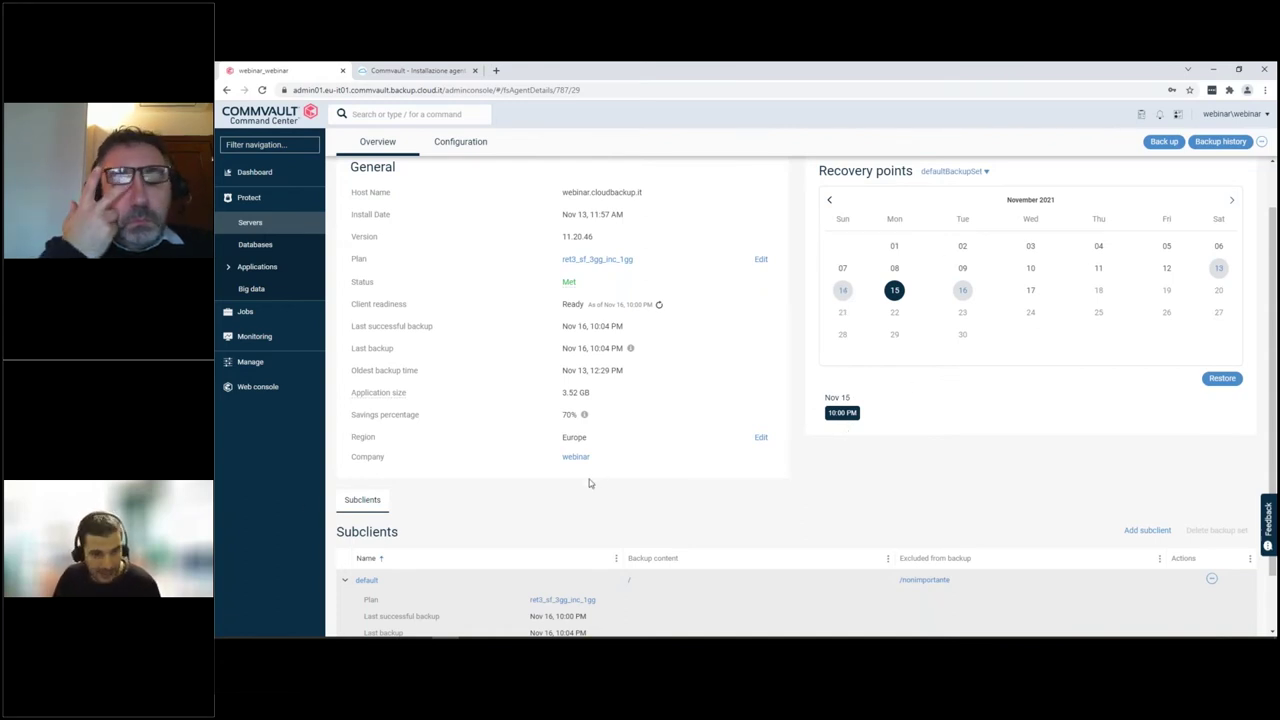
scroll(589, 483, down, 1)
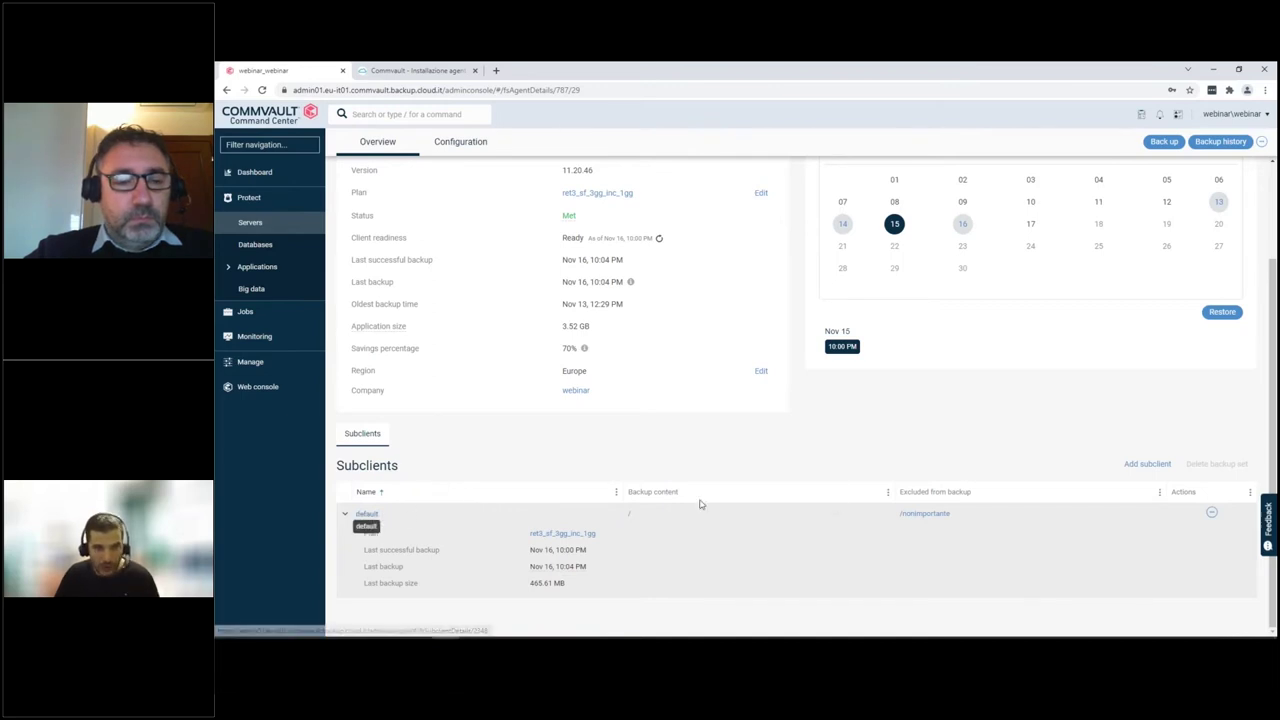
mouse_move(640, 521)
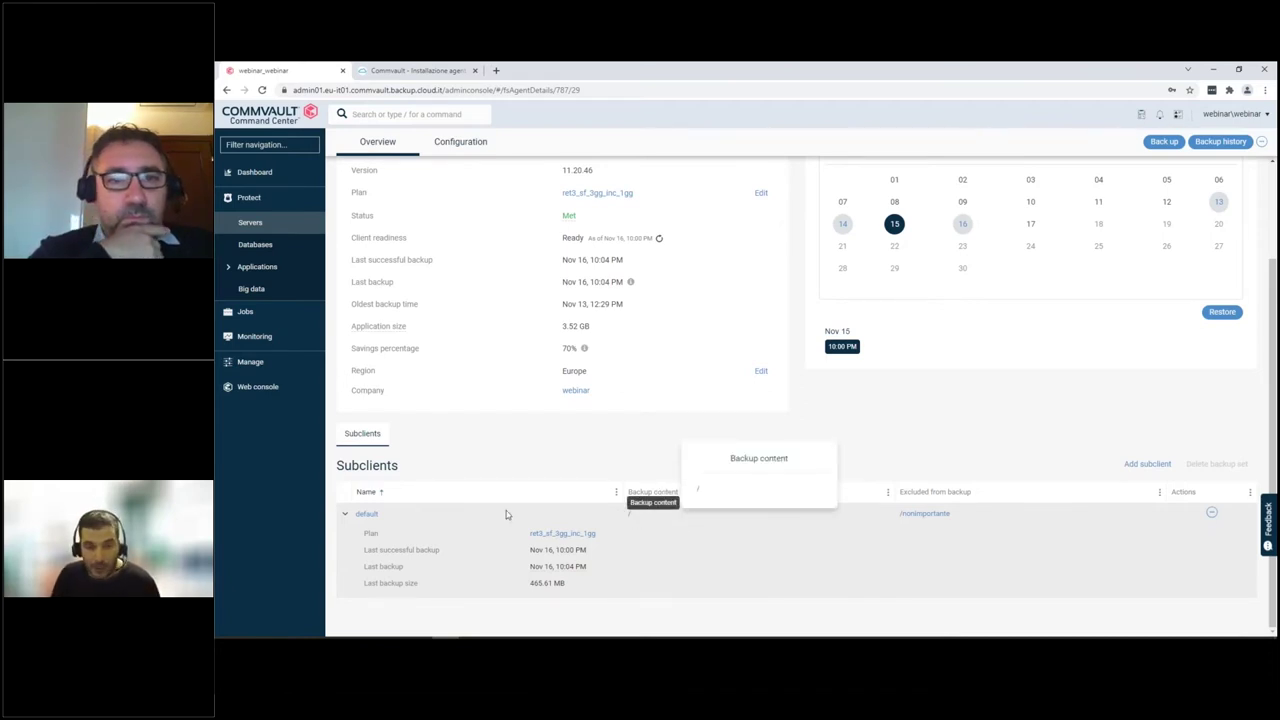
Open the default subclient and browse the server plans available for it, keeping the assigned plan.
click(370, 519)
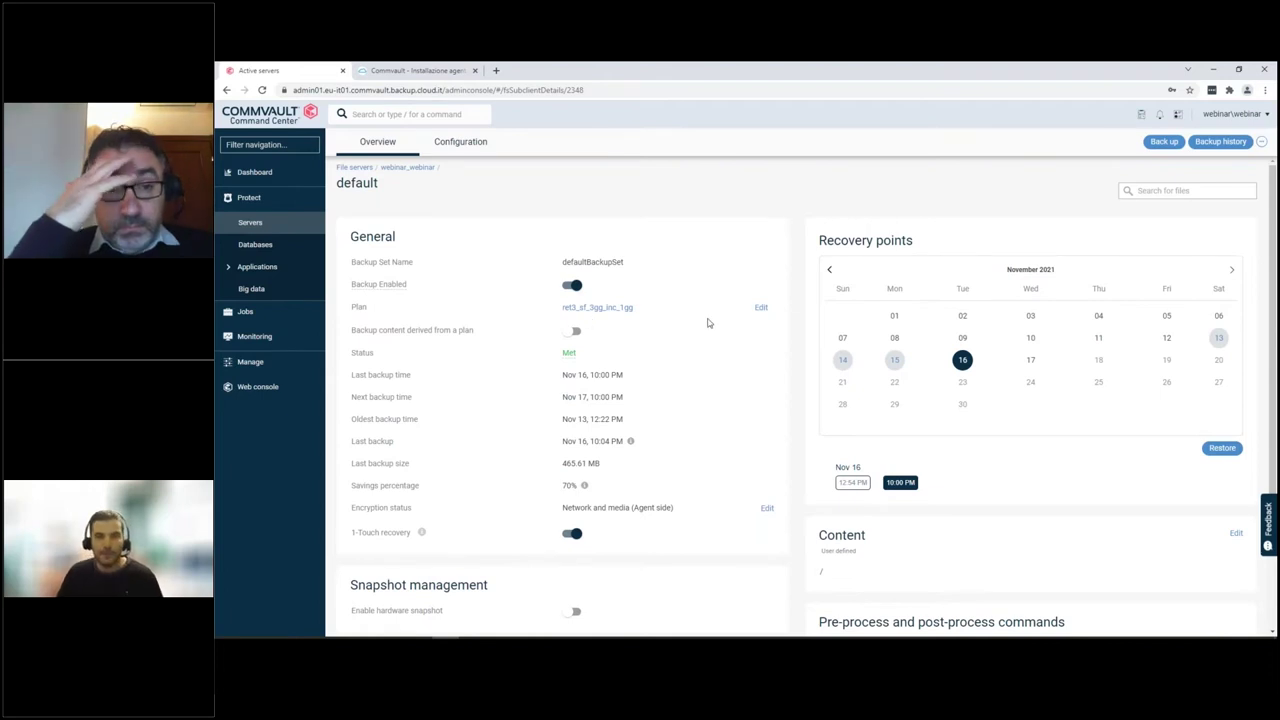
click(761, 309)
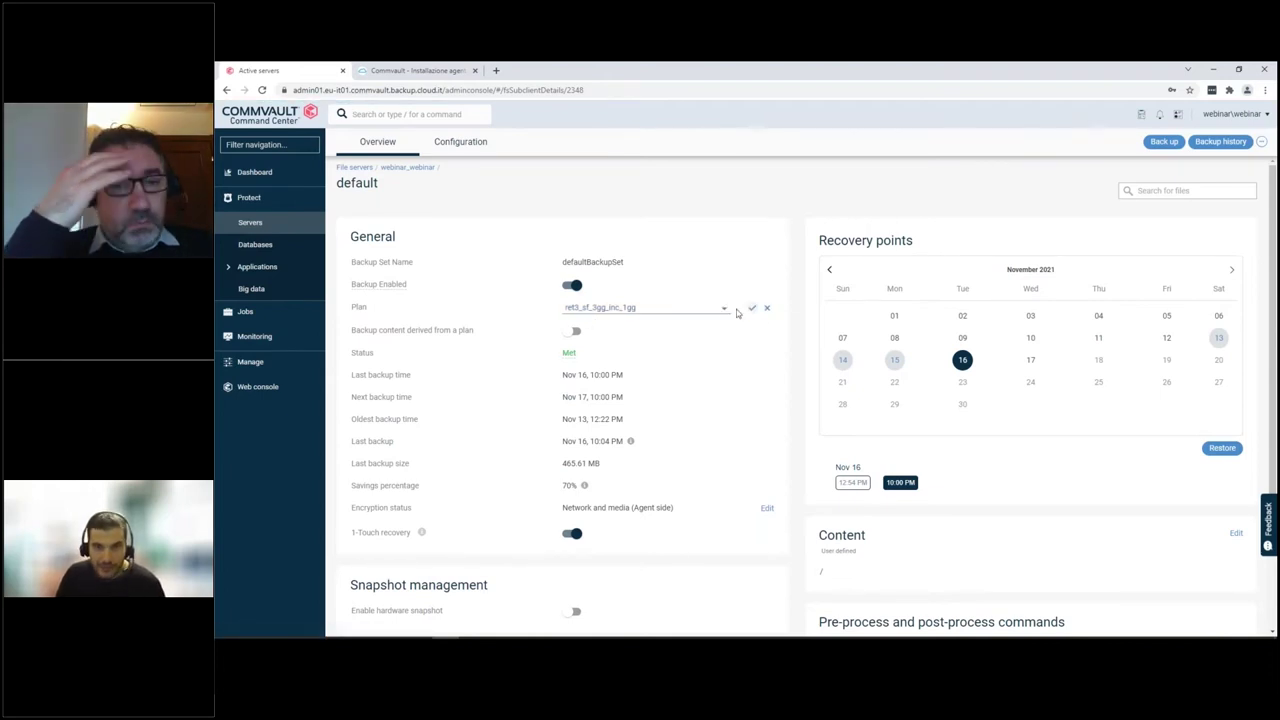
click(725, 311)
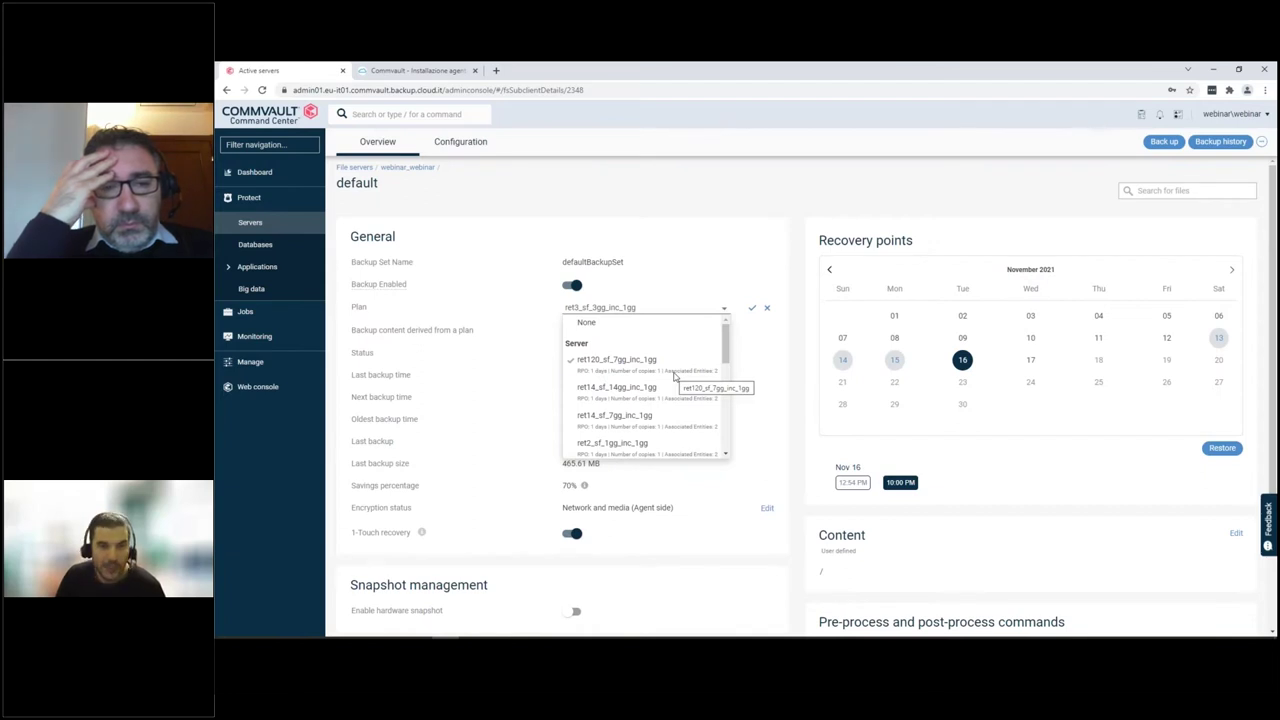
scroll(674, 376, down, 1)
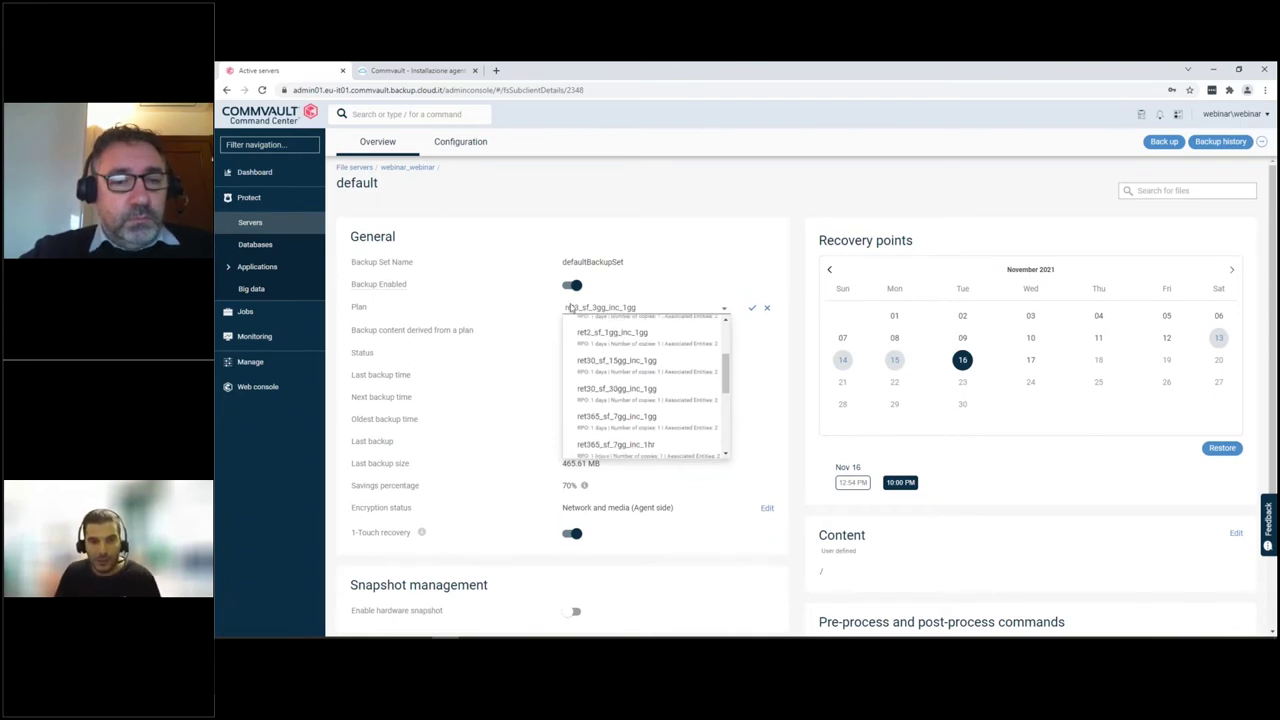
click(749, 342)
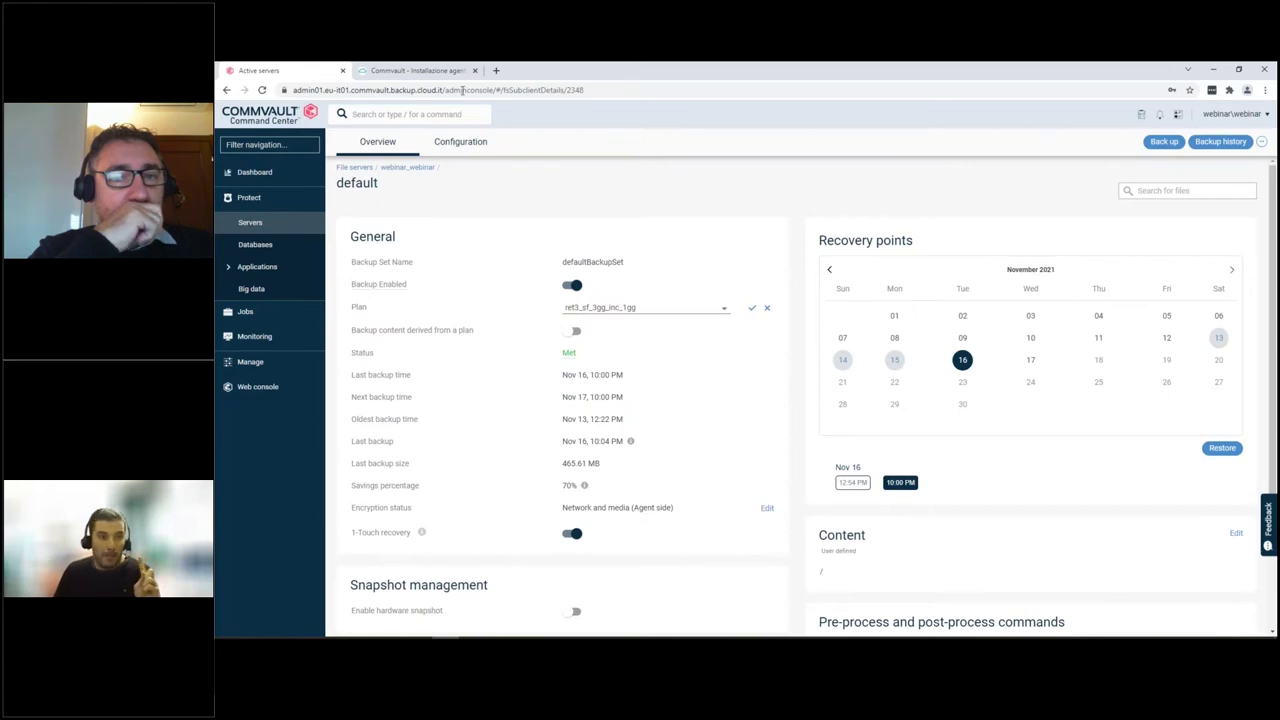
Switch to the Aruba Cloud knowledge base and open the Commvault data retention calculator in the management console section.
click(415, 70)
scroll(564, 270, up, 10)
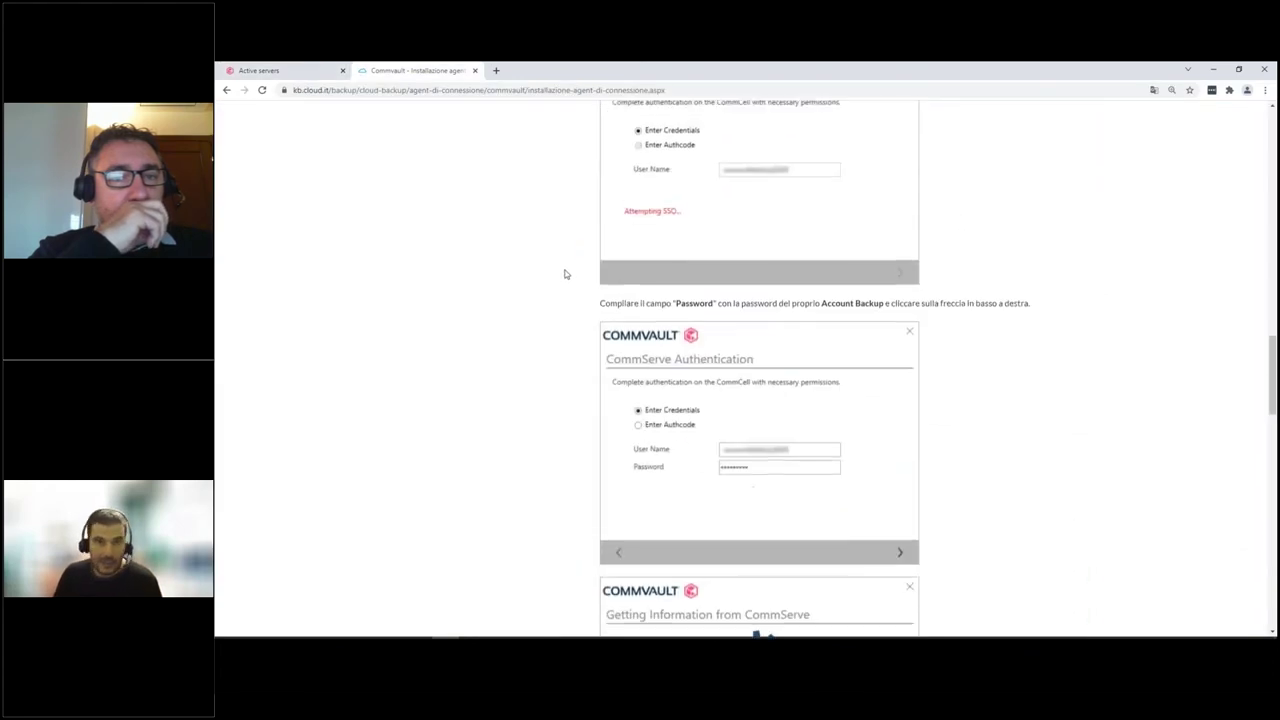
scroll(564, 274, up, 15)
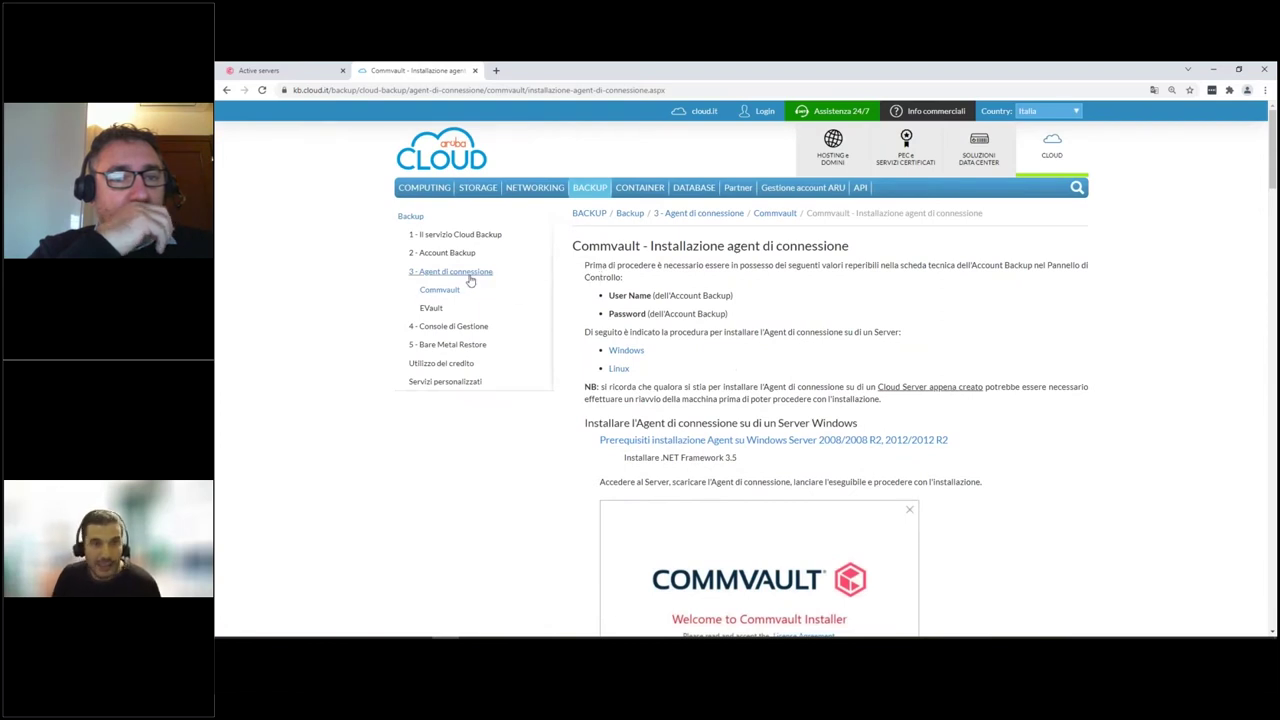
click(466, 330)
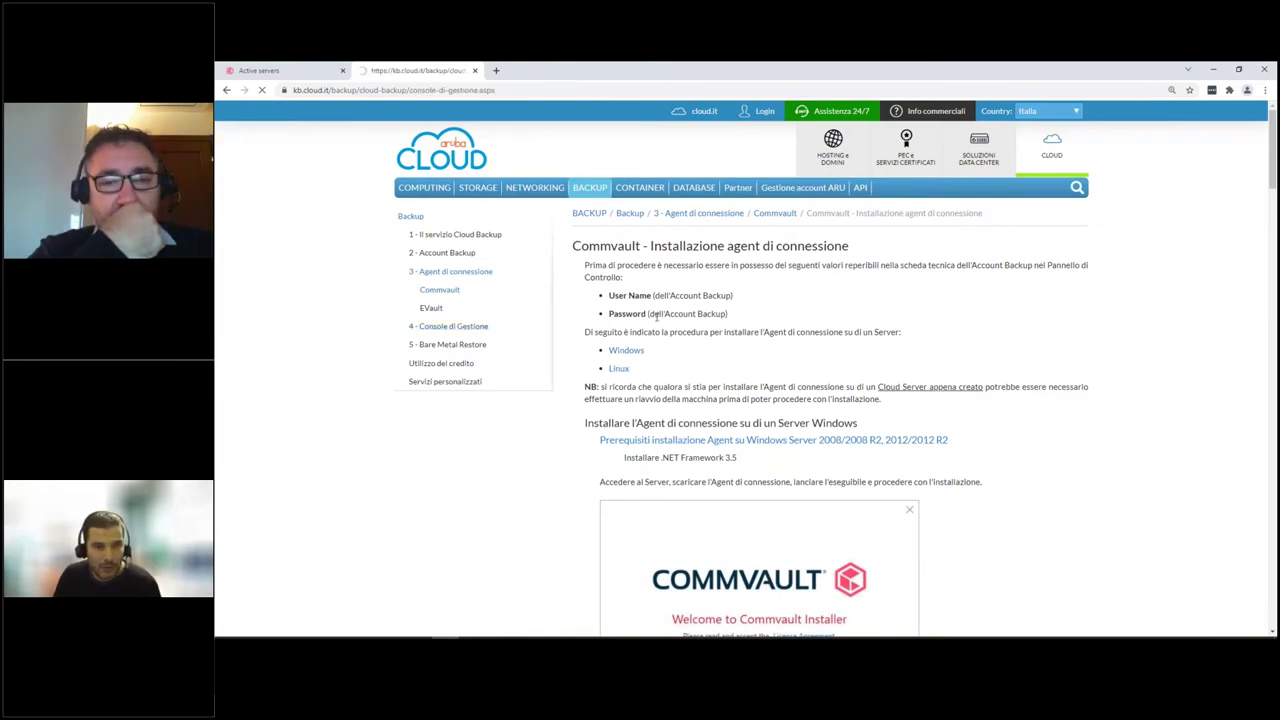
click(640, 364)
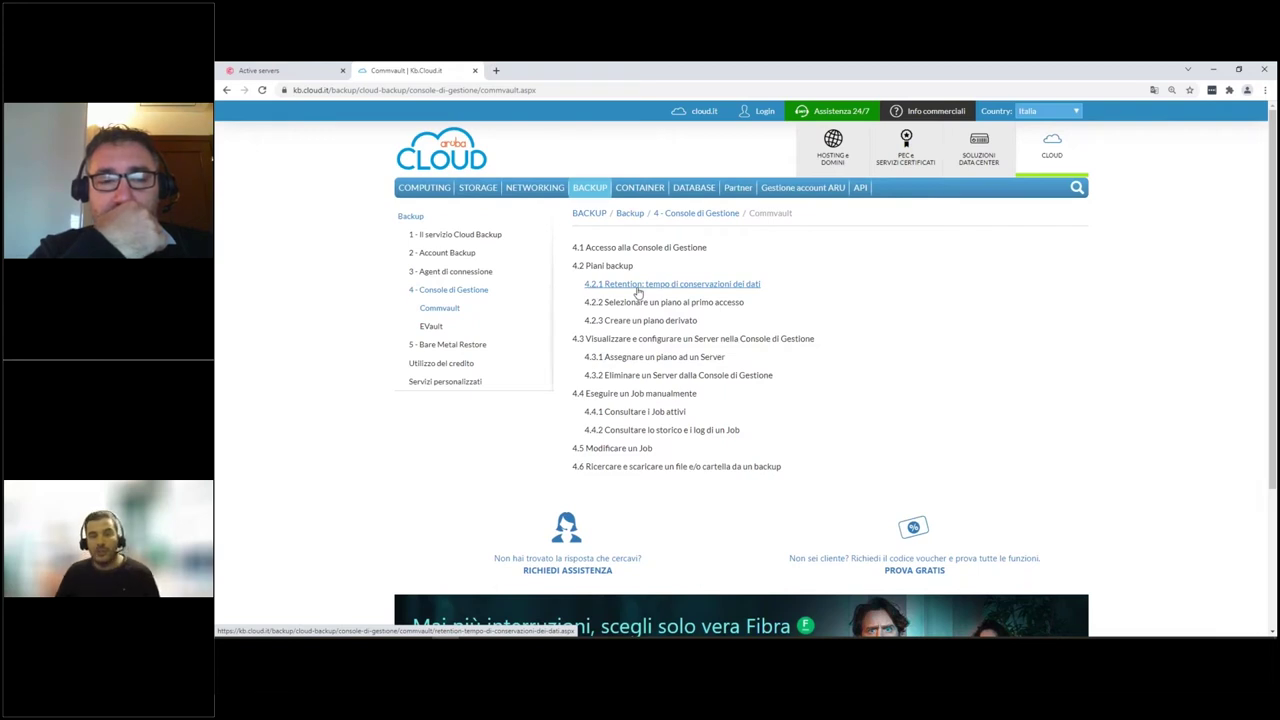
click(638, 289)
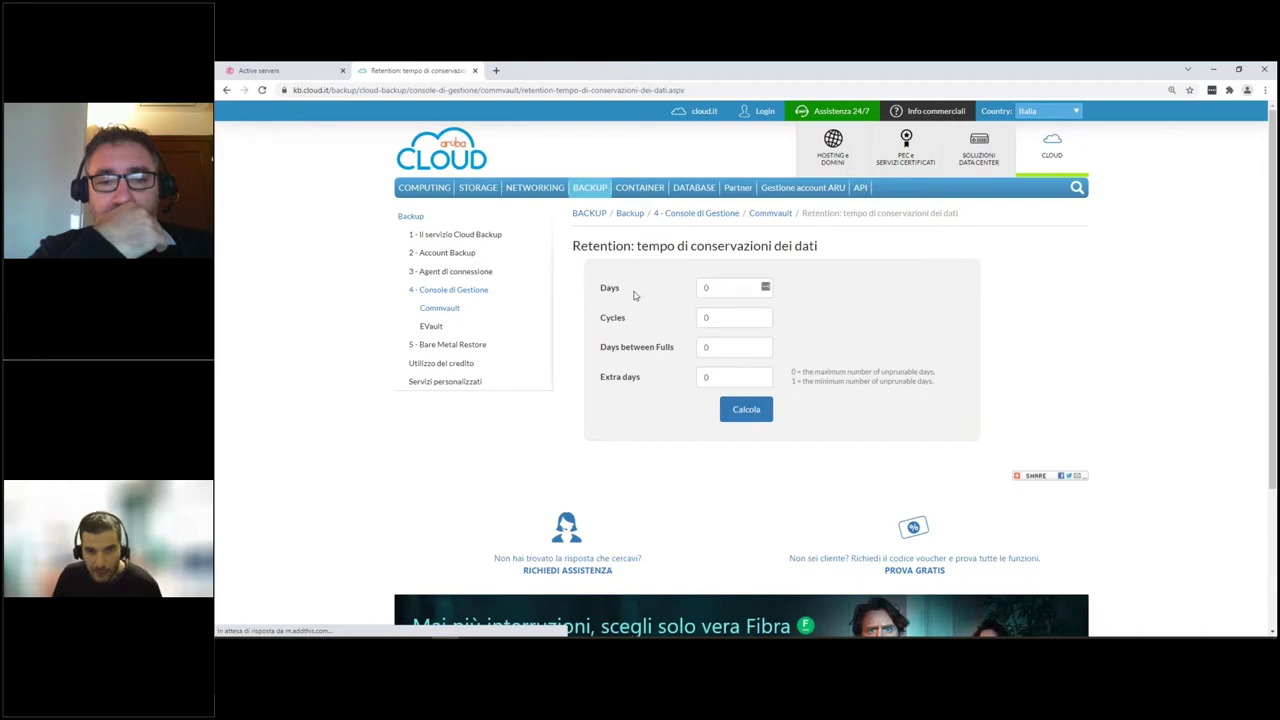
Calculate the retention for the subclient's plan with Days set to 3 and Days between Fulls set to 3.
double_click(705, 288)
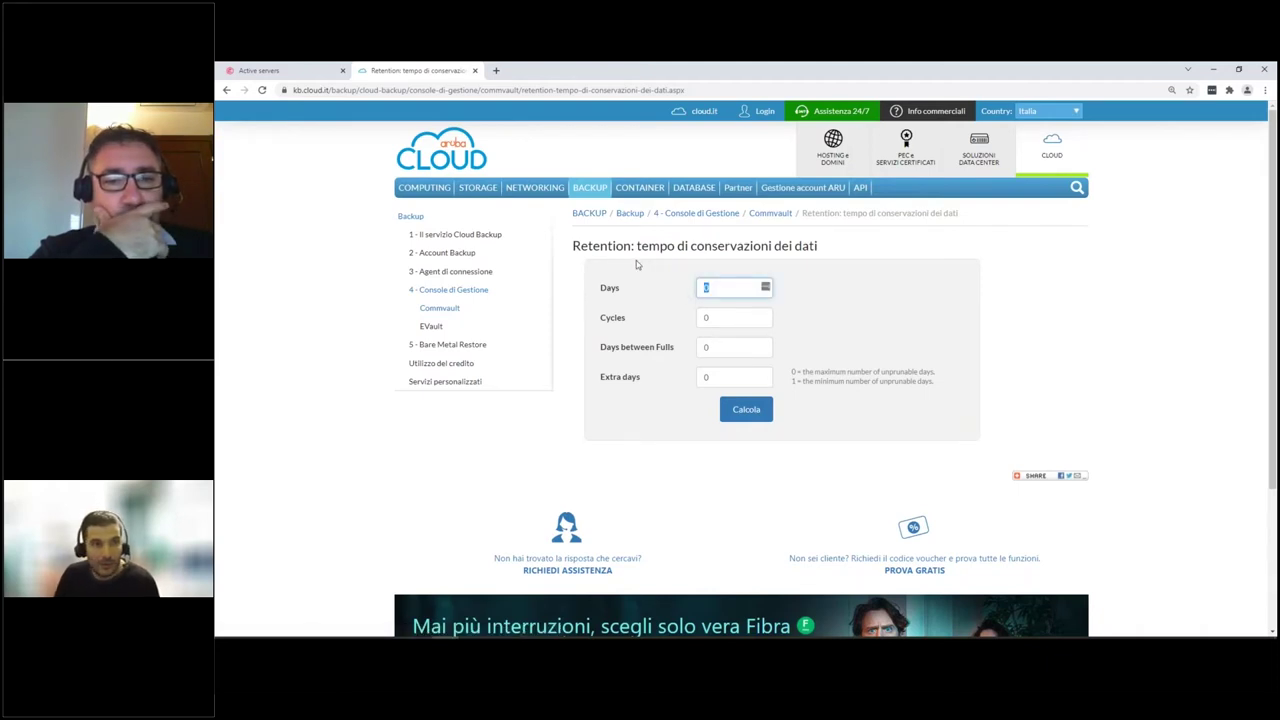
click(300, 70)
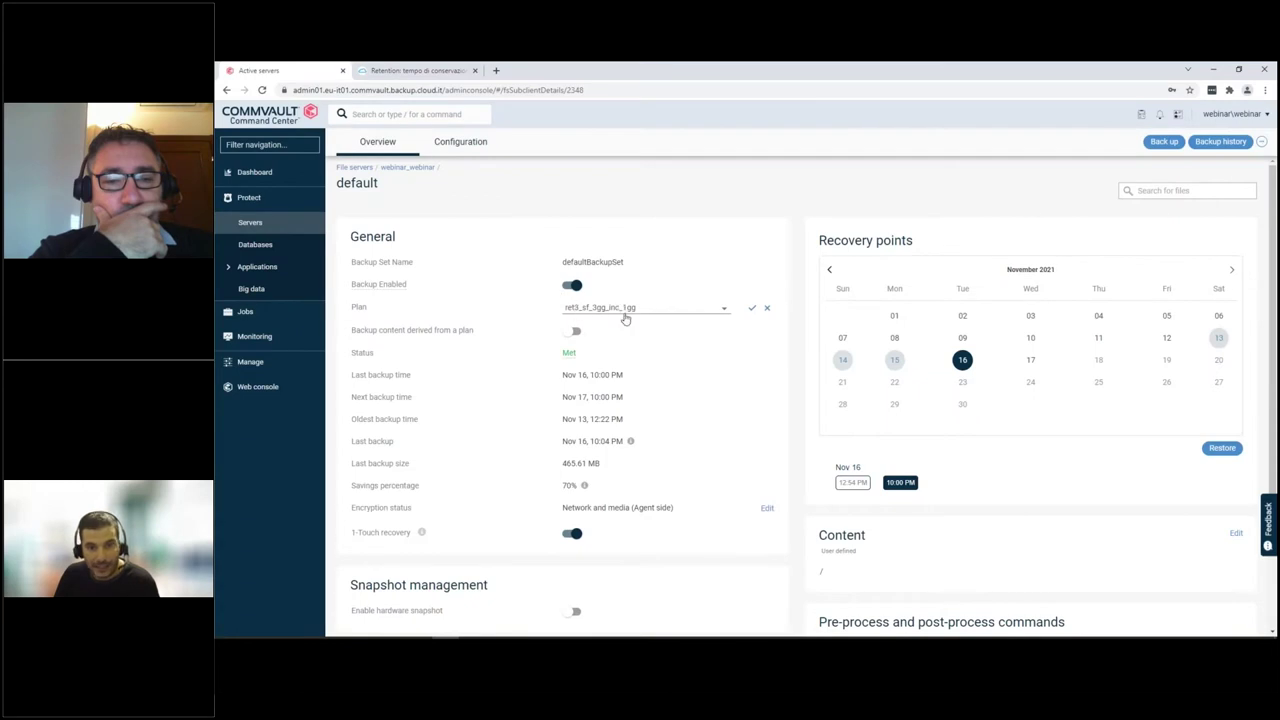
click(420, 70)
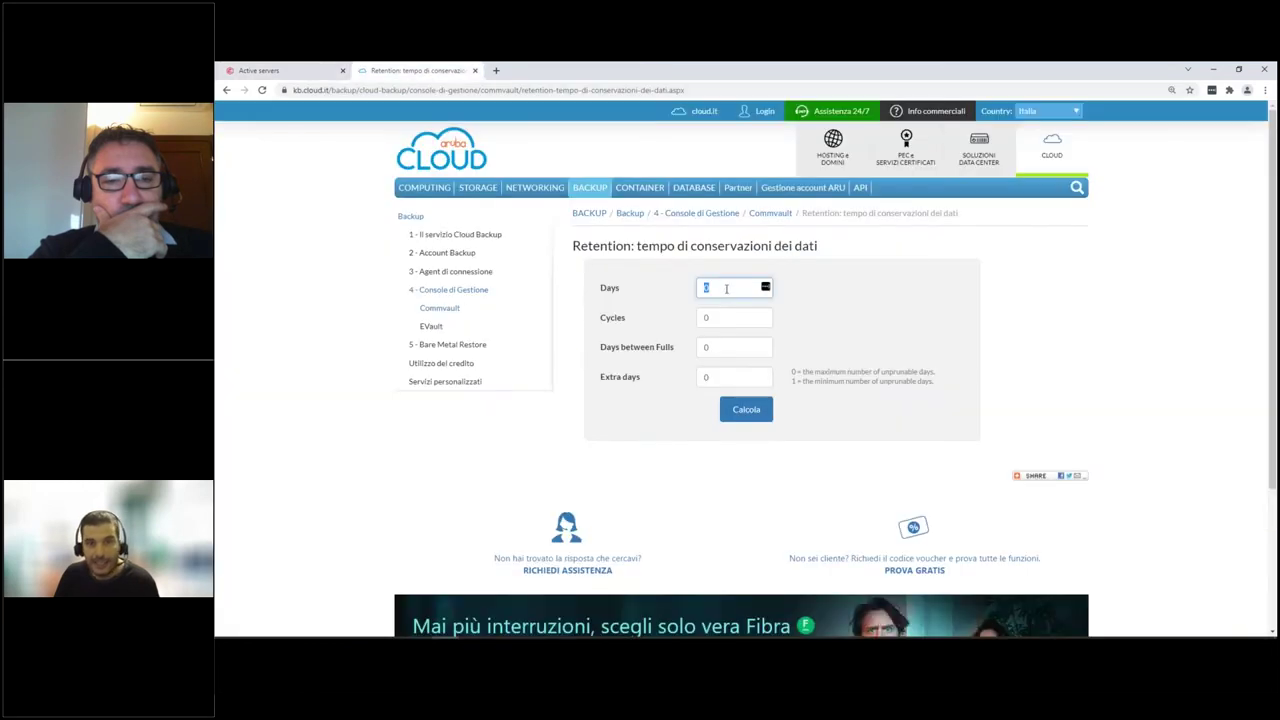
click(710, 347)
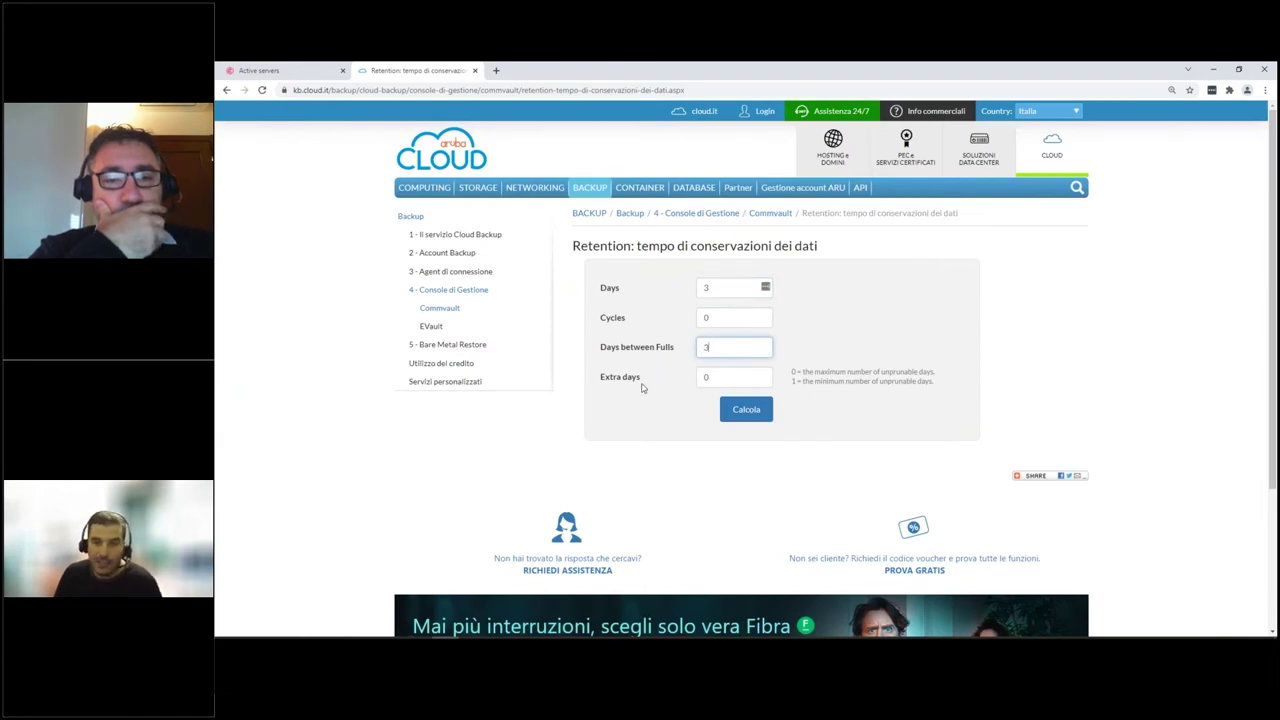
click(806, 332)
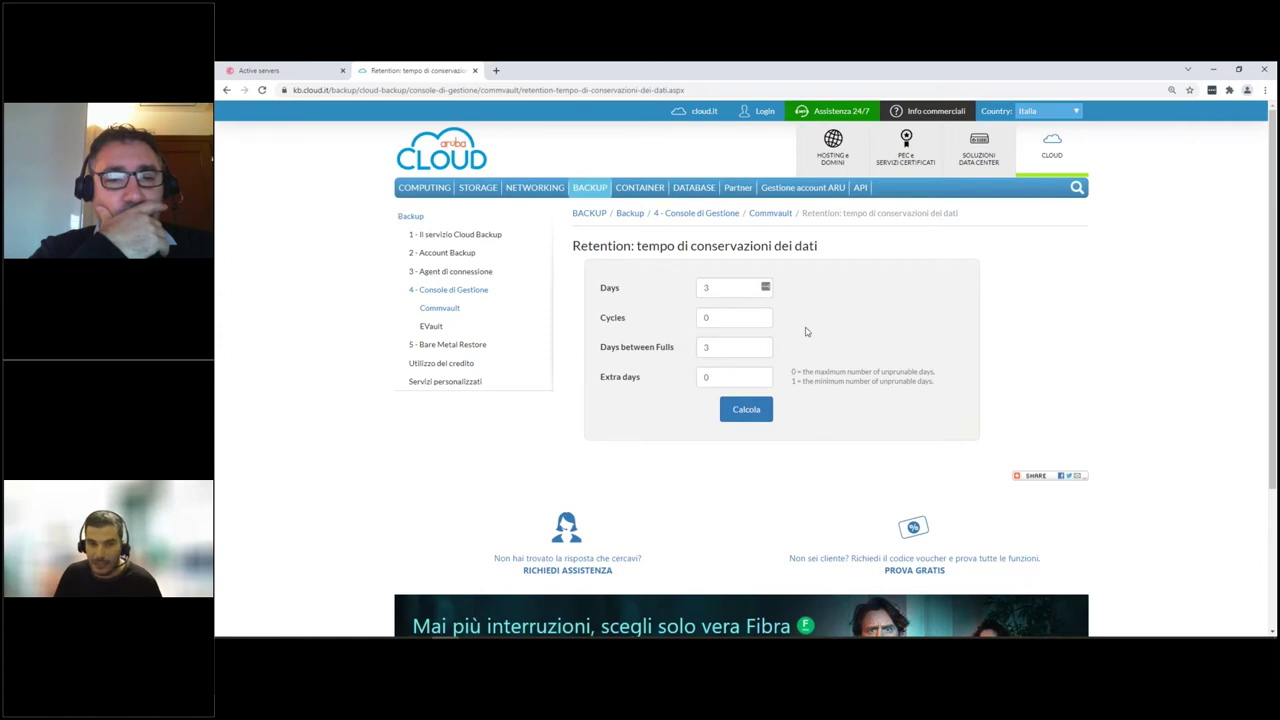
click(742, 409)
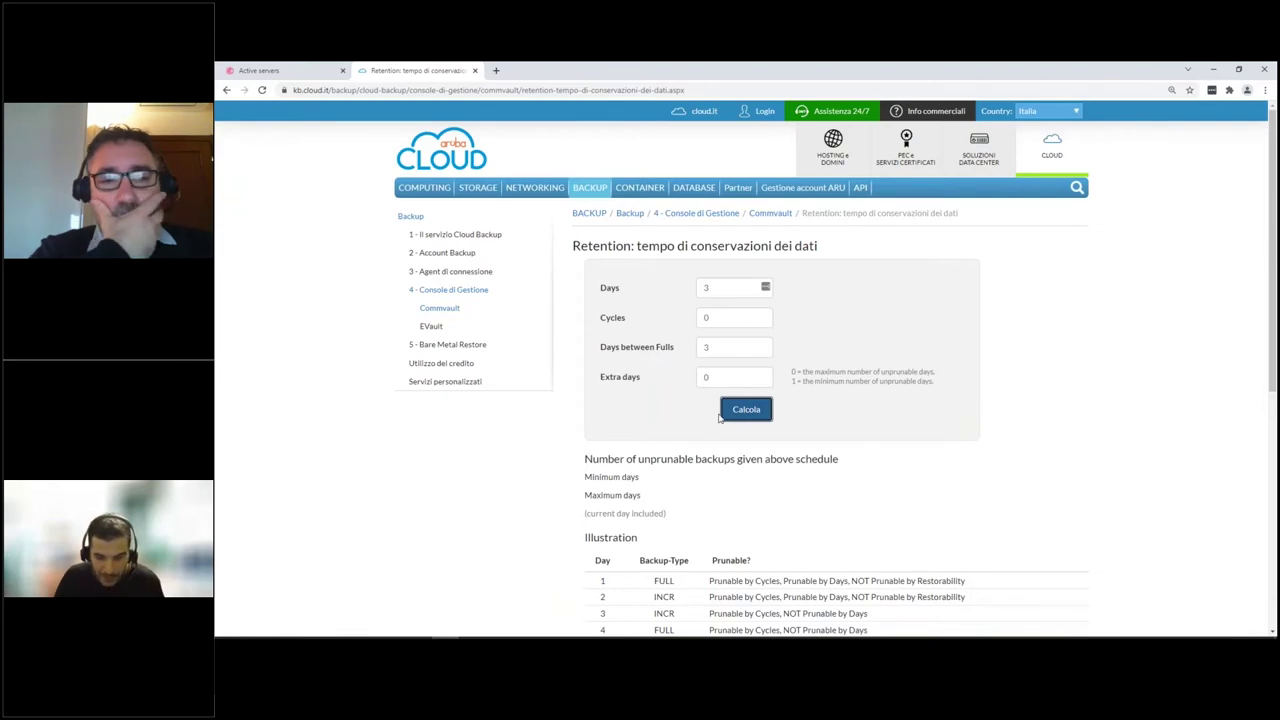
Compare the subclient's assigned plan in Command Center with the calculated retention schedule in the knowledge base.
click(300, 72)
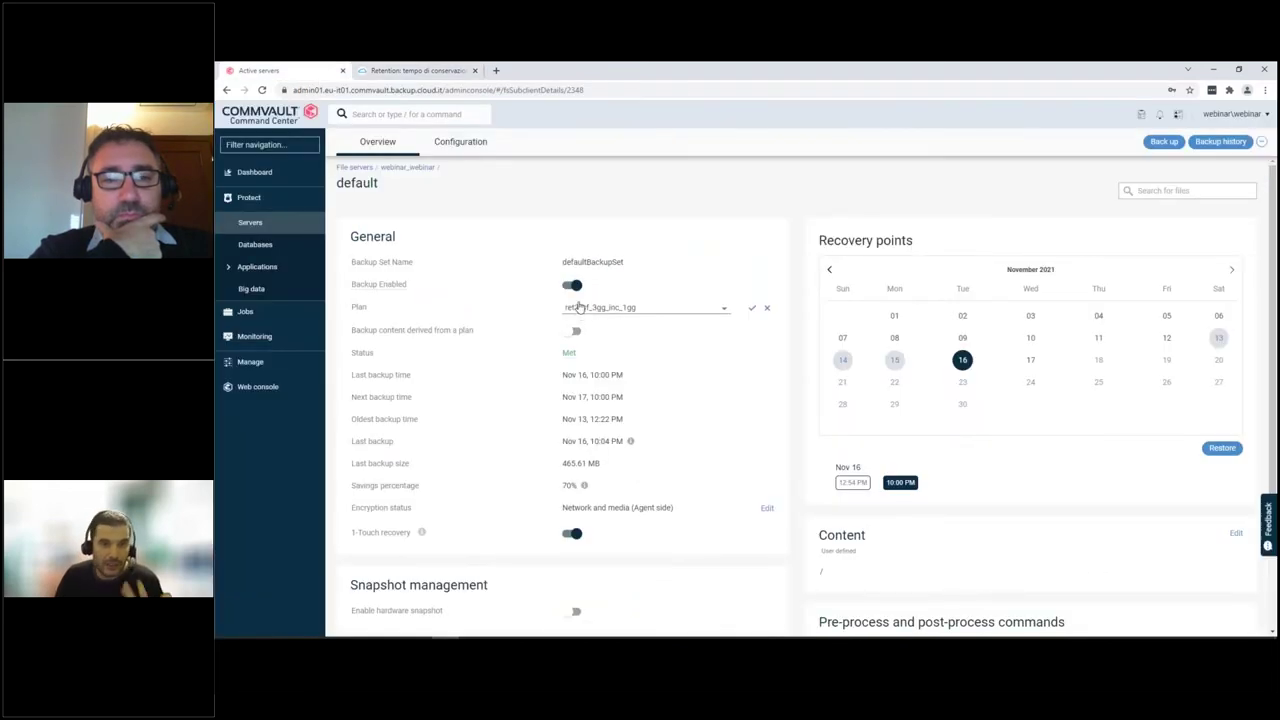
click(420, 70)
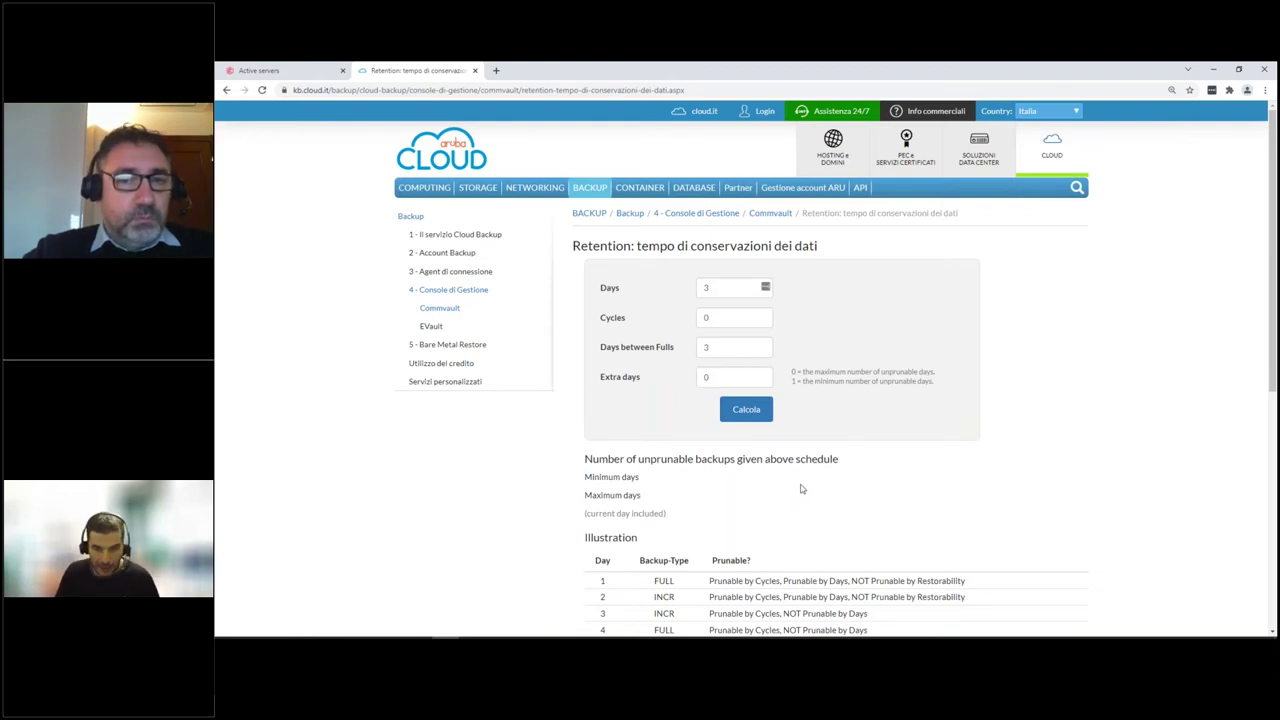
scroll(800, 489, down, 1)
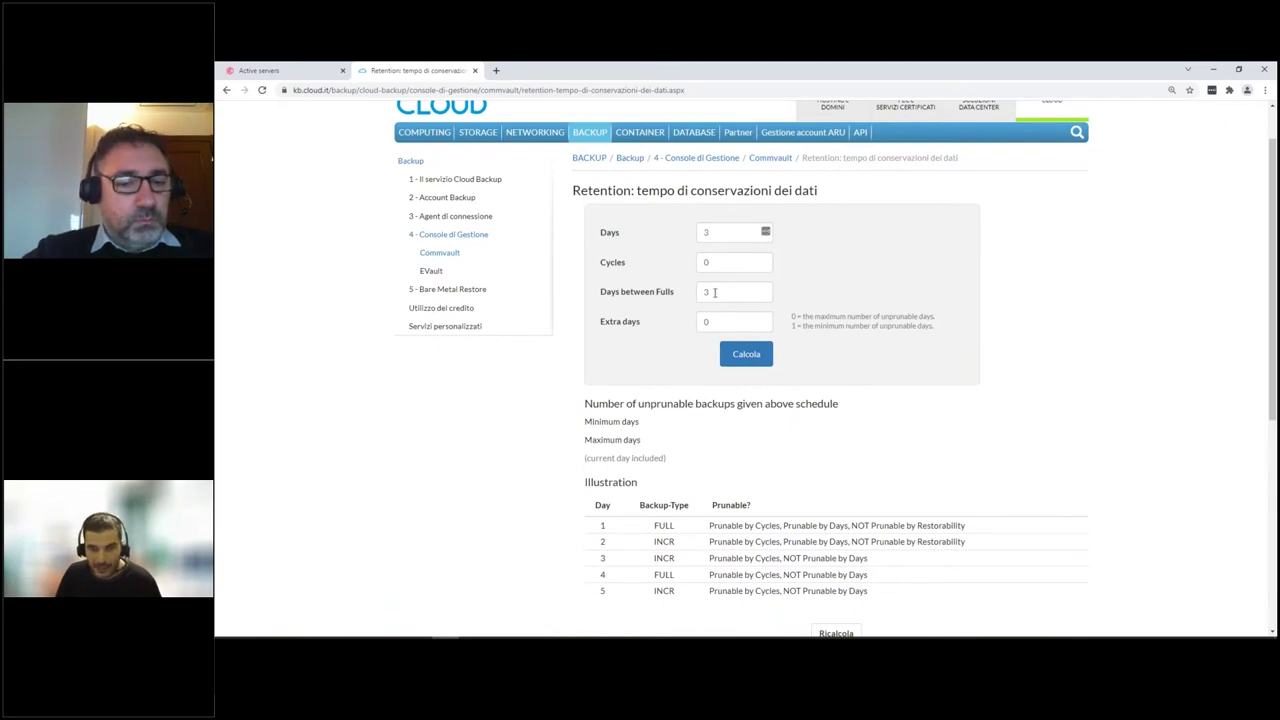
scroll(722, 336, down, 1)
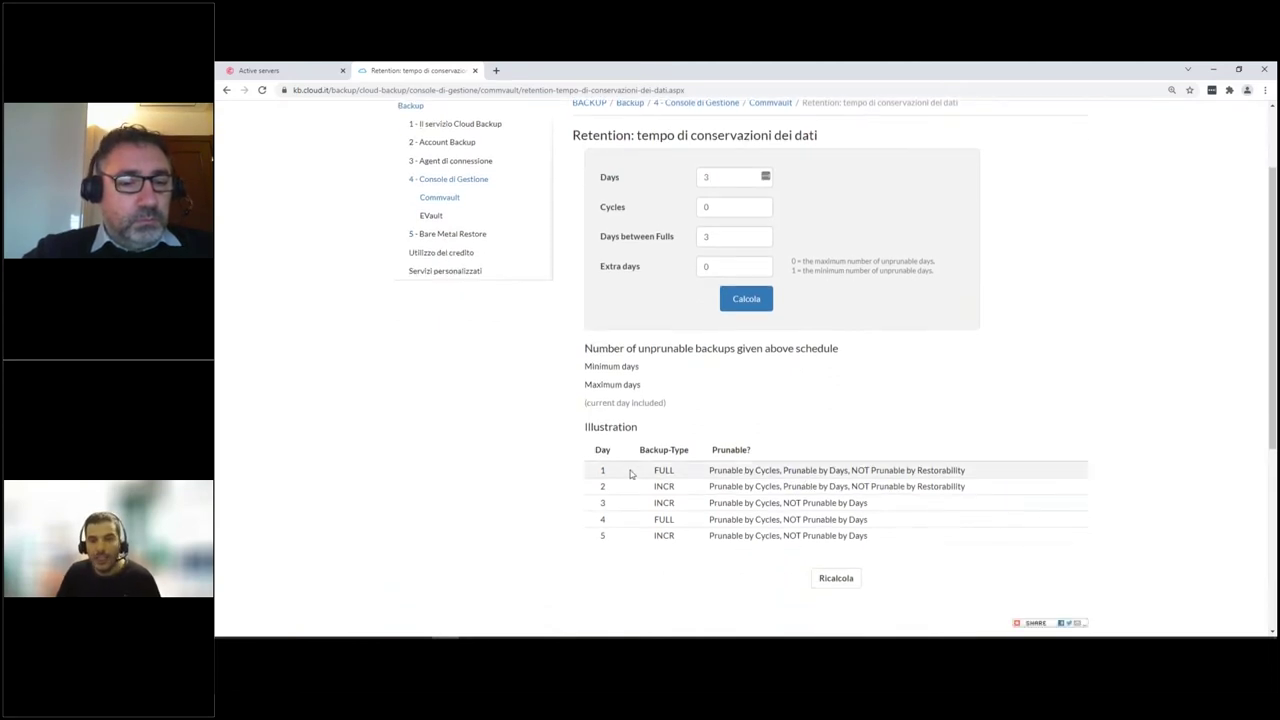
Examine the retention illustration table day by day, covering the full and incremental backups and their prunability.
drag(602, 468, 909, 546)
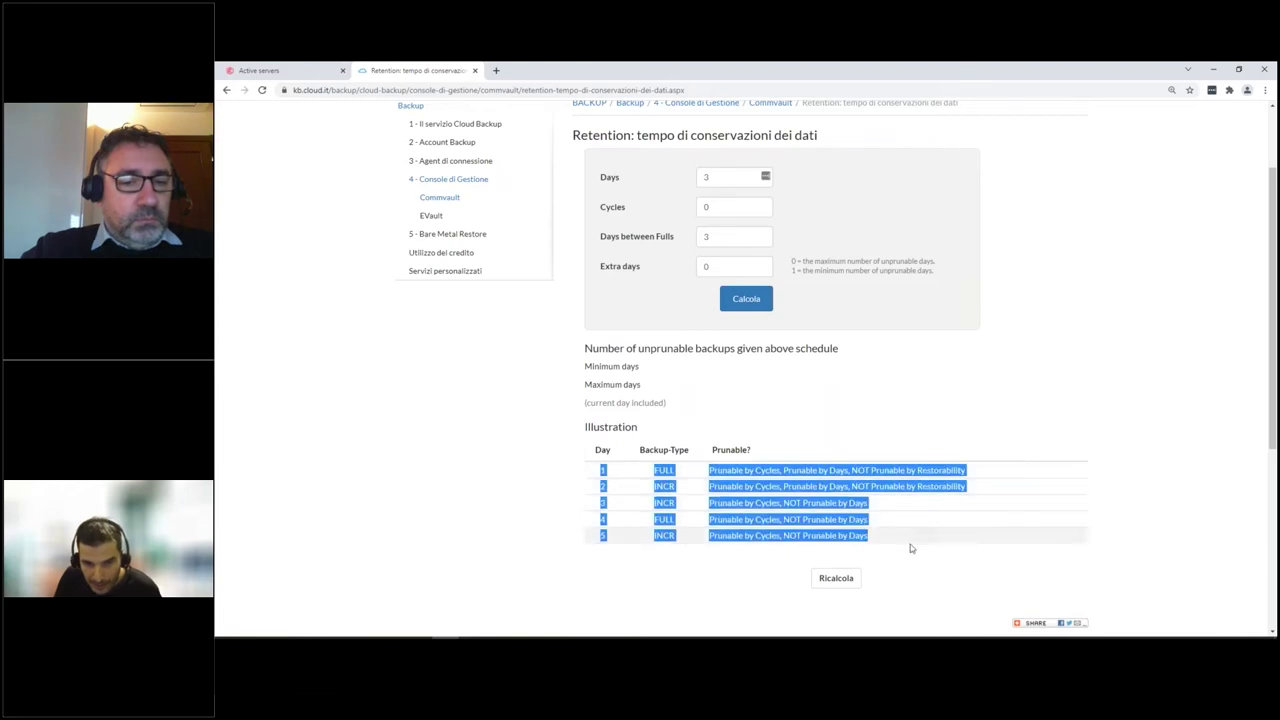
click(650, 480)
drag(598, 472, 676, 471)
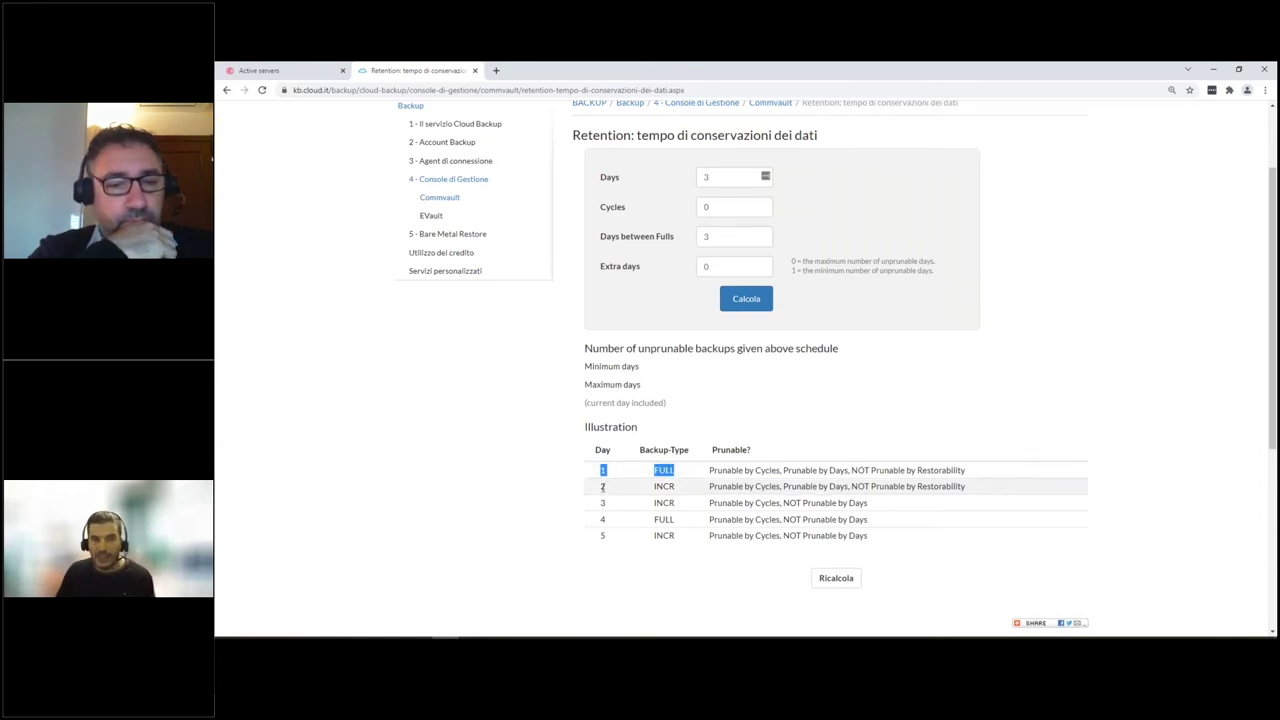
drag(598, 487, 680, 489)
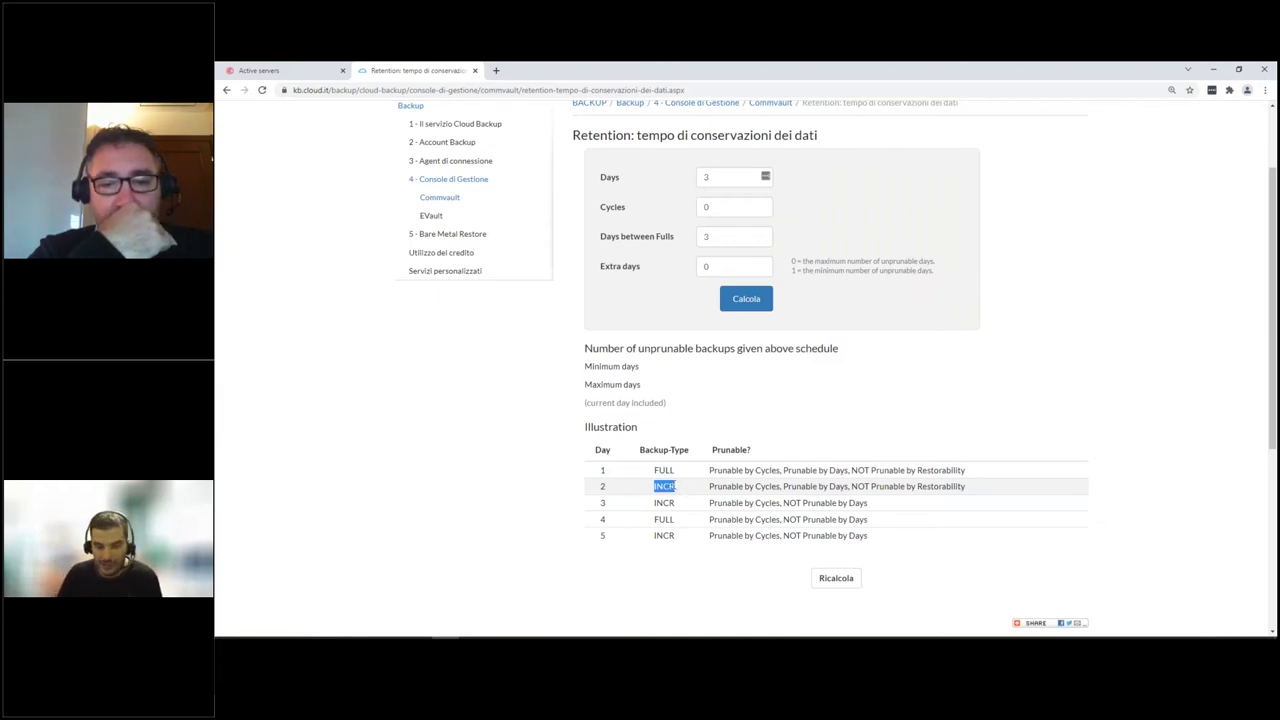
drag(597, 503, 677, 504)
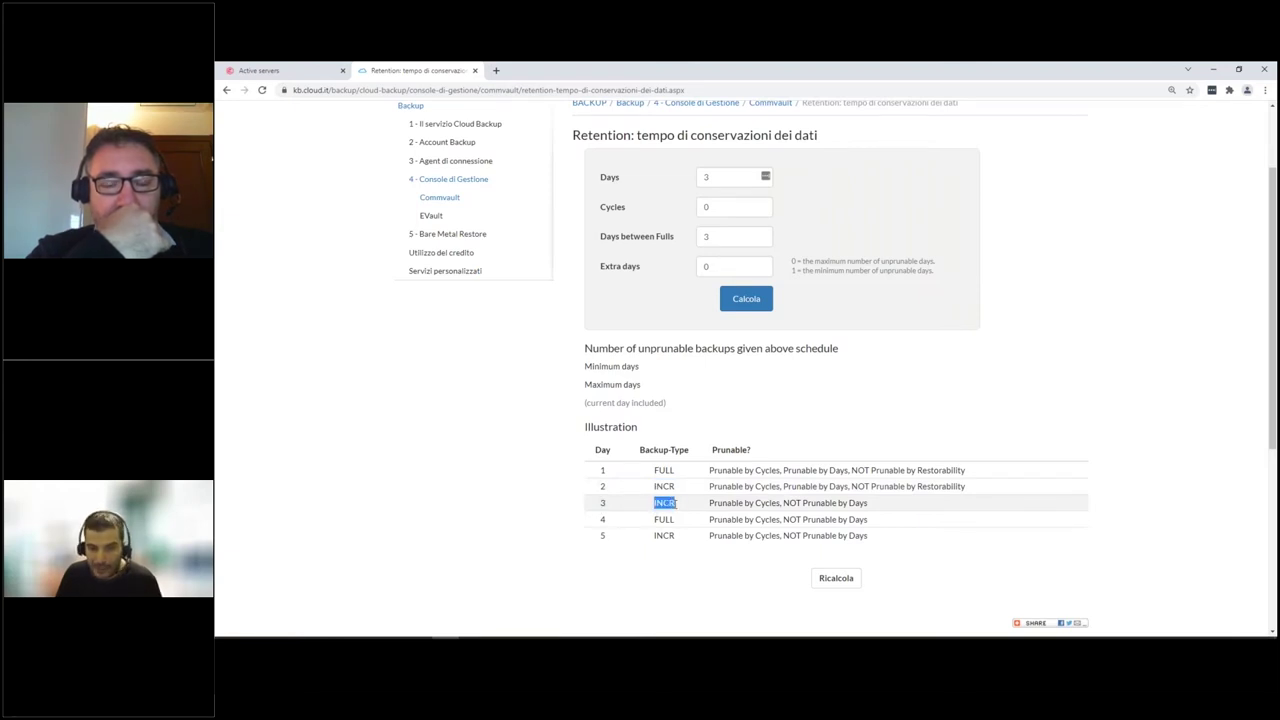
drag(597, 518, 676, 519)
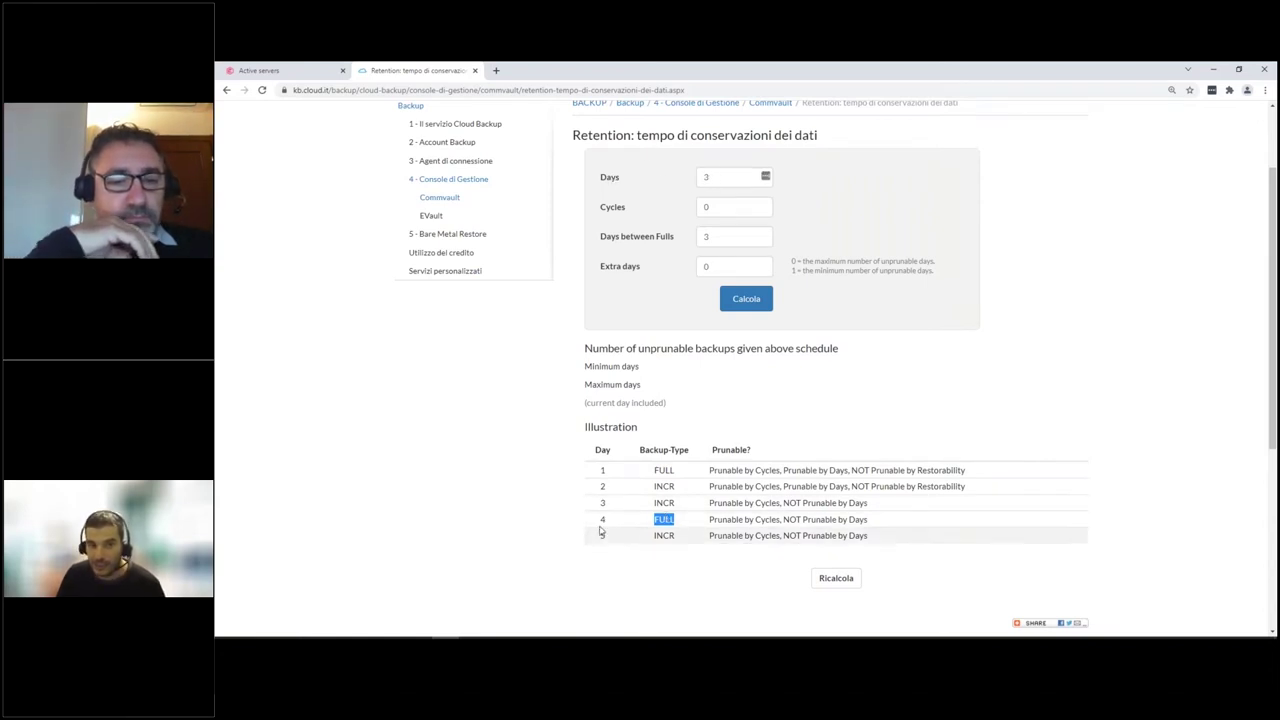
drag(596, 520, 606, 522)
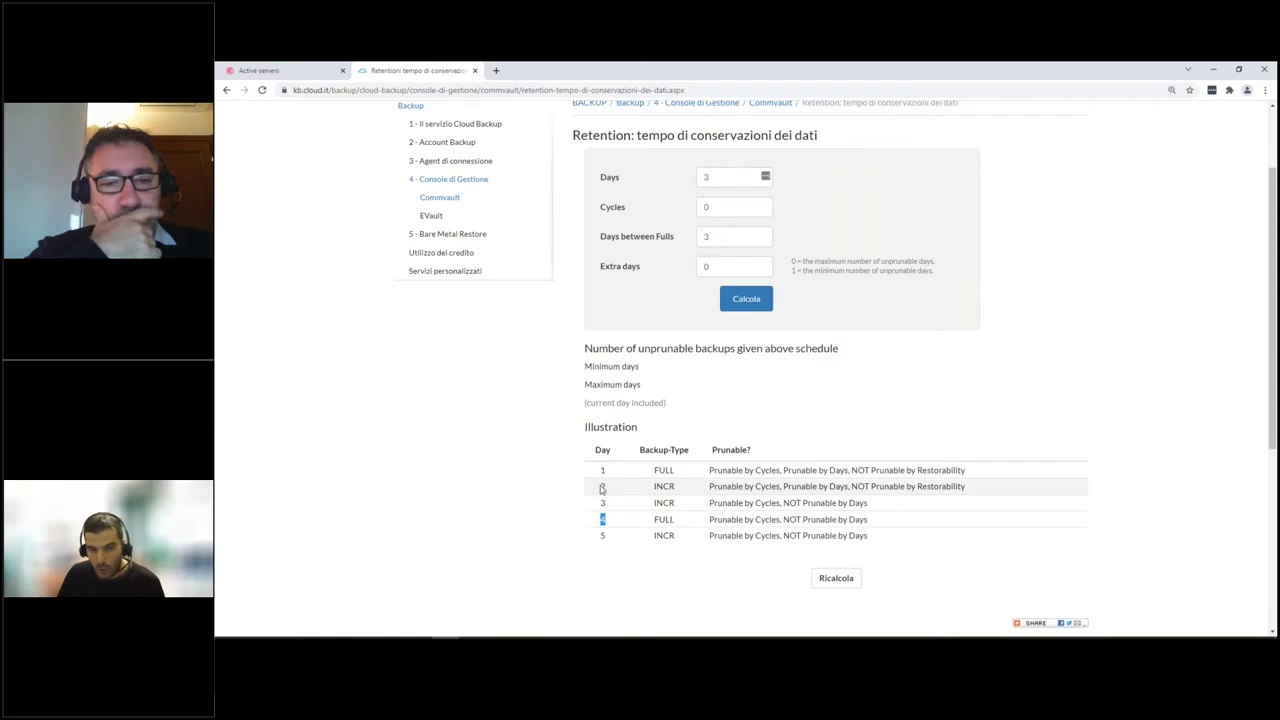
click(602, 487)
drag(602, 487, 676, 488)
click(676, 487)
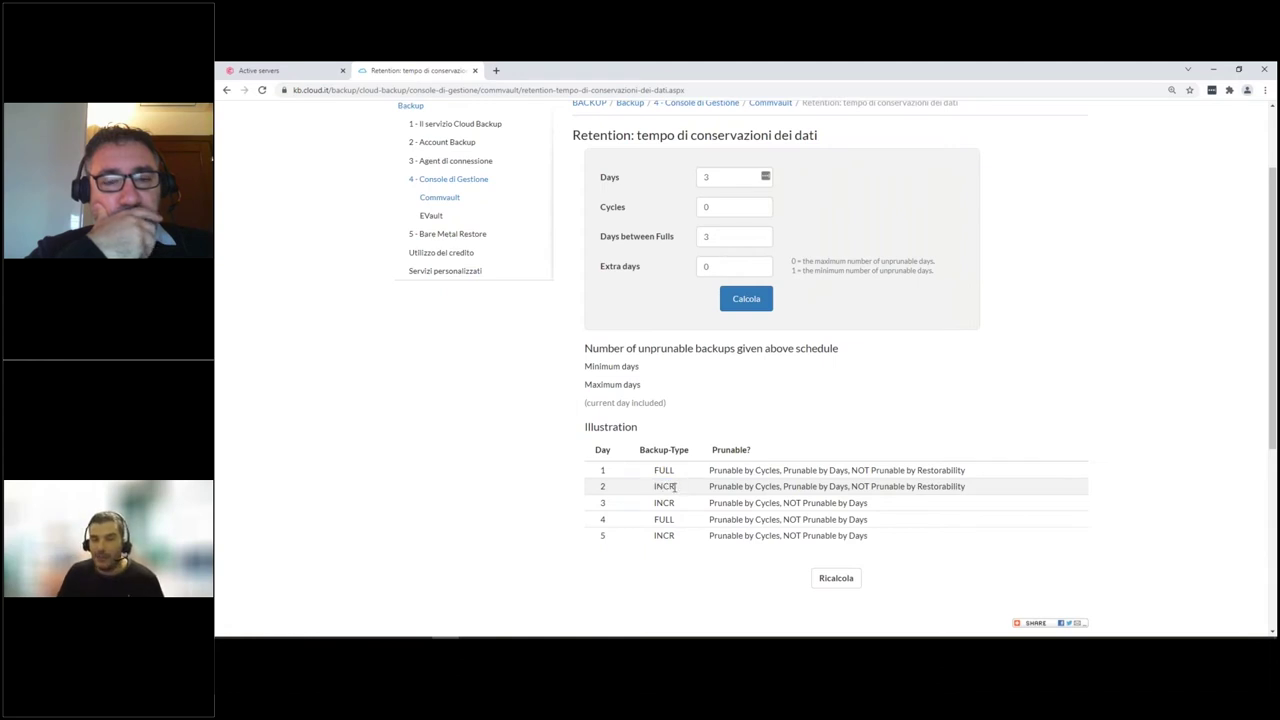
double_click(668, 487)
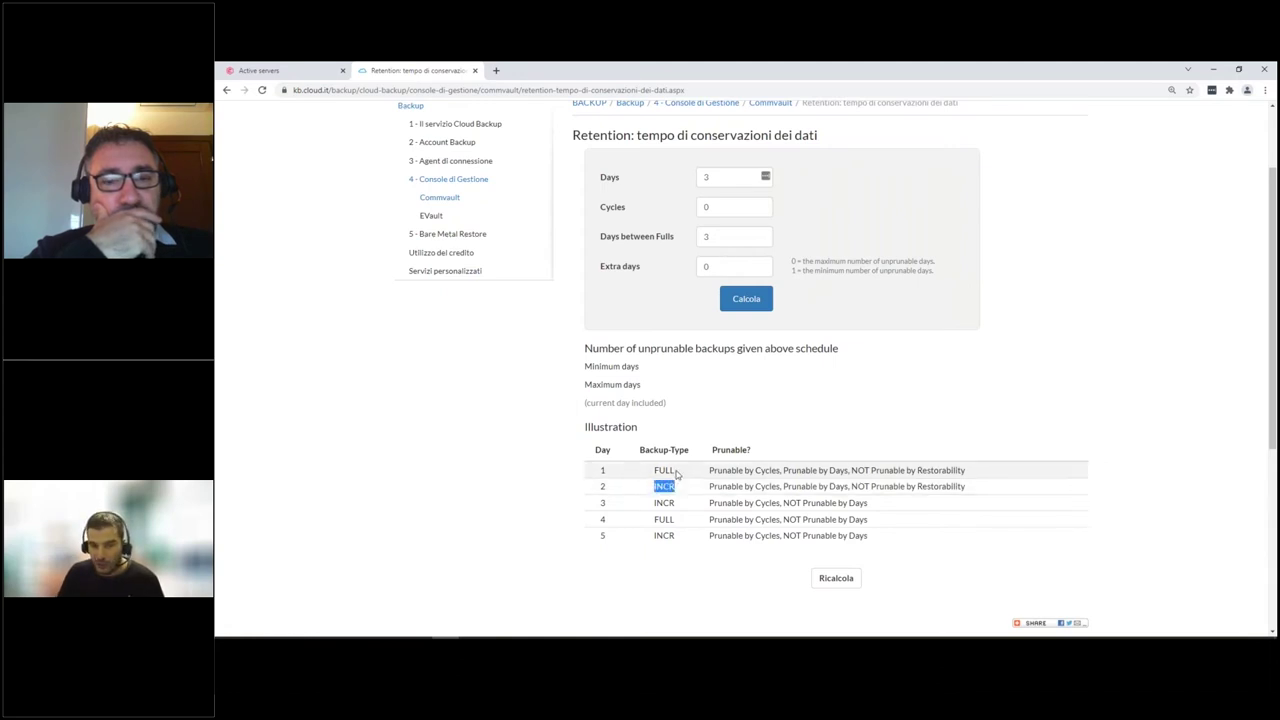
click(676, 487)
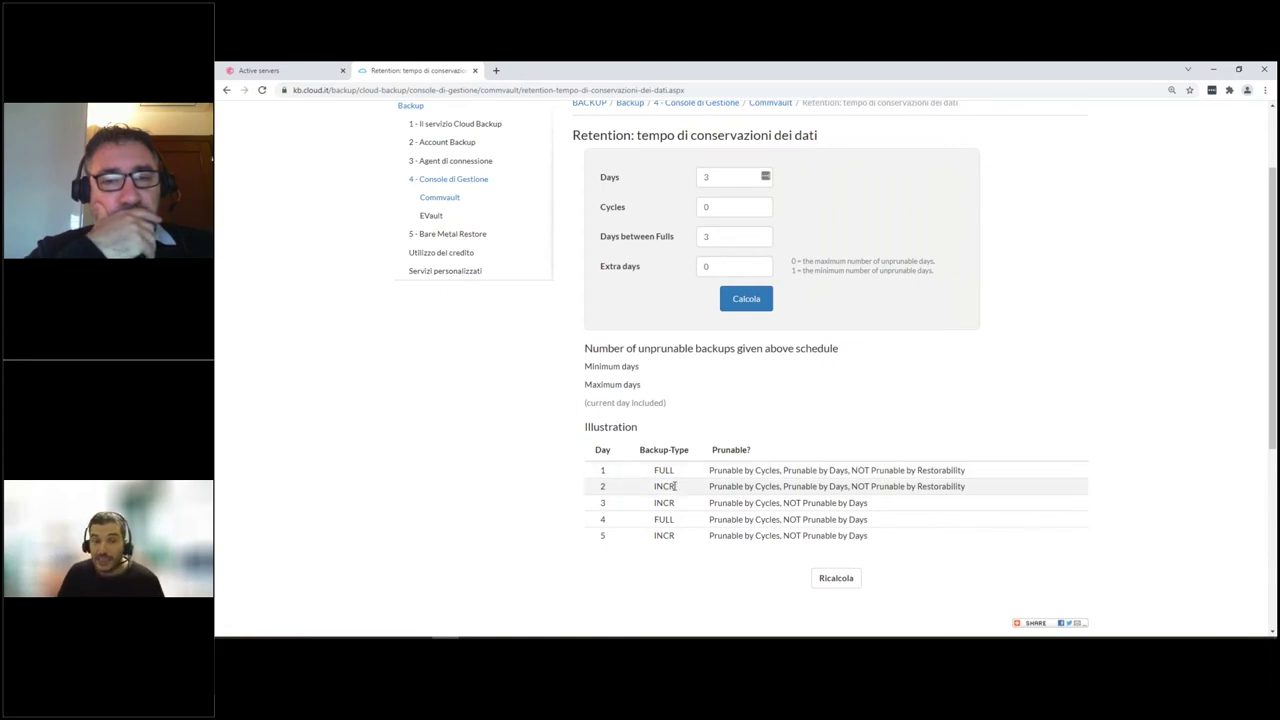
Compare the full backups on days 1 and 4 and the day 5 incremental in the retention illustration table.
drag(677, 471, 600, 471)
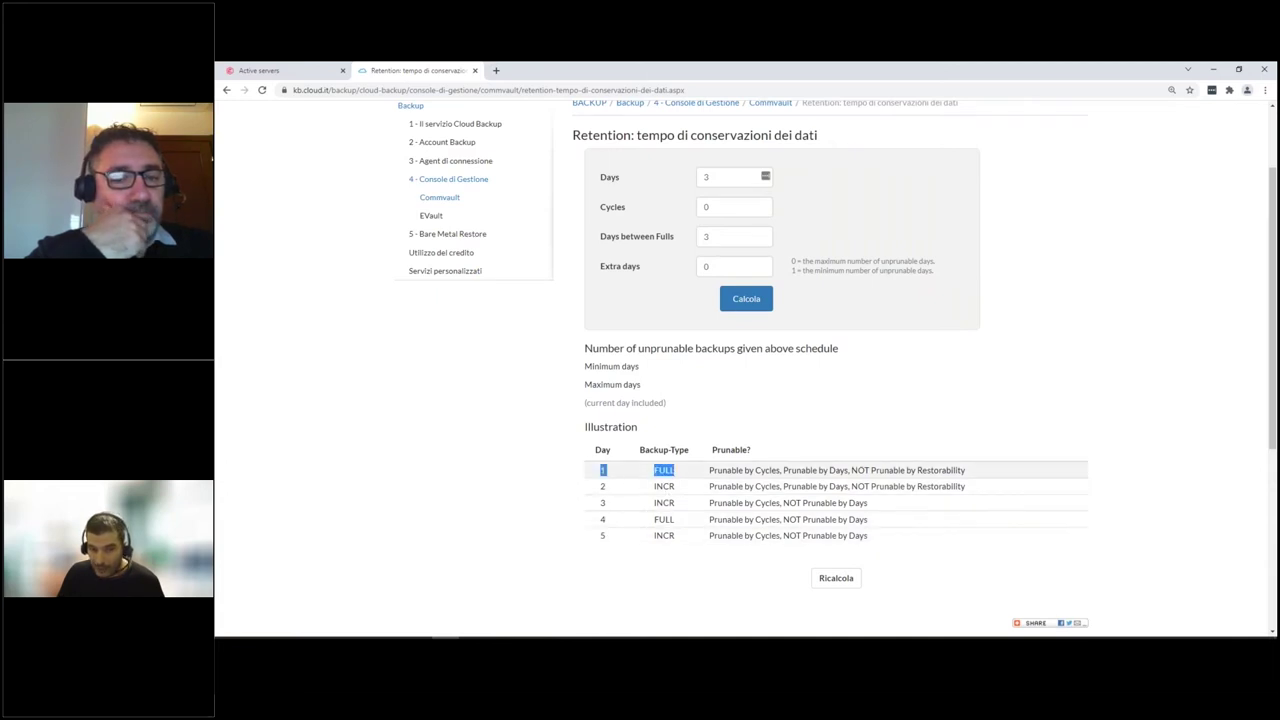
double_click(658, 520)
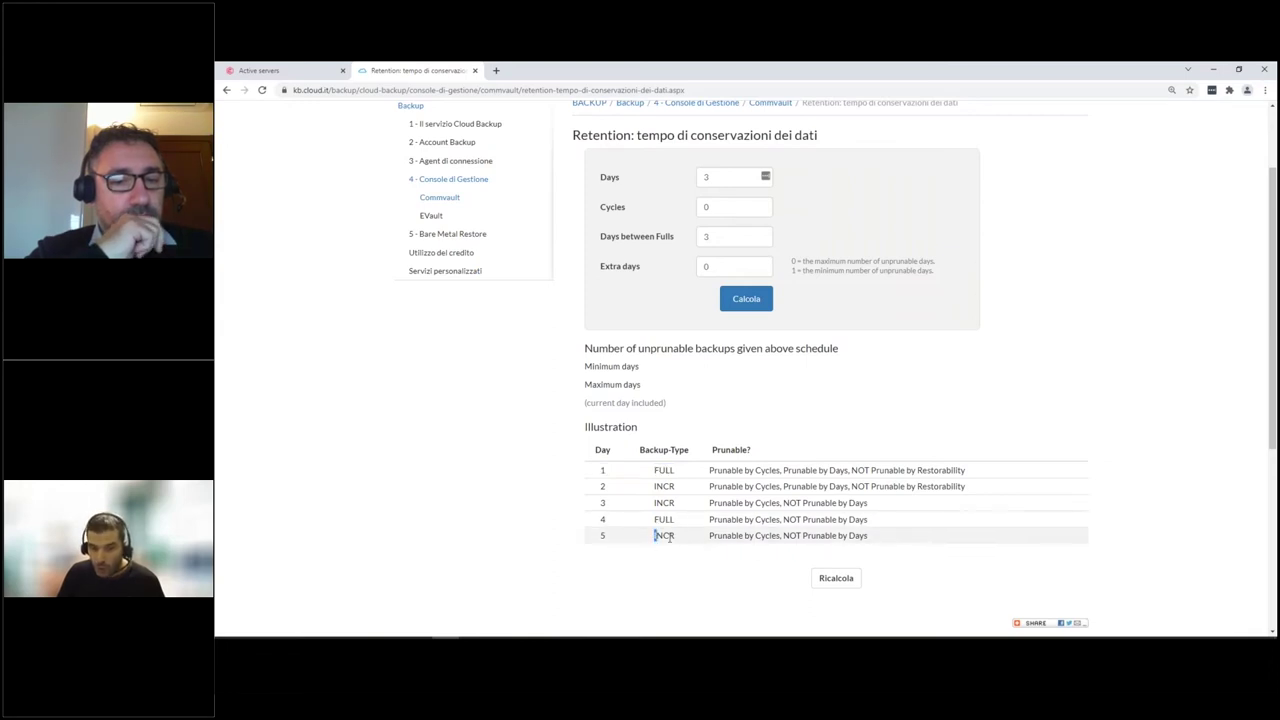
double_click(656, 536)
click(656, 561)
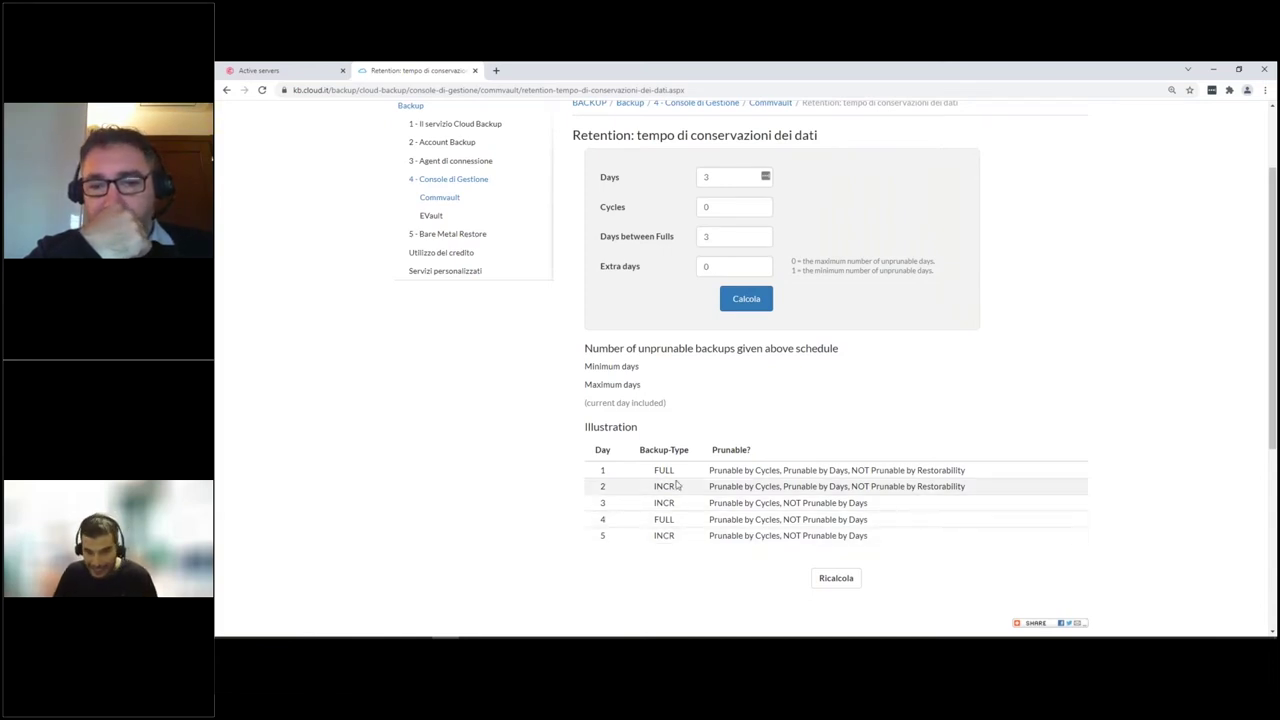
Recalculate the retention schedule with Days set to 14 and Days between Fulls set to 14.
double_click(704, 177)
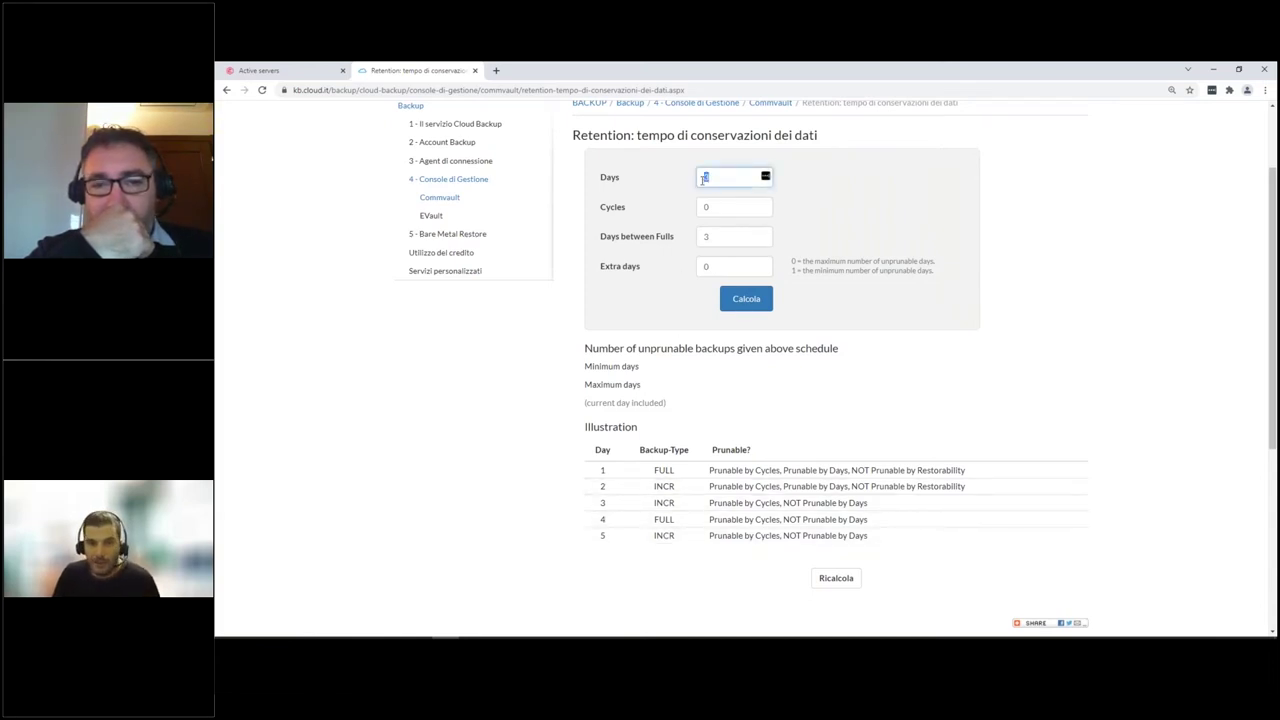
text(14)
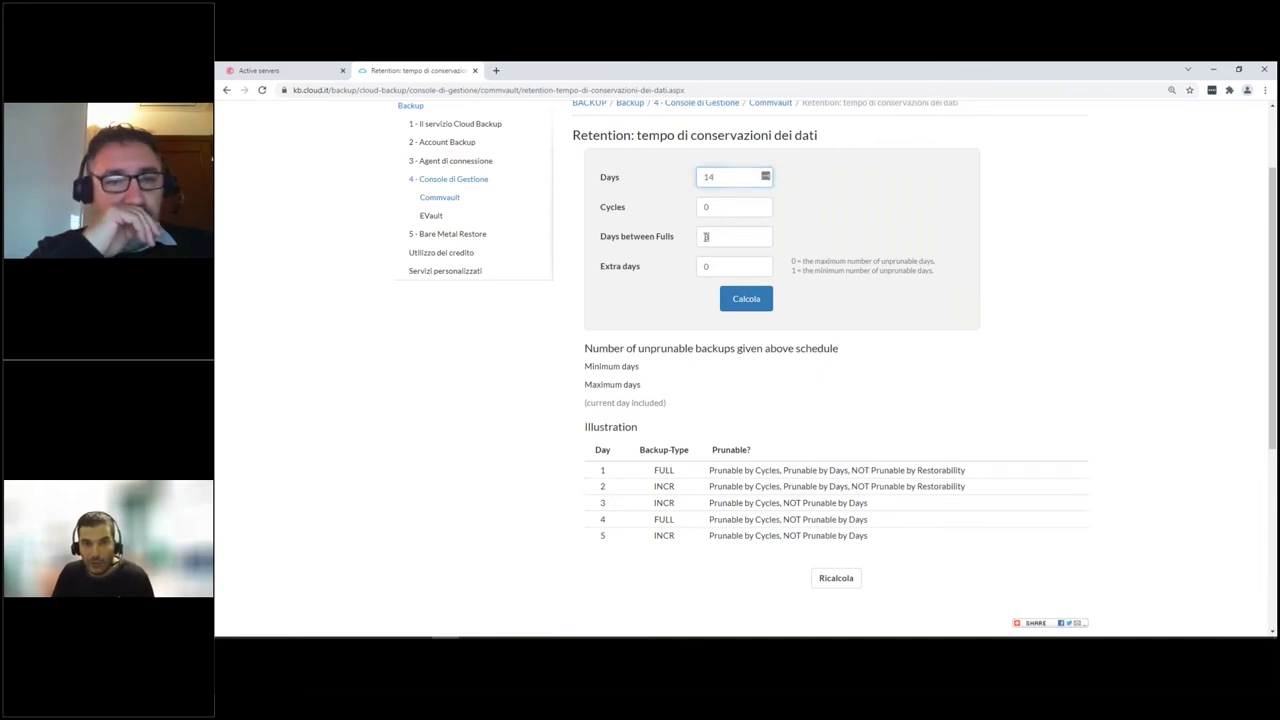
key(Tab)
key(Tab)
text(14)
click(851, 192)
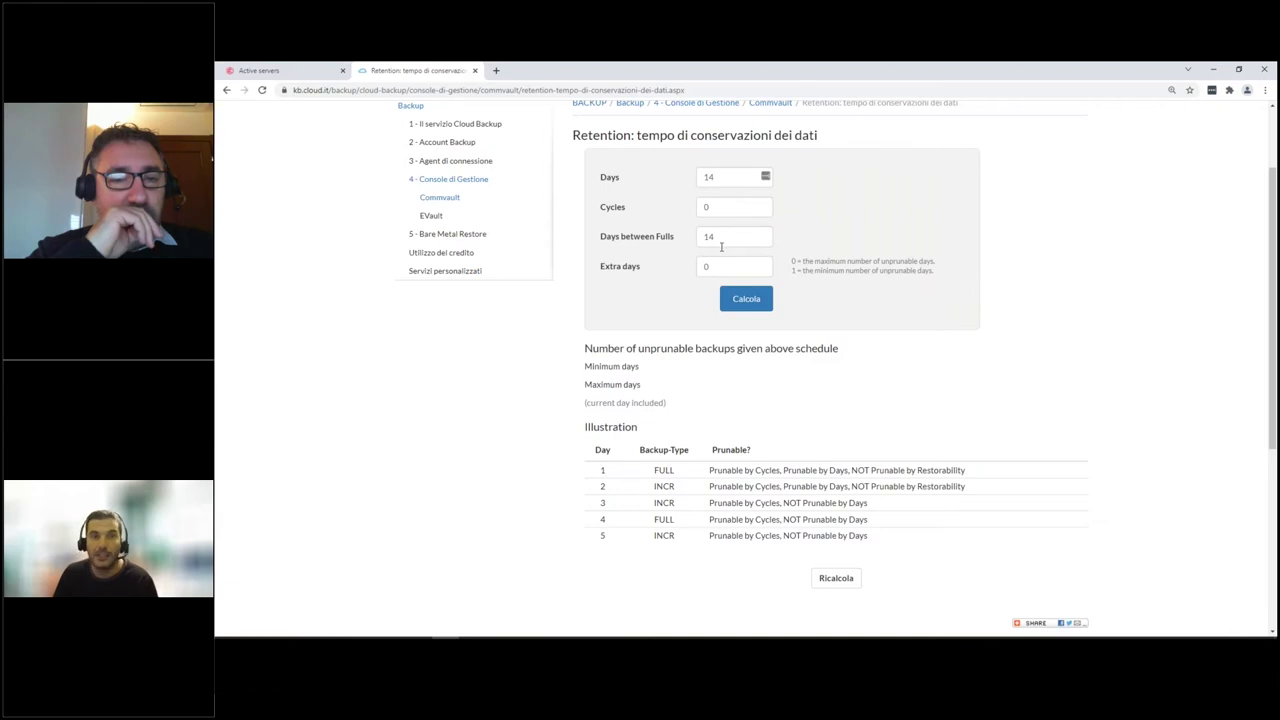
click(746, 298)
Examine both full-backup cycles in the recalculated illustration table, covering days 1 to 15 and days 15 to 27.
scroll(666, 516, down, 6)
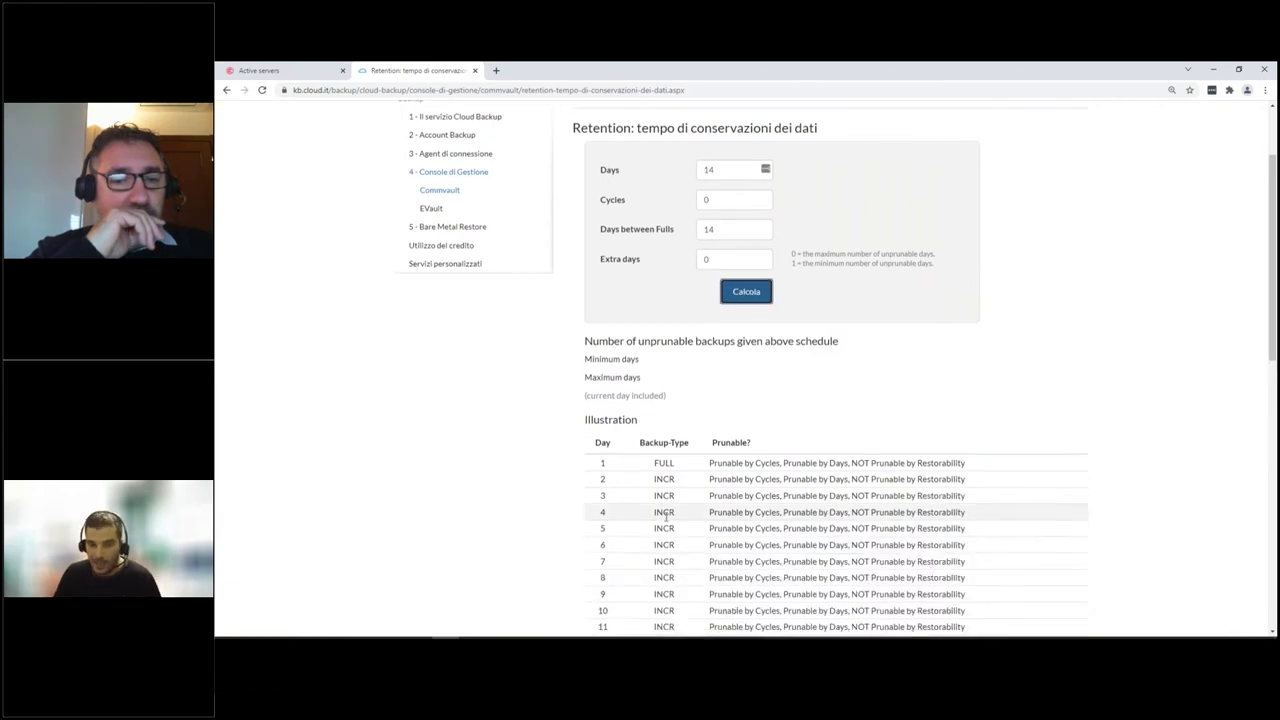
scroll(666, 516, up, 1)
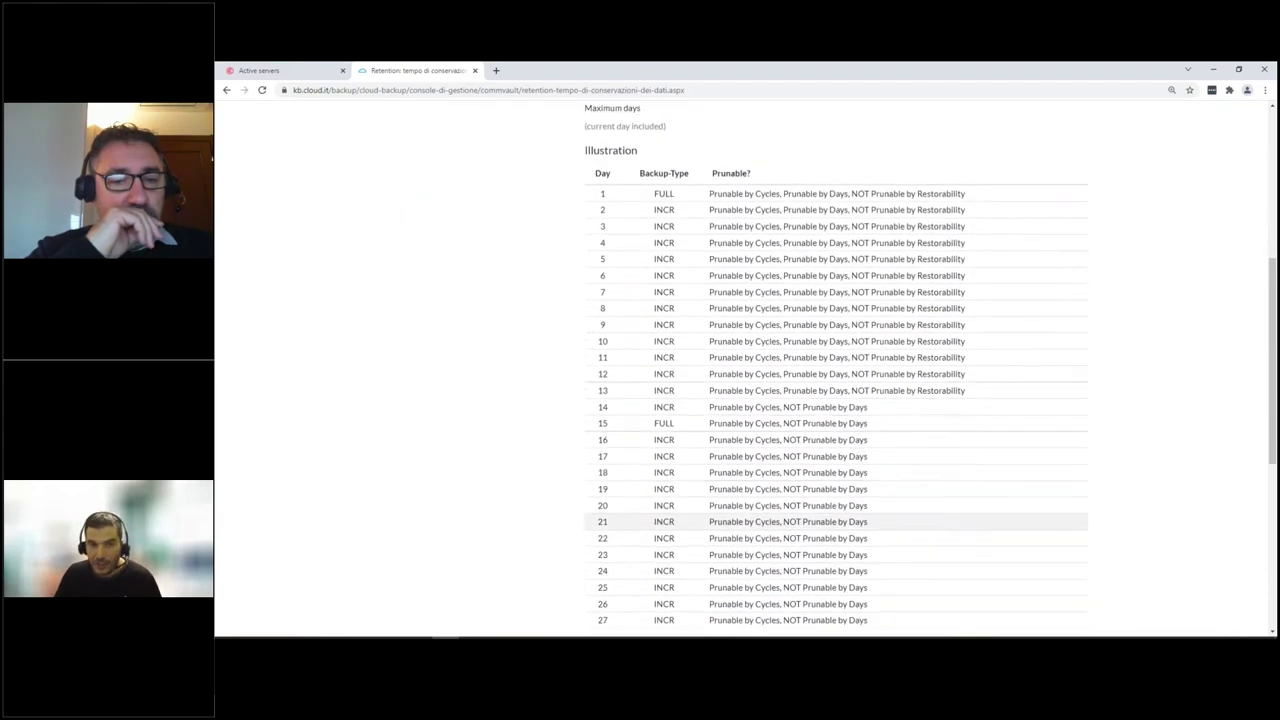
drag(600, 195, 906, 418)
scroll(906, 418, down, 1)
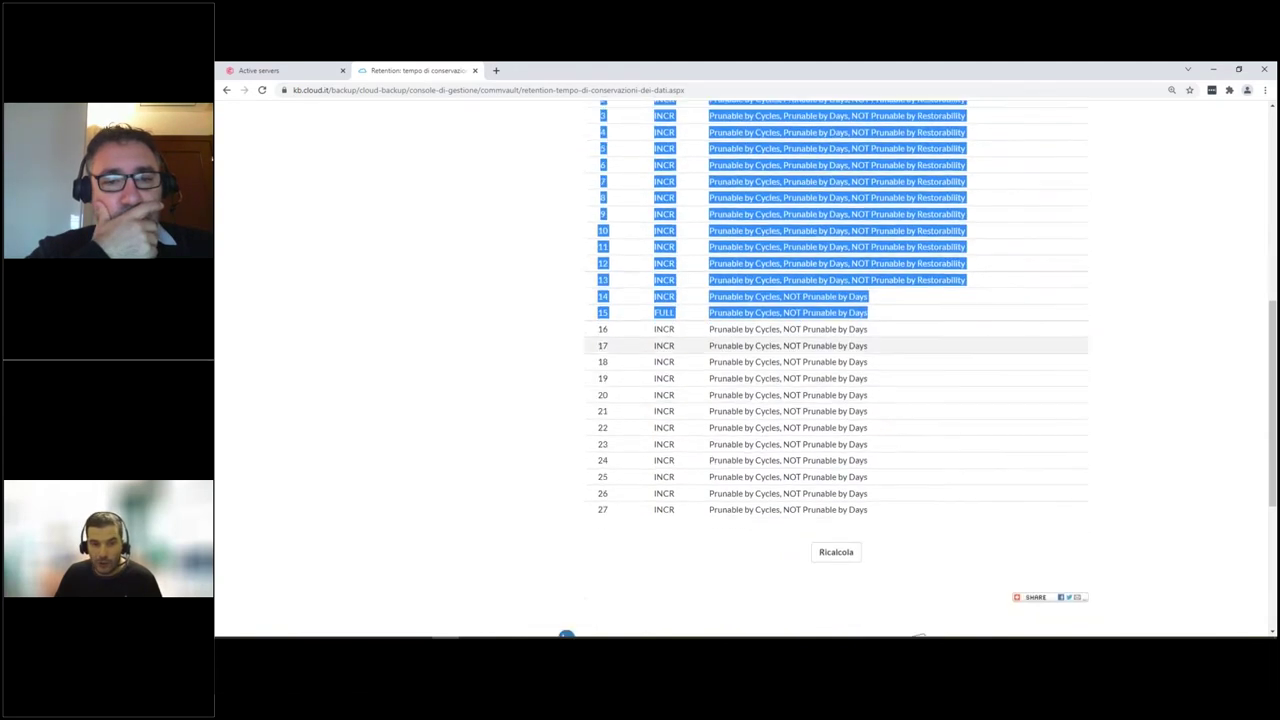
drag(596, 312, 883, 531)
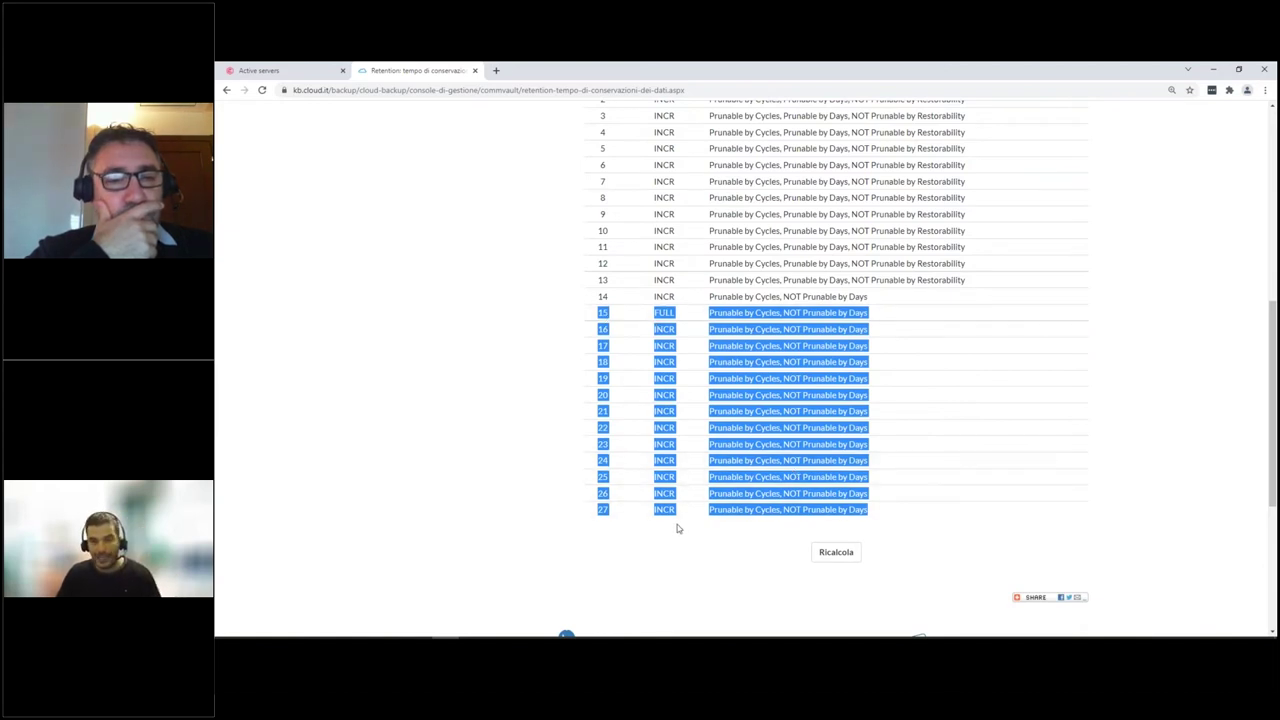
scroll(676, 528, up, 1)
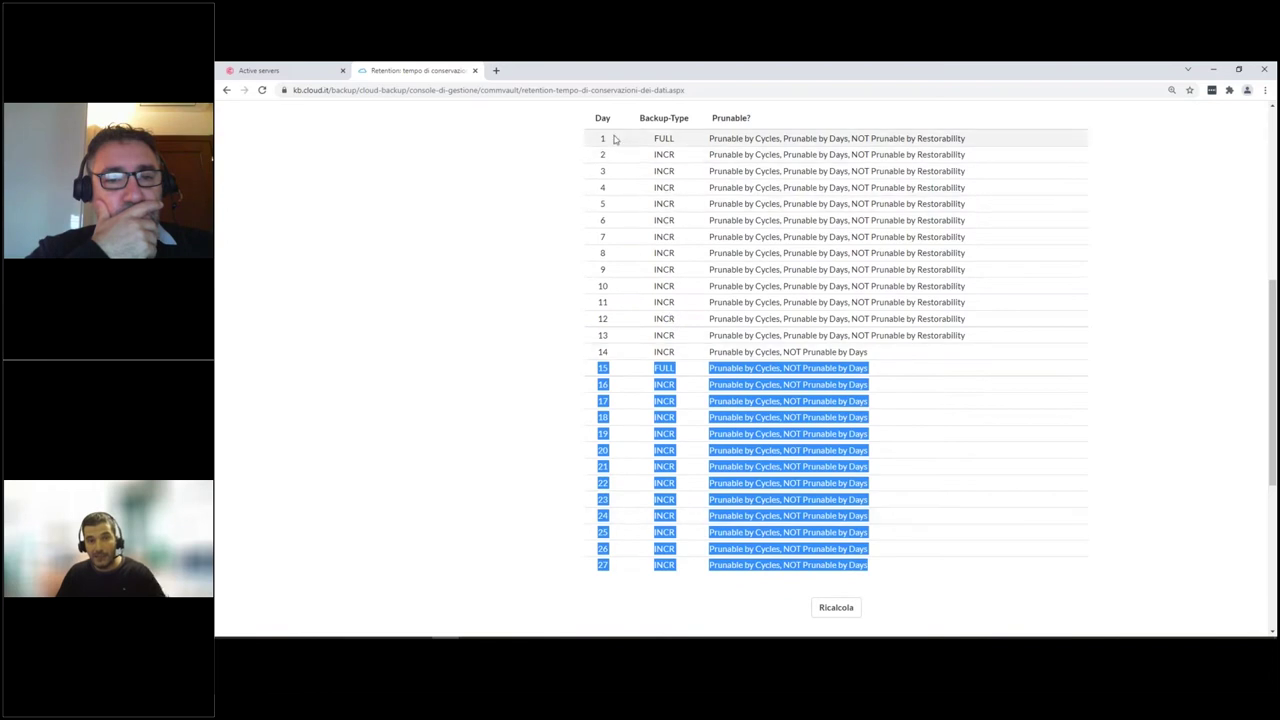
drag(603, 138, 925, 567)
click(935, 500)
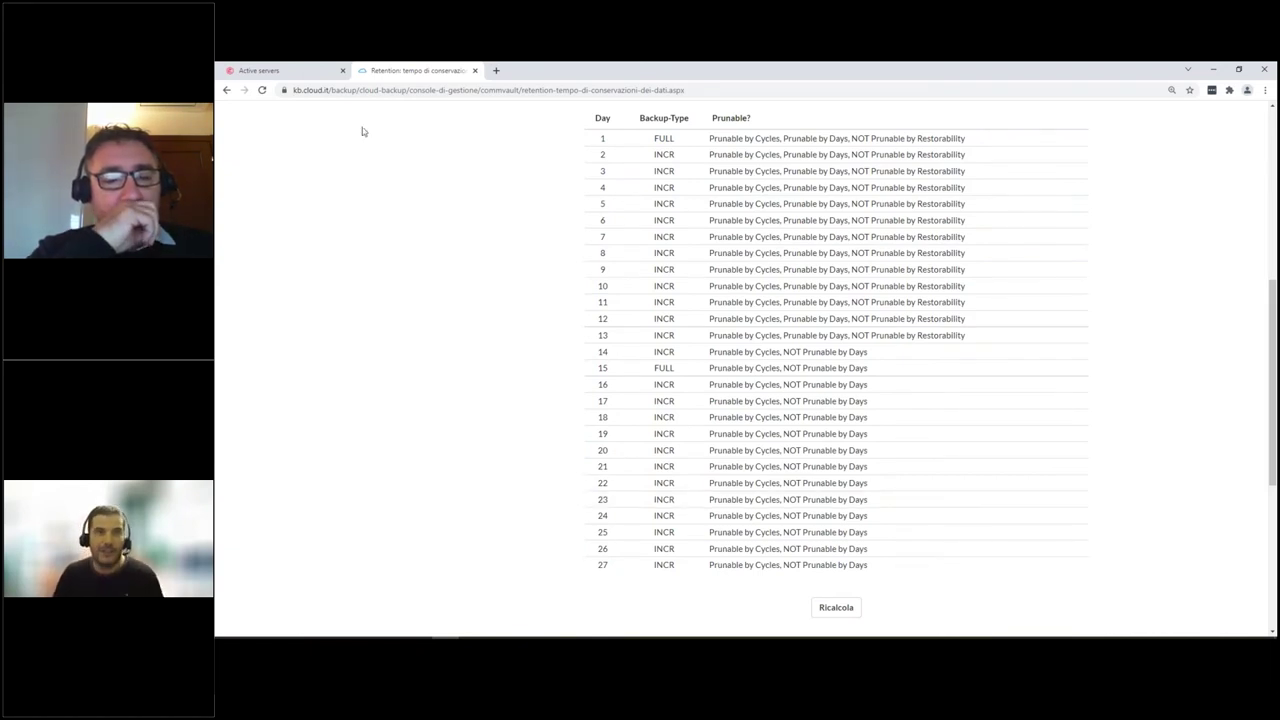
Switch to Command Center, check the default subclient's recovery points for November 9 and 16, and discard the pending plan edit.
click(310, 73)
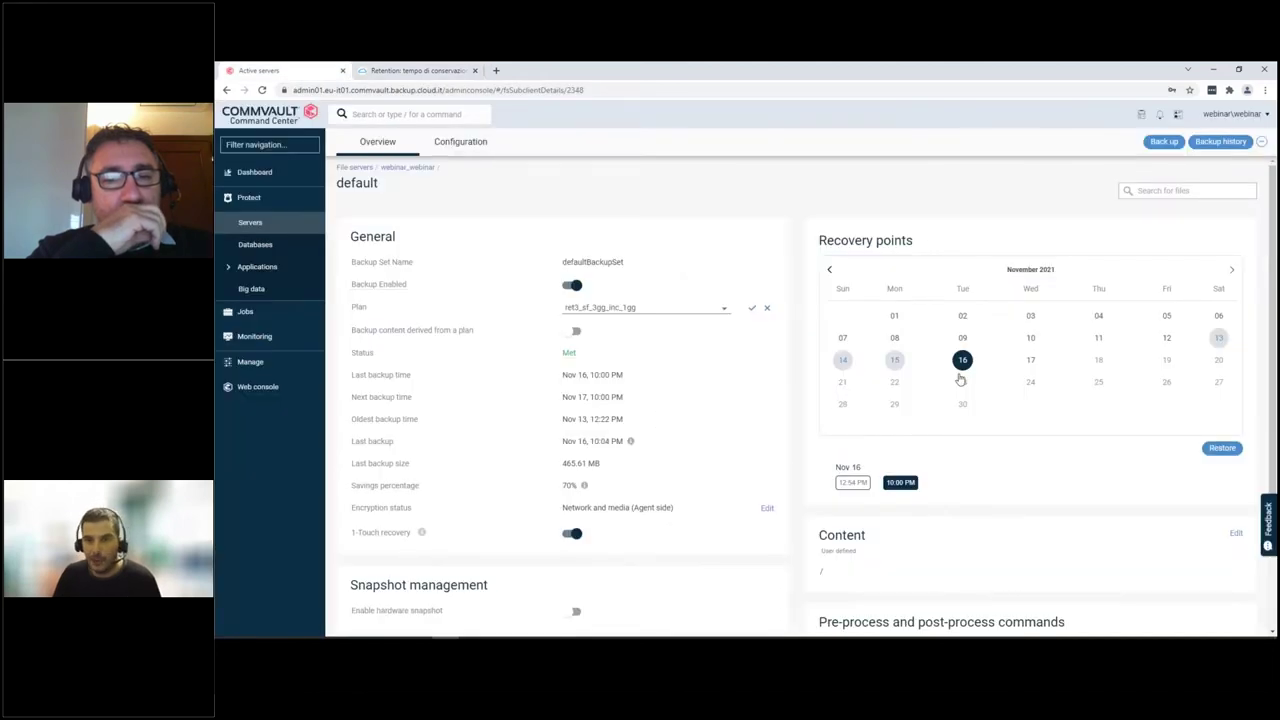
click(963, 340)
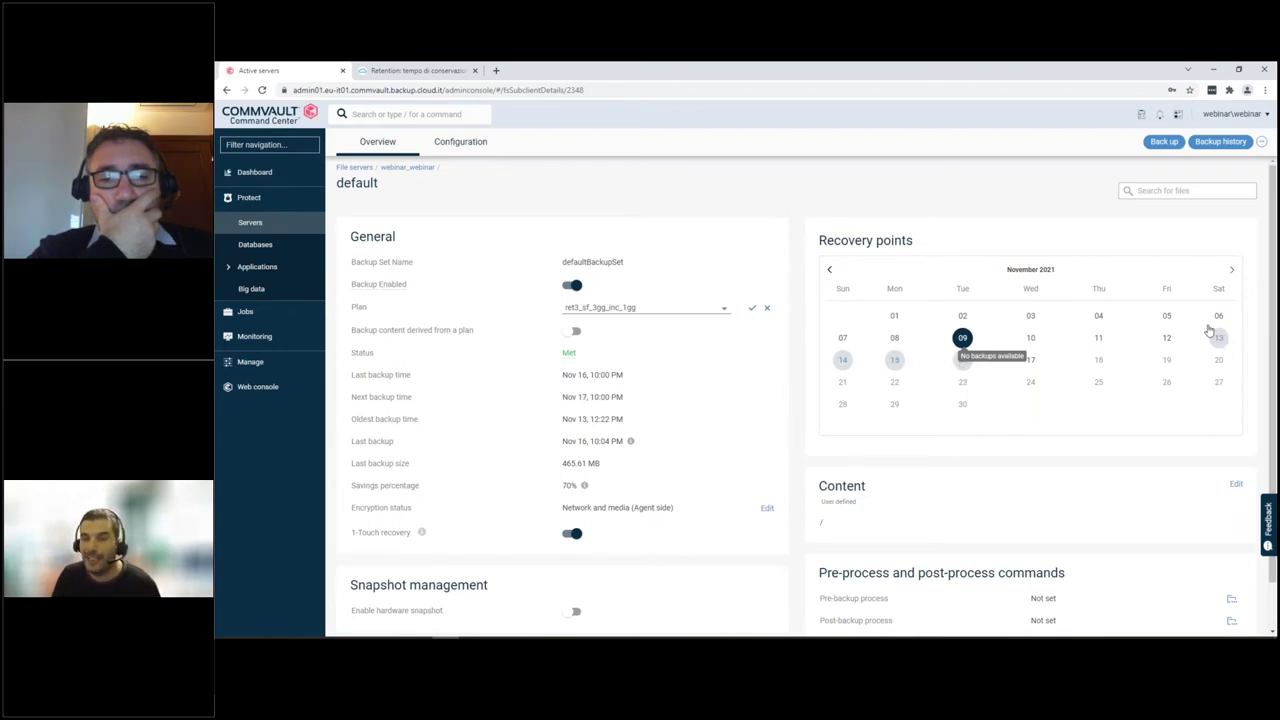
click(963, 365)
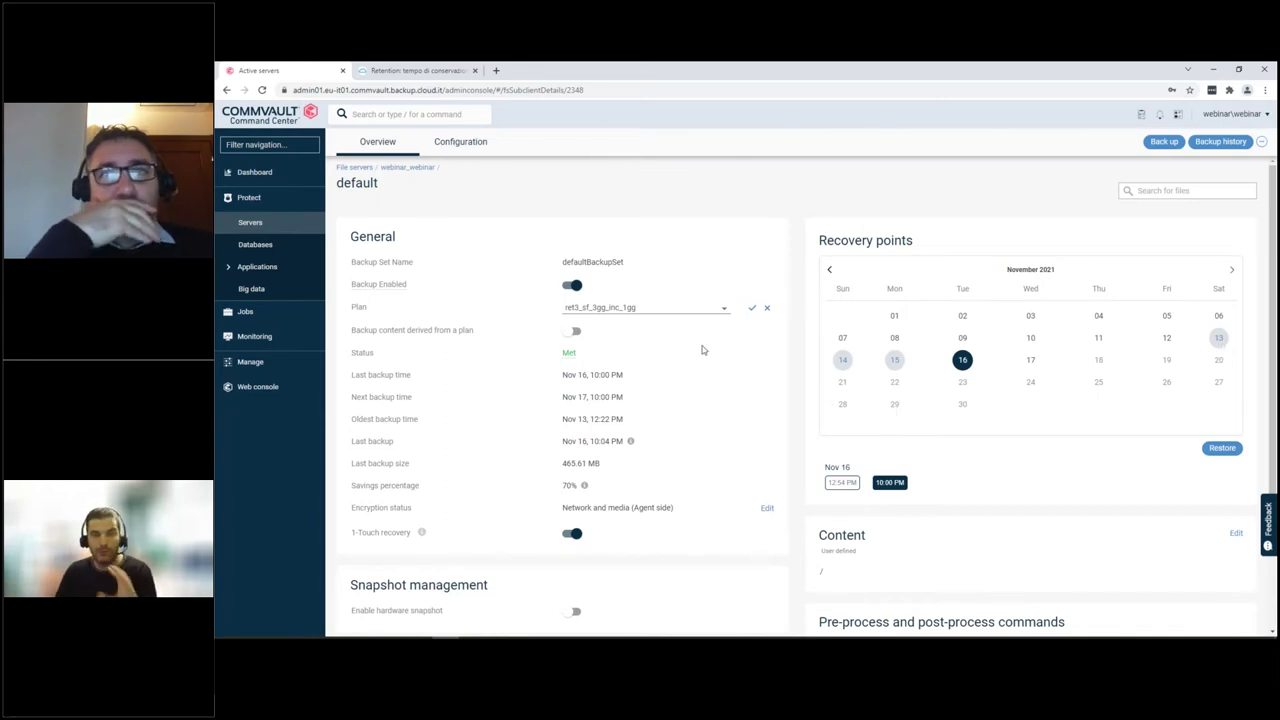
click(767, 308)
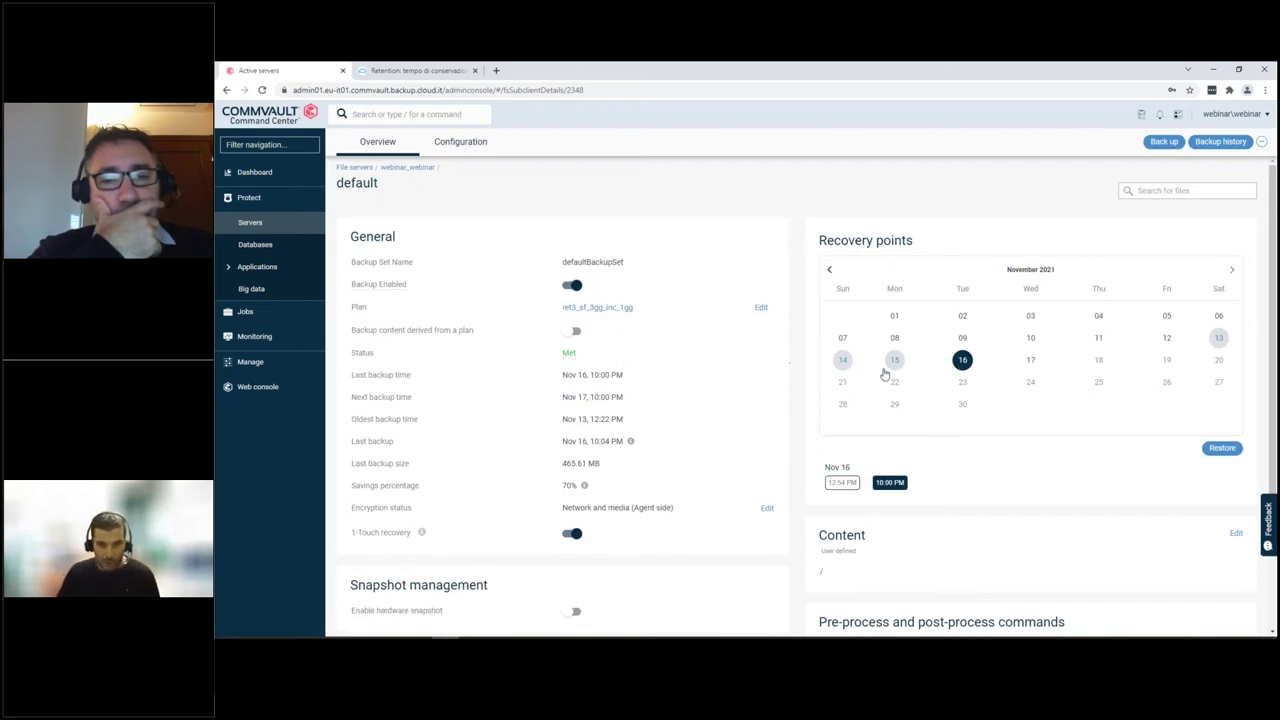
Check the subclient's recovery point times for November 13, 14, 15 and 16, and view its 1-Touch recovery setting.
click(1216, 340)
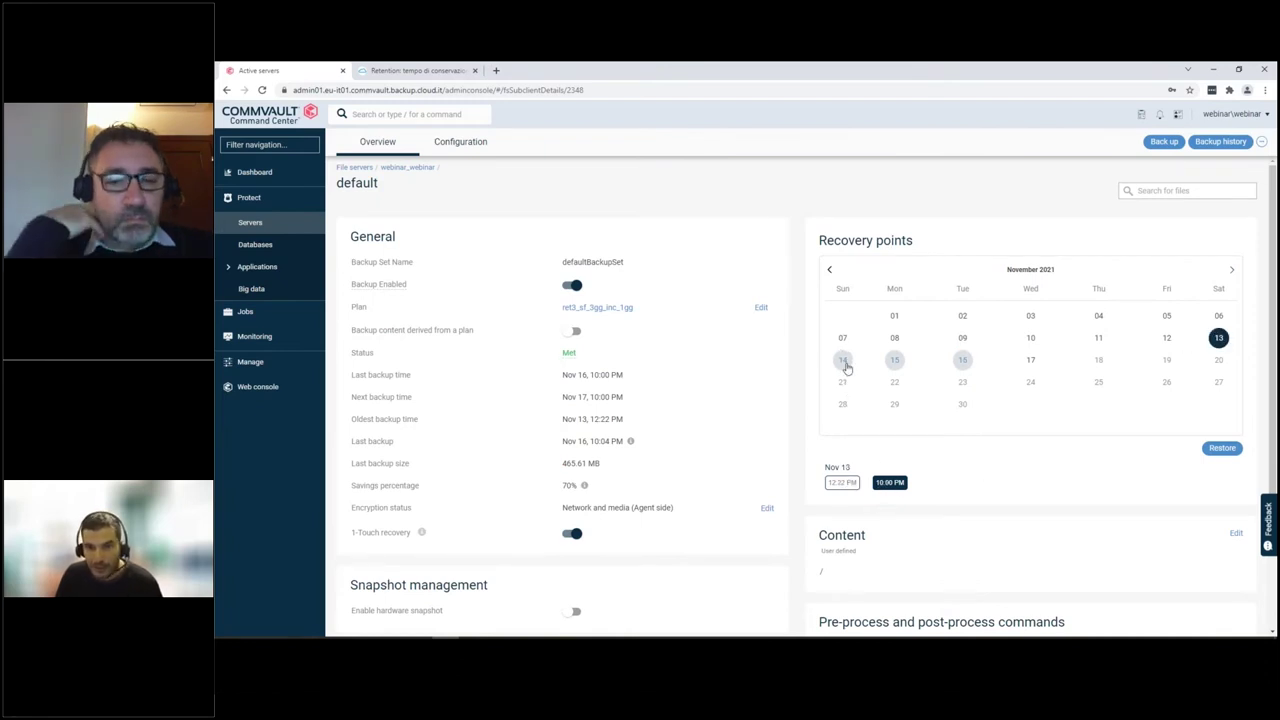
click(845, 364)
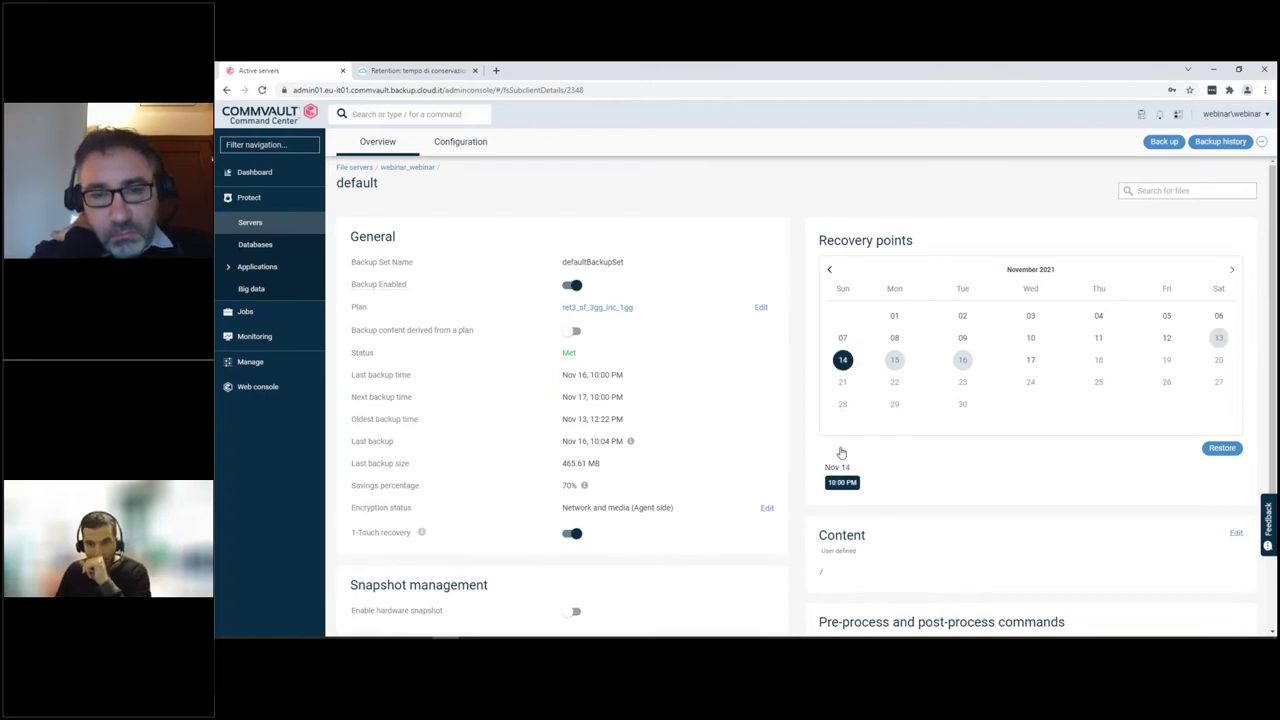
click(894, 366)
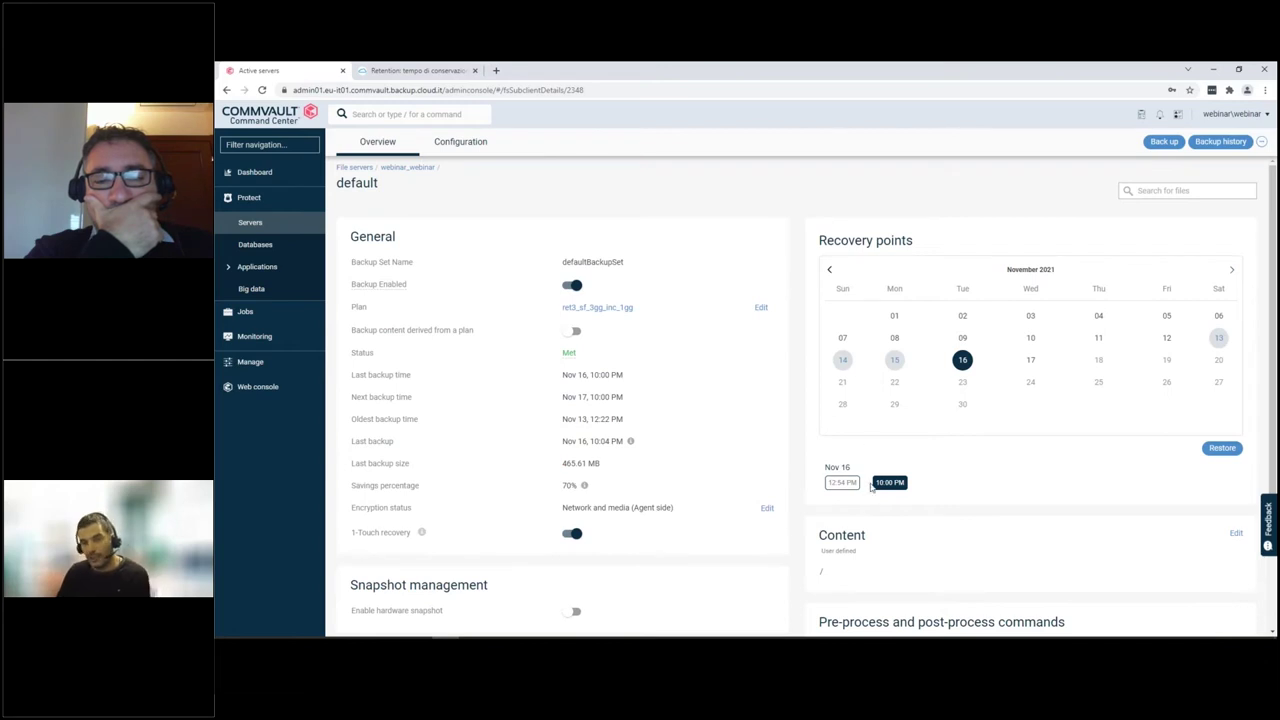
click(893, 362)
scroll(615, 413, down, 1)
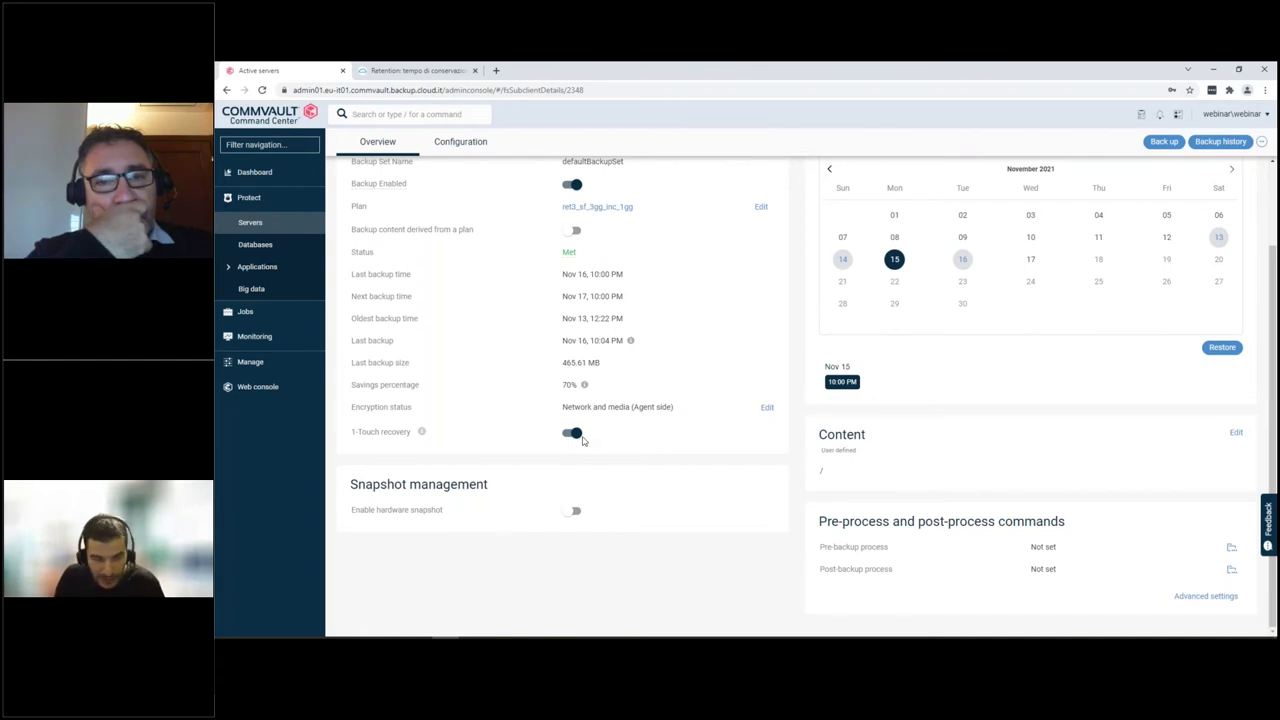
Return to the knowledge base and open the Commvault article defining Bare Metal Recovery in the Bare Metal Restore section.
click(428, 71)
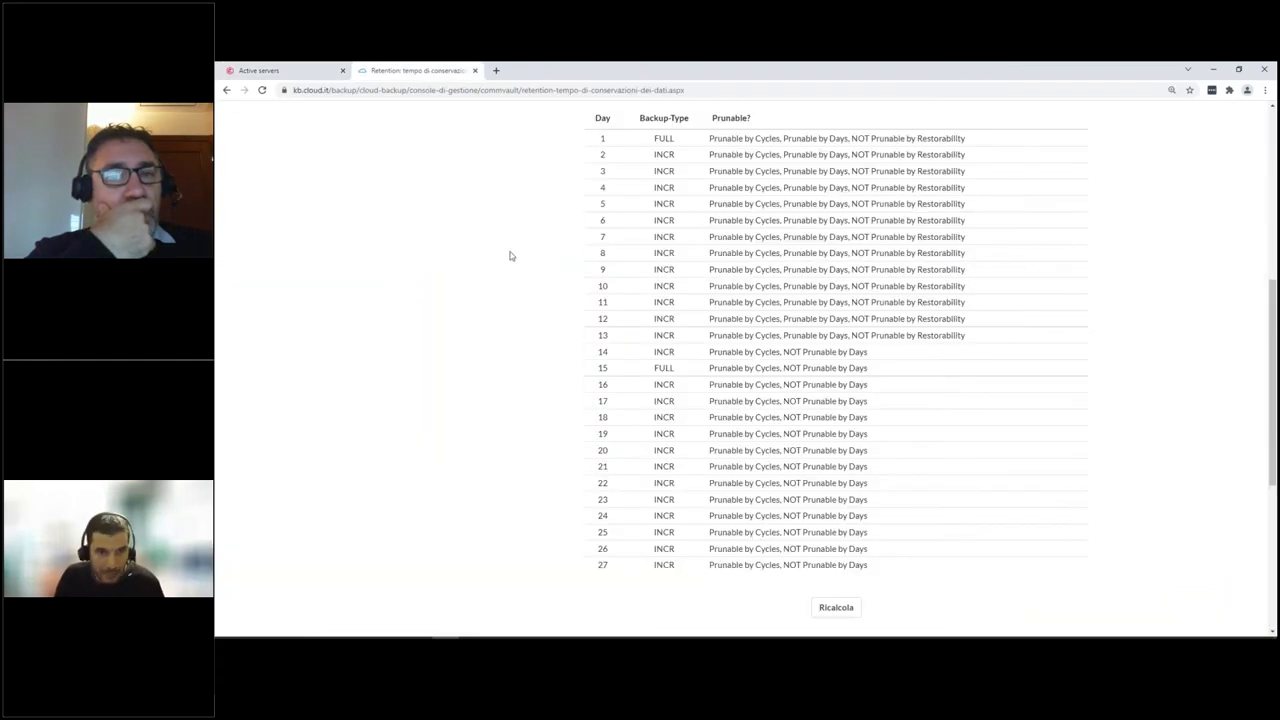
scroll(510, 256, up, 8)
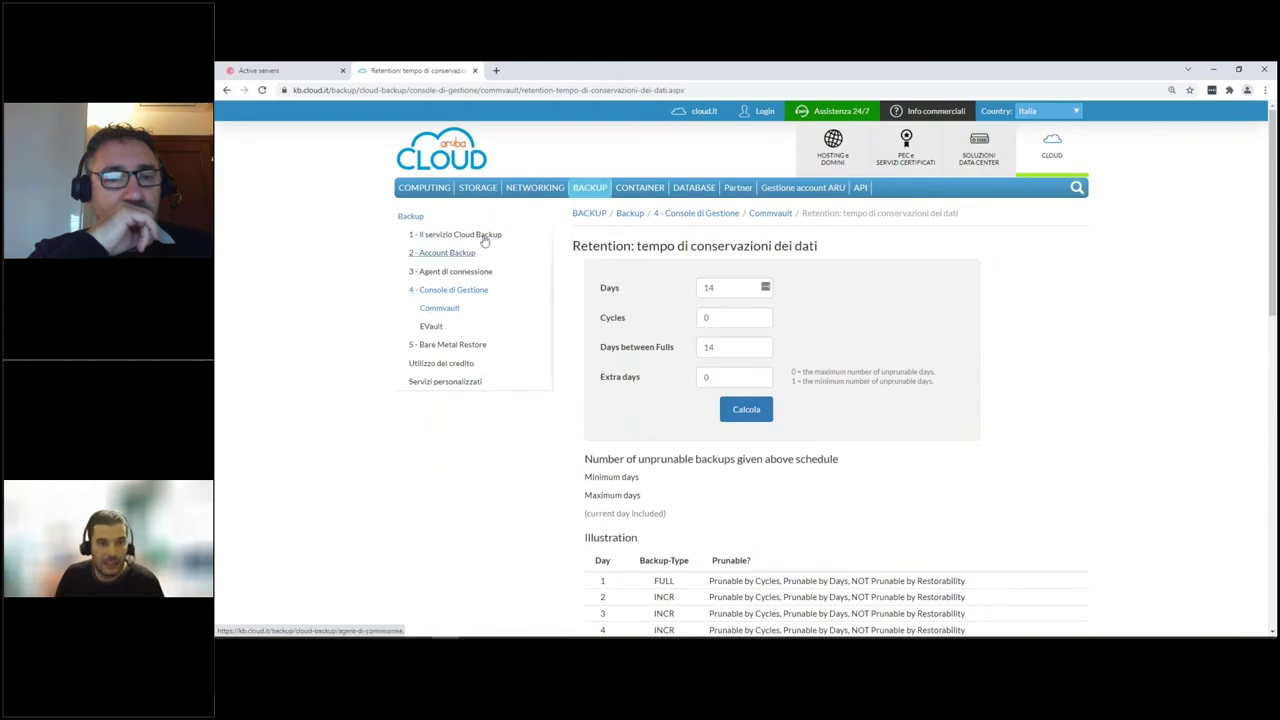
click(445, 348)
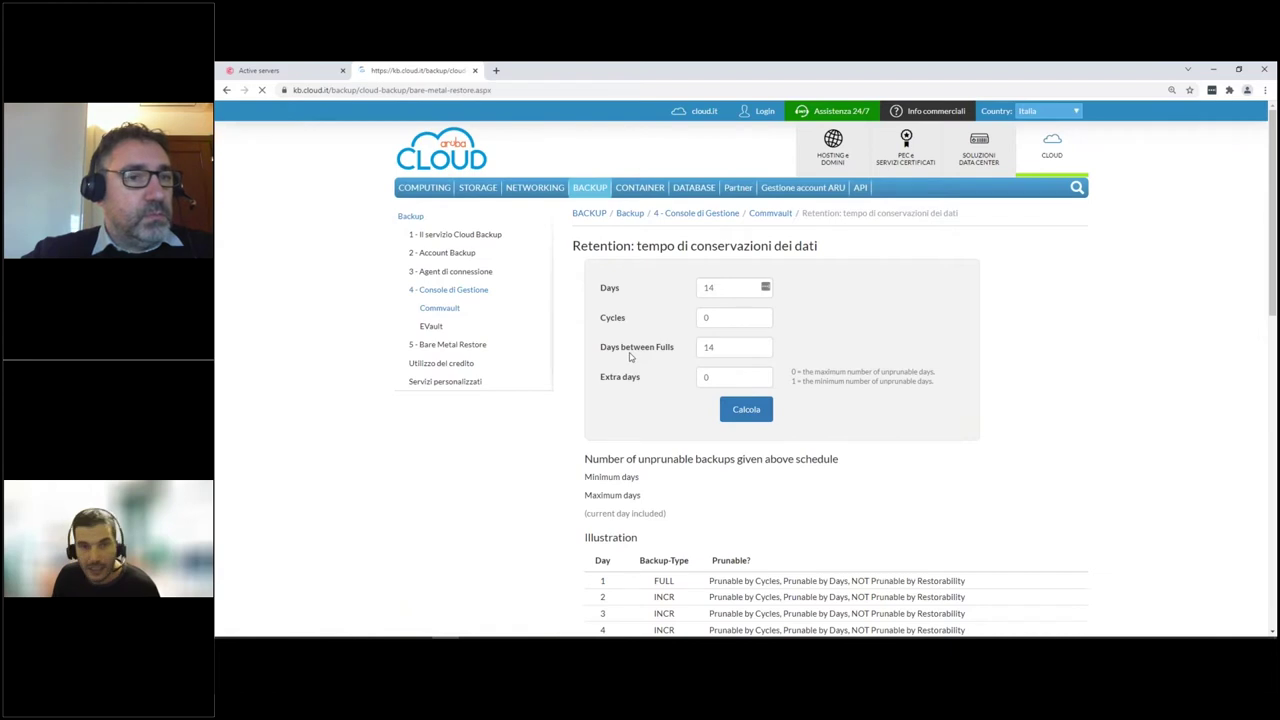
click(637, 322)
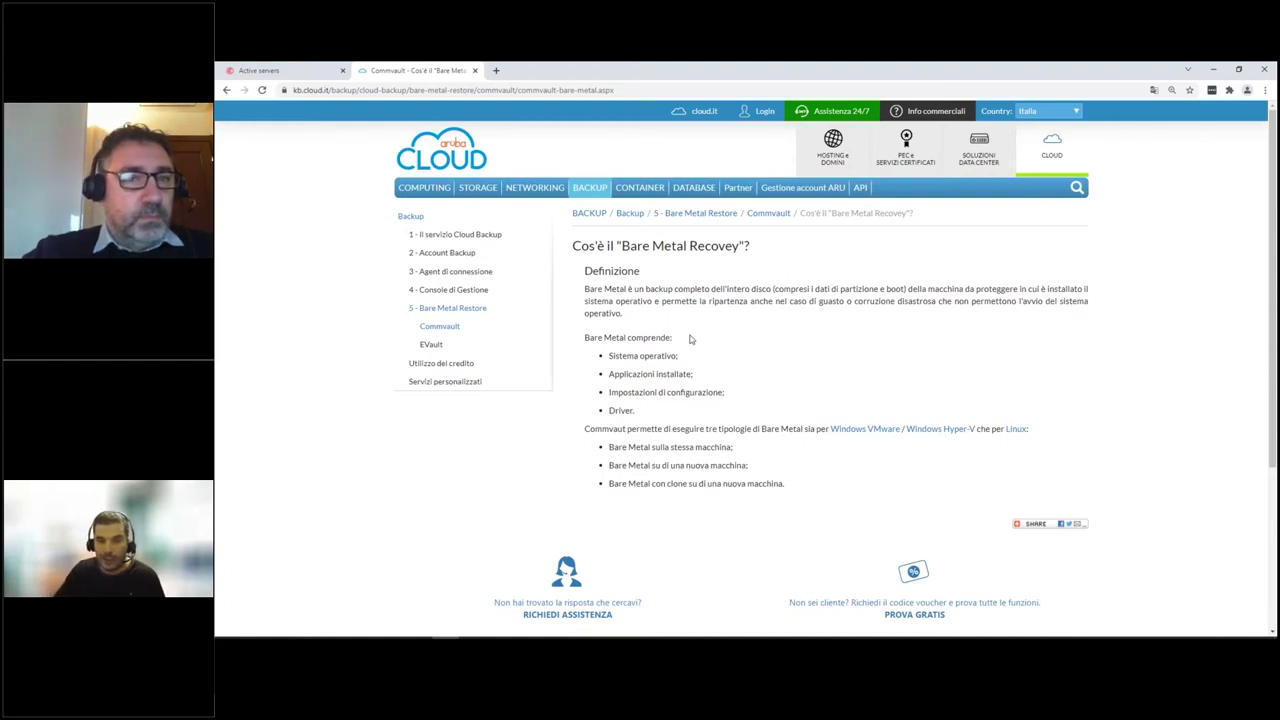
Open the Commvault Bare Metal Restore guide on 1-Touch recovery for Windows Cloud Server VMware.
click(445, 310)
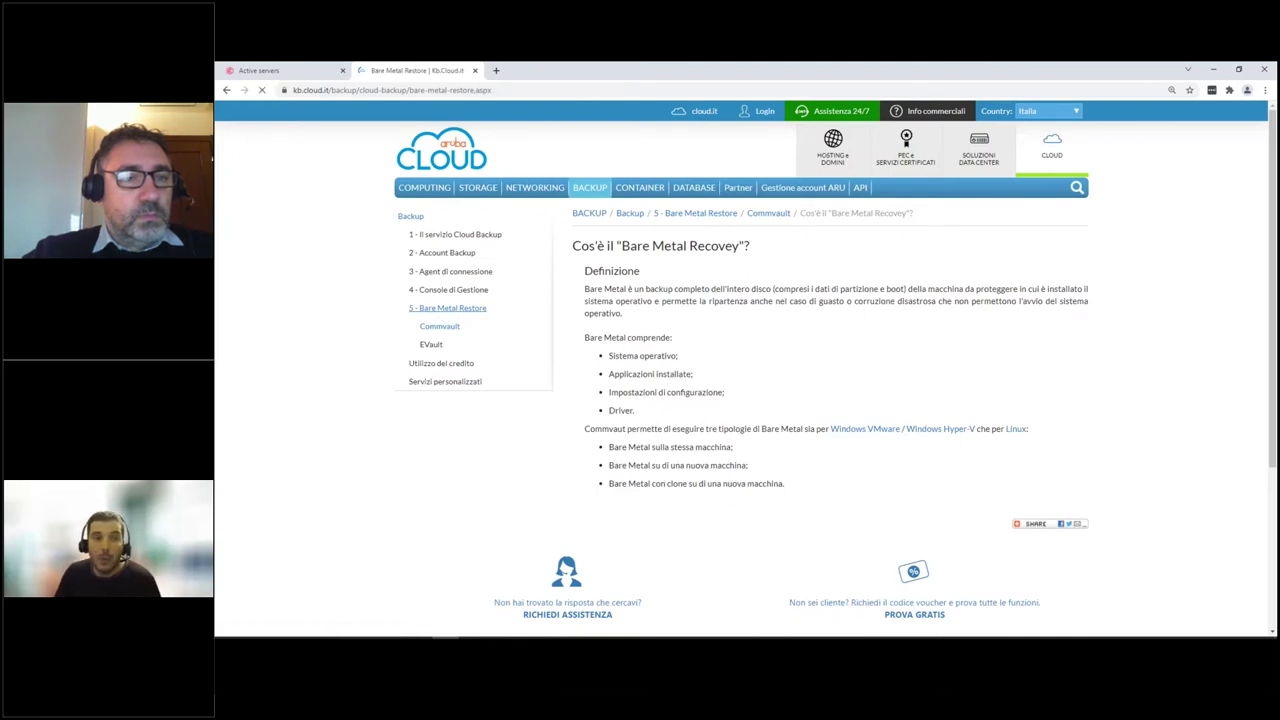
click(646, 358)
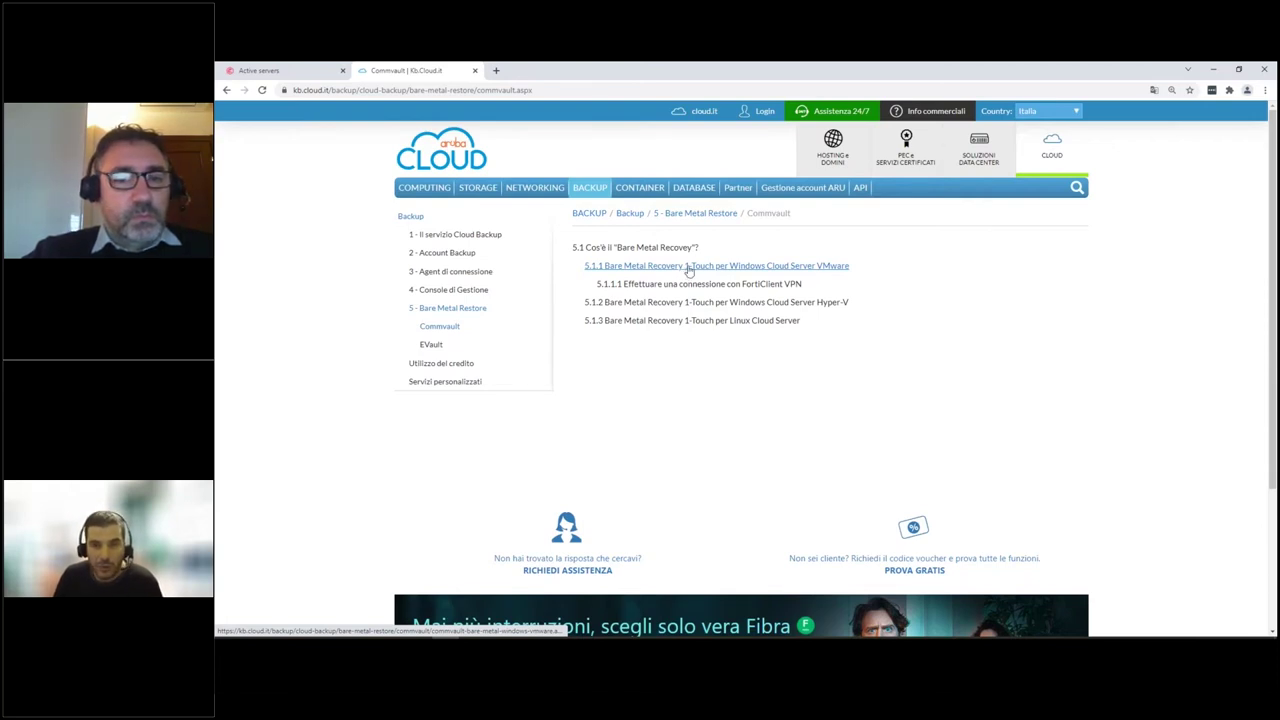
click(688, 269)
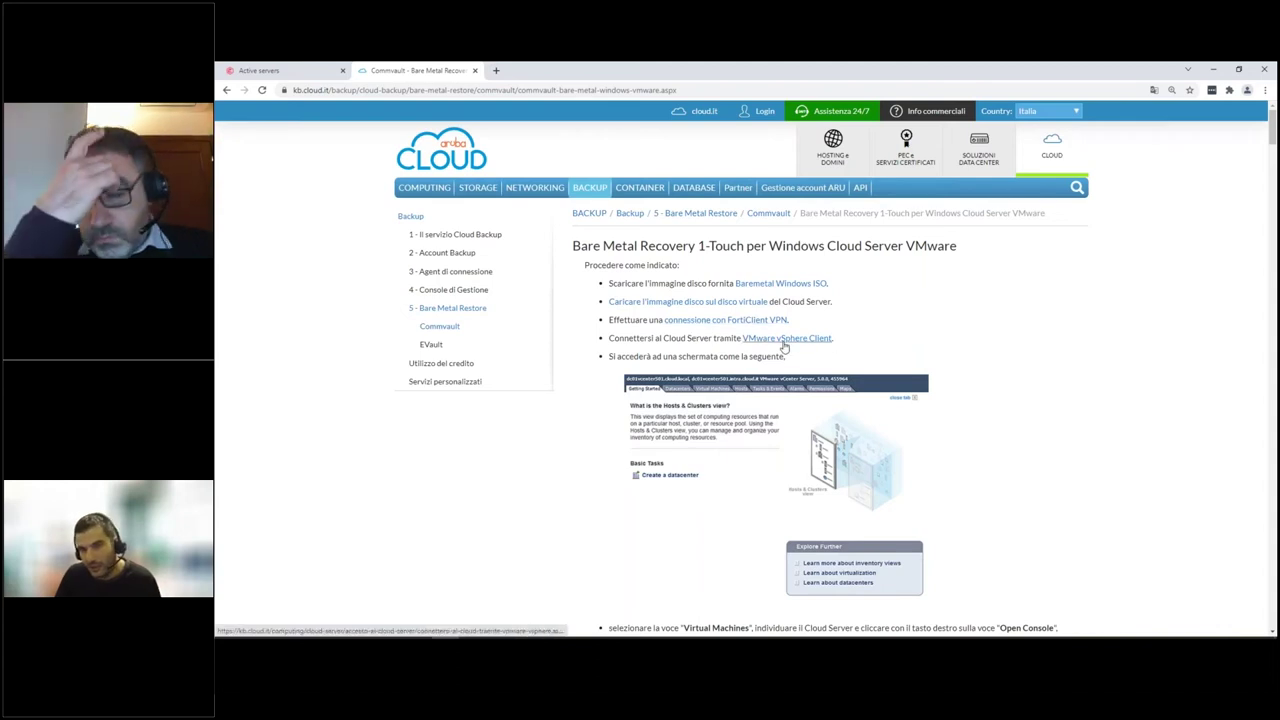
Read the guide's boot, memory and firewall configuration instructions, highlighting the labels for the proxy client name and the proxy hostname or IP address.
scroll(813, 313, down, 3)
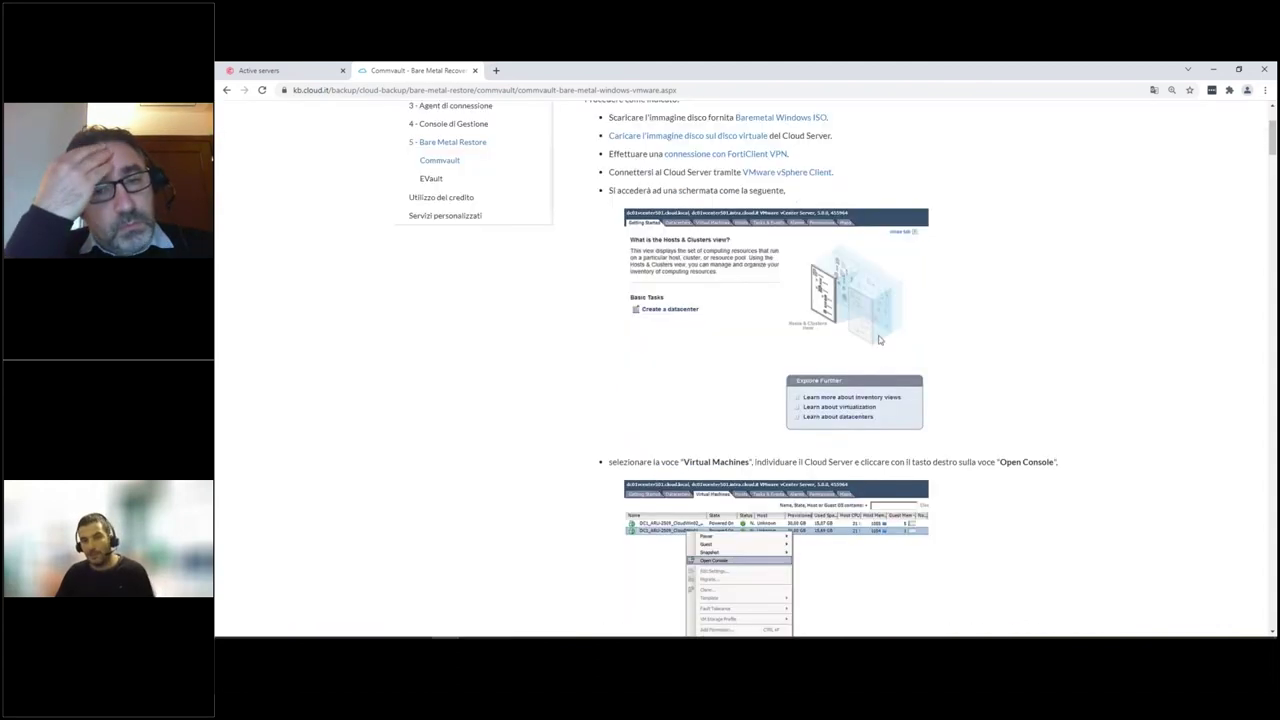
scroll(768, 320, down, 2)
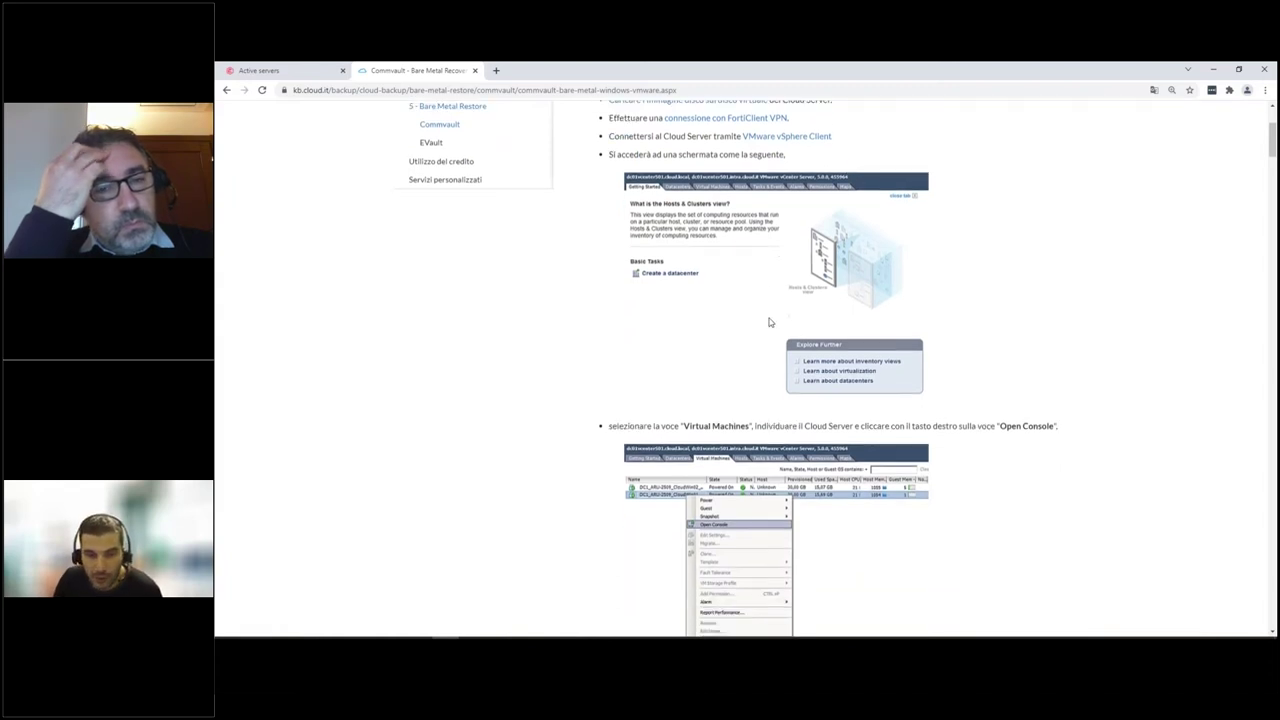
scroll(775, 335, down, 12)
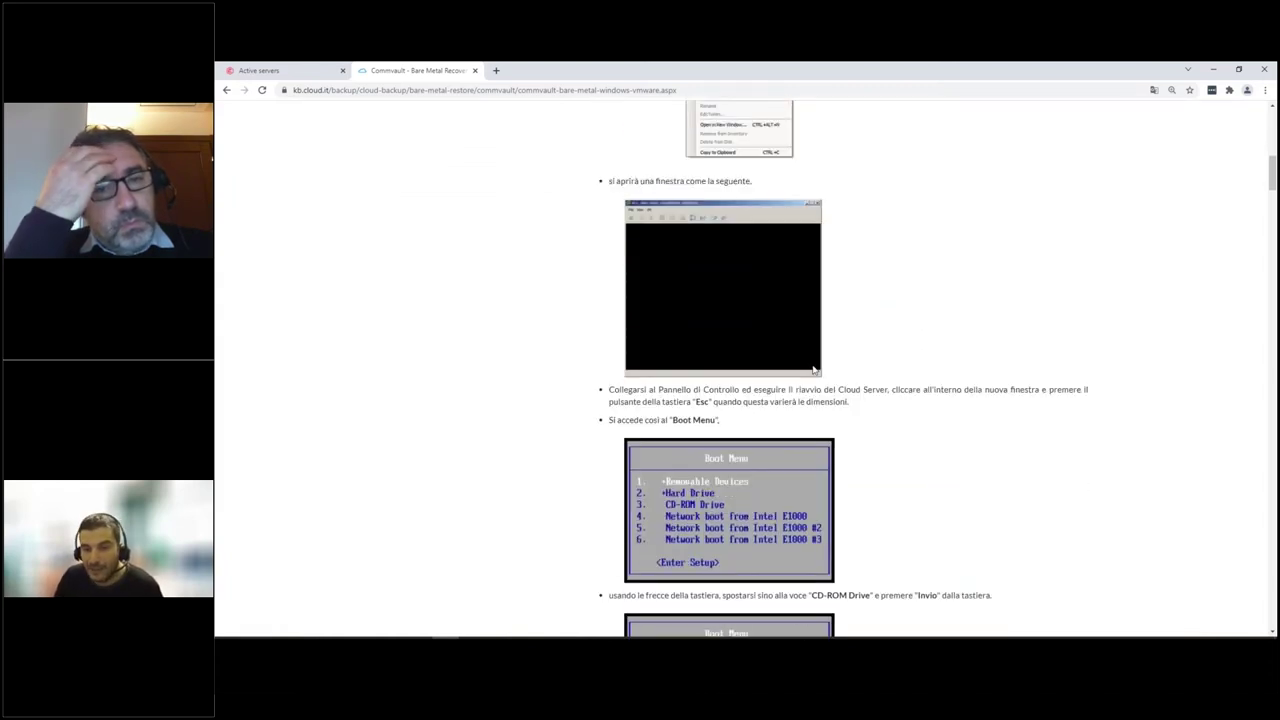
scroll(777, 374, down, 5)
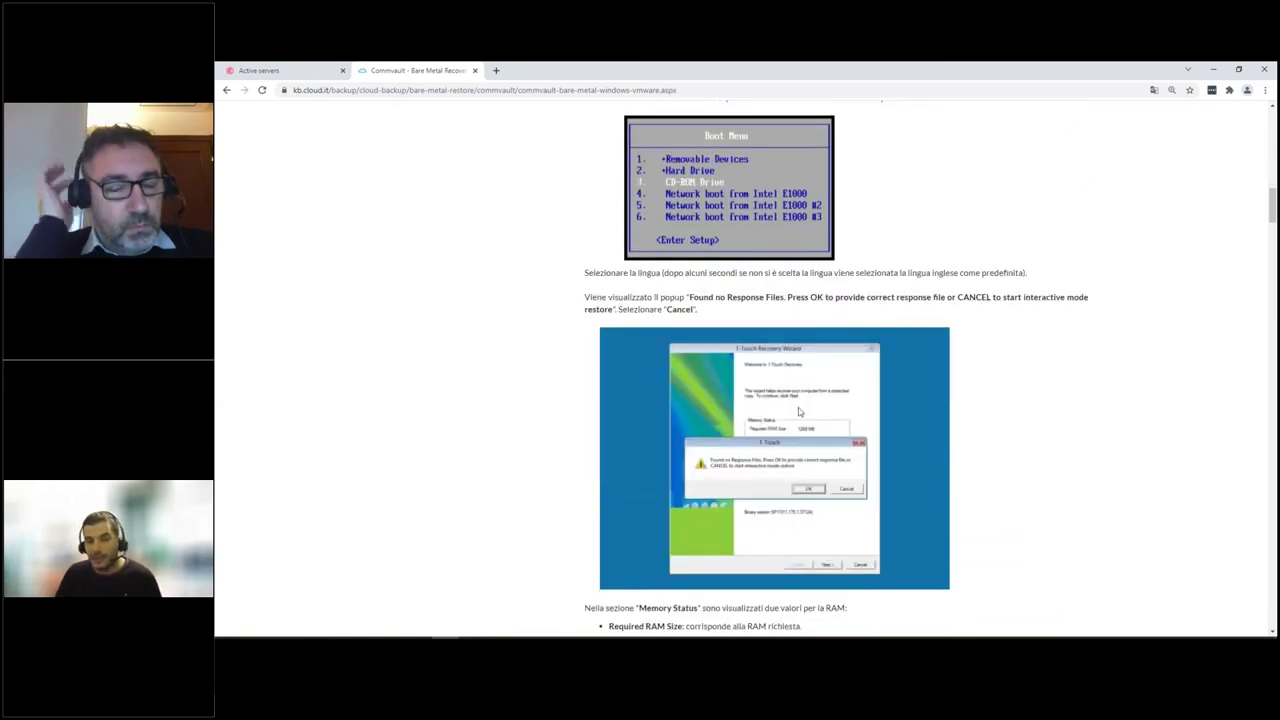
scroll(798, 410, down, 3)
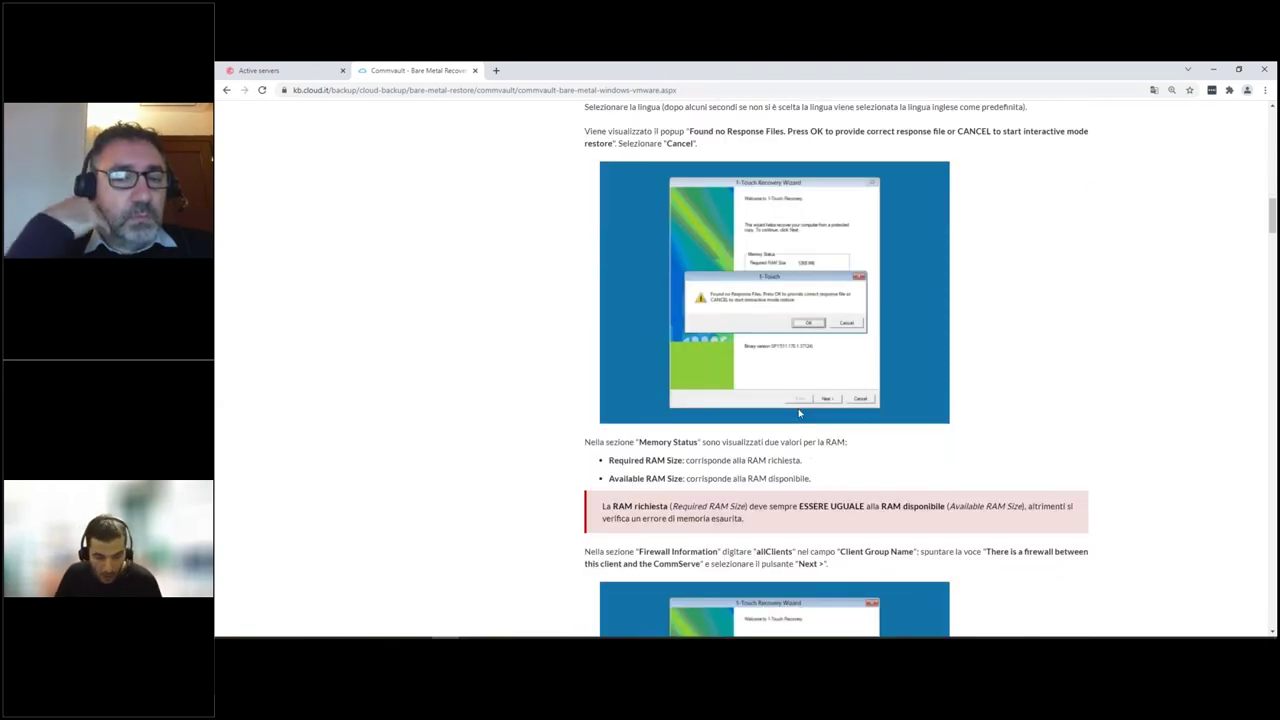
scroll(798, 413, down, 6)
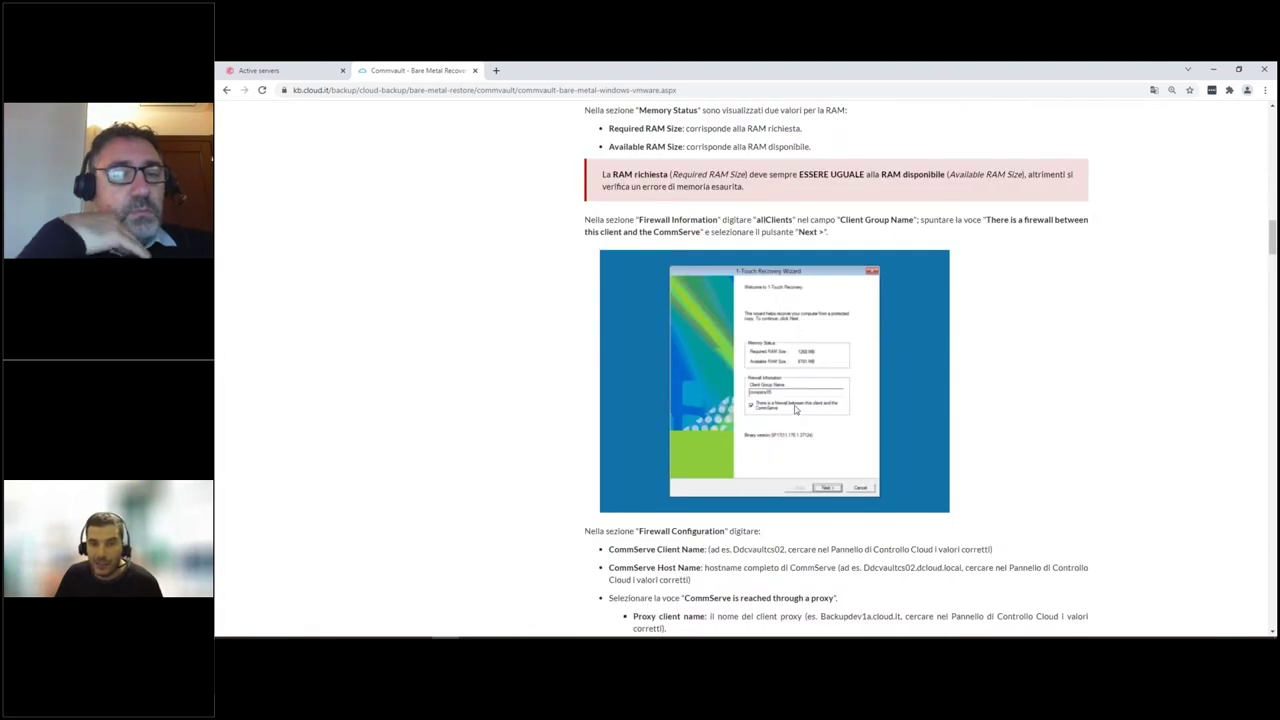
scroll(796, 410, down, 6)
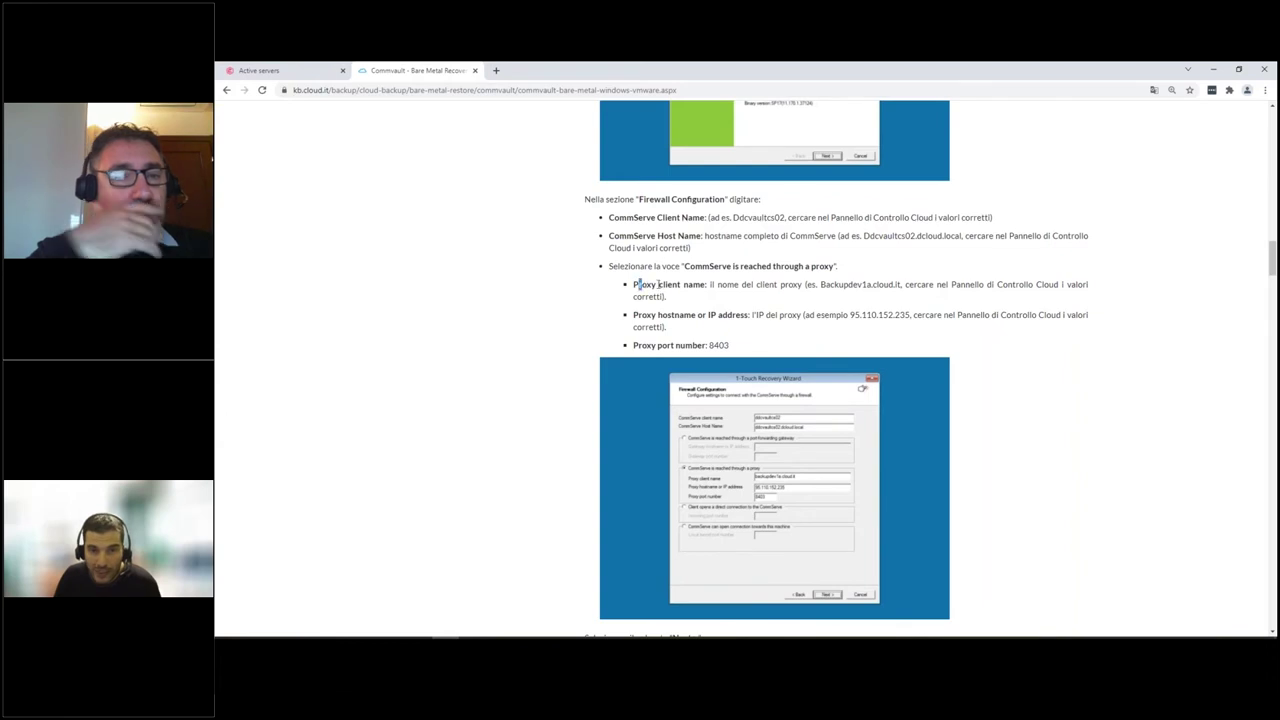
drag(637, 285, 704, 285)
drag(634, 316, 749, 316)
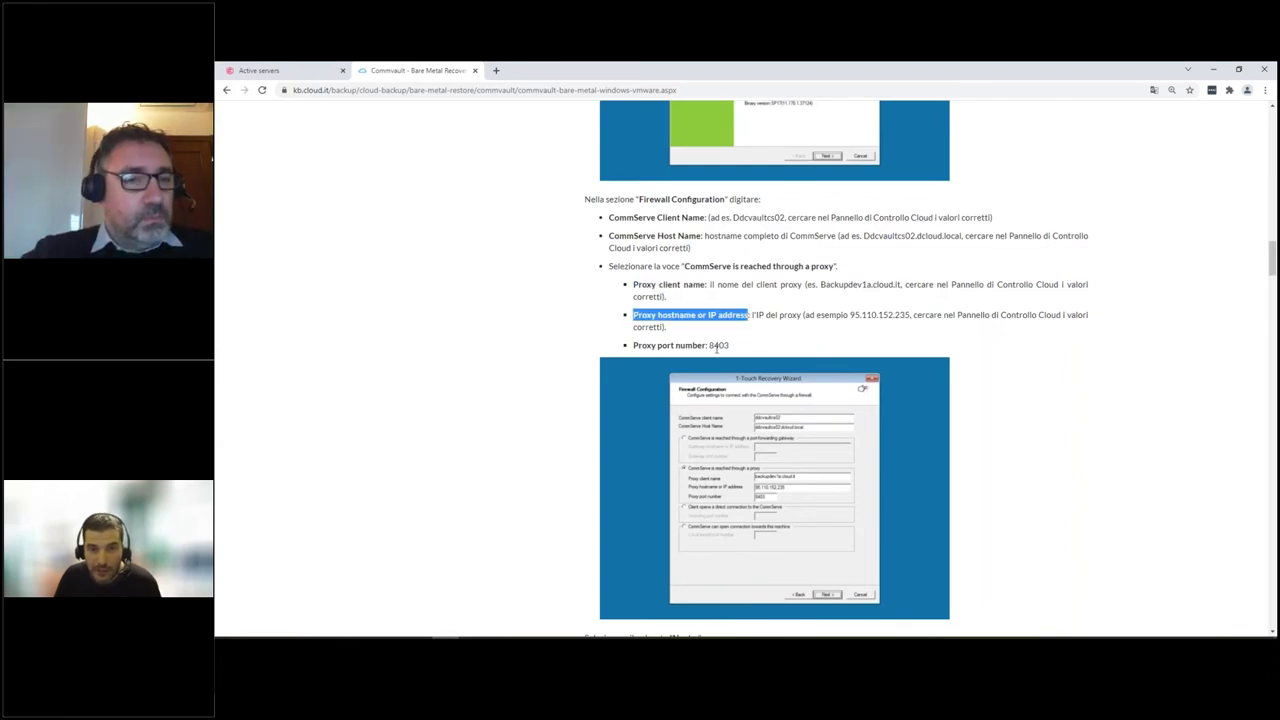
Read the guide's instructions from disk device detection through client and network information to the Restore Options.
scroll(735, 402, down, 1)
scroll(735, 402, down, 3)
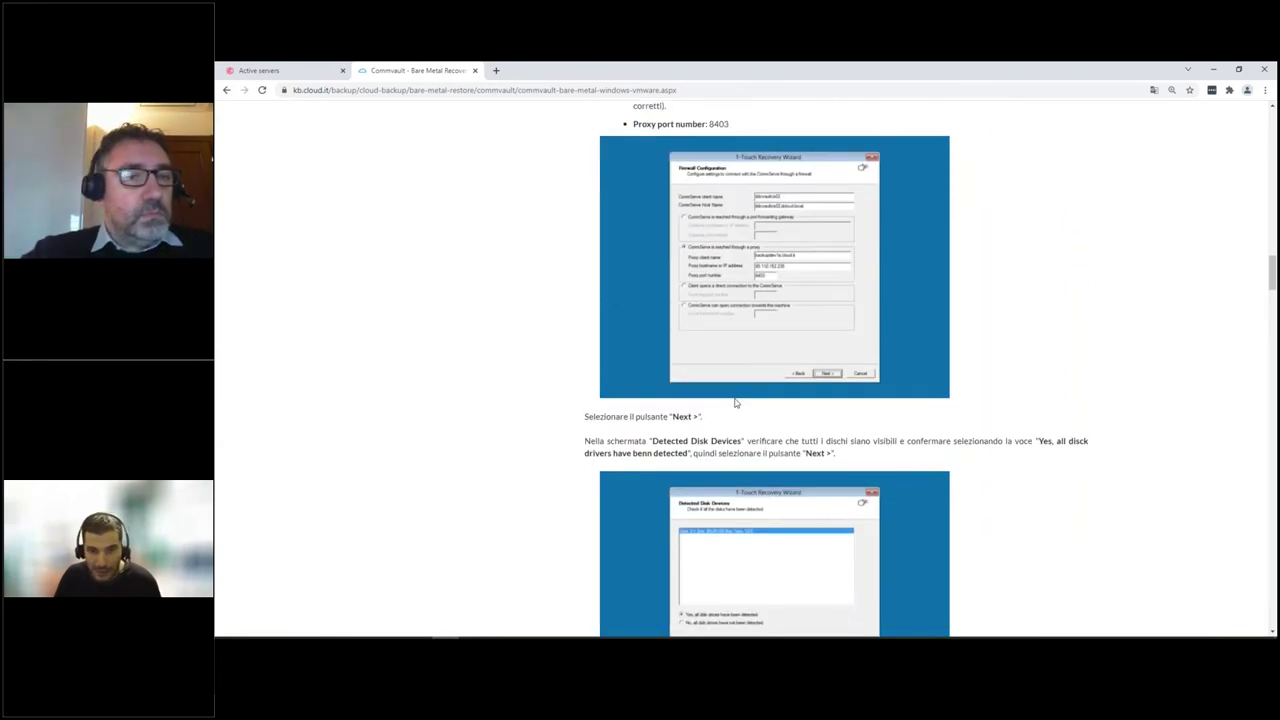
scroll(735, 402, down, 7)
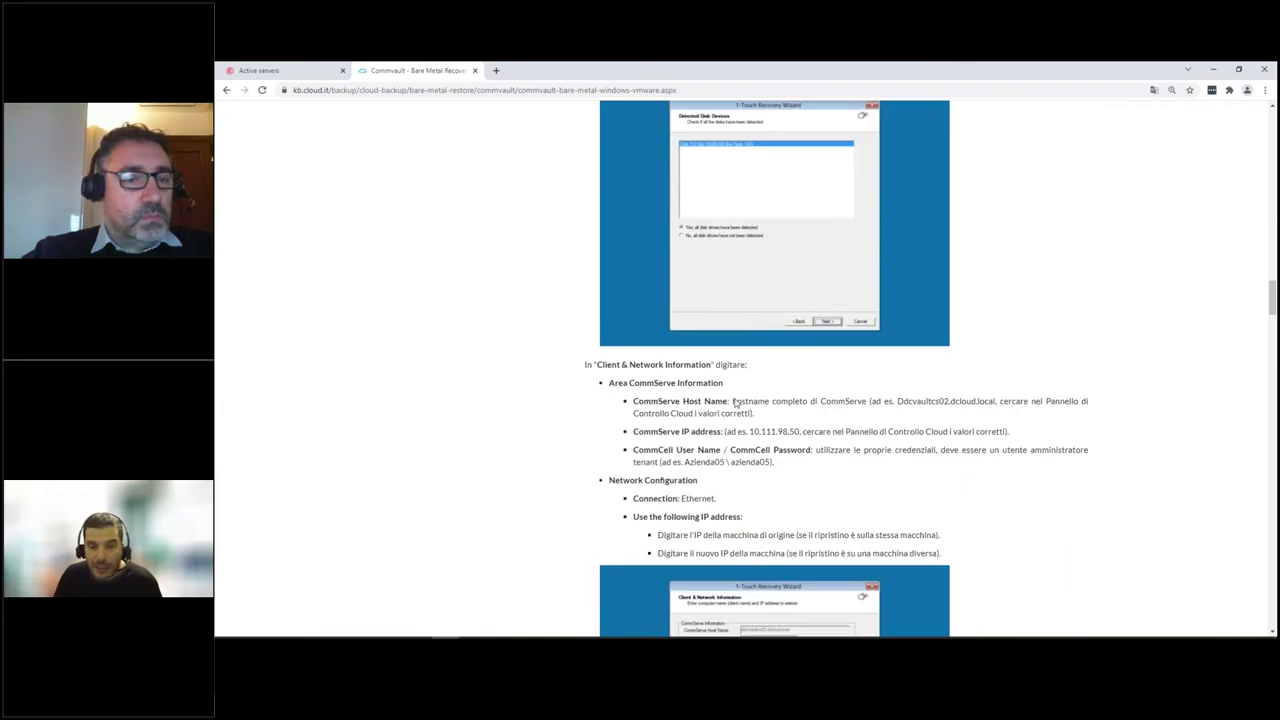
scroll(735, 402, down, 2)
scroll(743, 358, down, 1)
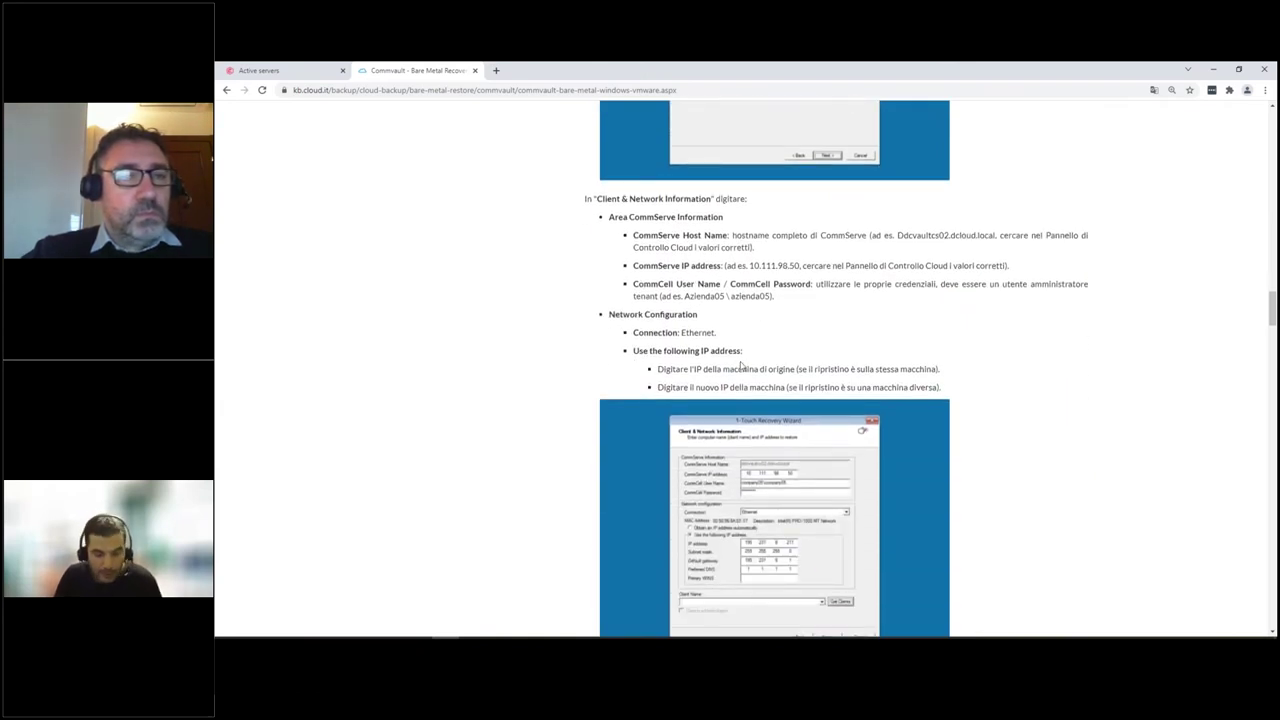
scroll(743, 369, down, 7)
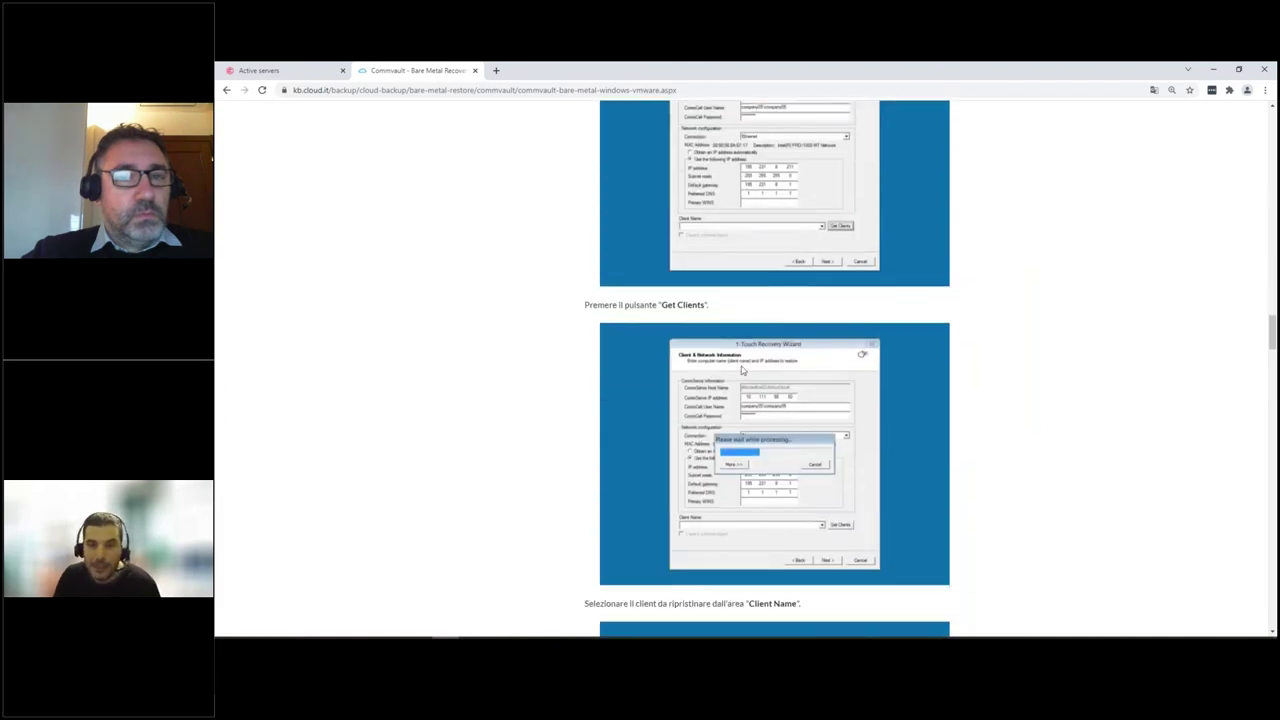
scroll(750, 395, down, 15)
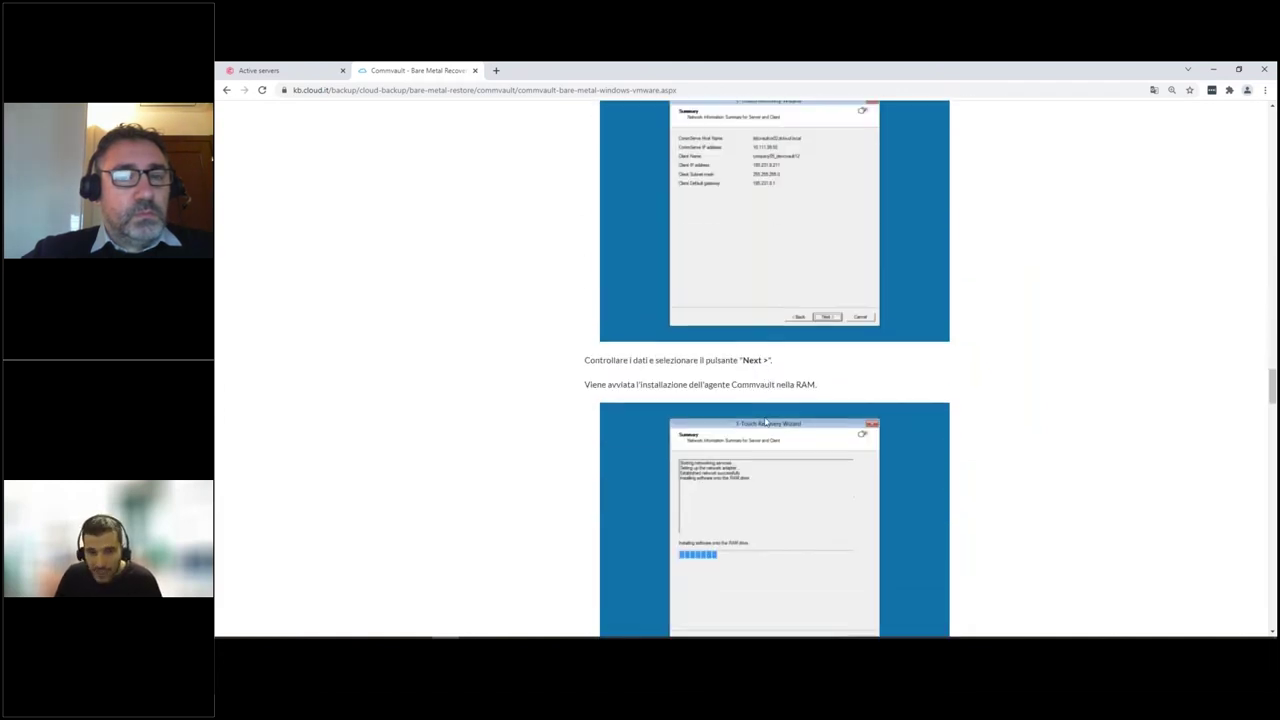
scroll(766, 425, down, 9)
scroll(777, 471, down, 4)
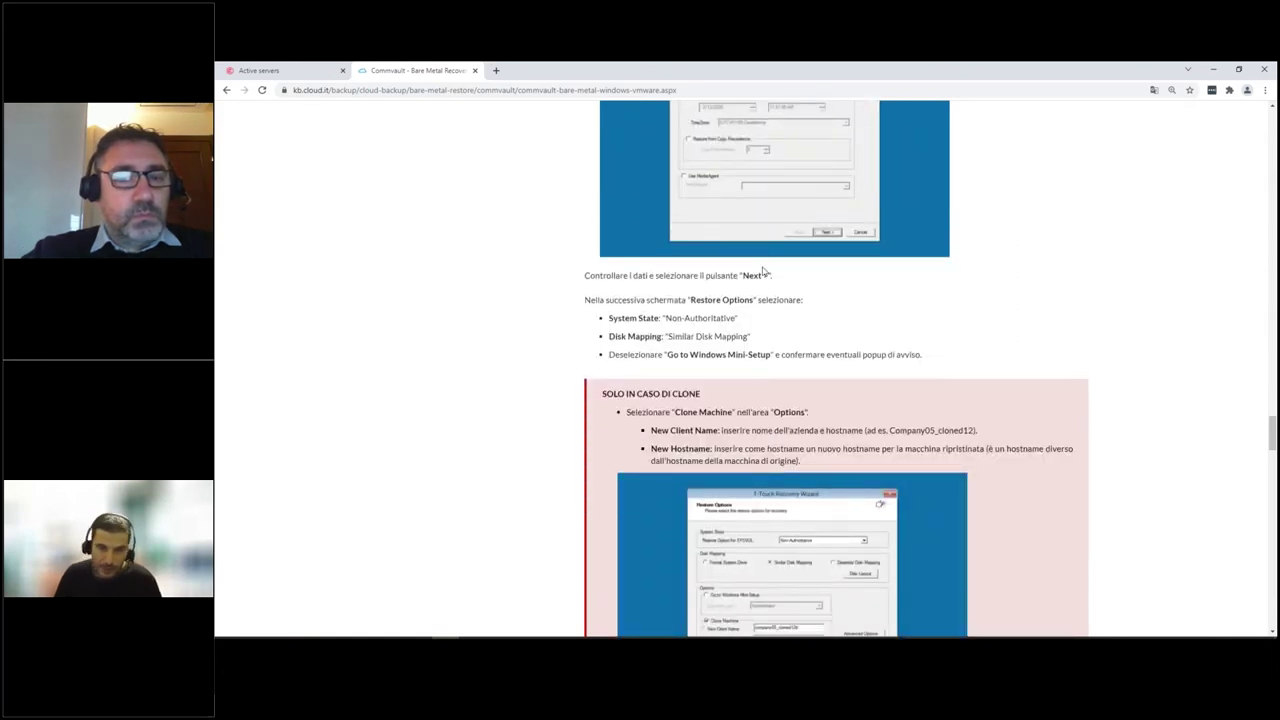
Highlight the clone-only heading "SOLO IN CASO DI CLONE" and read the remaining restore instructions to the end of the guide.
mouse_move(603, 393)
mouse_down()
mouse_move(710, 402)
mouse_move(700, 405)
mouse_up()
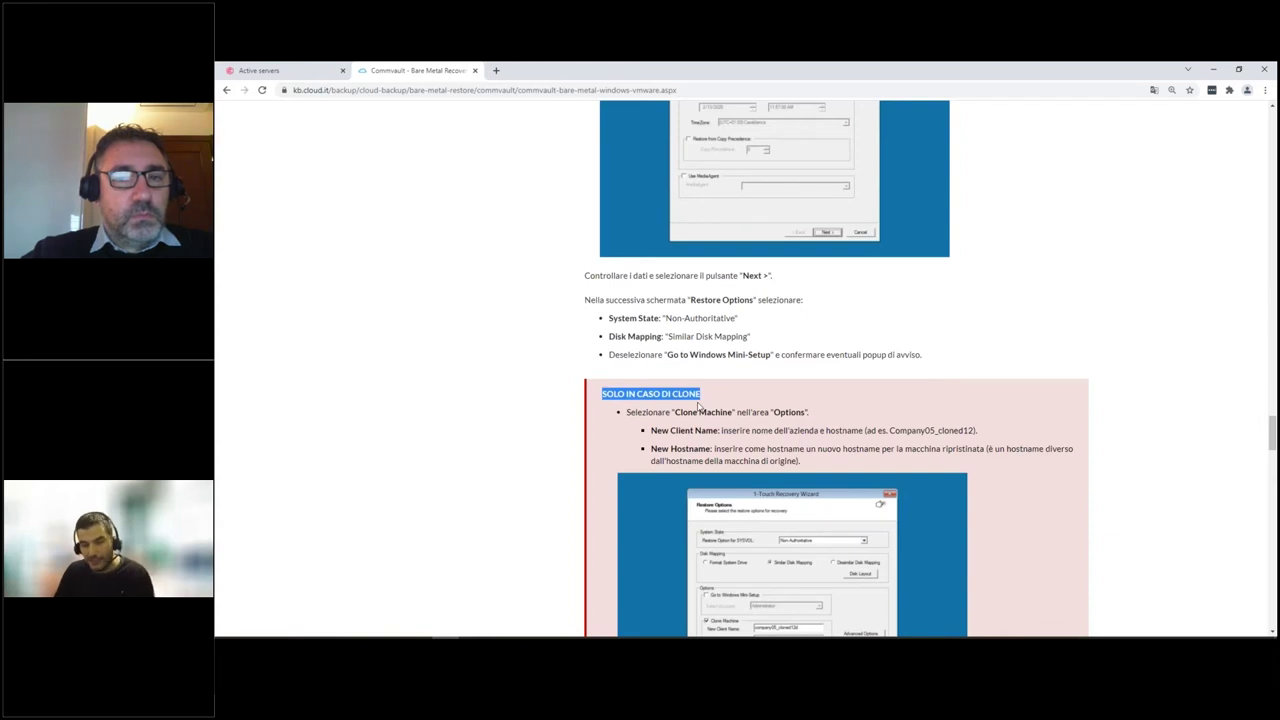
scroll(699, 404, down, 10)
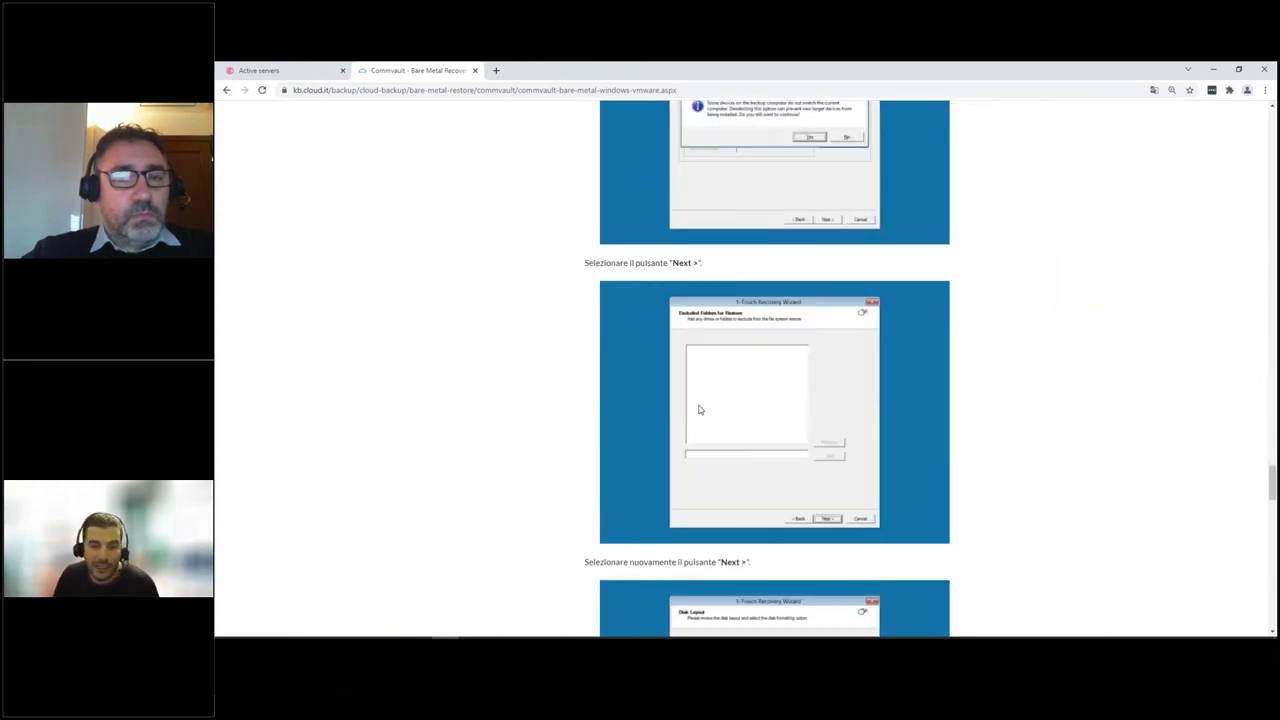
scroll(703, 410, down, 12)
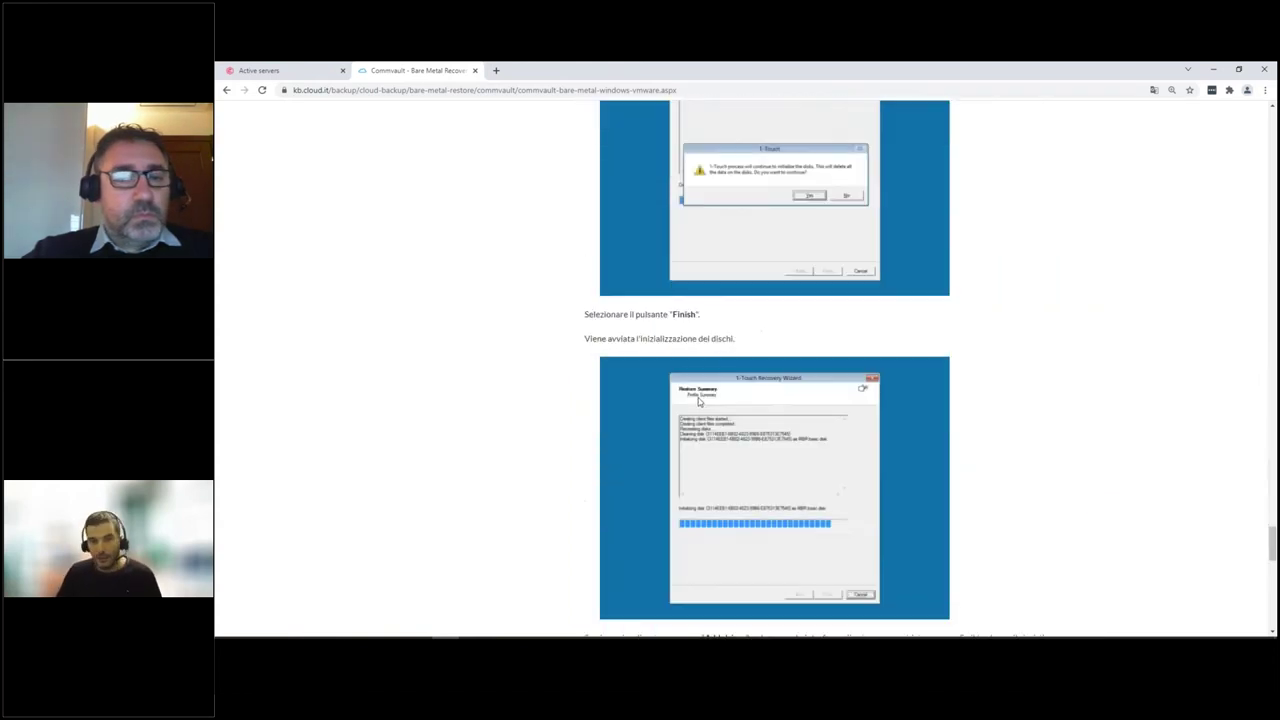
scroll(699, 393, down, 3)
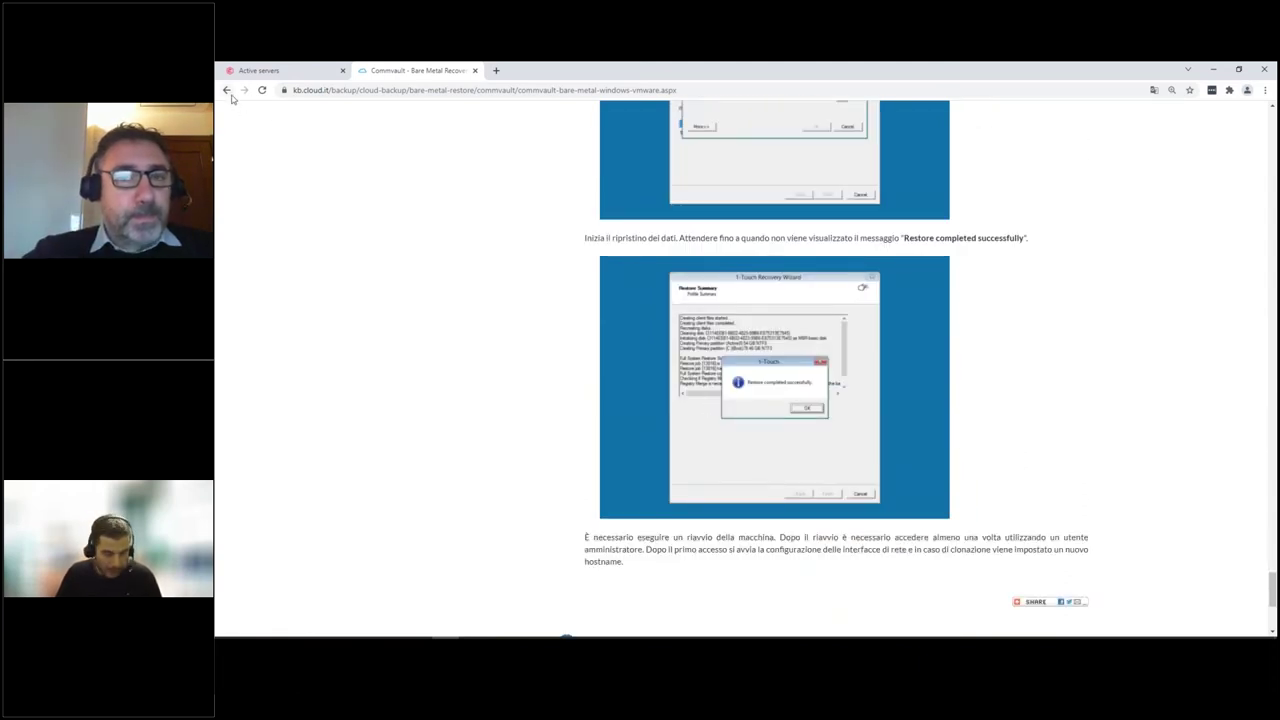
Switch to Command Center and open the default subclient of the file server webinar_win2022-01.
click(258, 70)
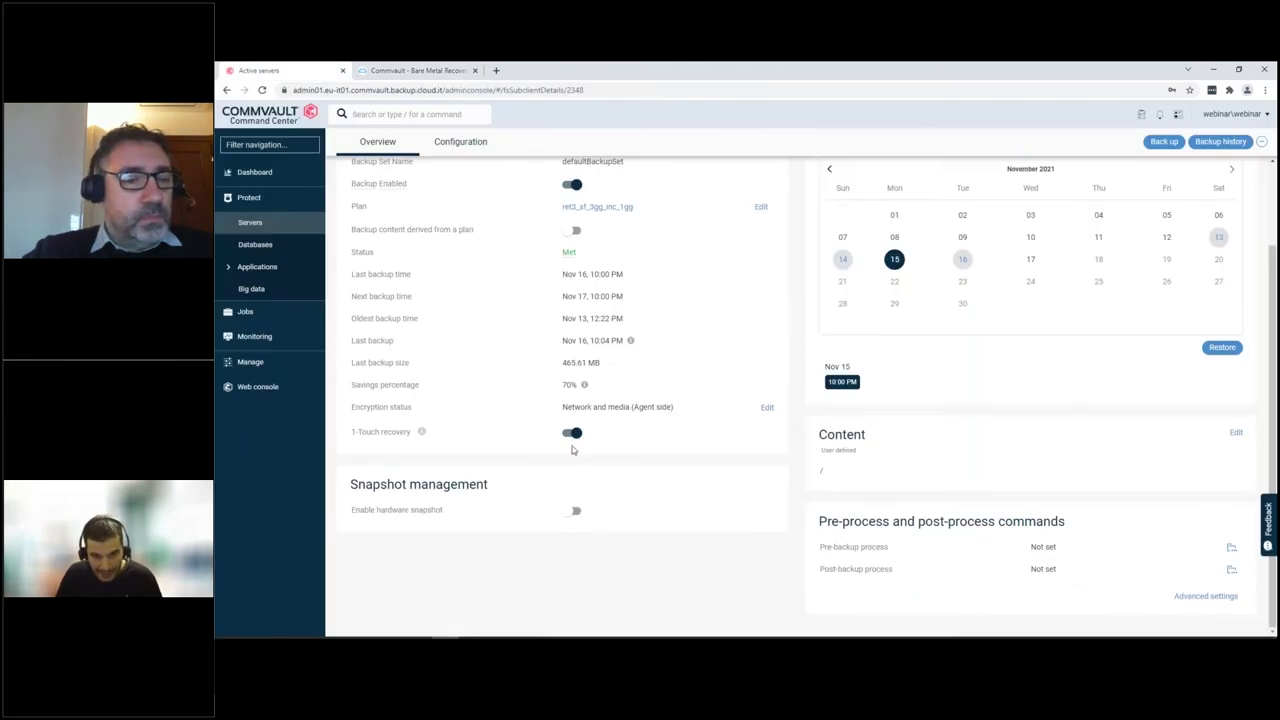
click(262, 200)
click(249, 197)
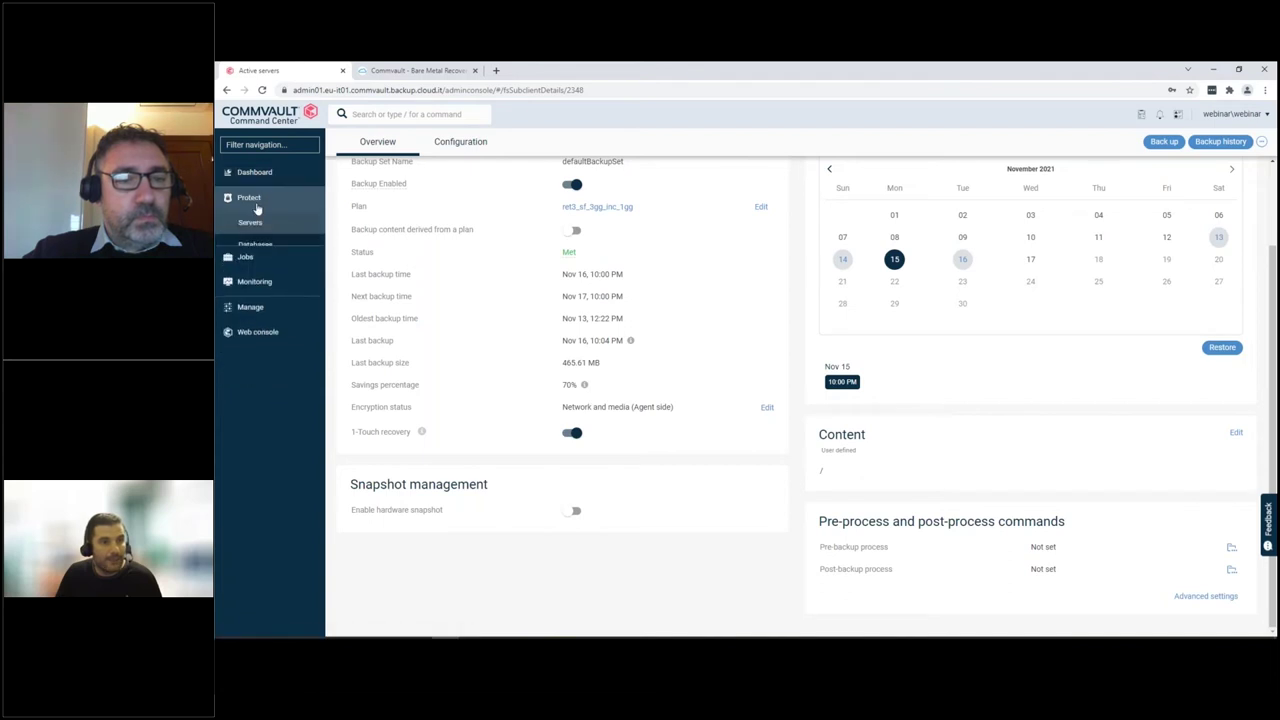
click(250, 222)
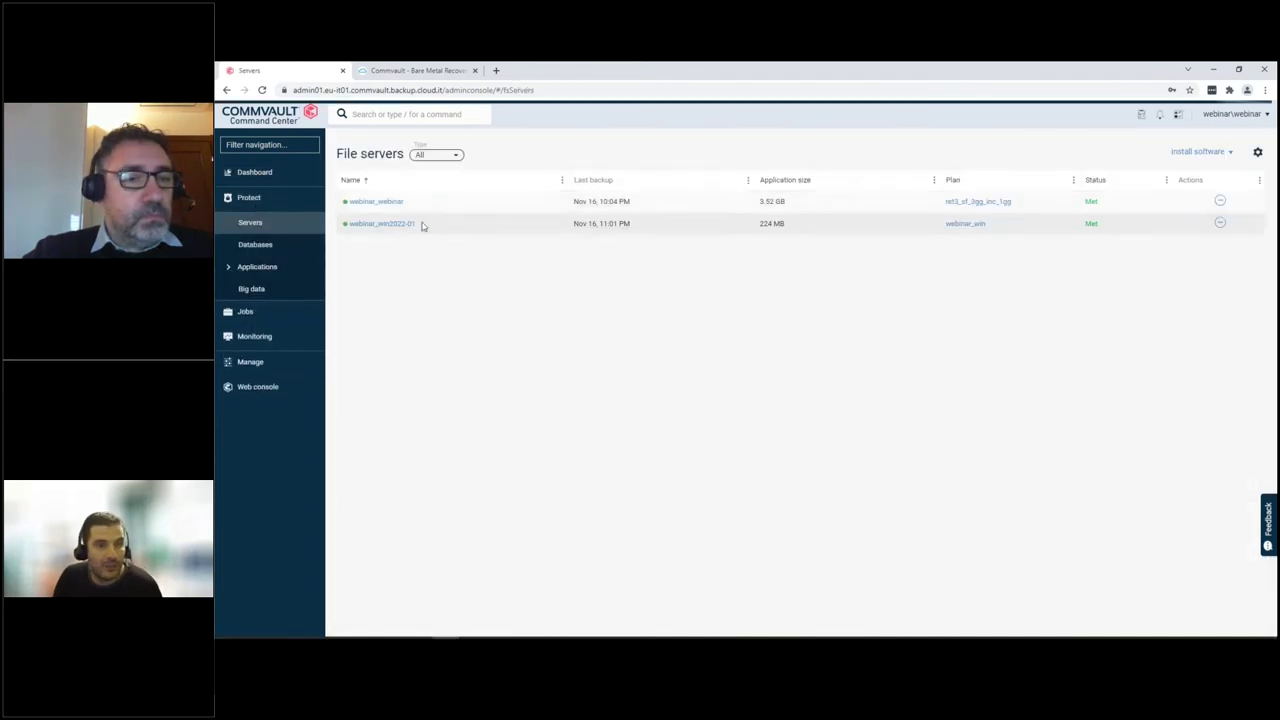
click(412, 223)
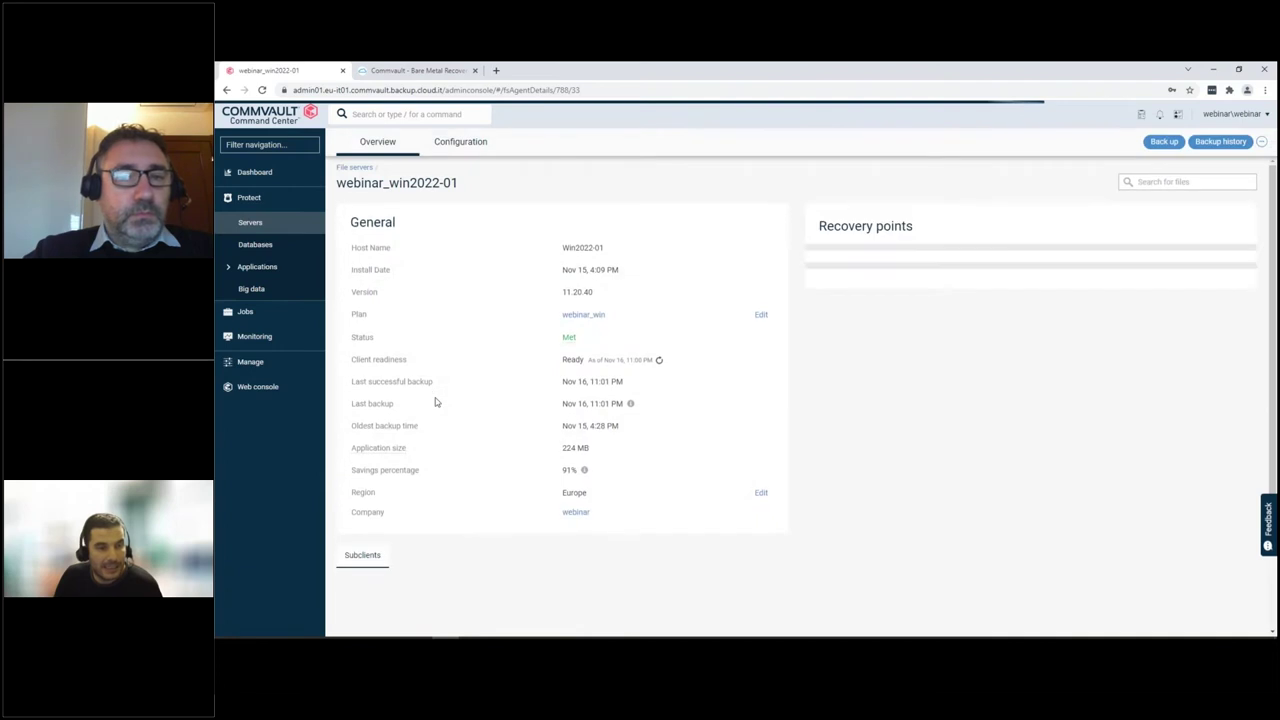
scroll(437, 400, down, 3)
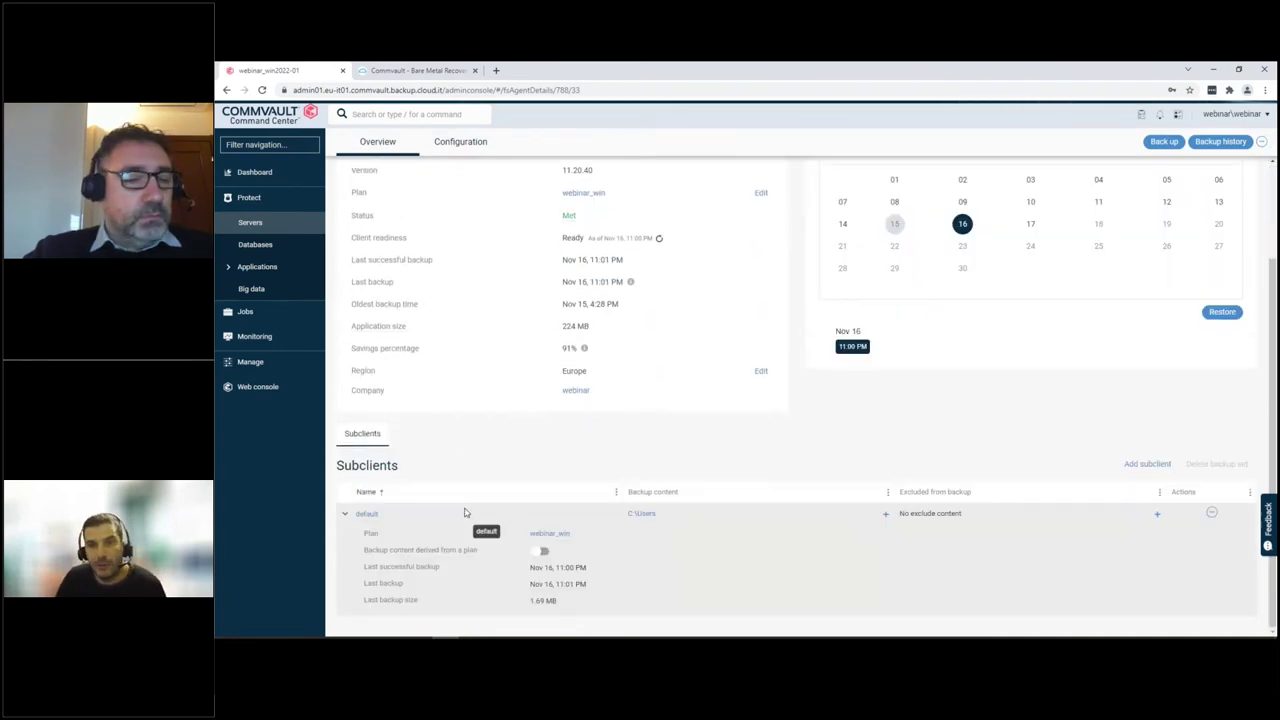
click(361, 519)
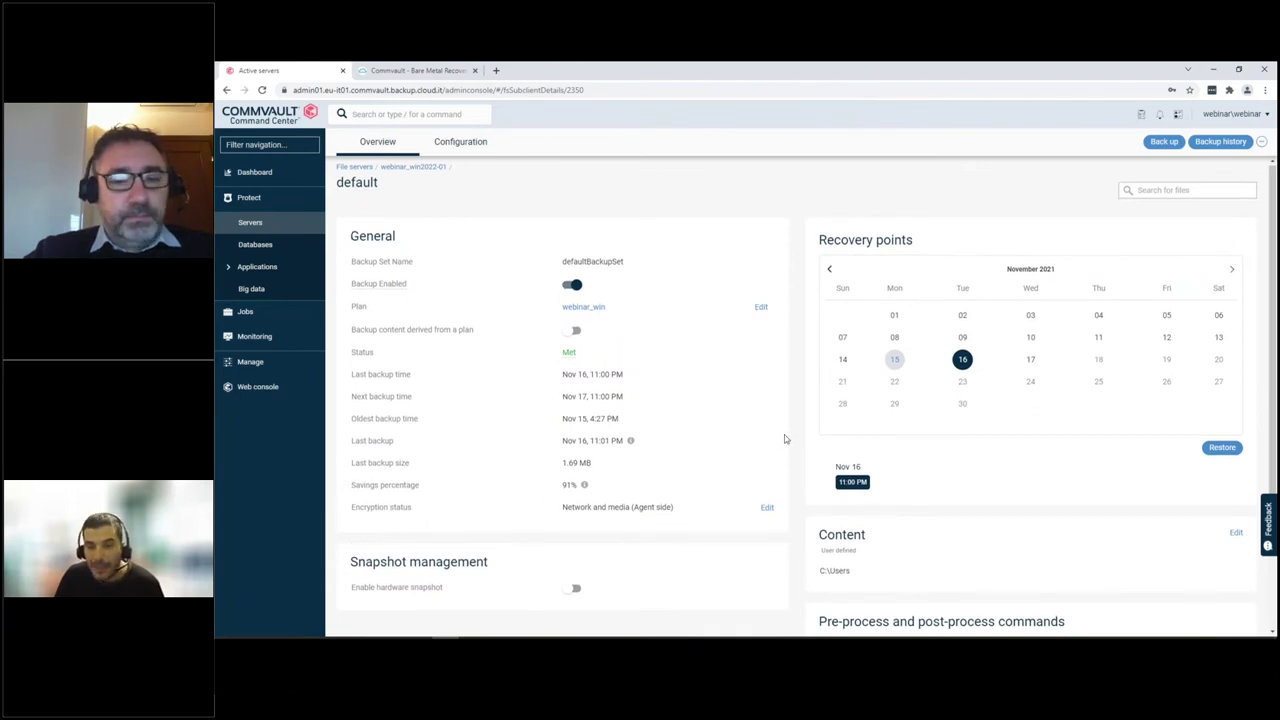
View the content settings of the Windows subclient, including the Backup system state option, and close them without changes.
scroll(784, 436, down, 2)
scroll(784, 438, down, 1)
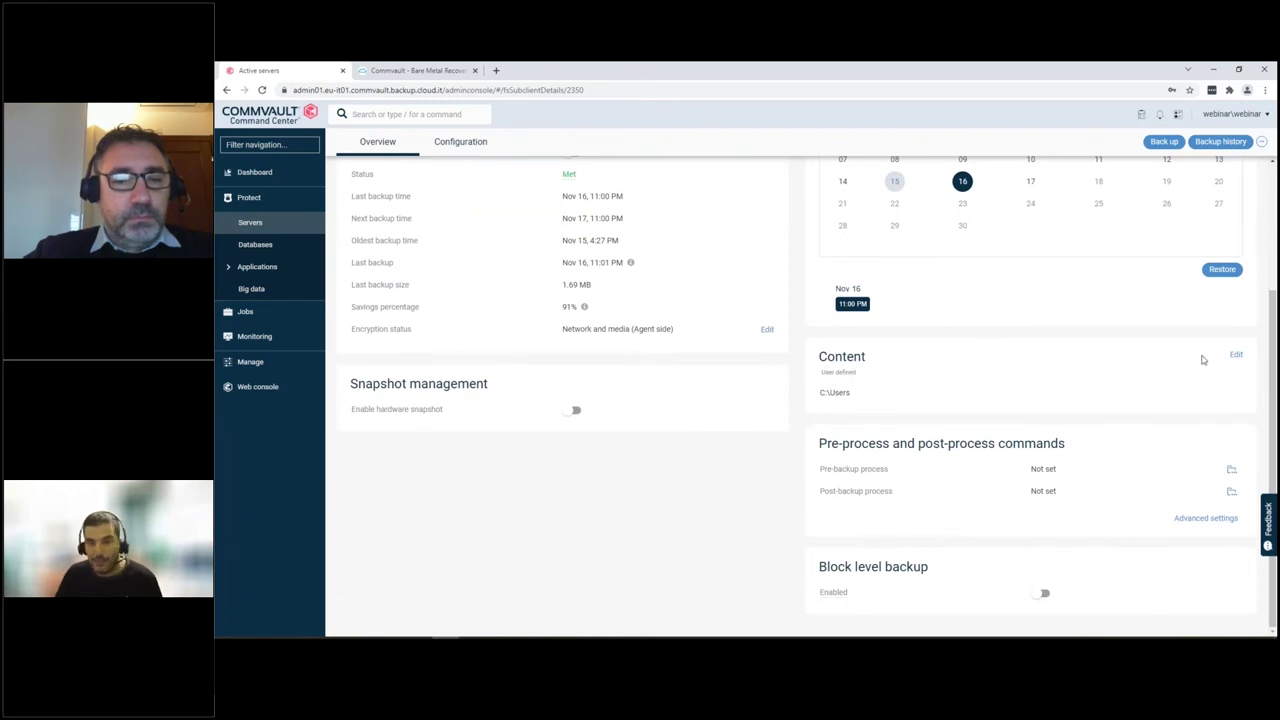
click(1236, 356)
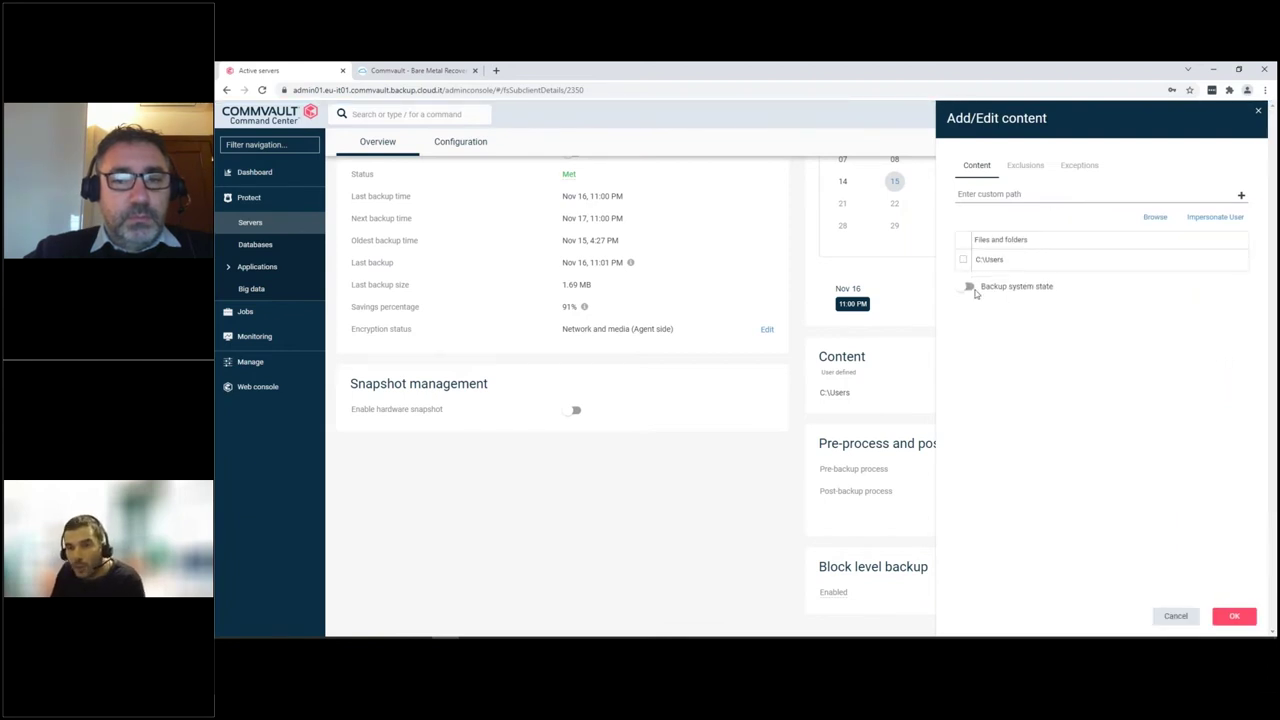
click(1258, 111)
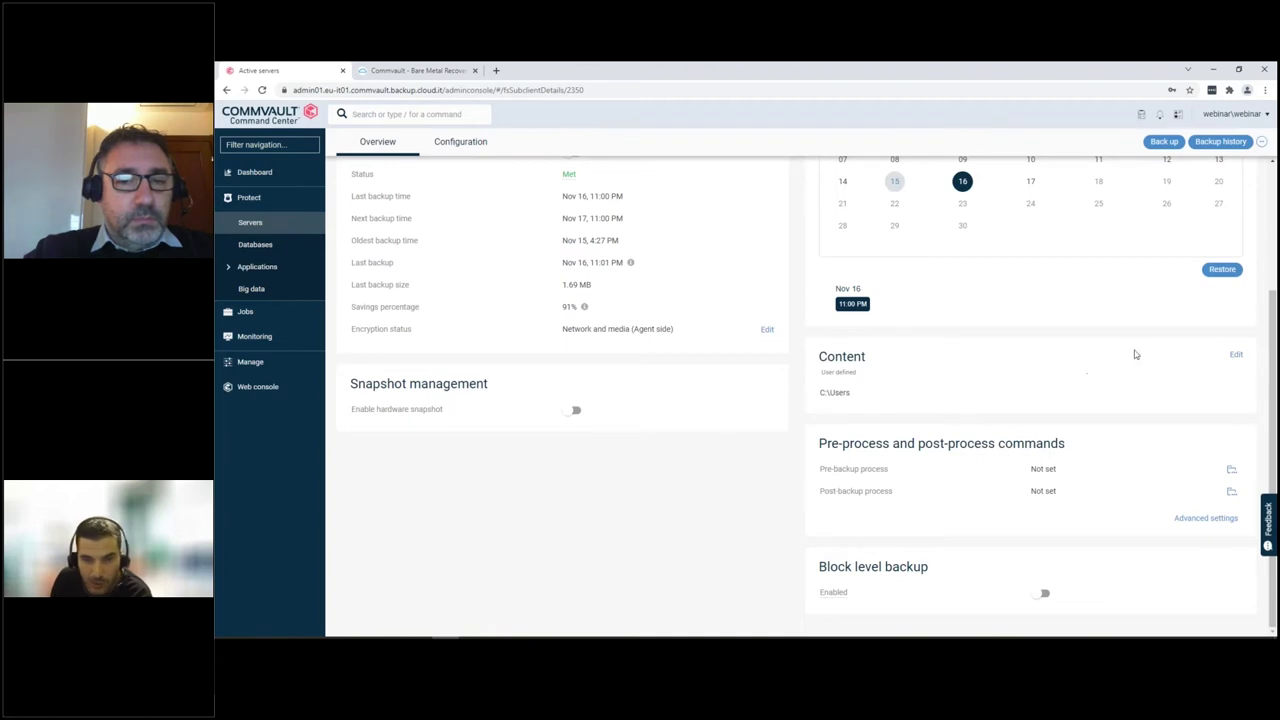
Turn on Backup system state alongside C:\Users in the Windows subclient's content settings, and discard the edit.
click(1235, 356)
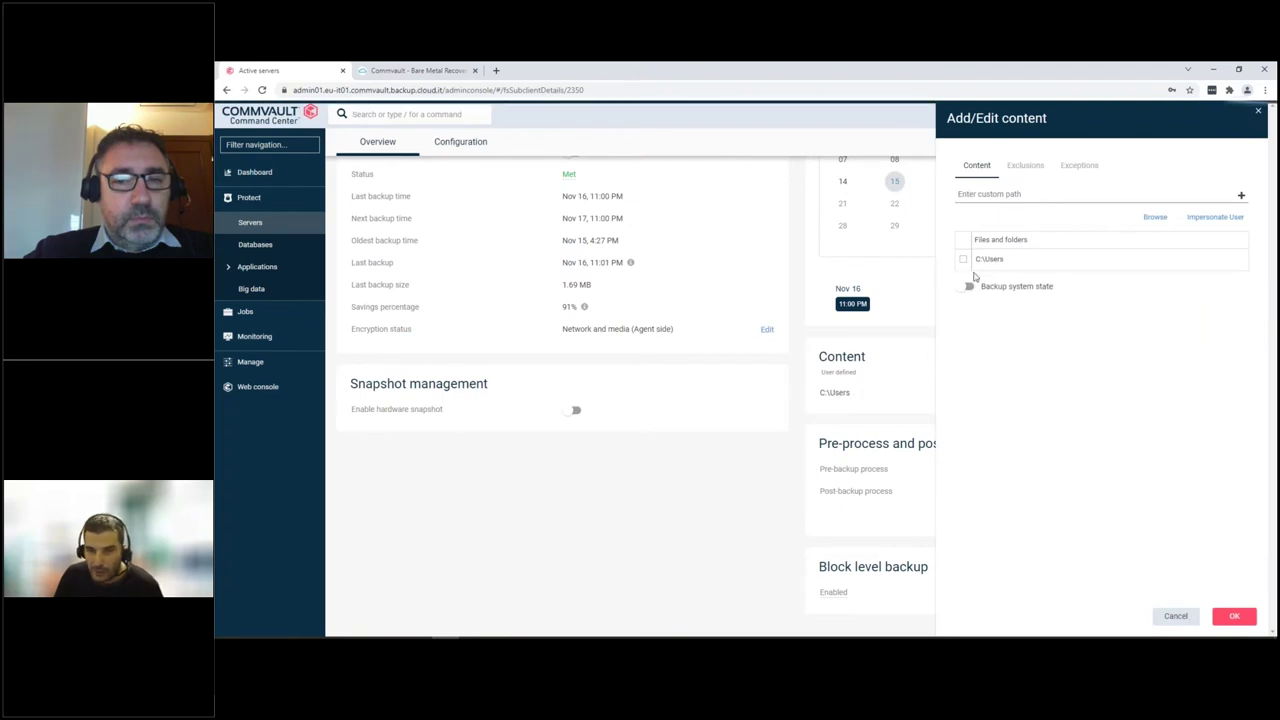
drag(978, 261, 978, 277)
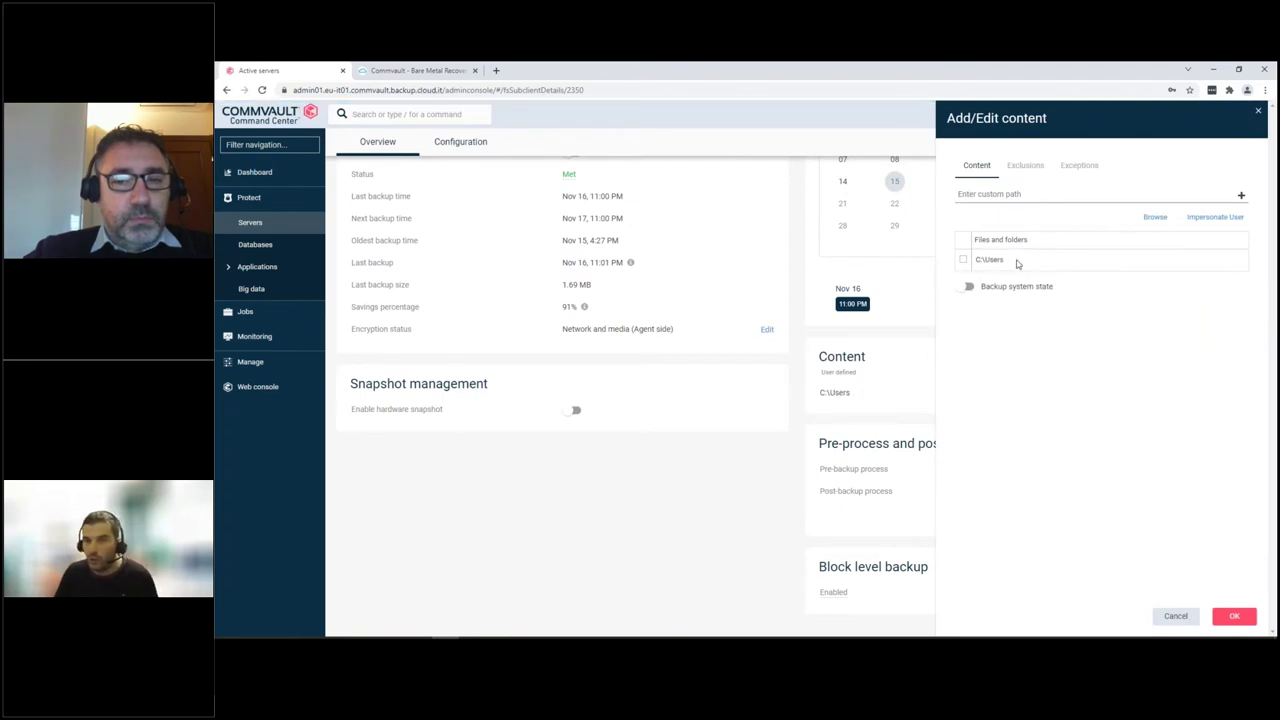
click(965, 287)
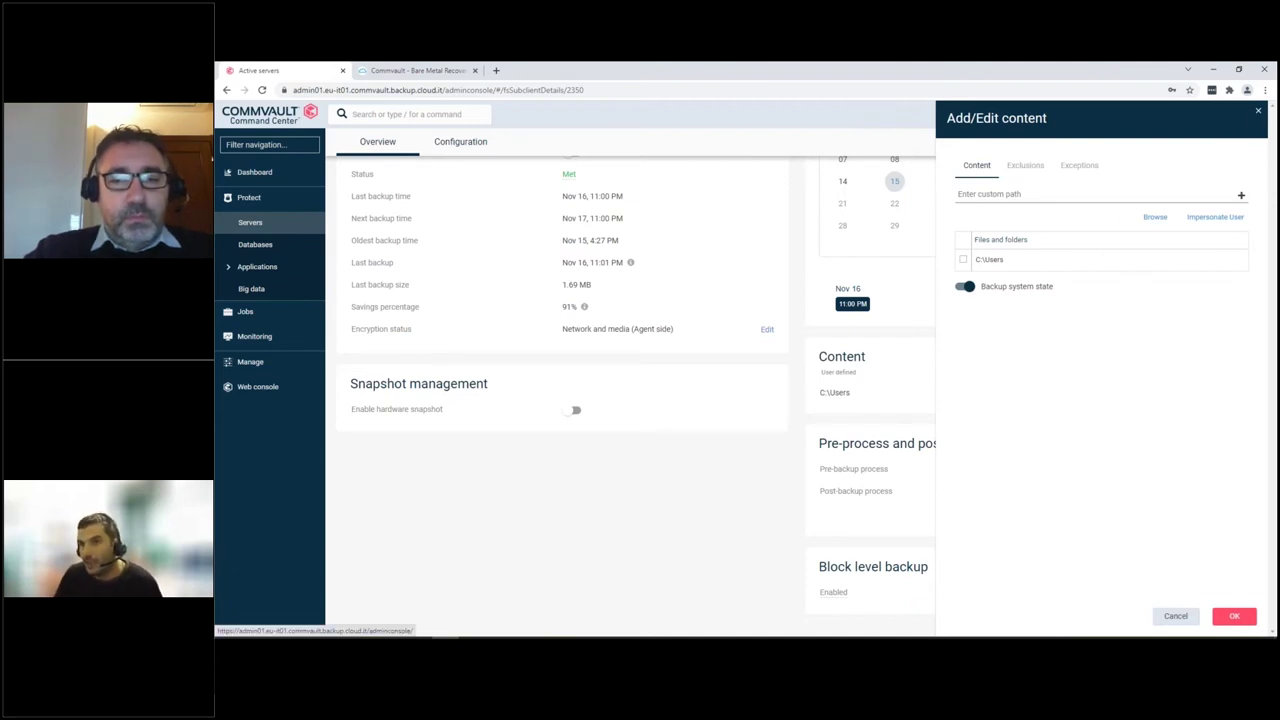
click(1257, 112)
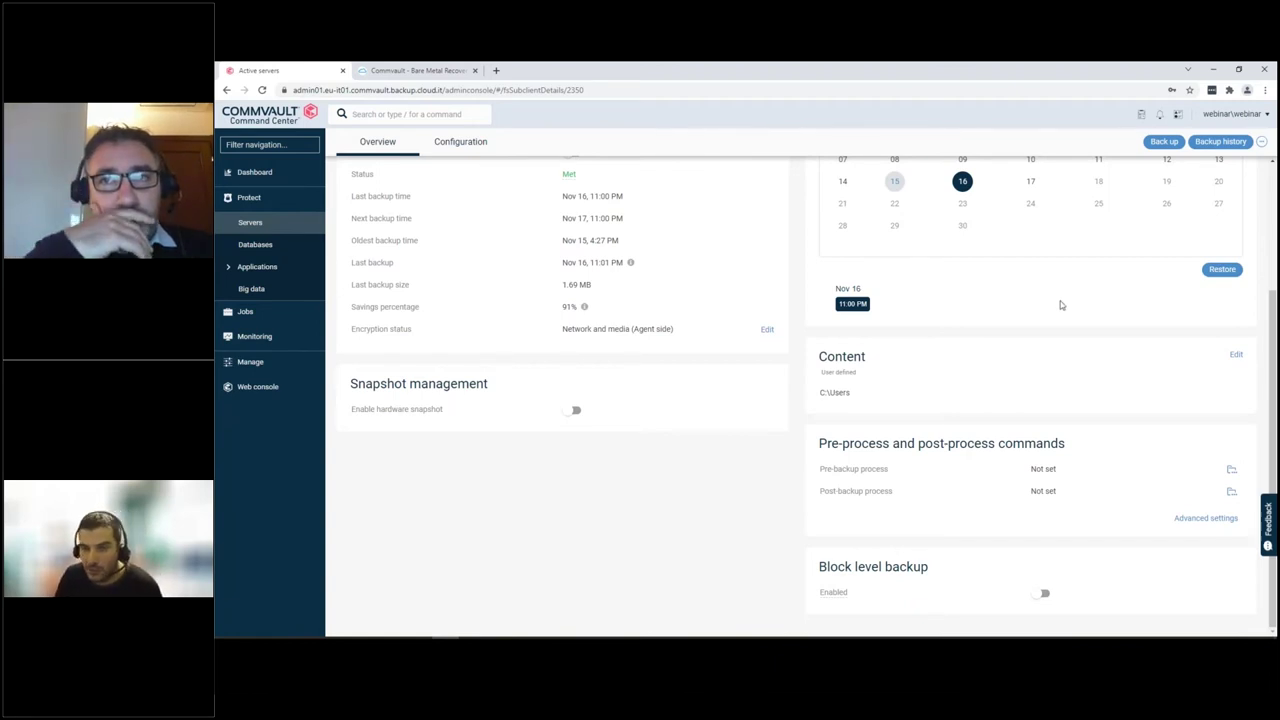
Return to the file servers and open the default subclient of webinar_webinar.
click(265, 228)
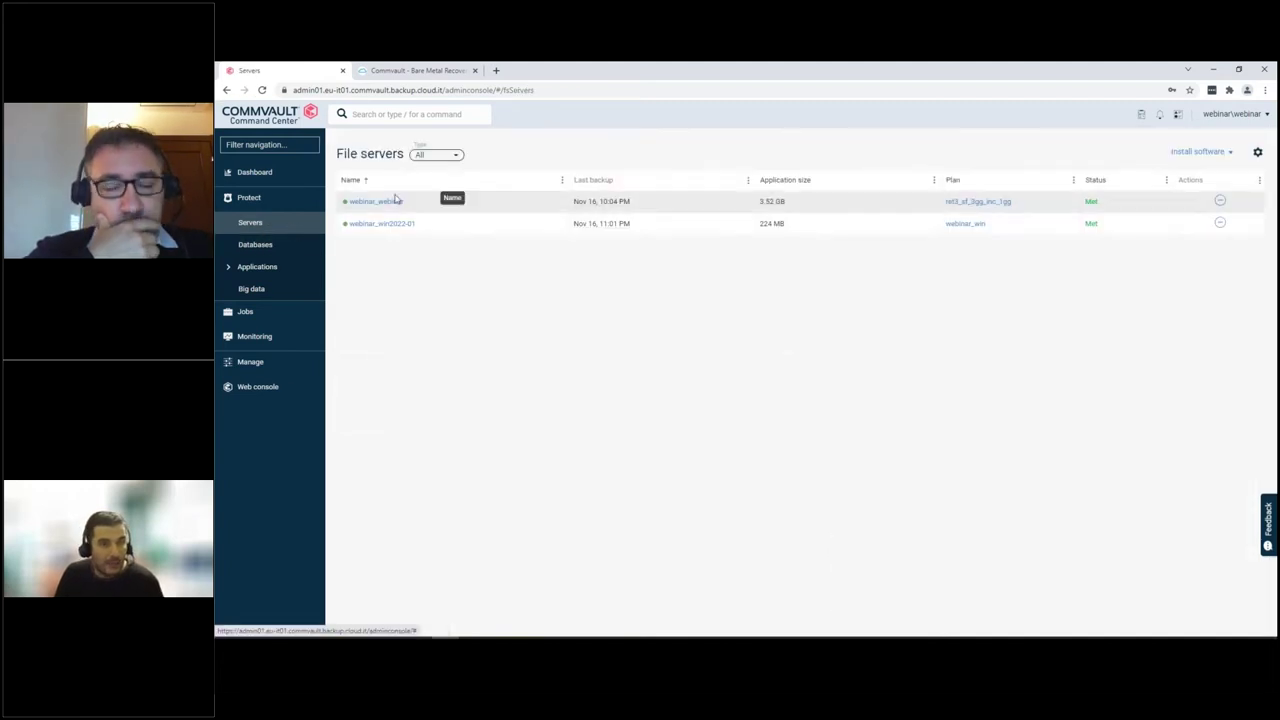
click(397, 204)
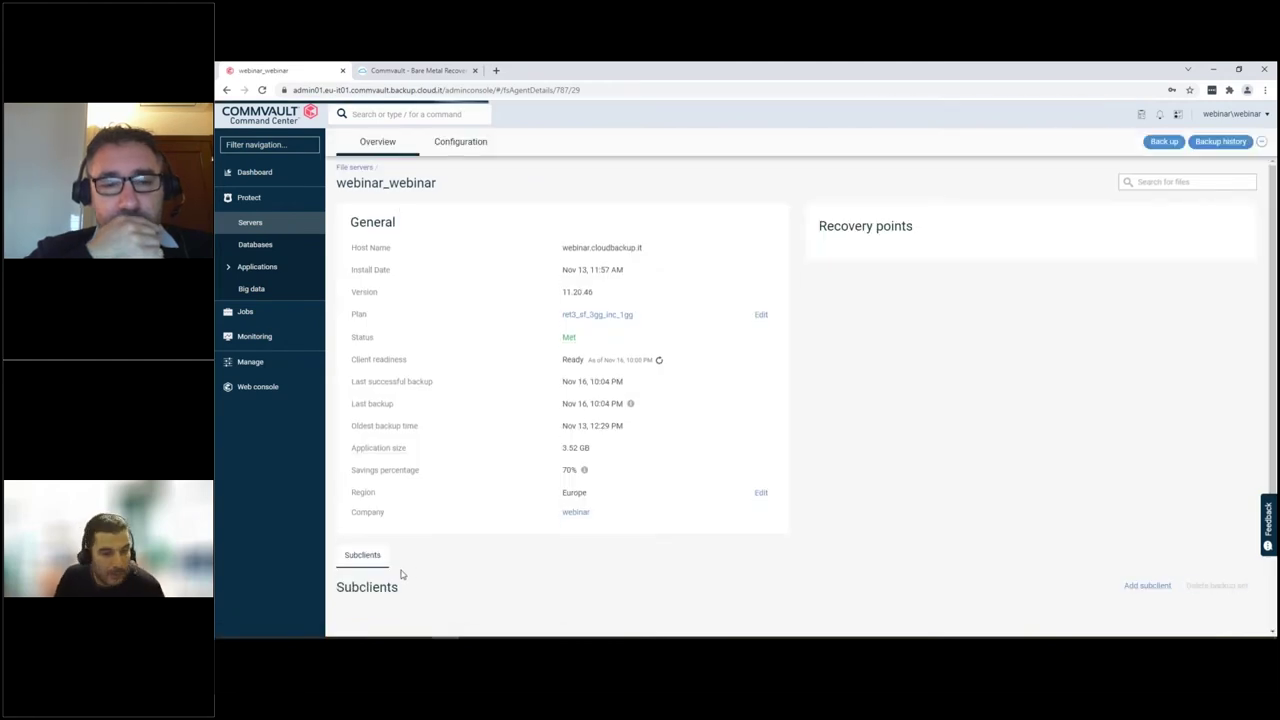
scroll(405, 541, down, 1)
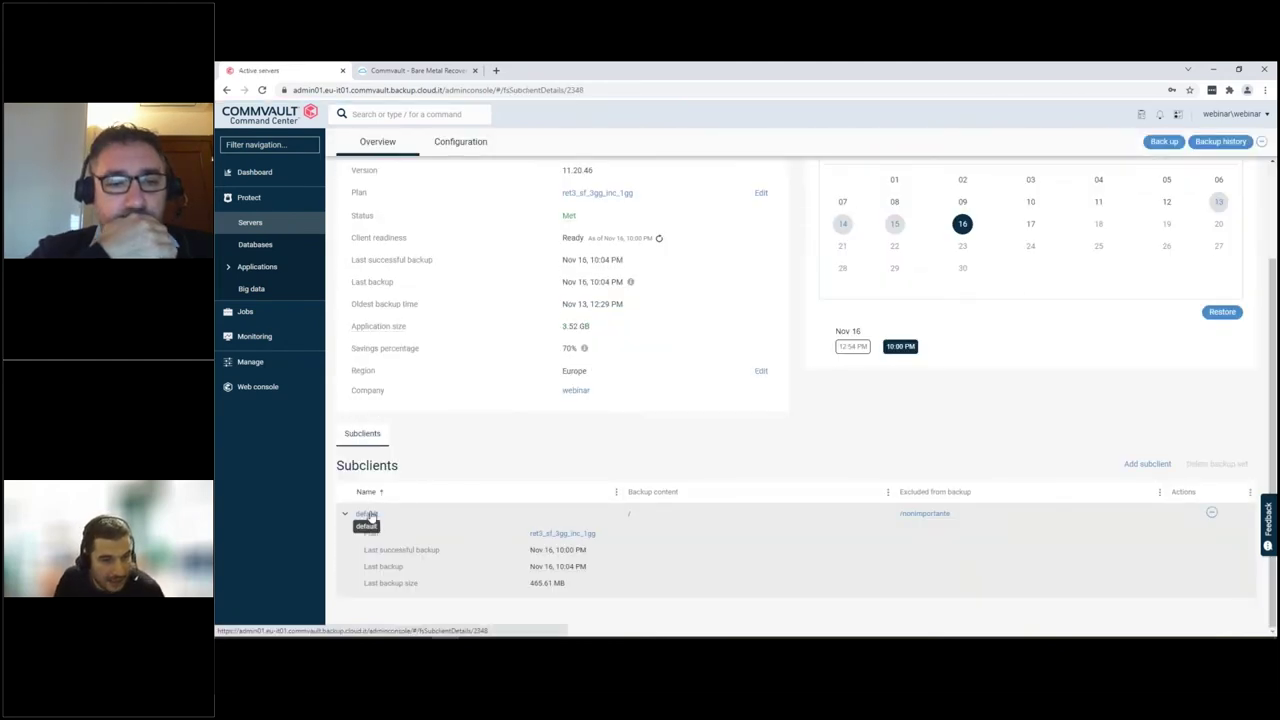
click(373, 512)
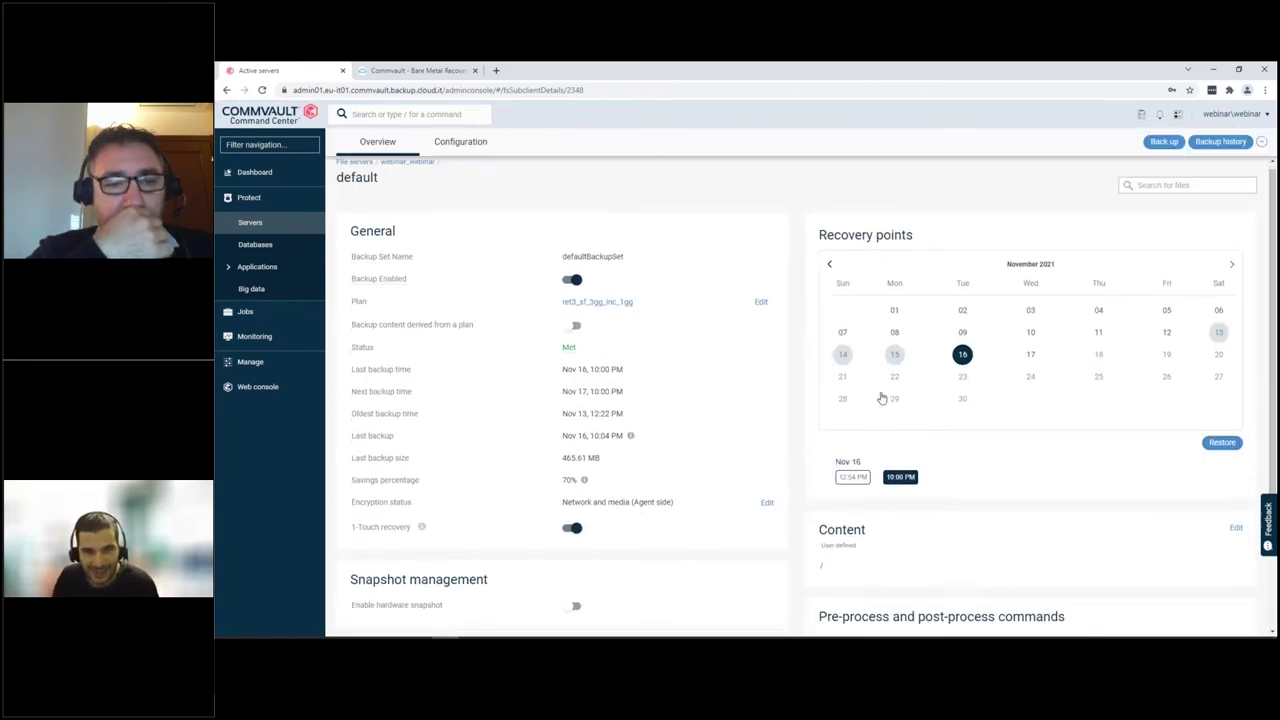
View the content and exclusions settings of the webinar_webinar default subclient.
scroll(882, 399, down, 1)
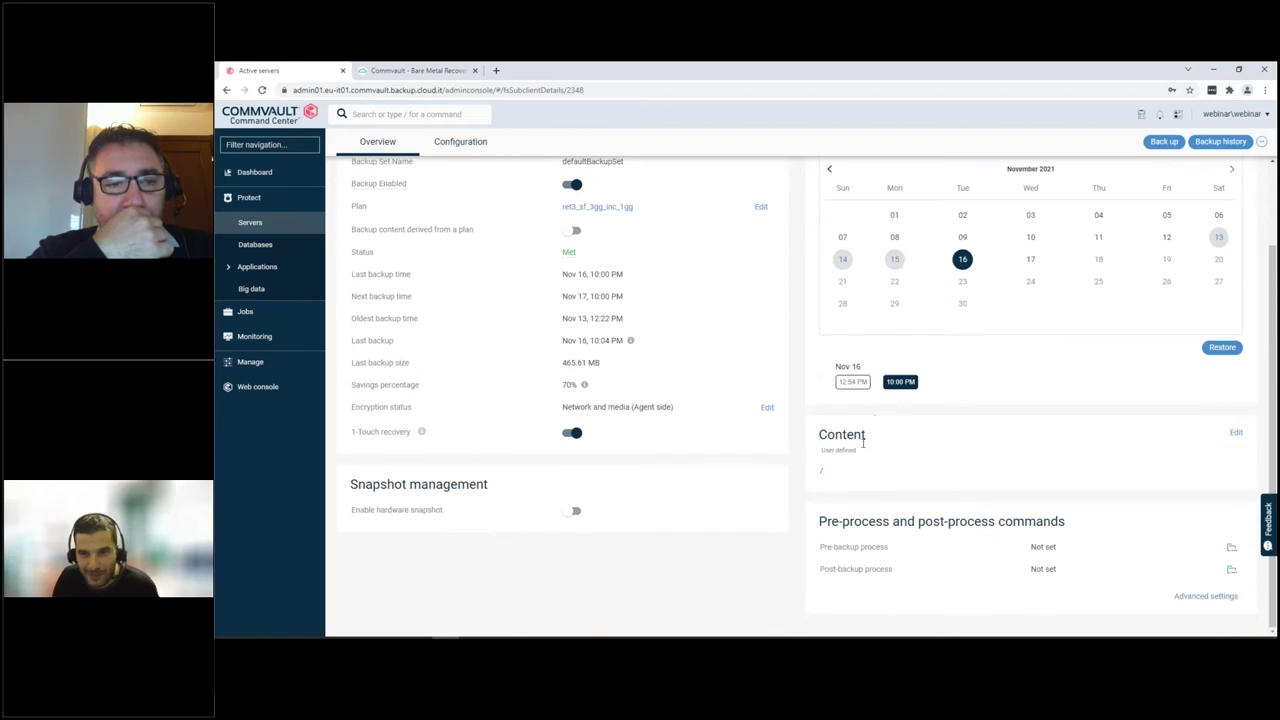
click(1236, 432)
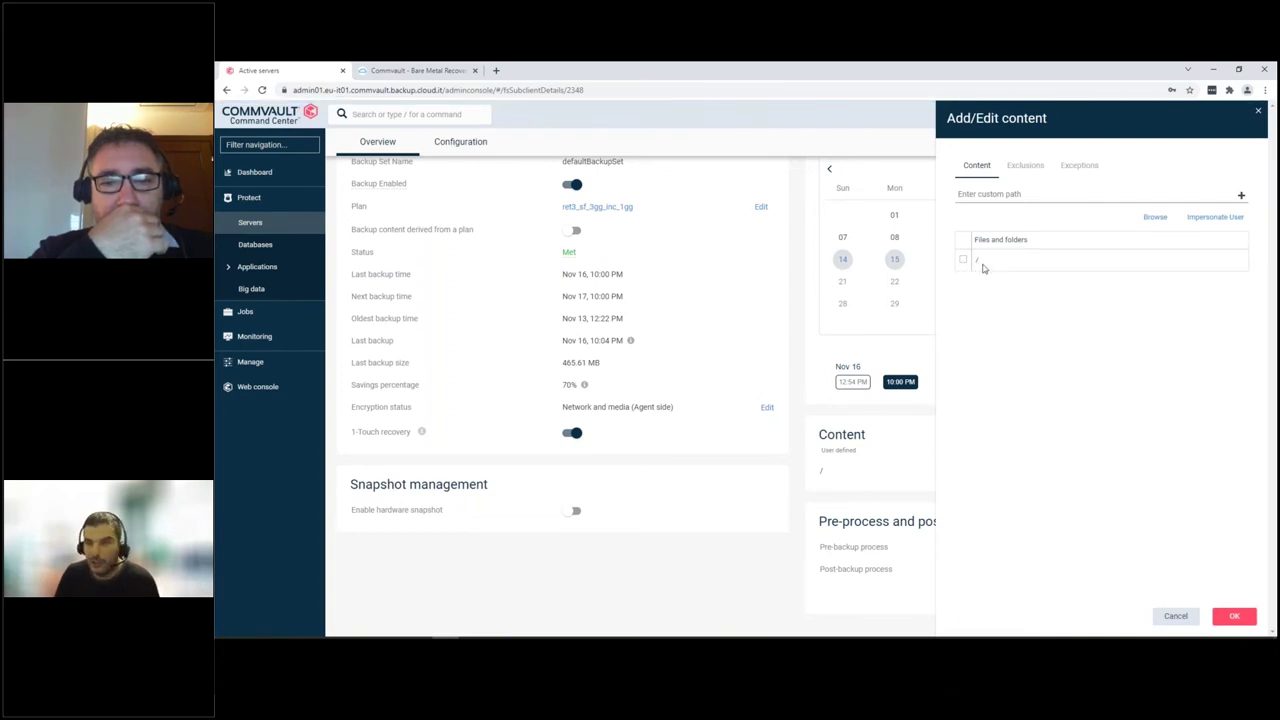
click(1016, 167)
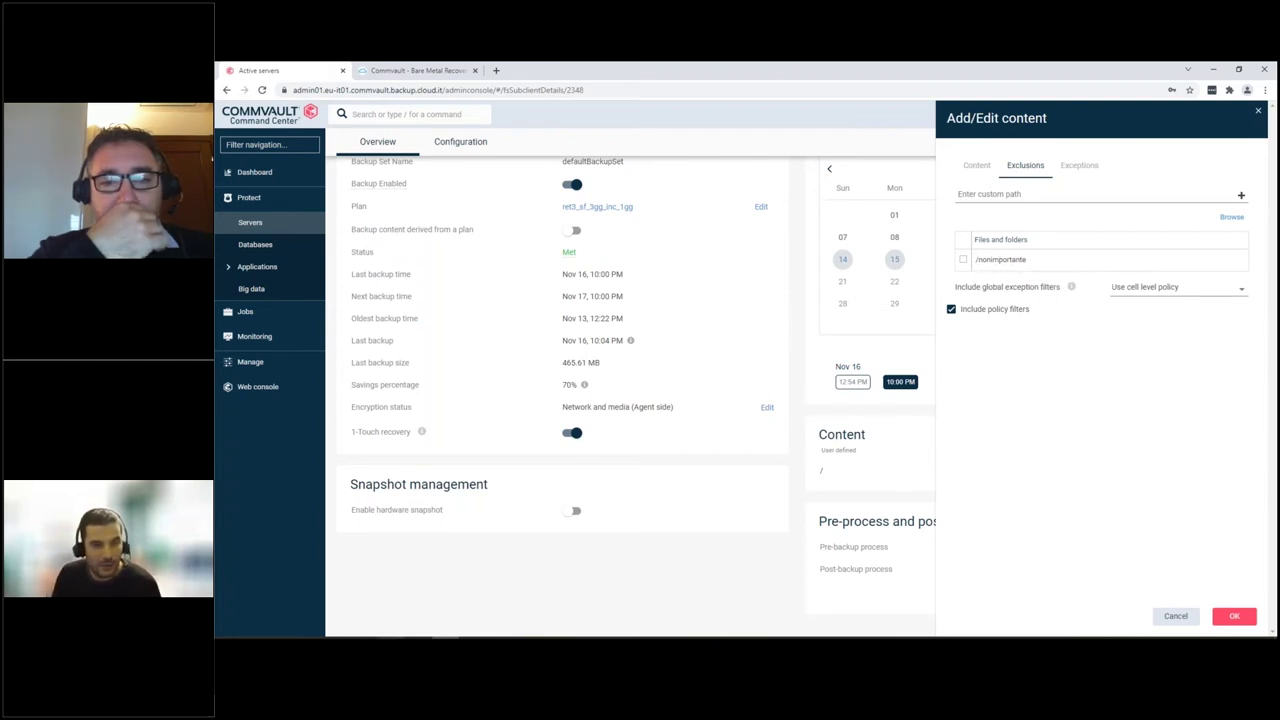
Switch to the PuTTY terminal, enlarge its window and list the contents of the root directory /.
click(392, 638)
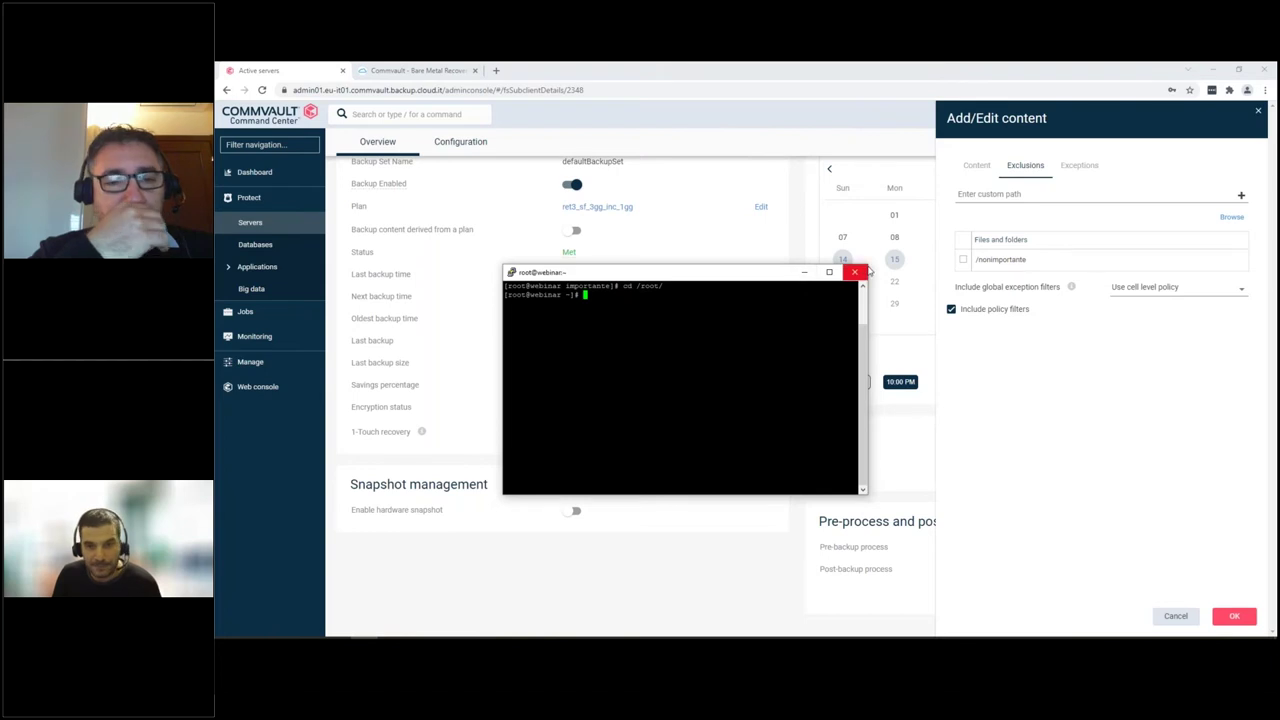
drag(867, 265, 915, 177)
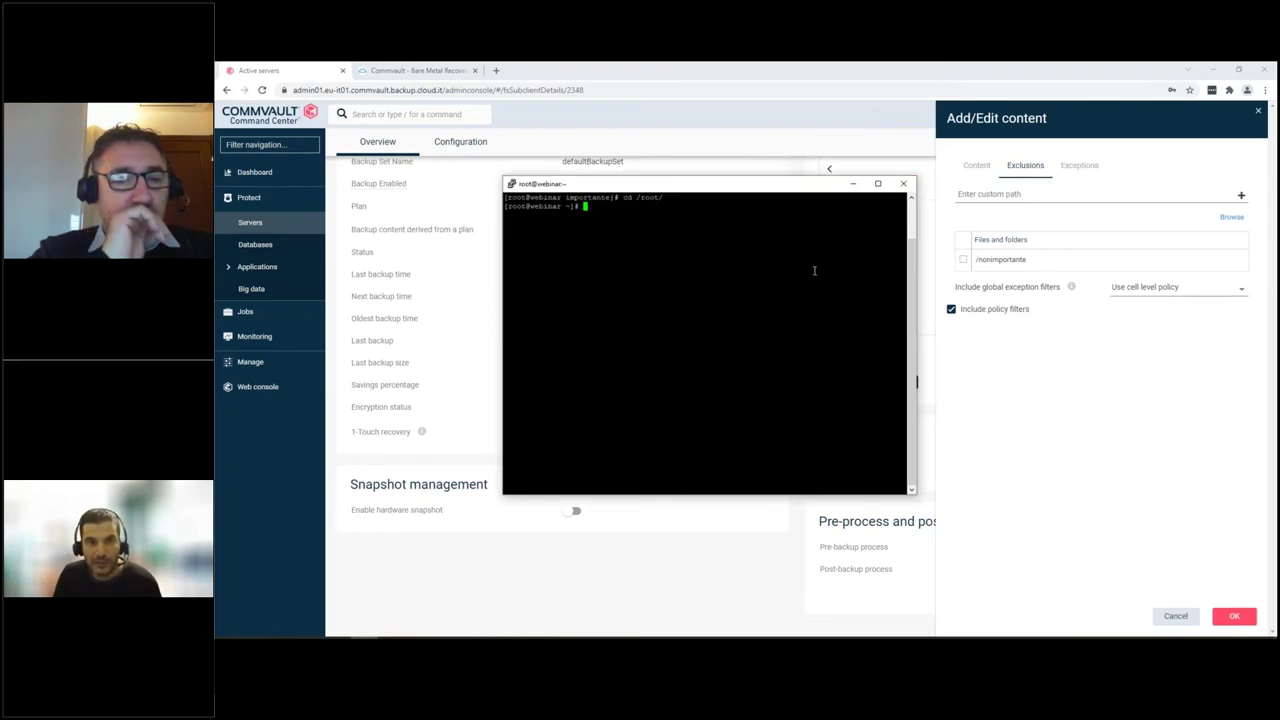
text(ls ~/)
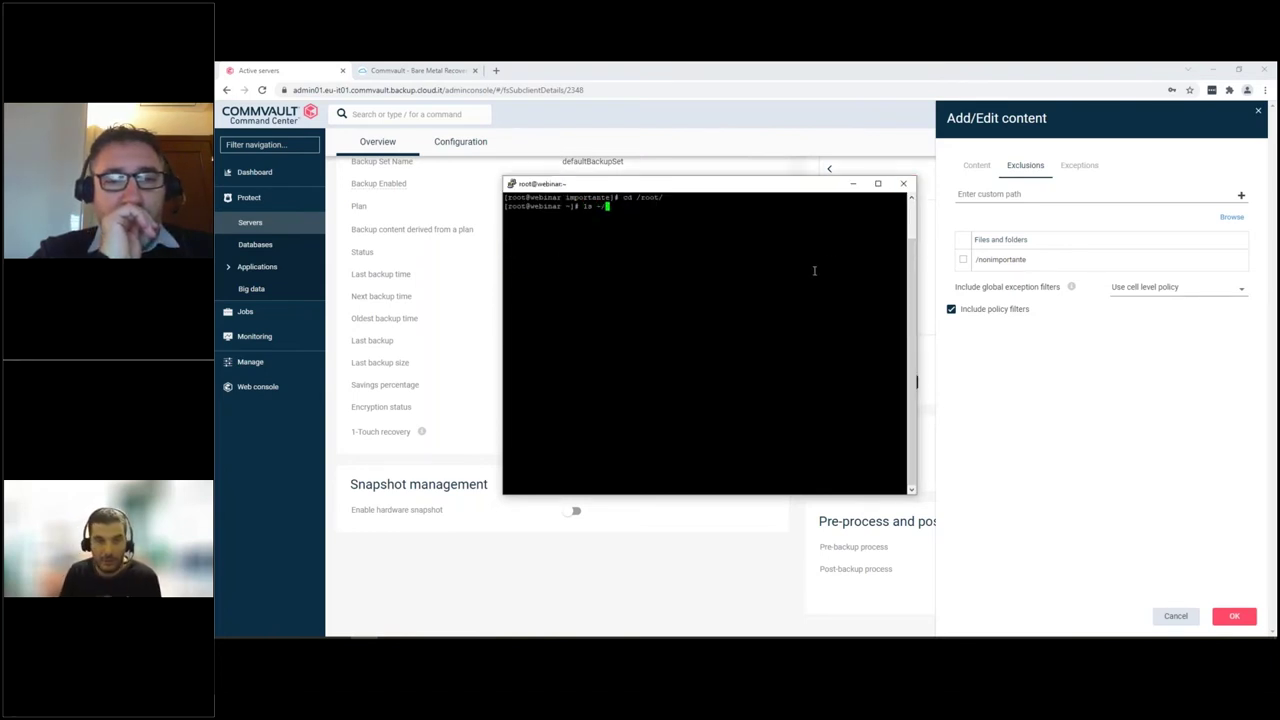
key(BackSpace)
key(BackSpace)
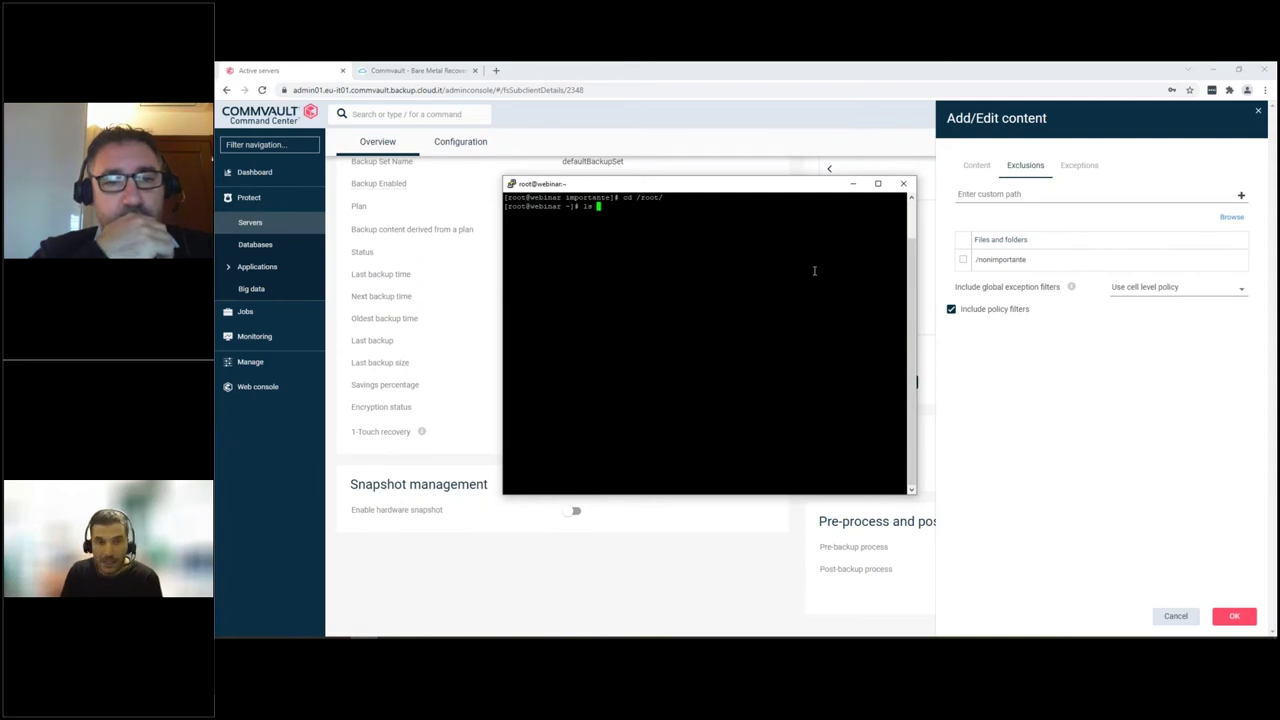
key(Return)
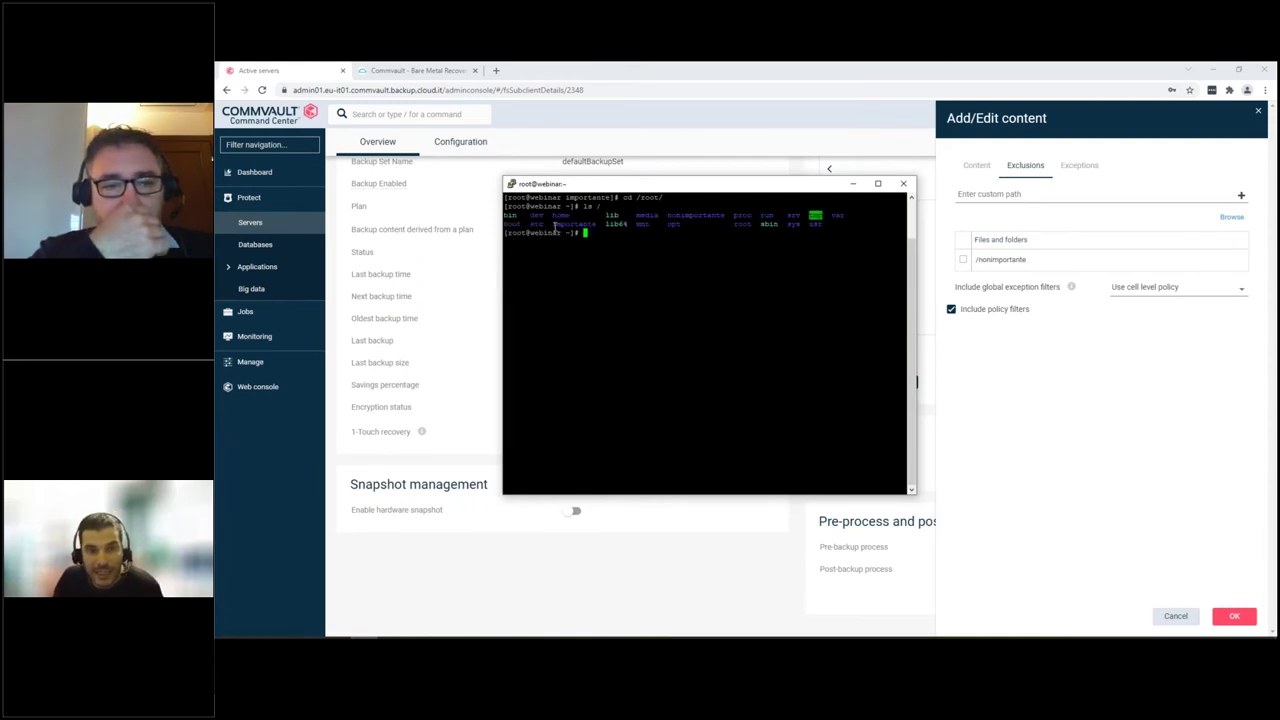
drag(553, 224, 727, 215)
click(678, 242)
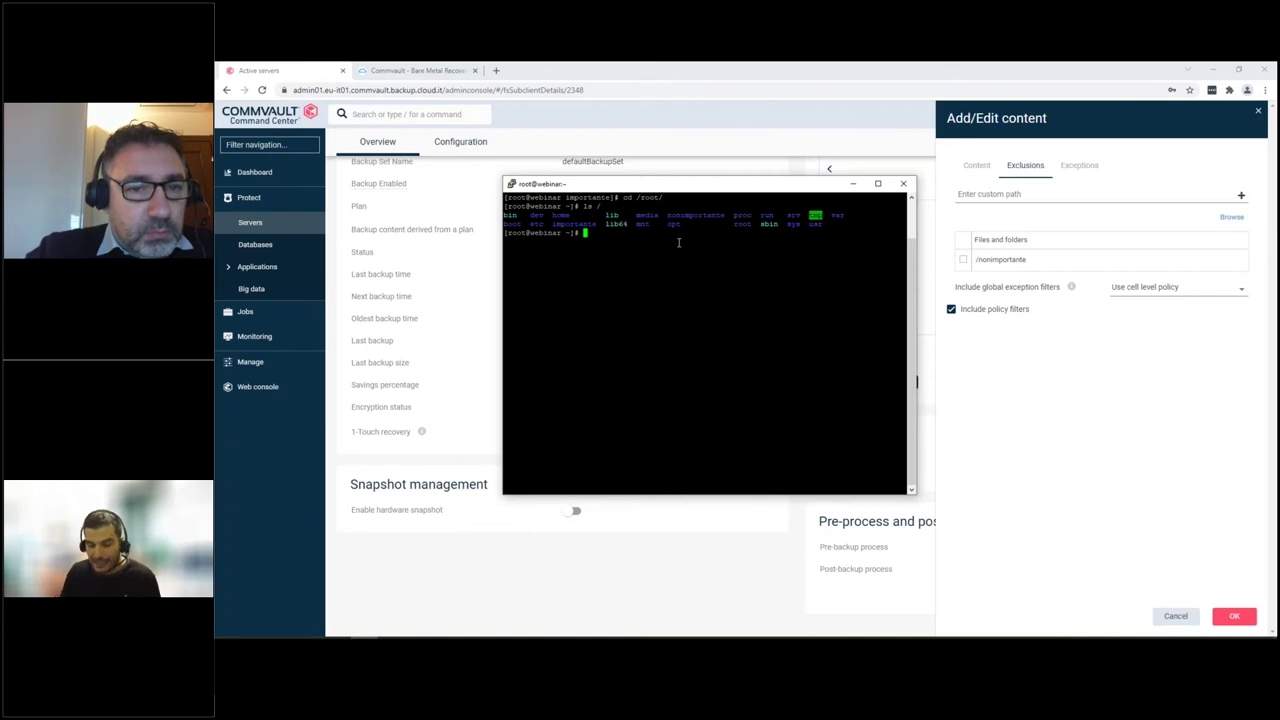
Change to the /importante directory in the terminal and list its files.
text(cd import)
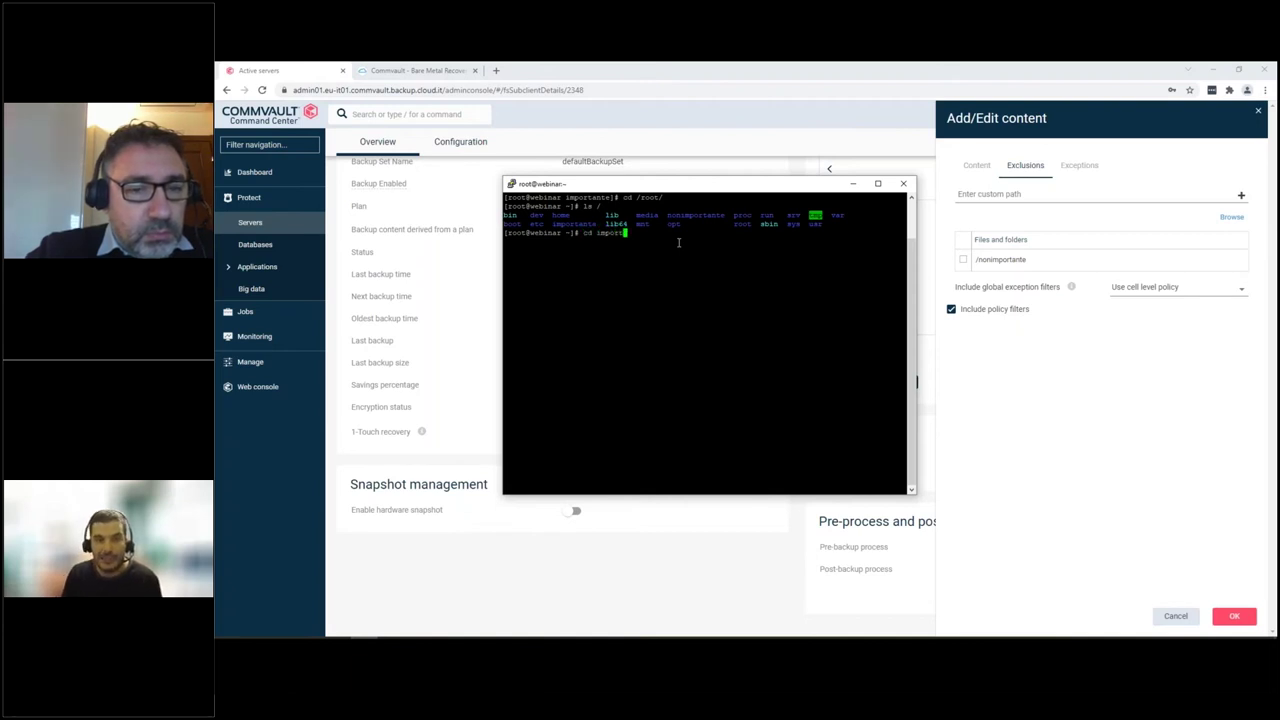
key(BackSpace)
key(BackSpace)
key(BackSpace)
key(BackSpace)
key(BackSpace)
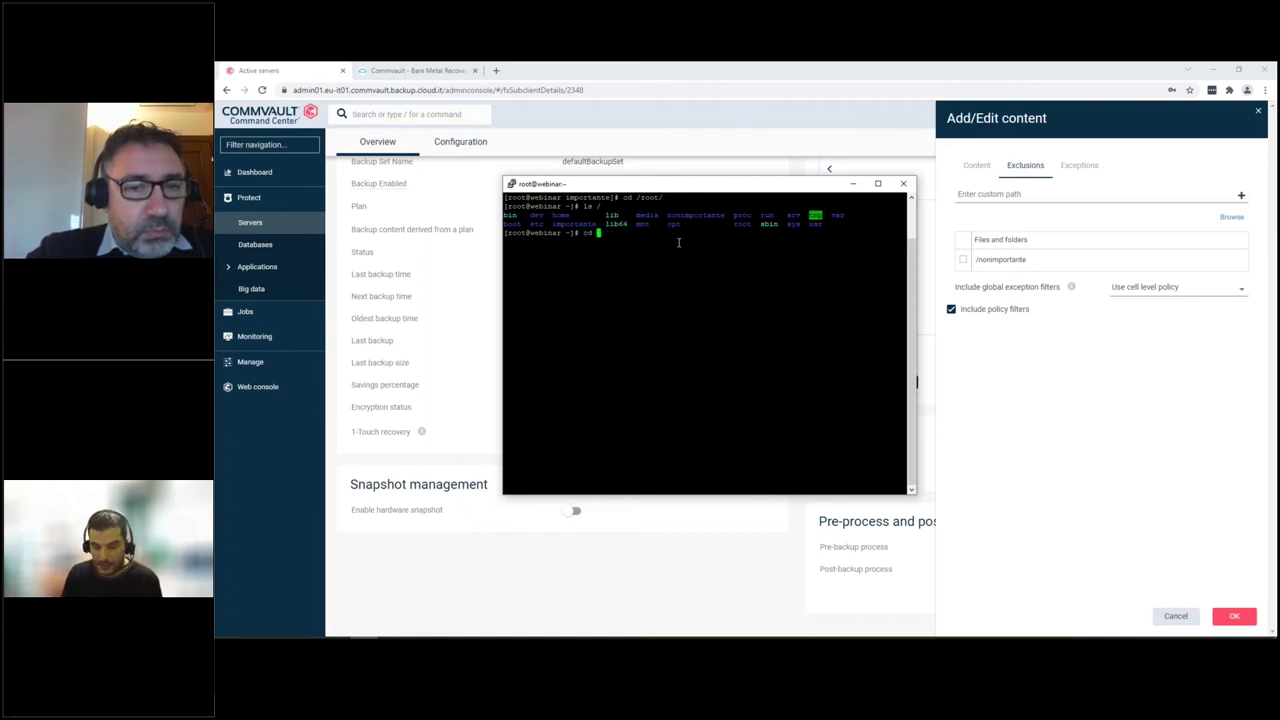
text(/importante)
key(Return)
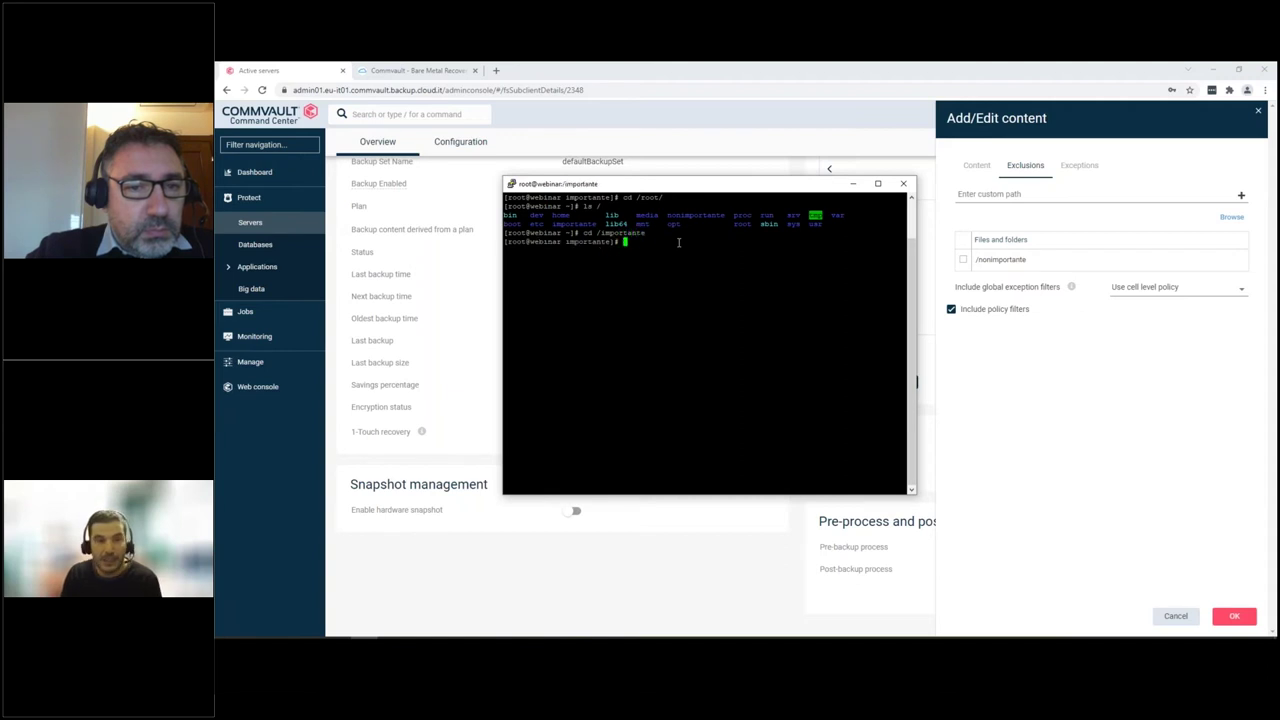
text(ls)
key(Return)
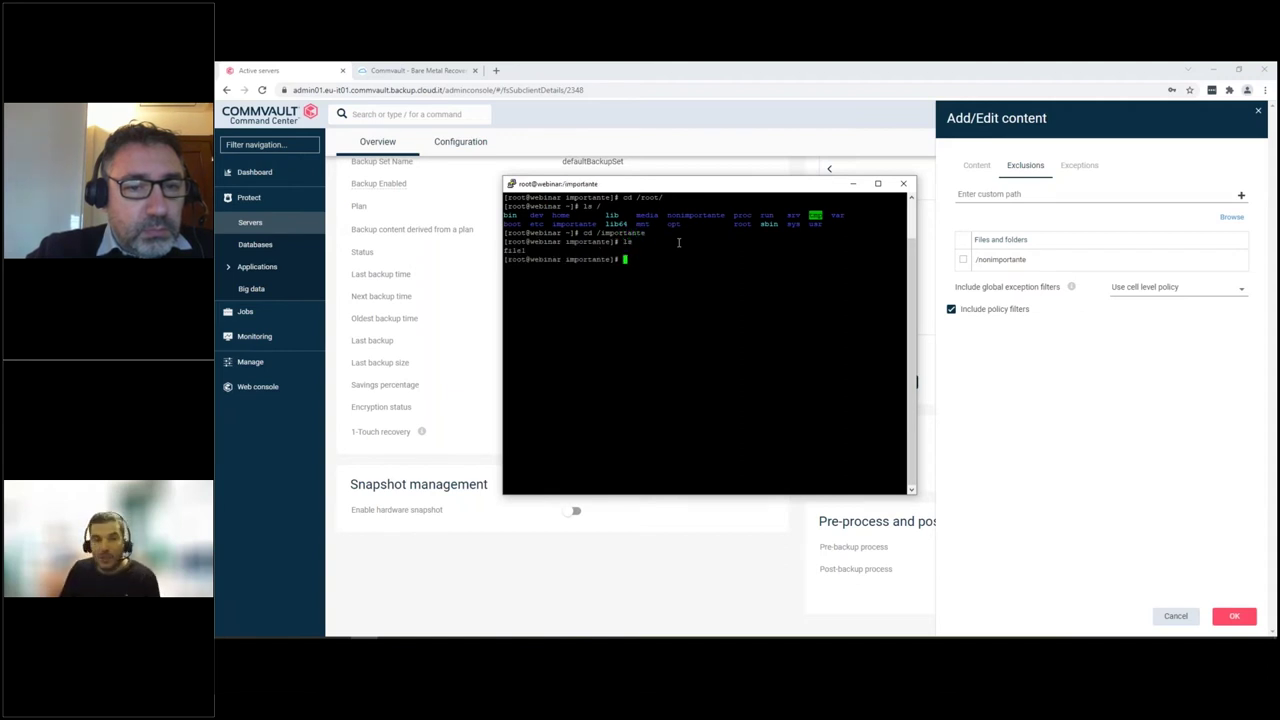
Delete file1 from /importante, answer y to the removal, and list the directory again.
text(rm file1)
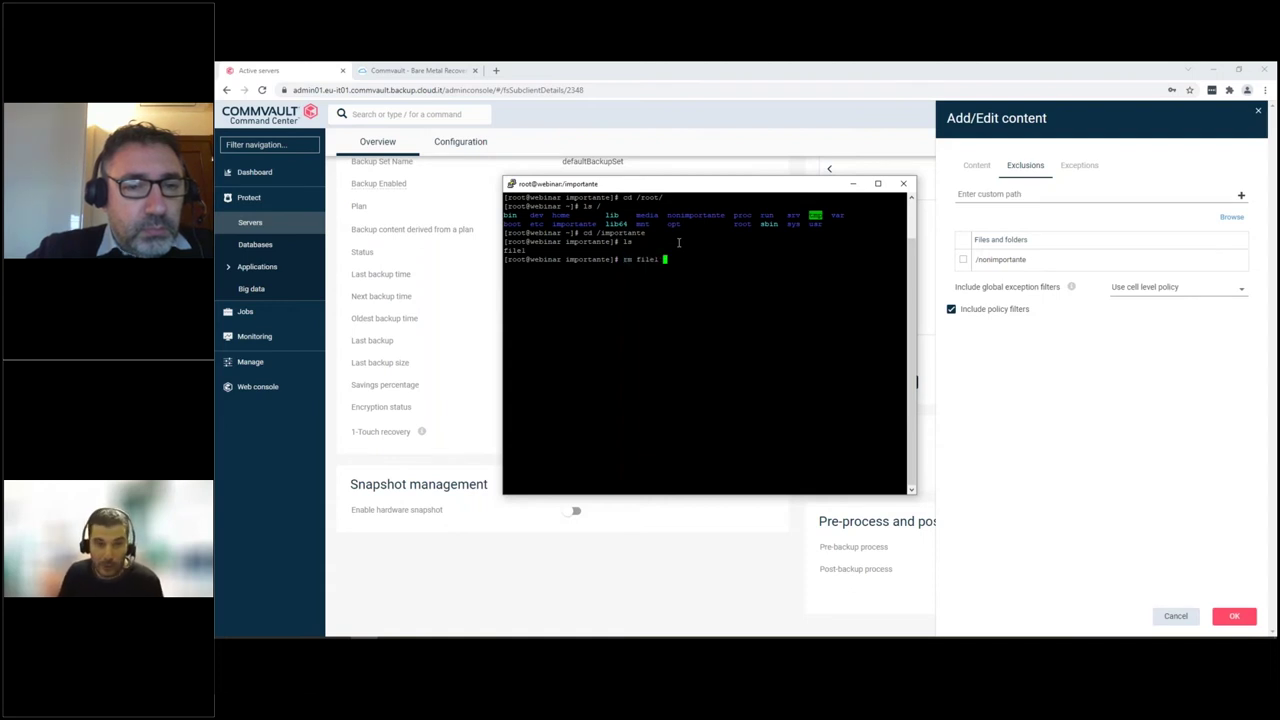
key(Return)
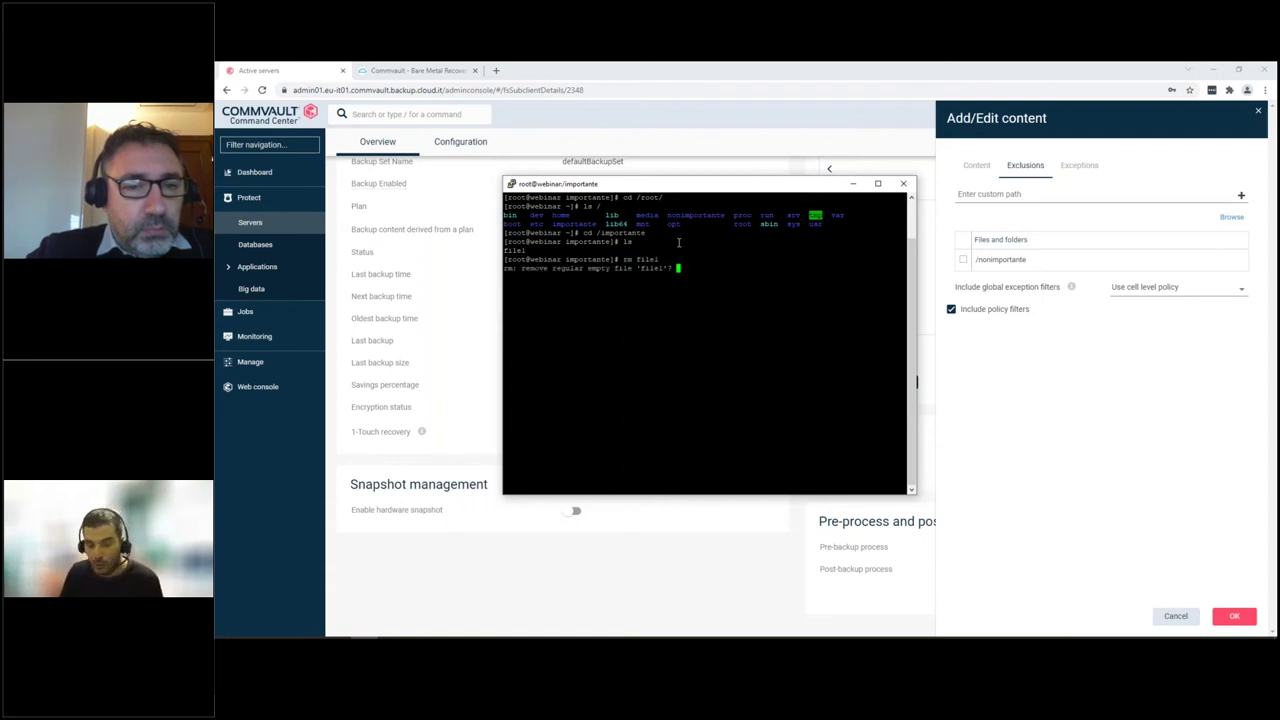
text(y)
key(Return)
text(ls)
key(Return)
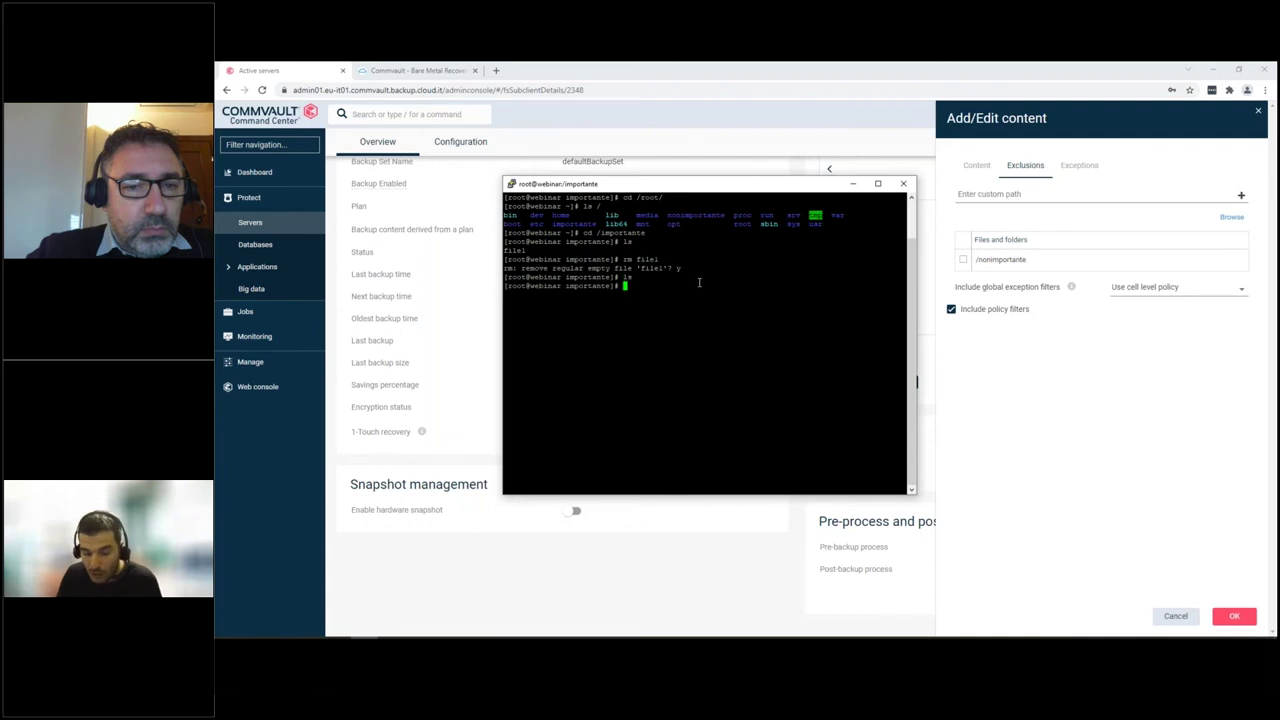
Return to Command Center, close the content settings, and browse the importante folder in the Nov 15 recovery point.
click(1050, 222)
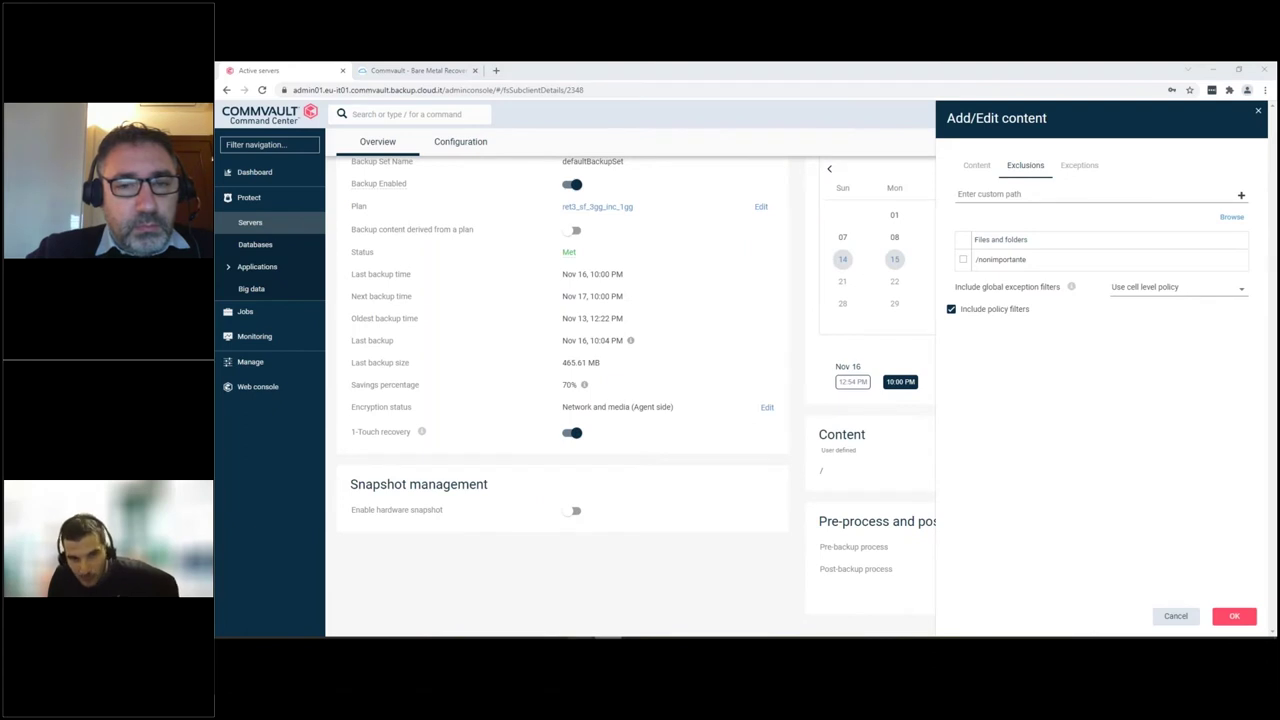
click(1257, 114)
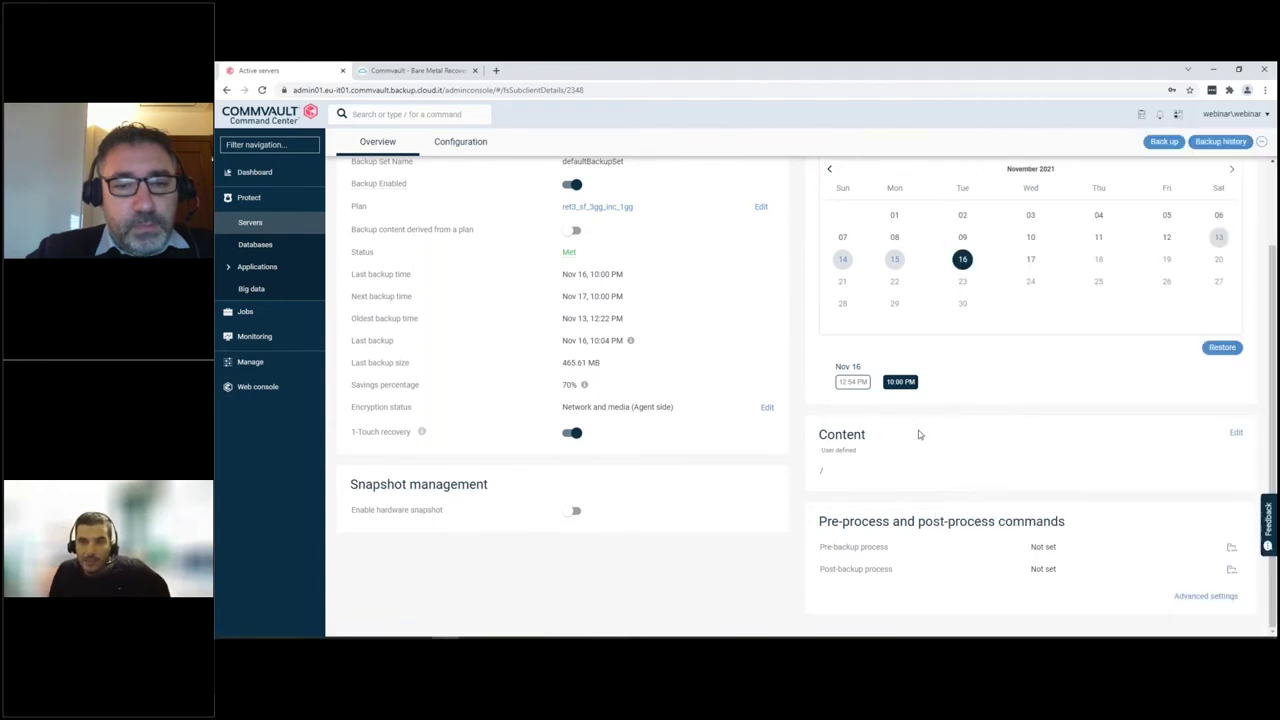
scroll(918, 430, up, 1)
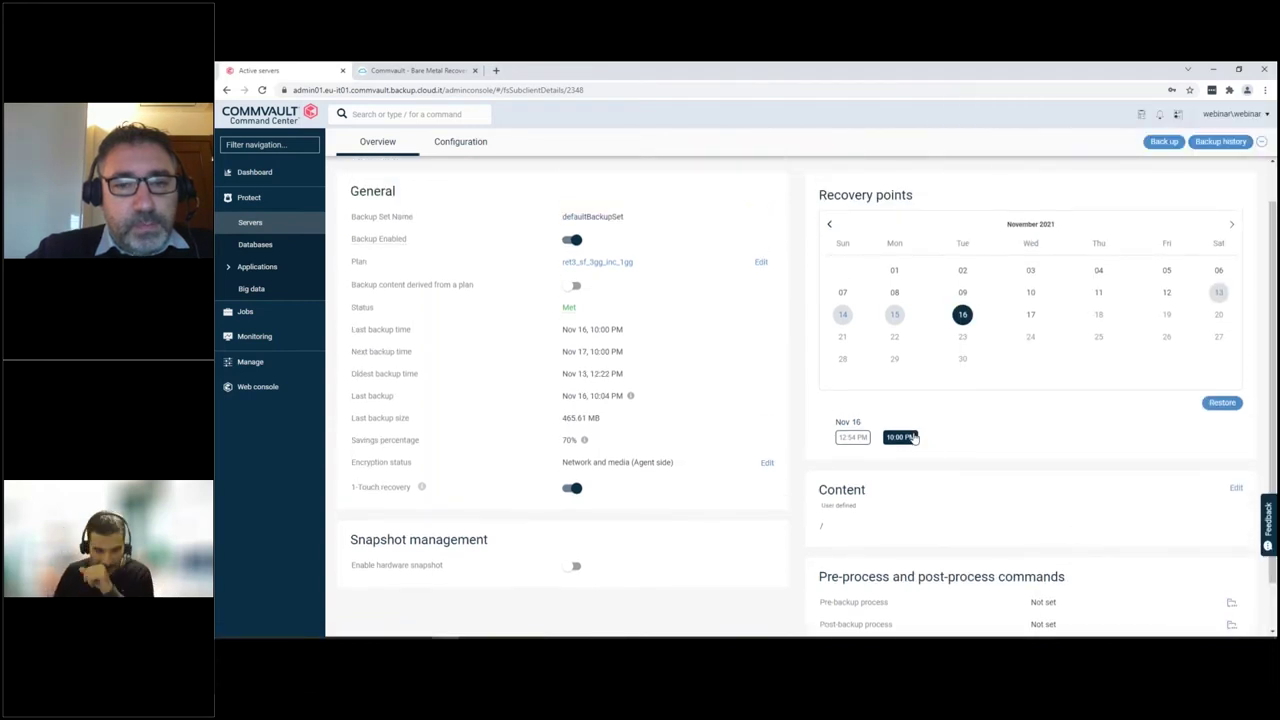
click(898, 317)
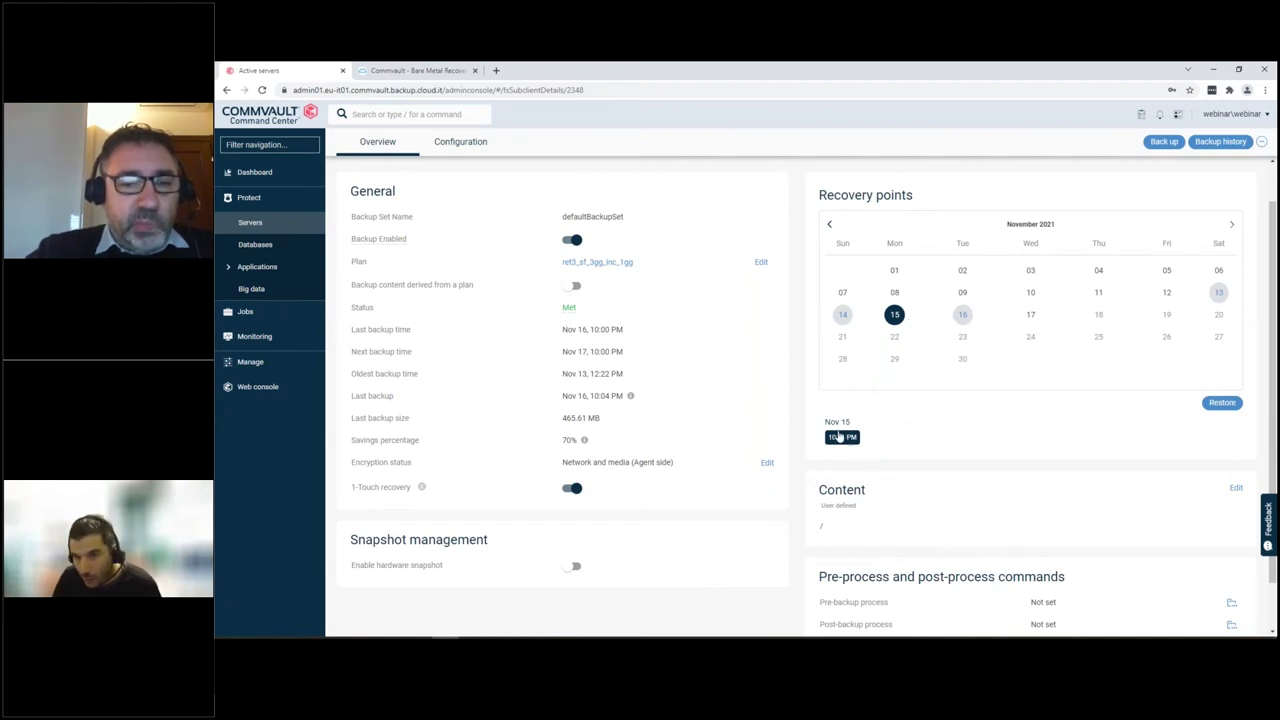
click(1219, 409)
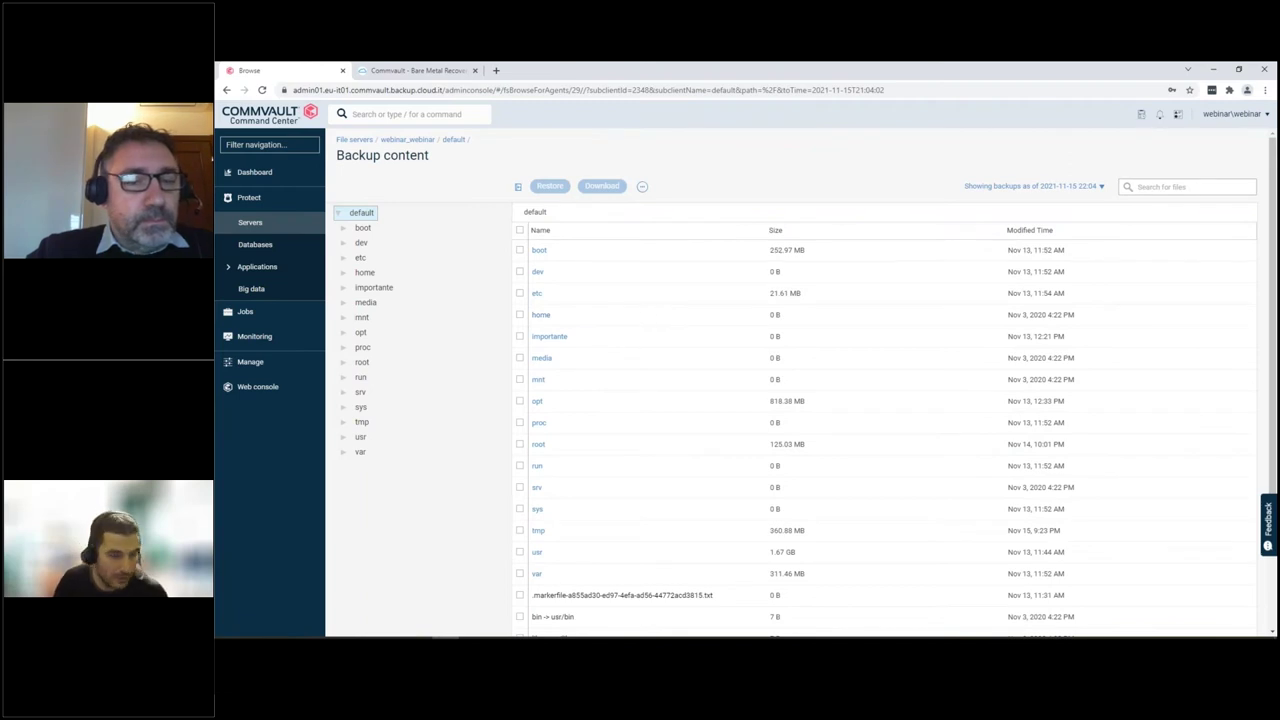
click(384, 289)
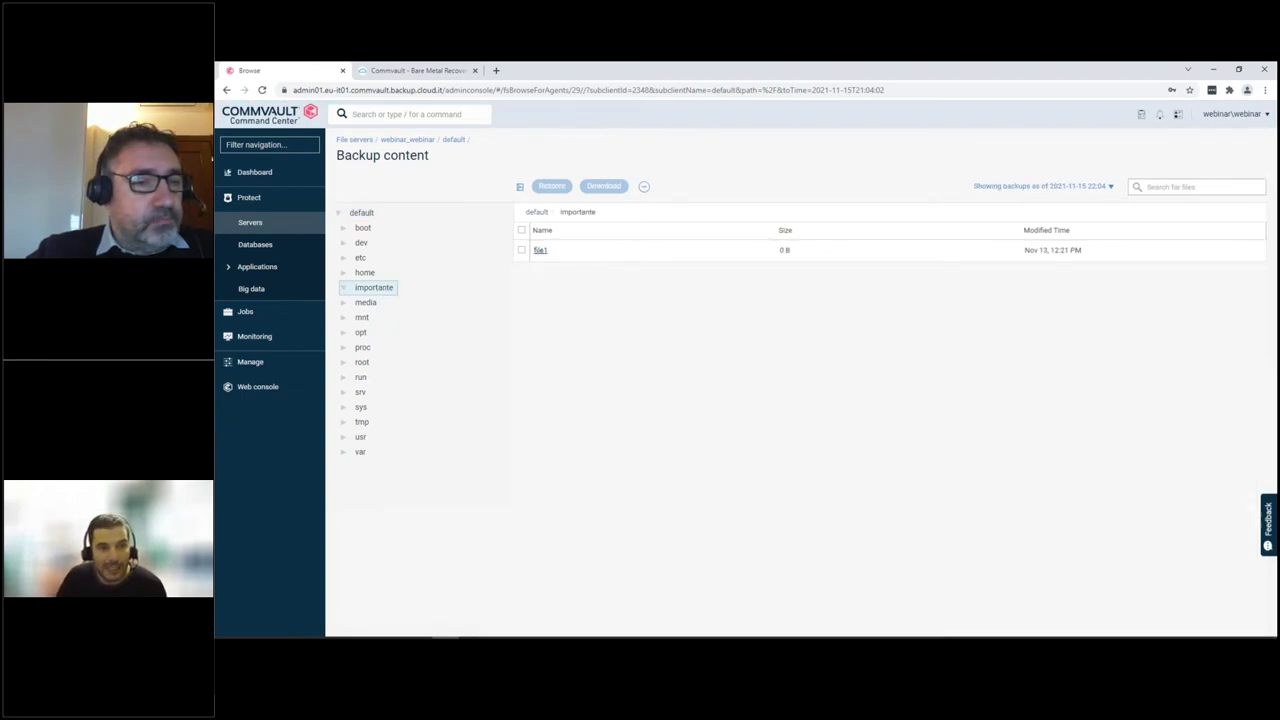
Restore file1 to its original folder on webinar_webinar with ACLs and Data included.
click(522, 252)
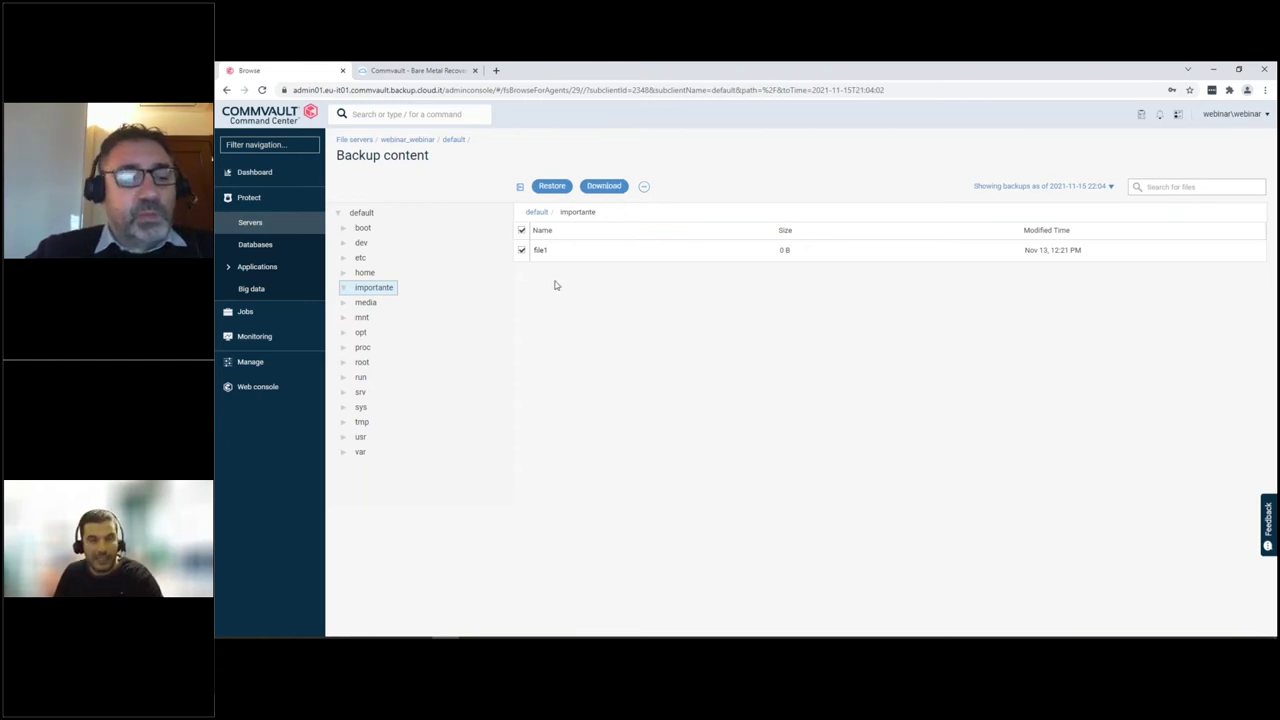
click(560, 188)
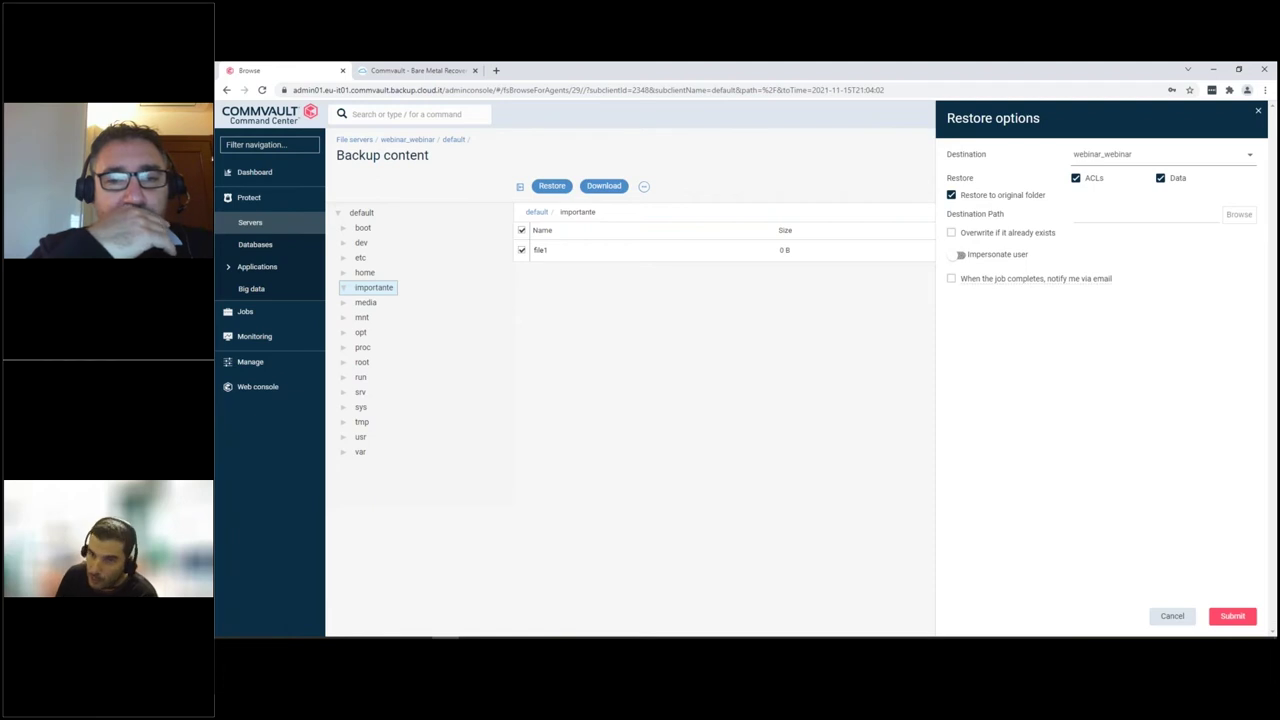
click(1232, 616)
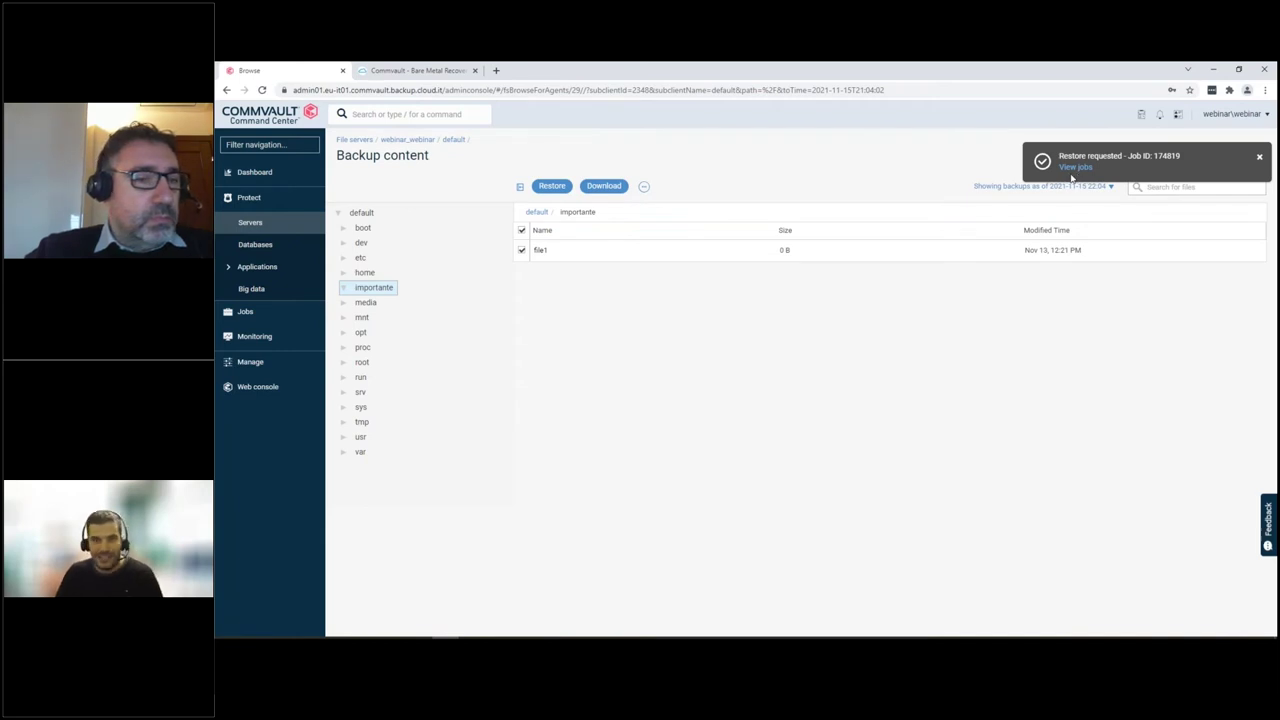
Check the progress of the restore in the active jobs list.
click(240, 314)
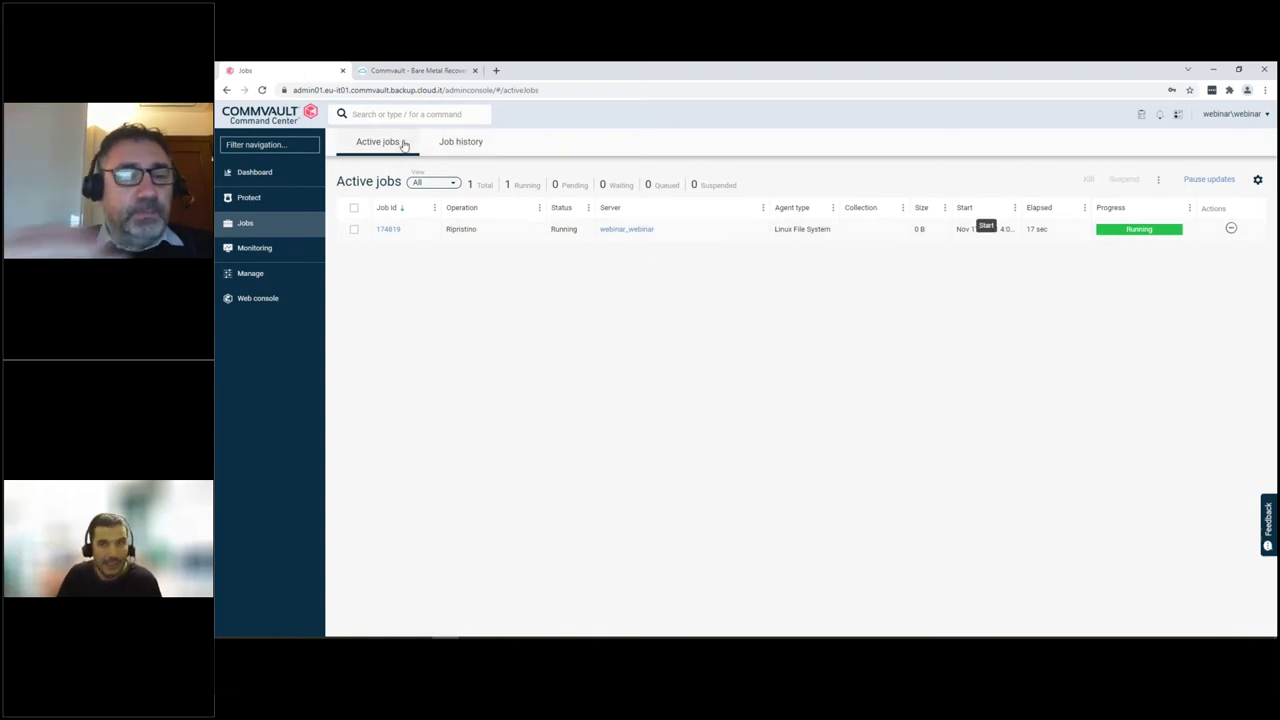
click(267, 255)
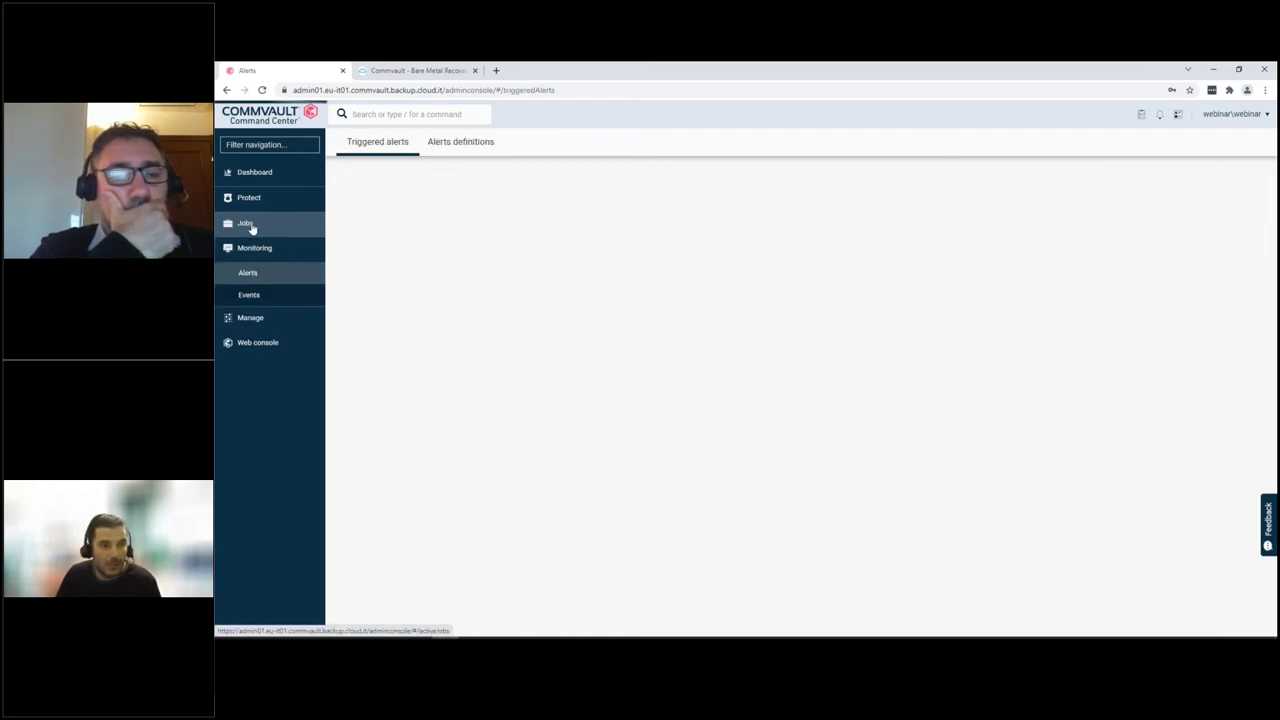
click(246, 224)
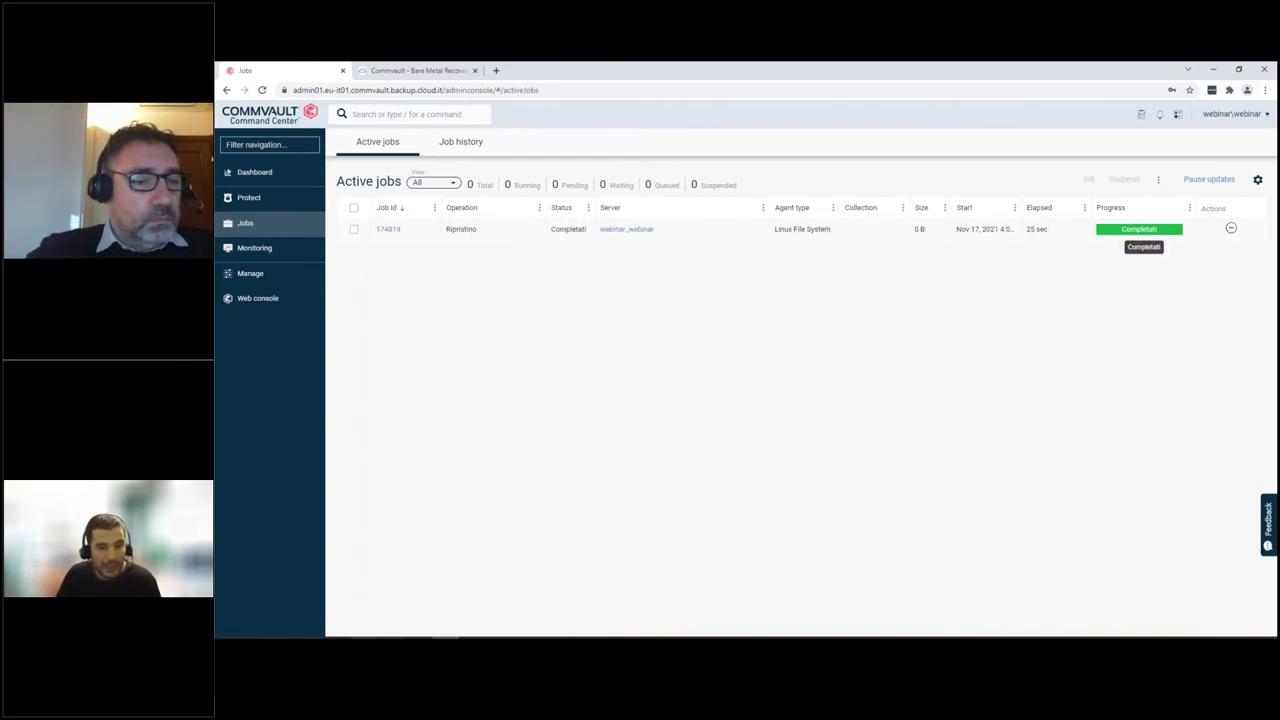
Switch to the terminal and list /importante to check for file1.
key(alt+Tab)
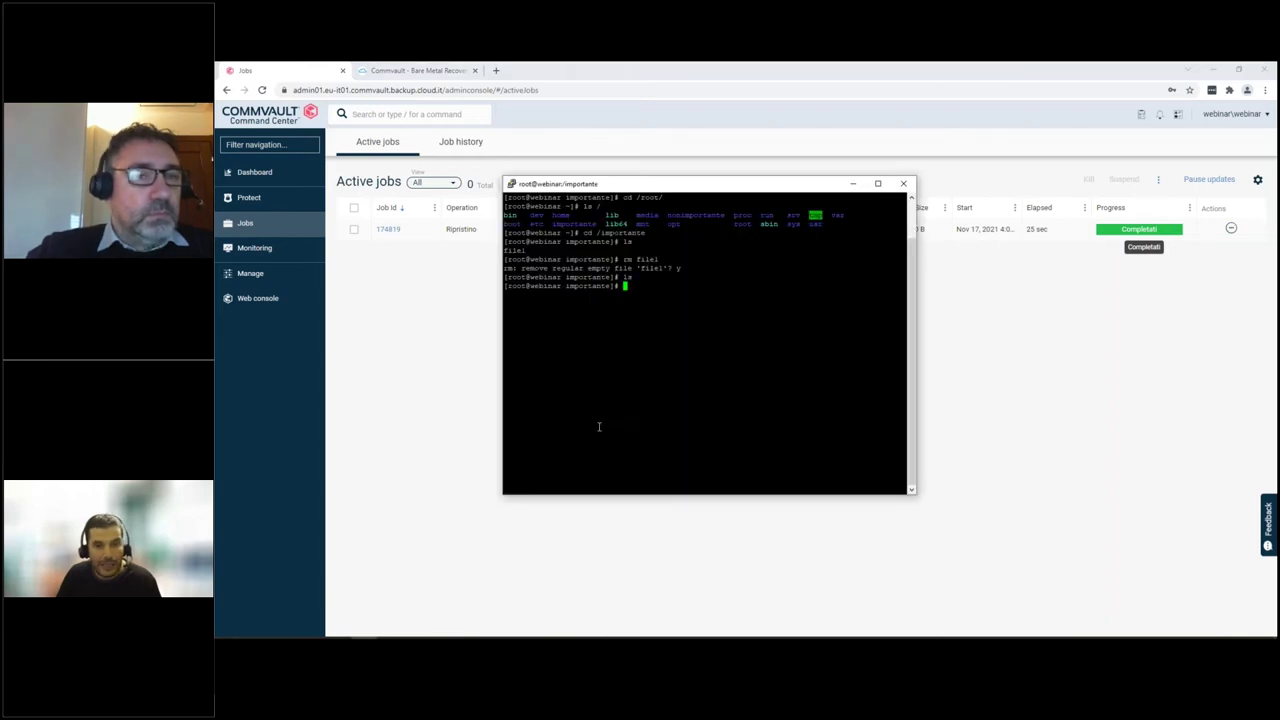
text(ls)
key(Return)
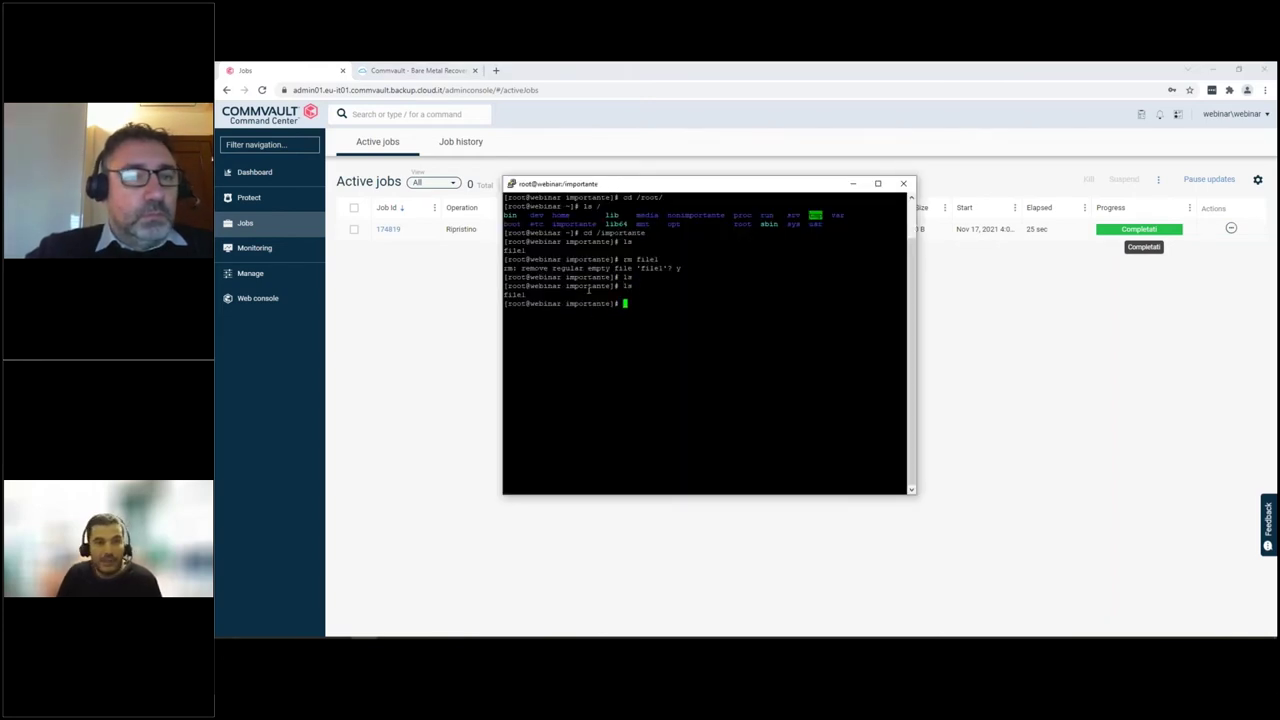
triple_click(533, 295)
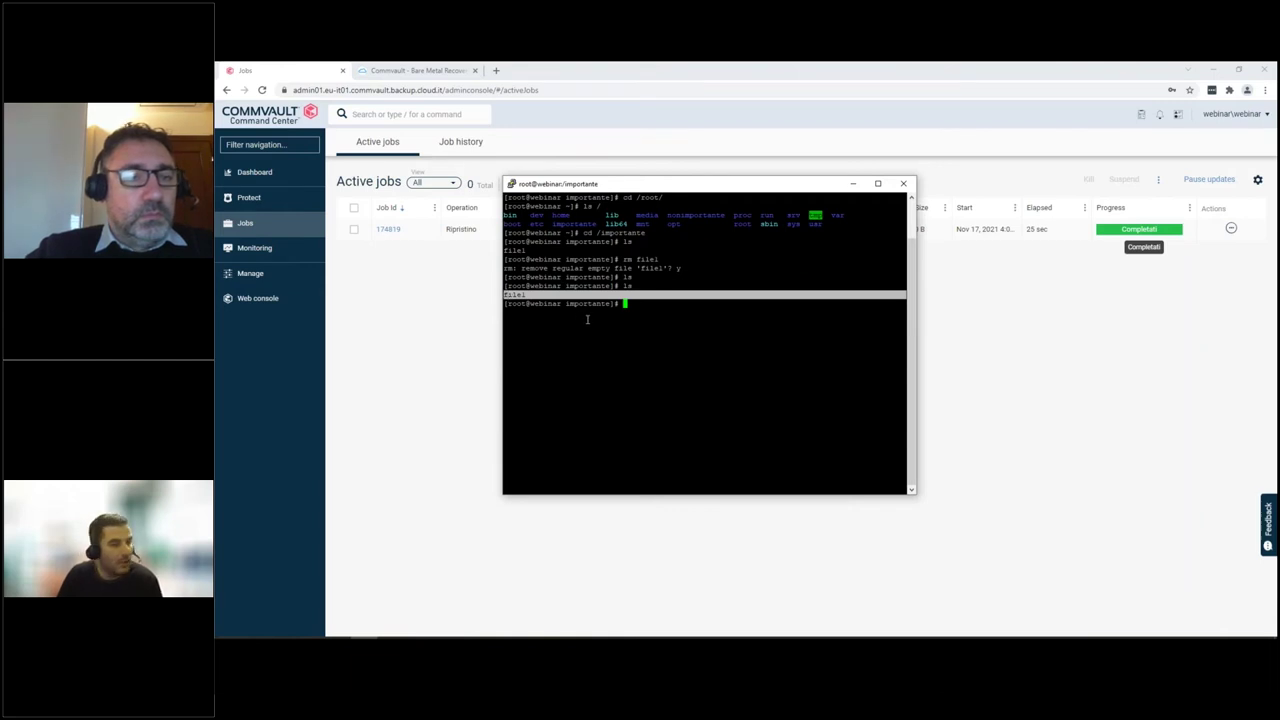
Switch back to Command Center and view the triggered alerts.
click(431, 303)
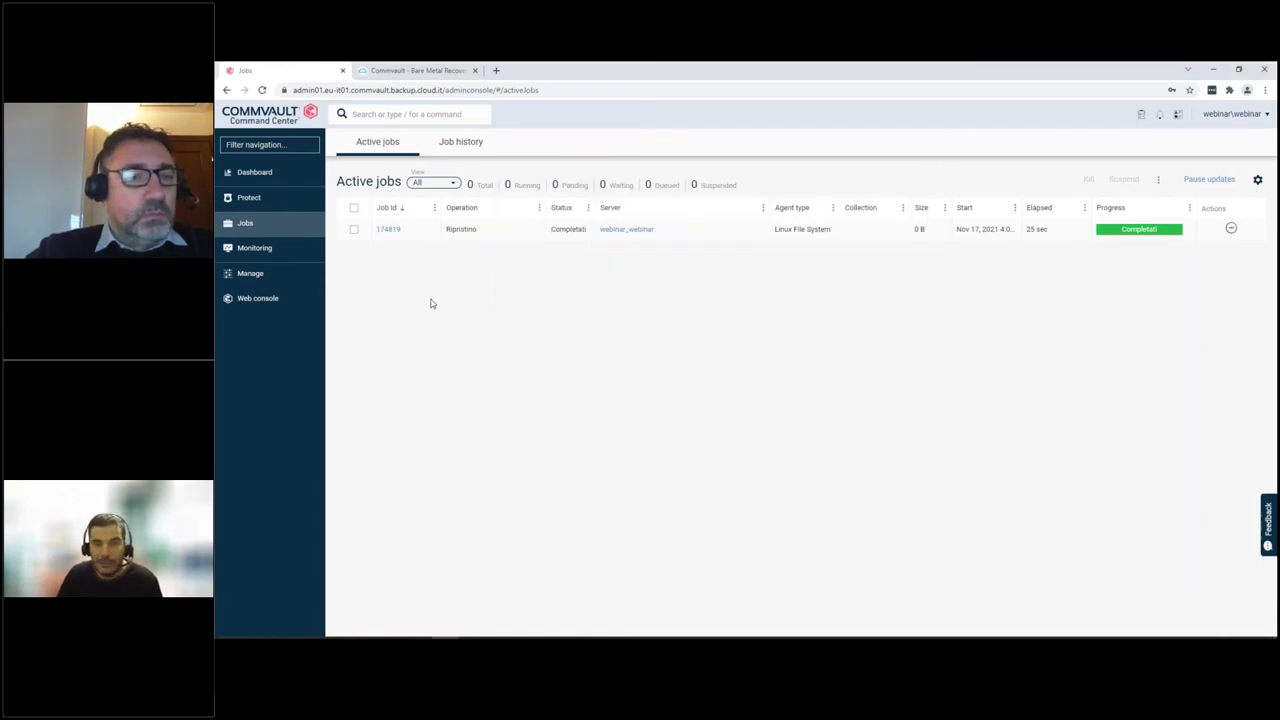
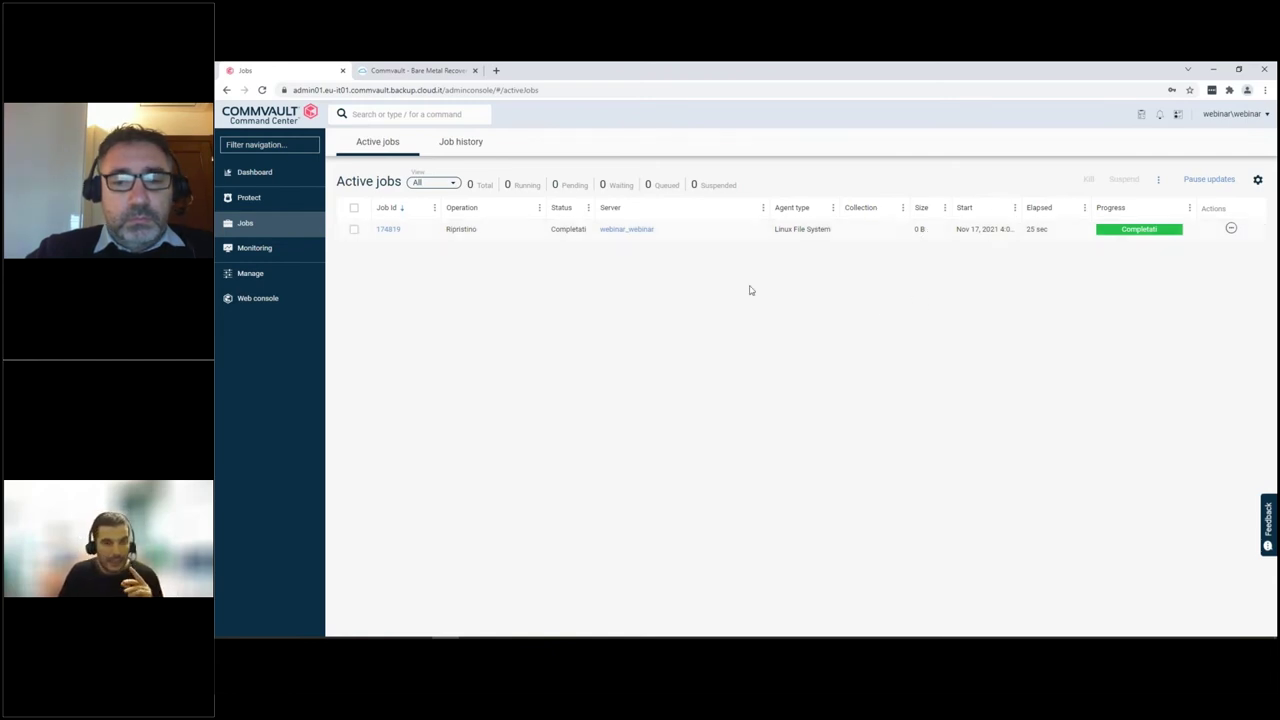
click(294, 251)
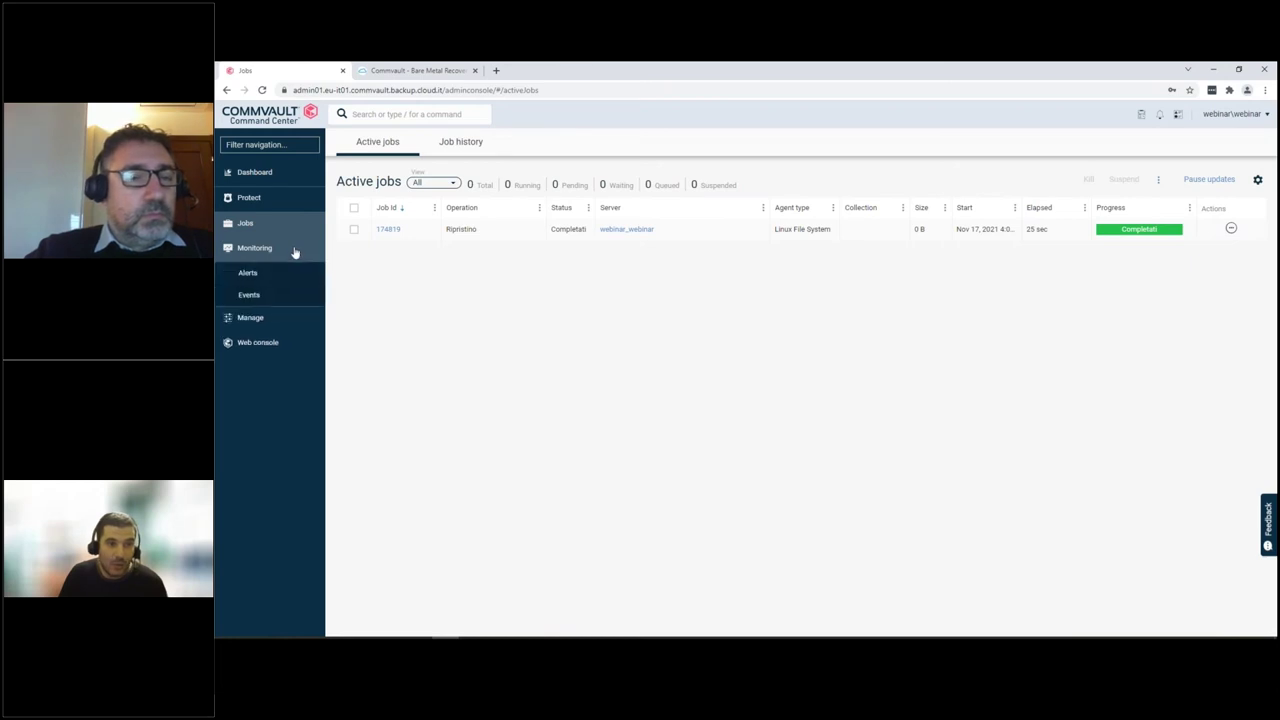
click(249, 279)
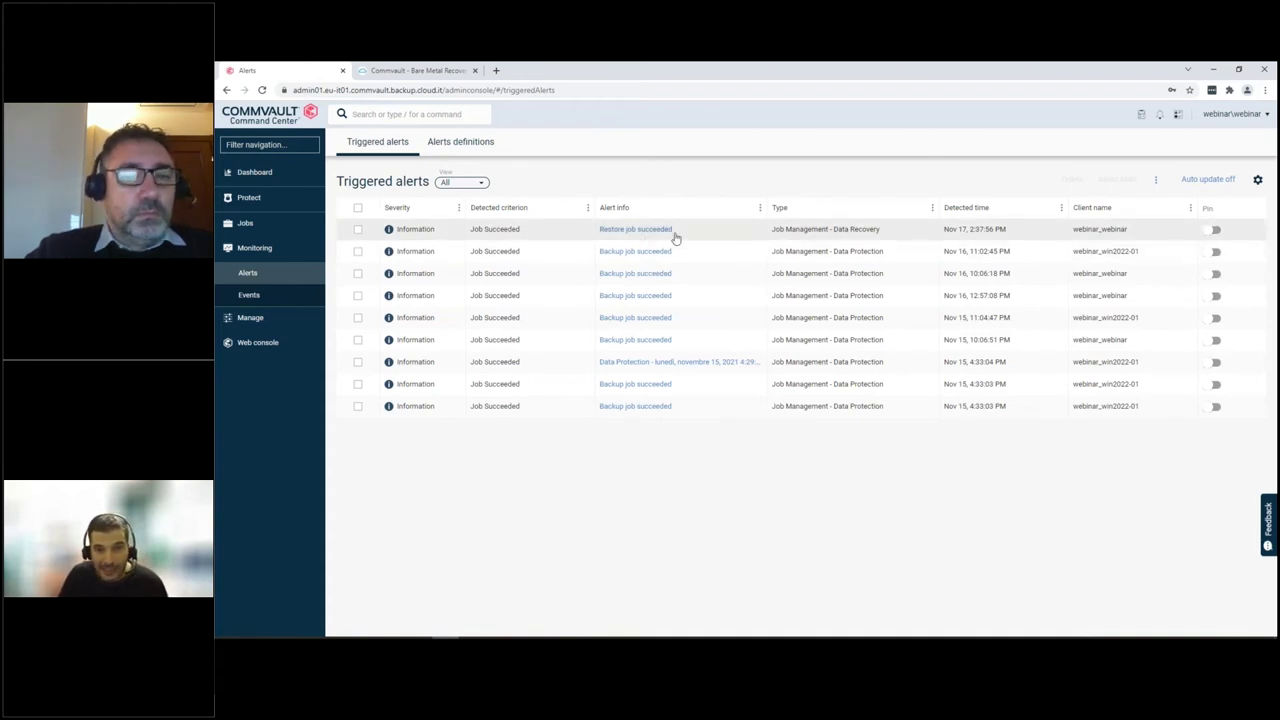
Review the alert definitions and open the list of protected file servers.
click(462, 145)
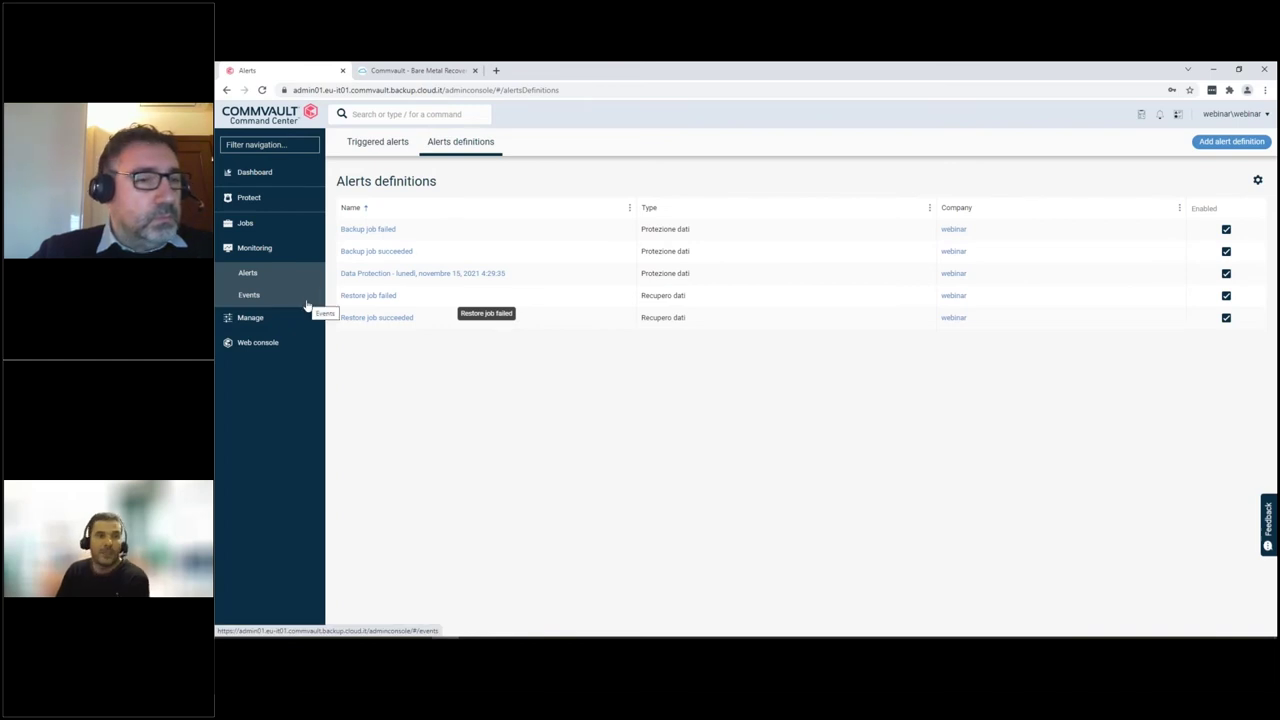
click(261, 318)
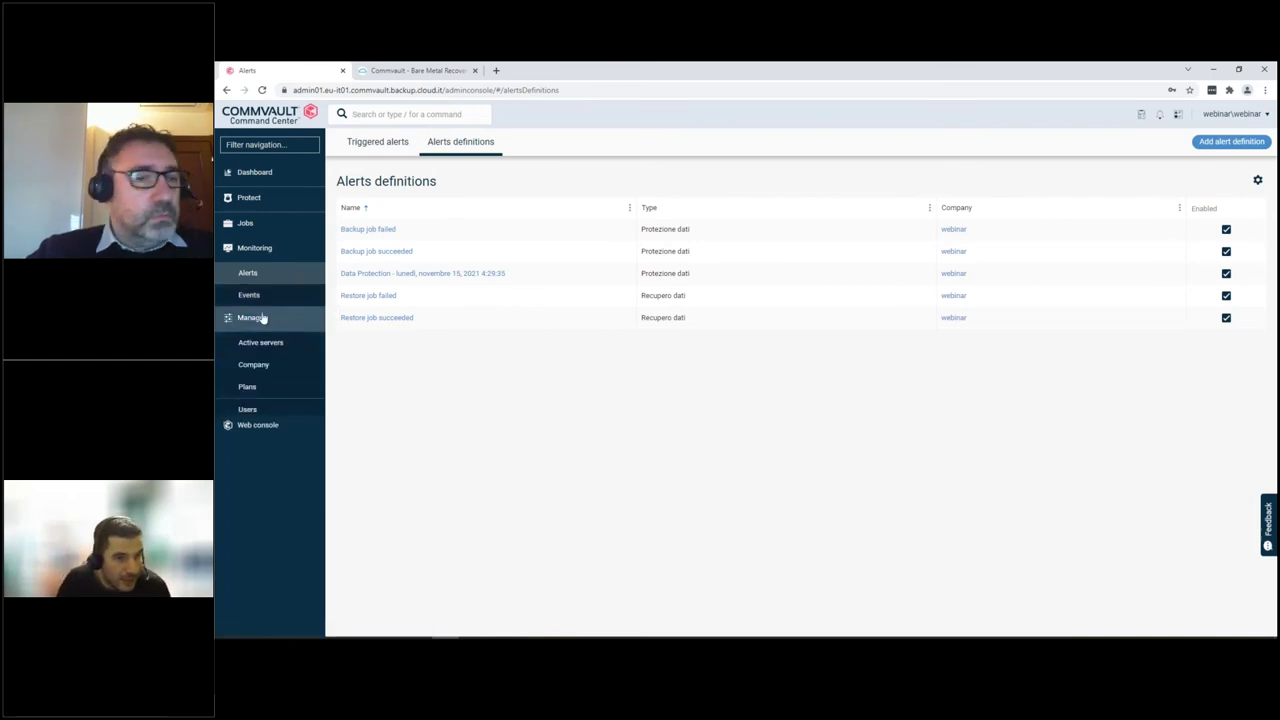
click(256, 203)
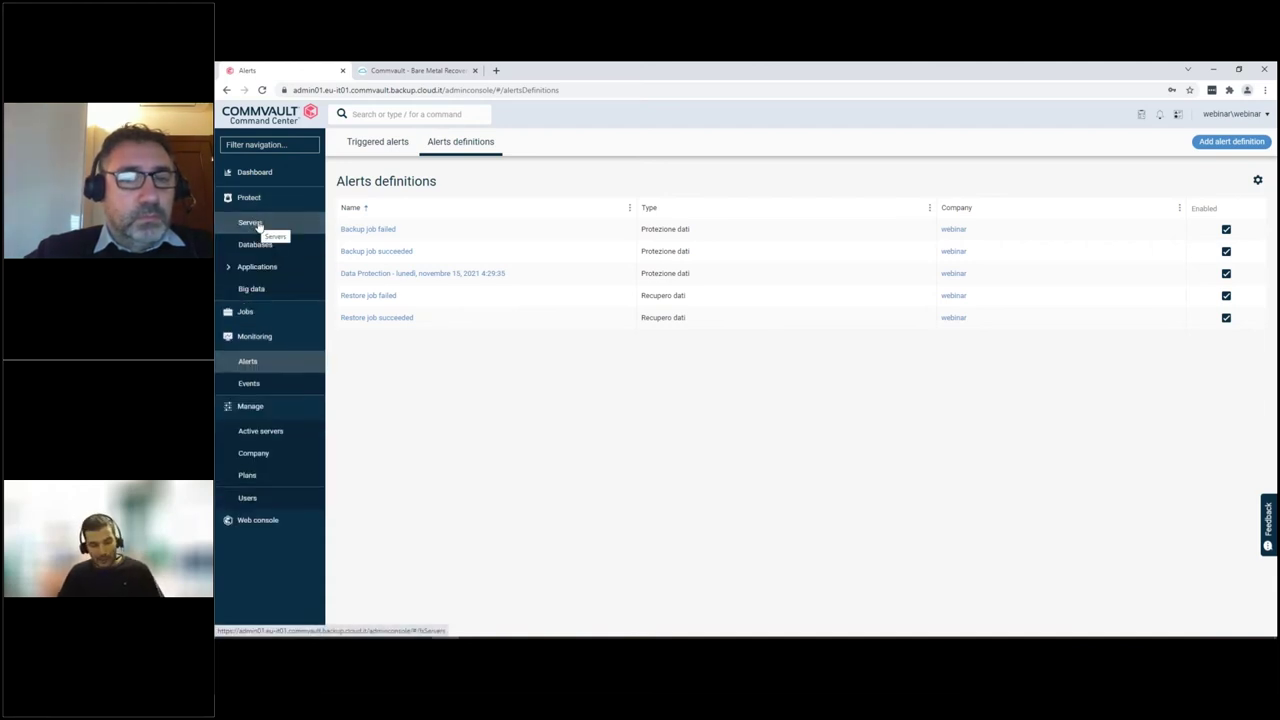
click(260, 227)
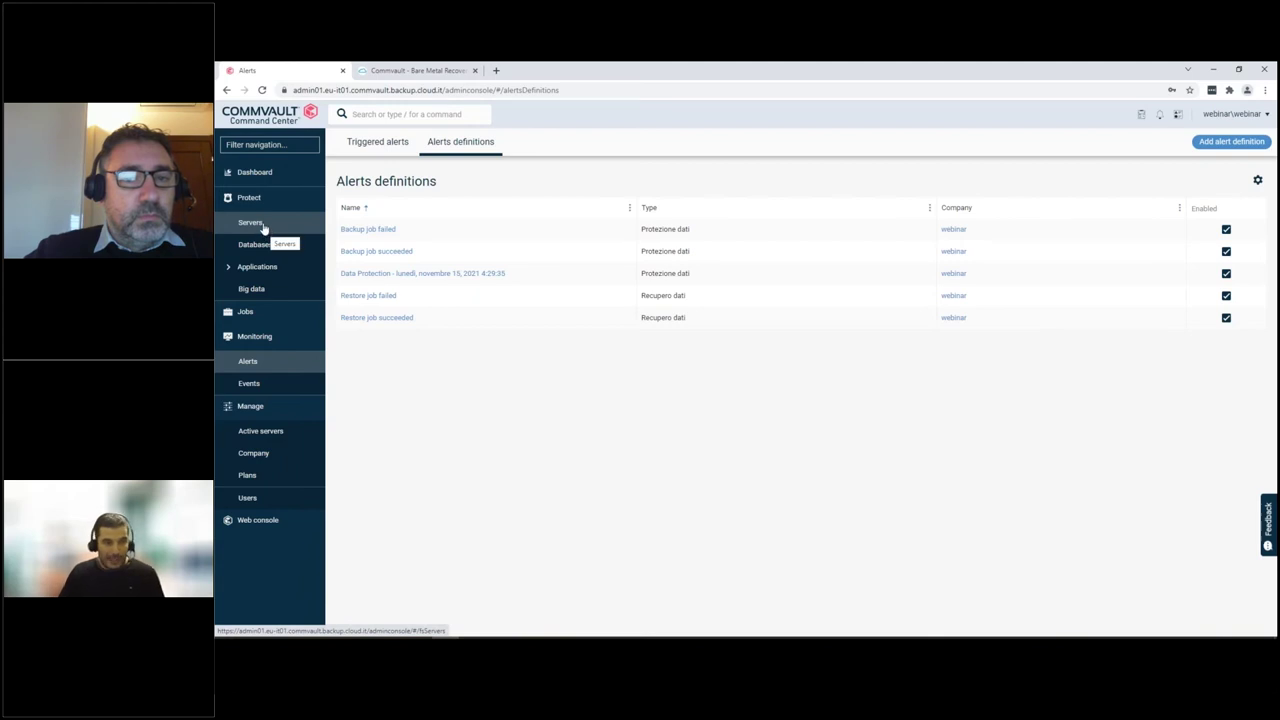
click(263, 229)
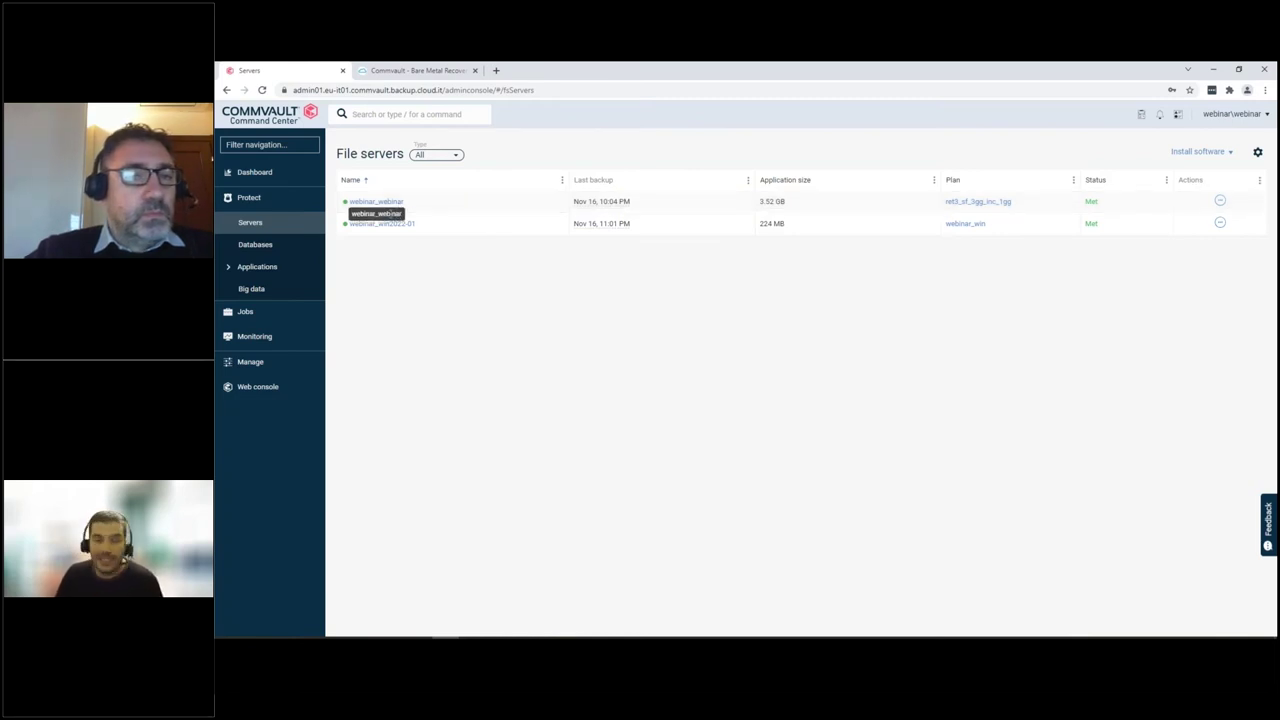
Review the database instance types that can be added and the application categories available for protection, and return to the file servers.
click(266, 253)
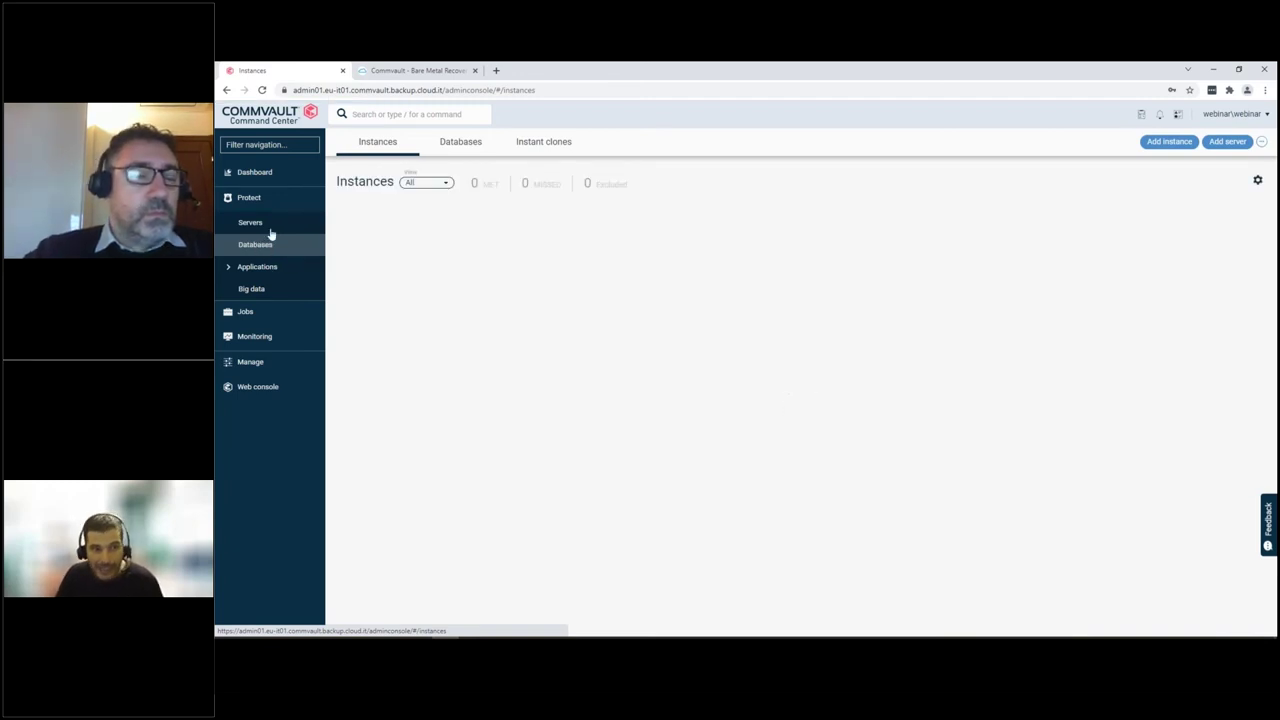
click(1184, 143)
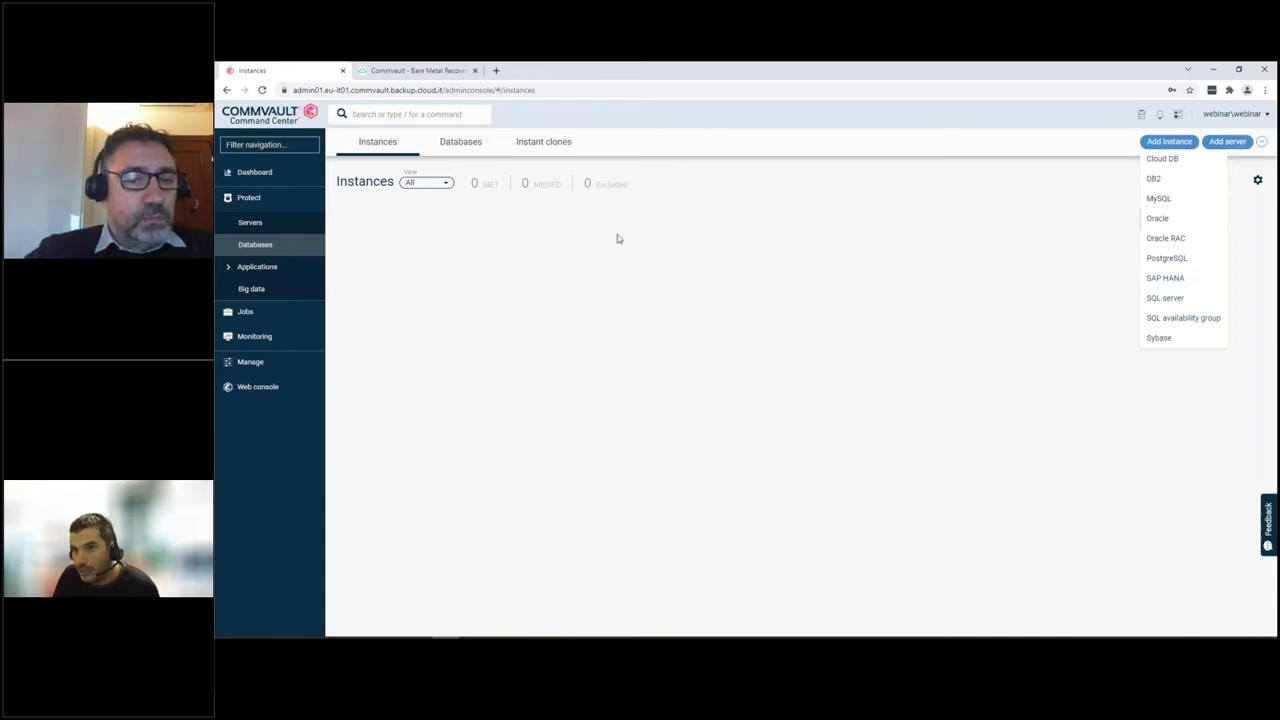
click(235, 268)
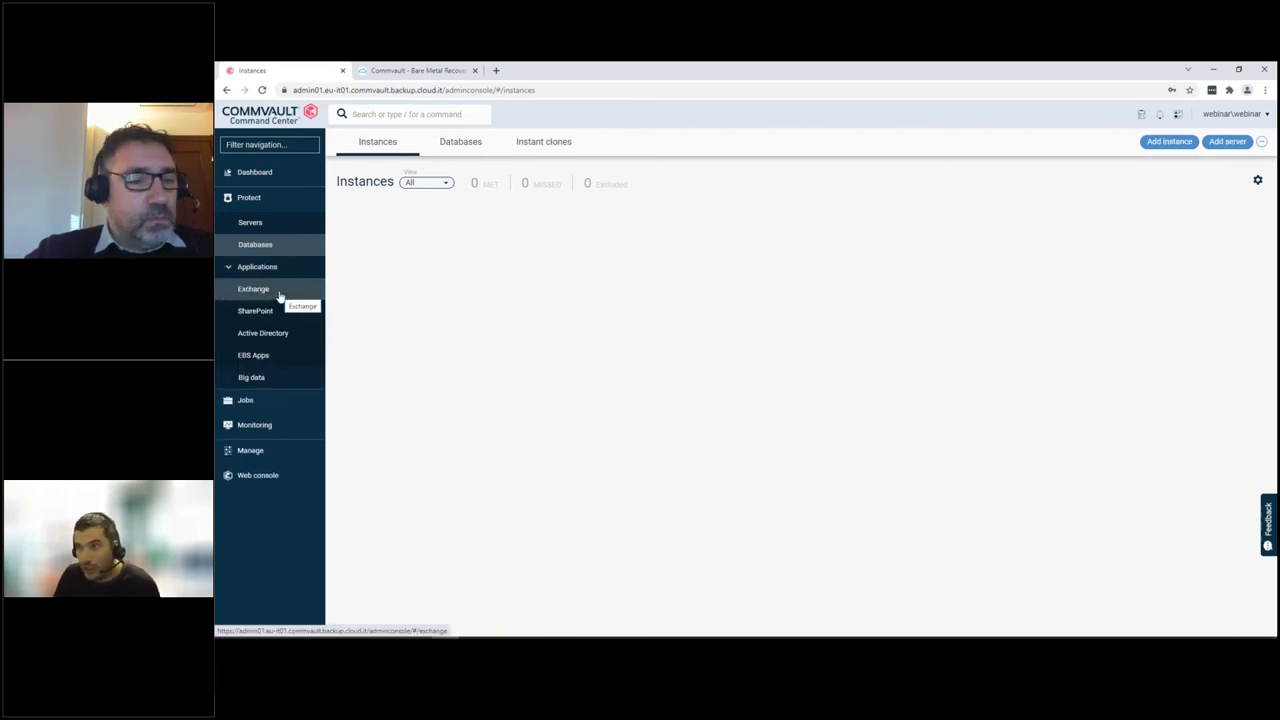
click(278, 376)
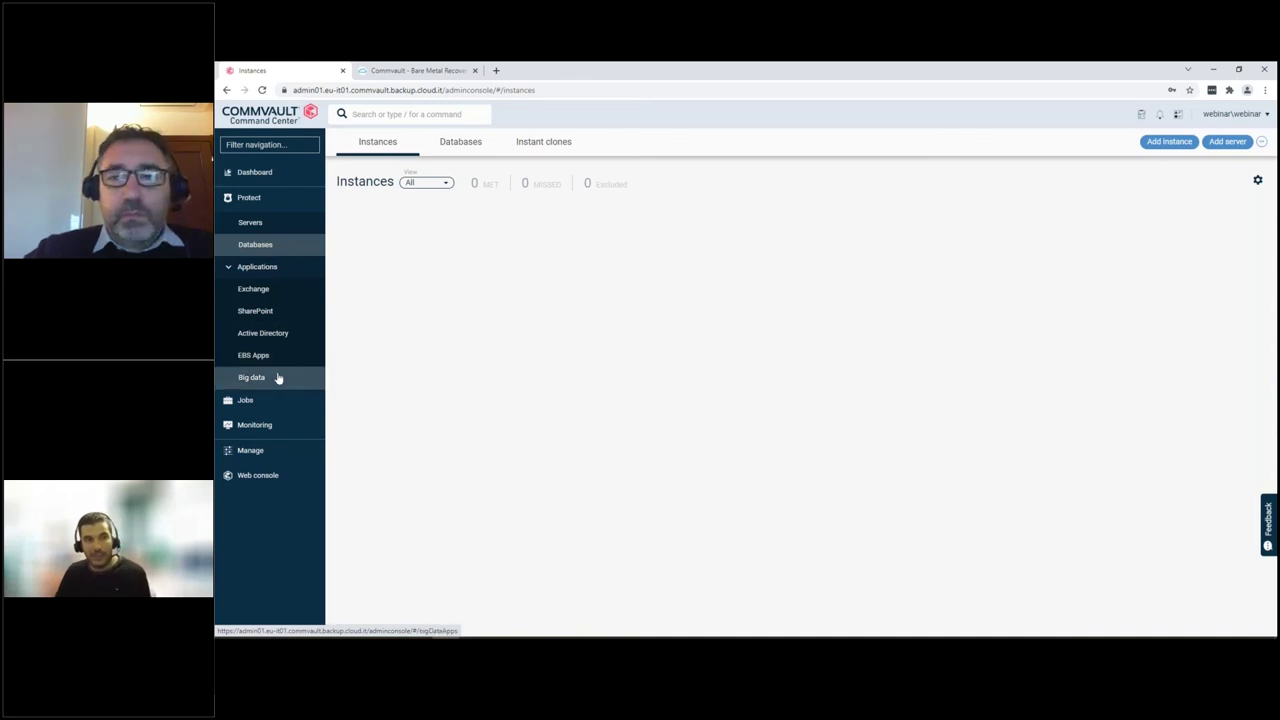
click(271, 229)
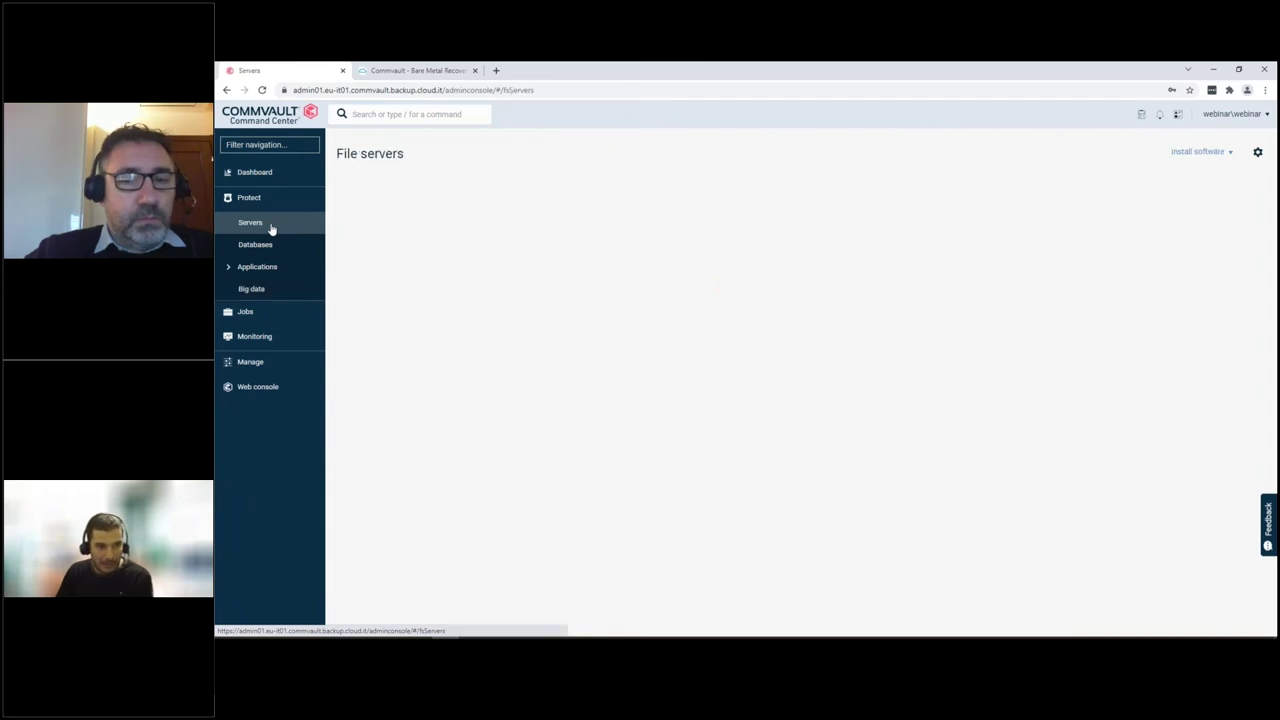
Open the logs of the completed webinar_webinar restore from the active jobs and read through them.
click(265, 317)
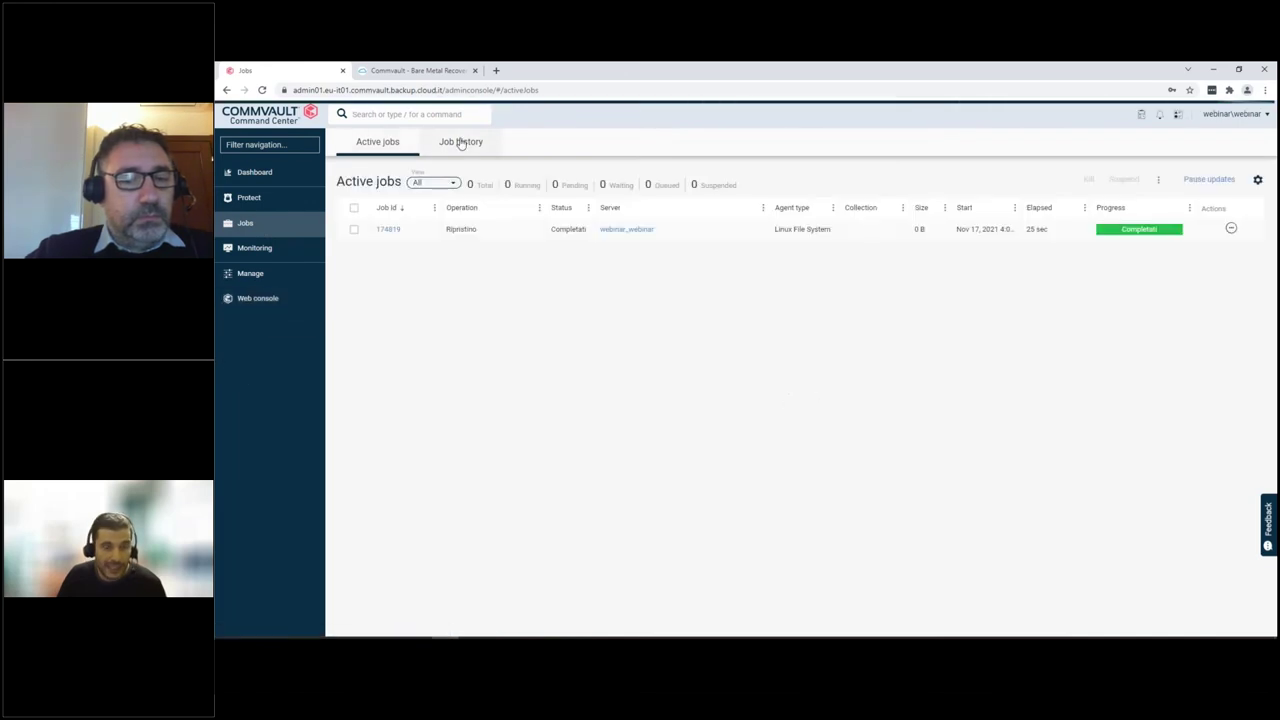
click(1230, 229)
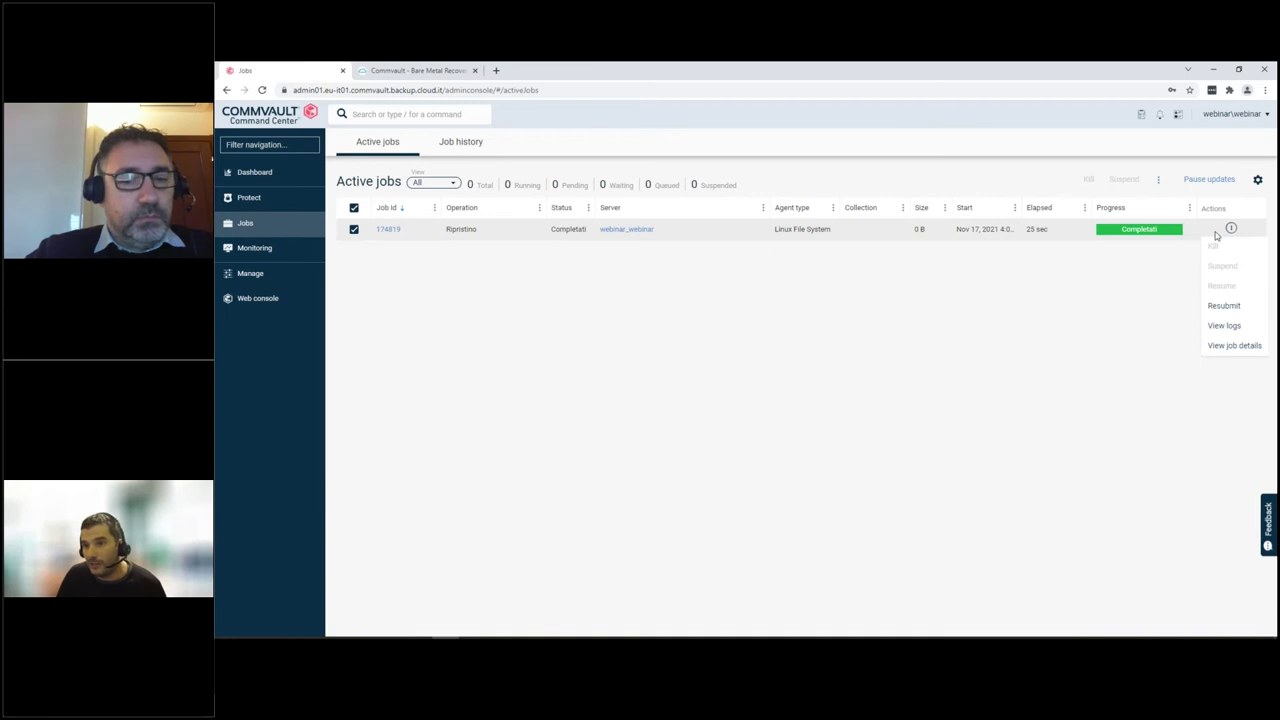
click(1226, 328)
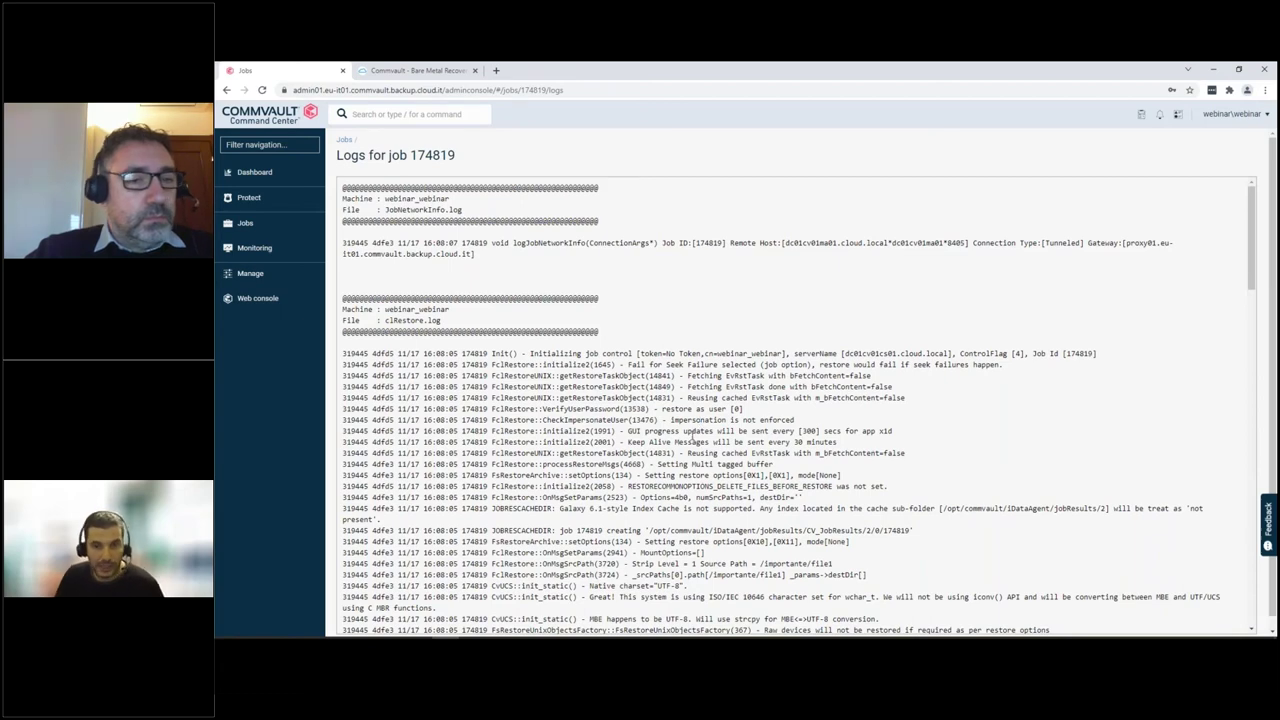
scroll(693, 437, down, 3)
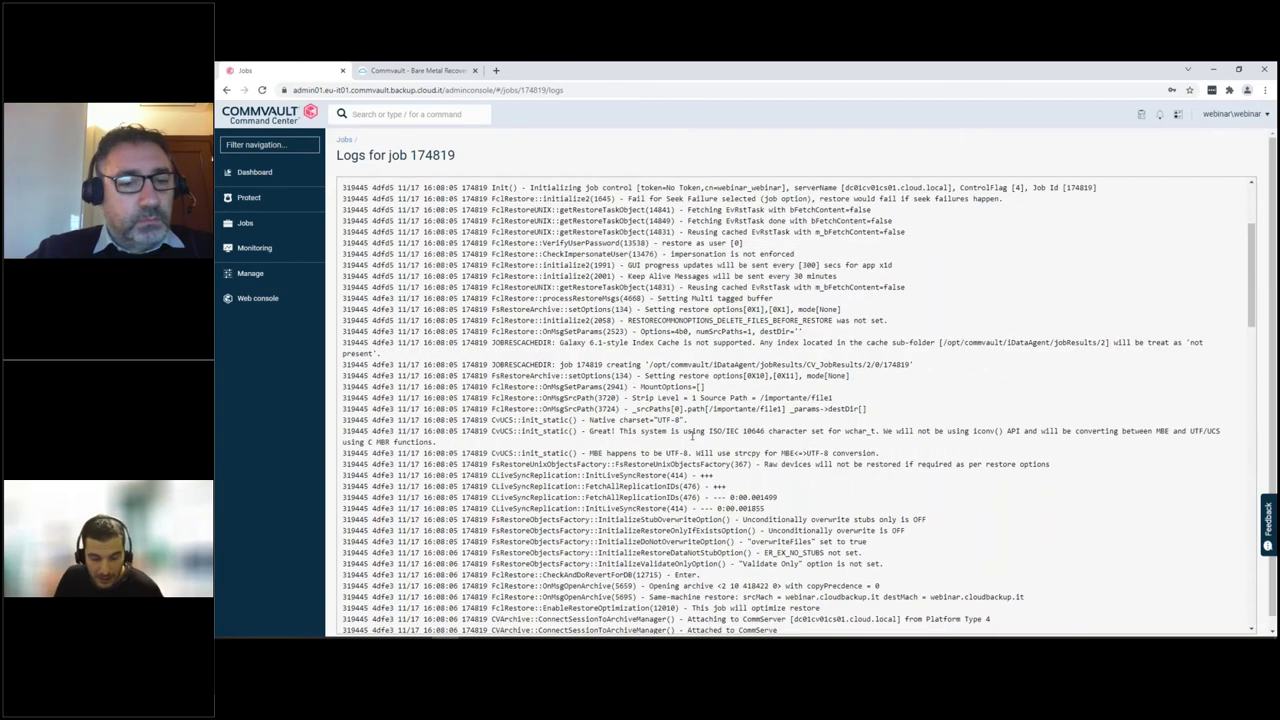
scroll(692, 437, up, 3)
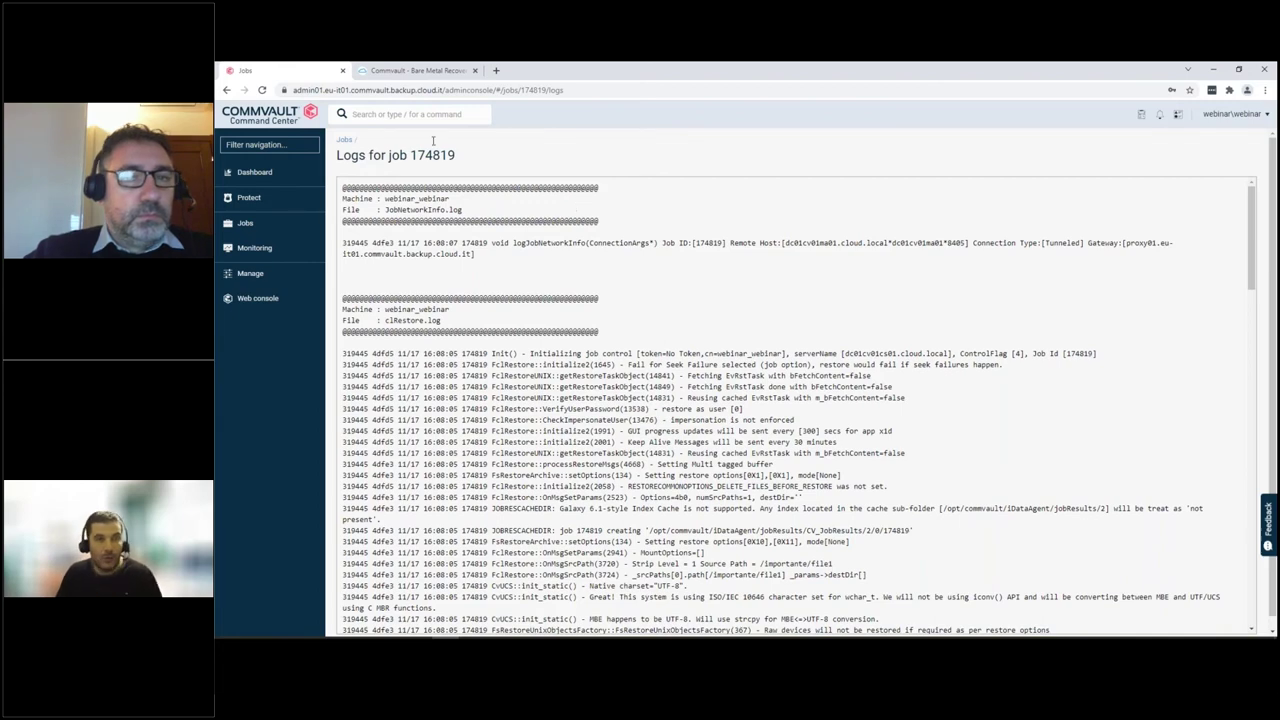
Switch to the Aruba Cloud knowledge base and open the Commvault guides under Agent di connessione.
click(428, 71)
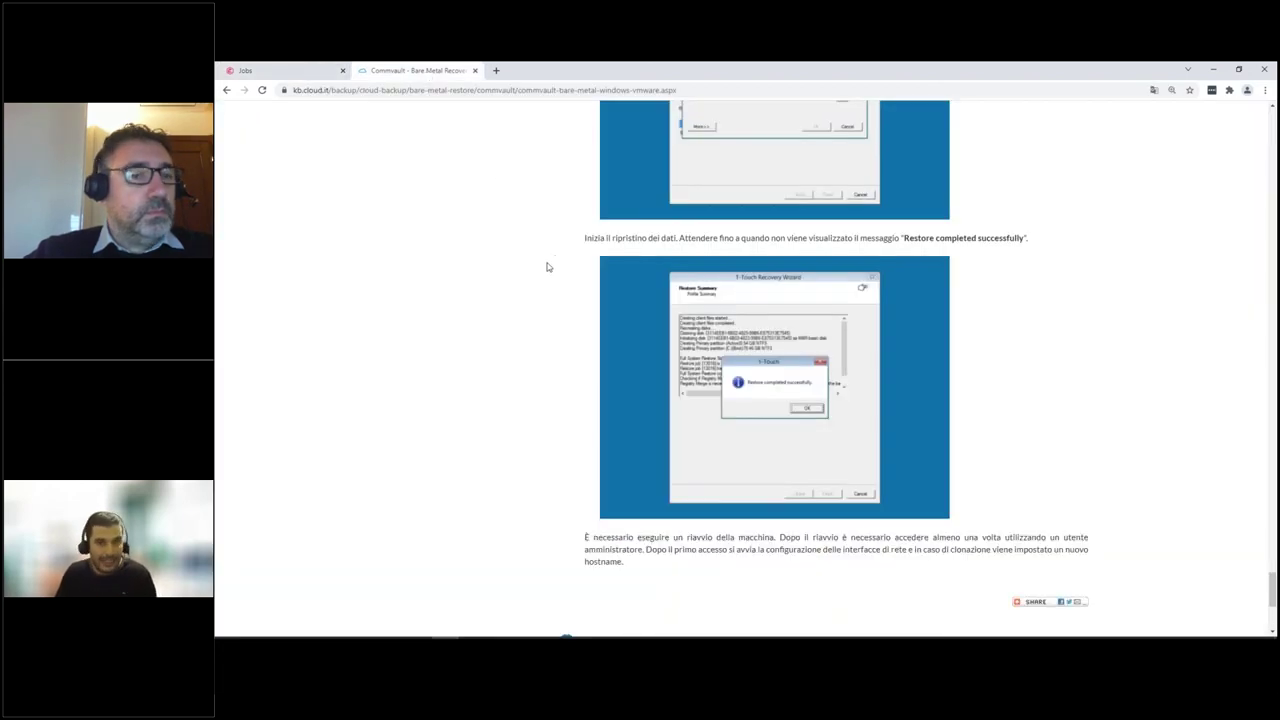
scroll(508, 340, up, 20)
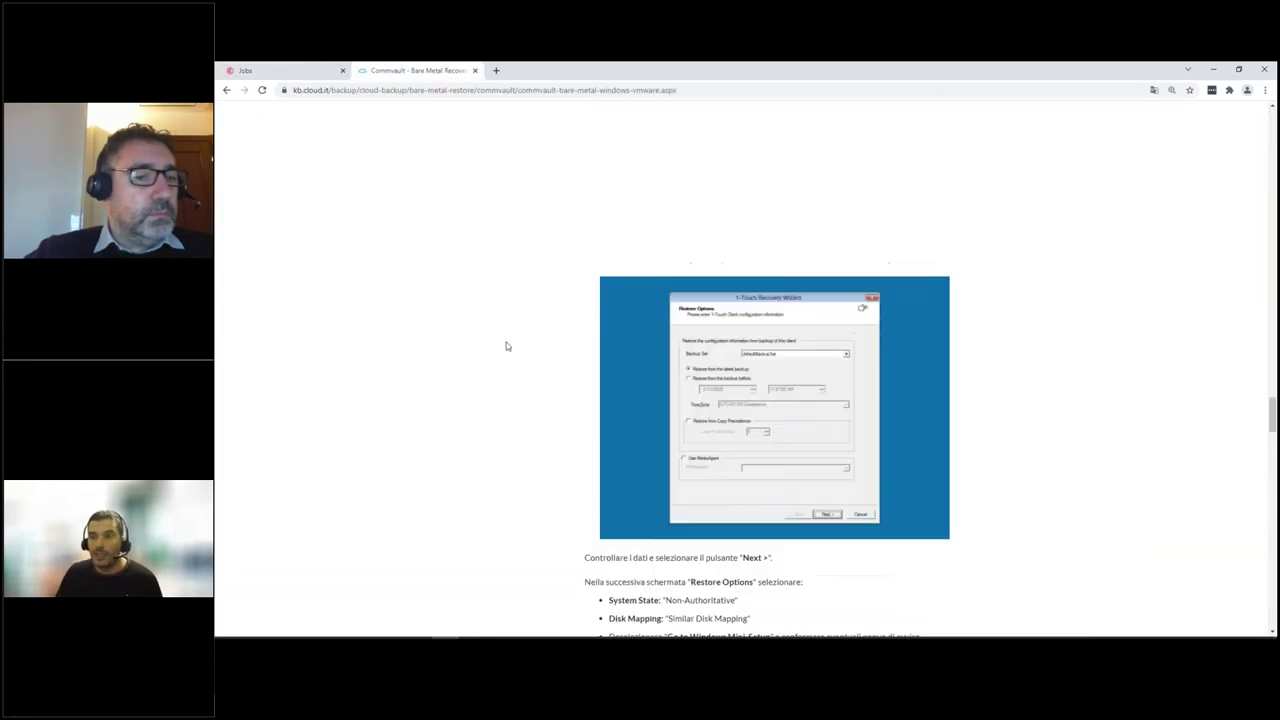
drag(1272, 385, 1268, 106)
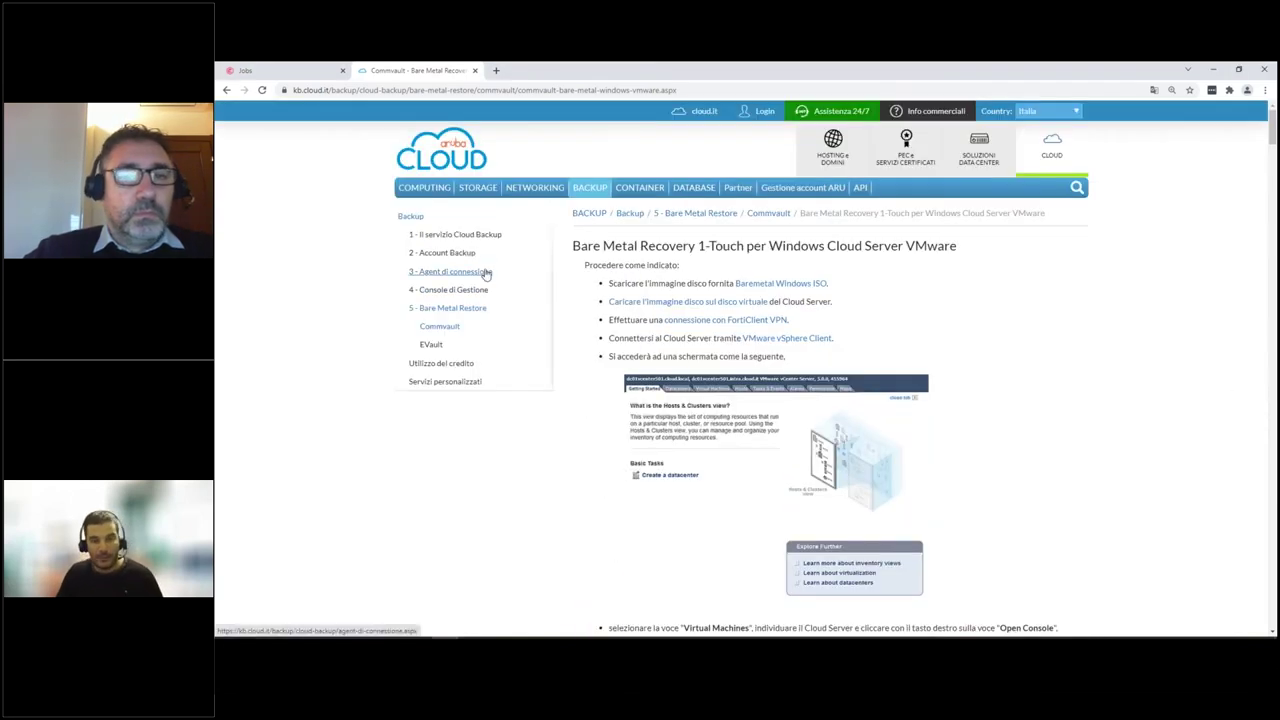
click(486, 272)
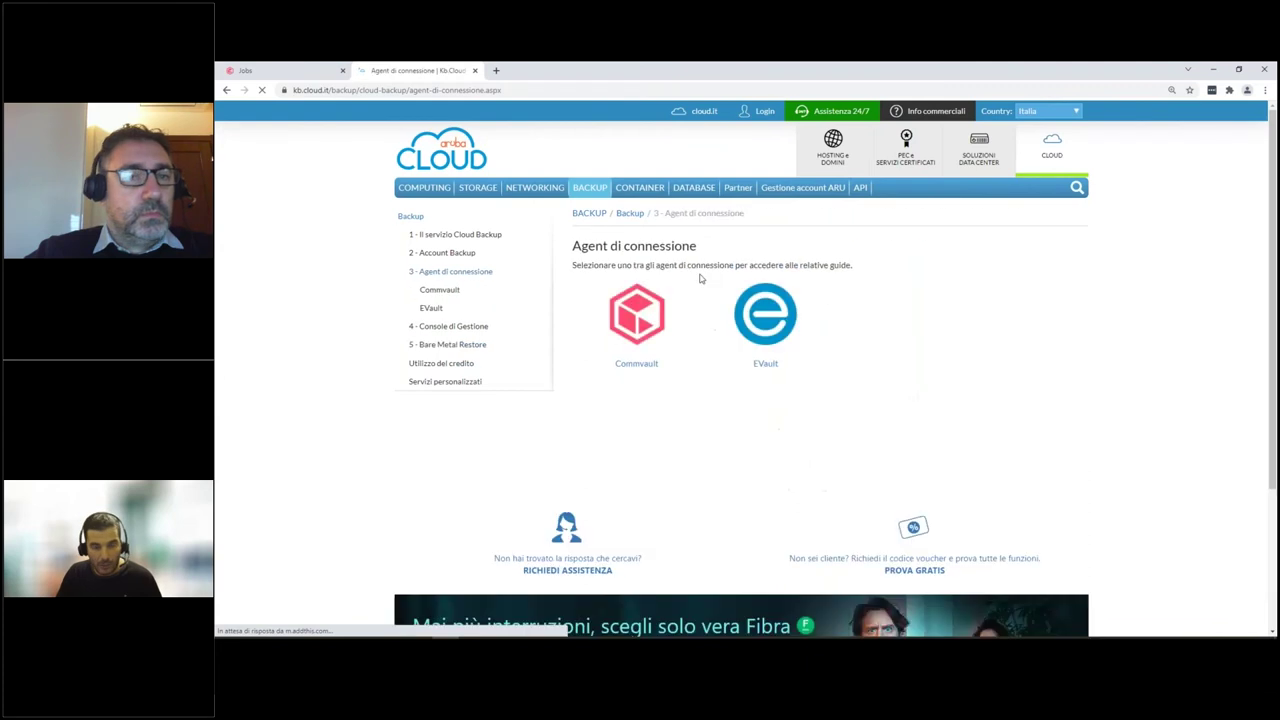
click(645, 338)
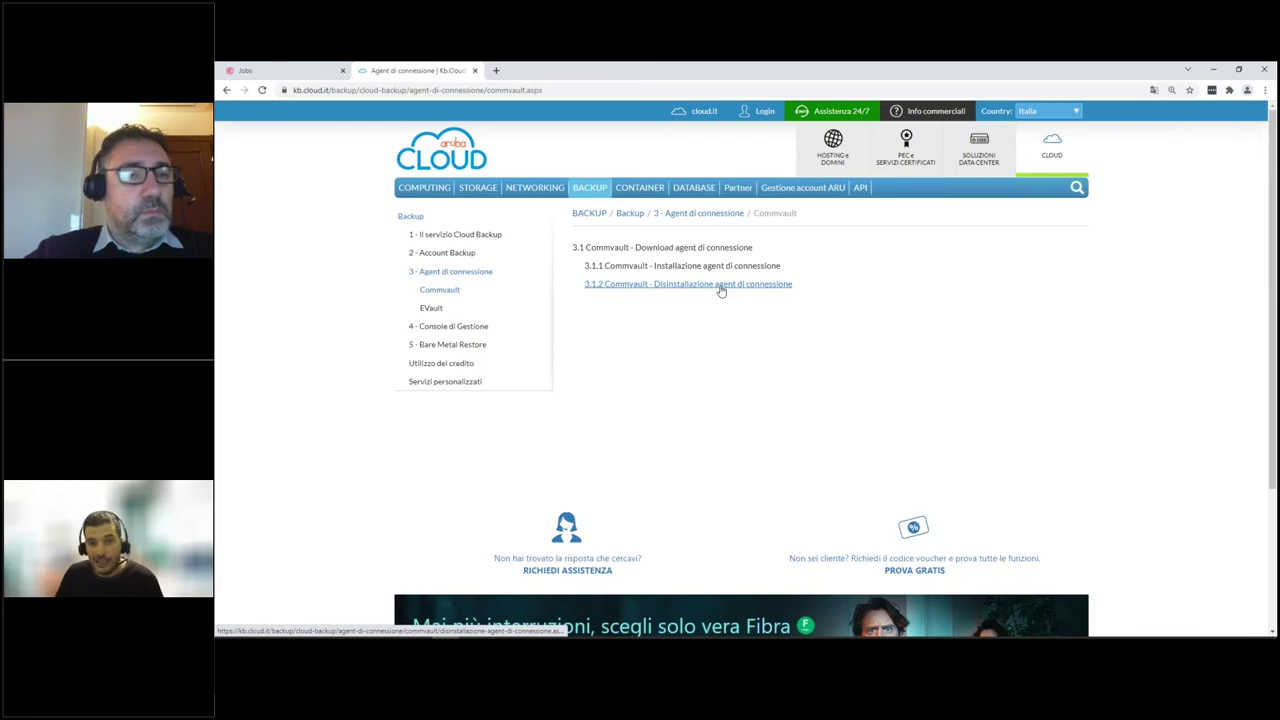
Switch back to Command Center and view the actions available for the webinar_webinar file server.
click(260, 70)
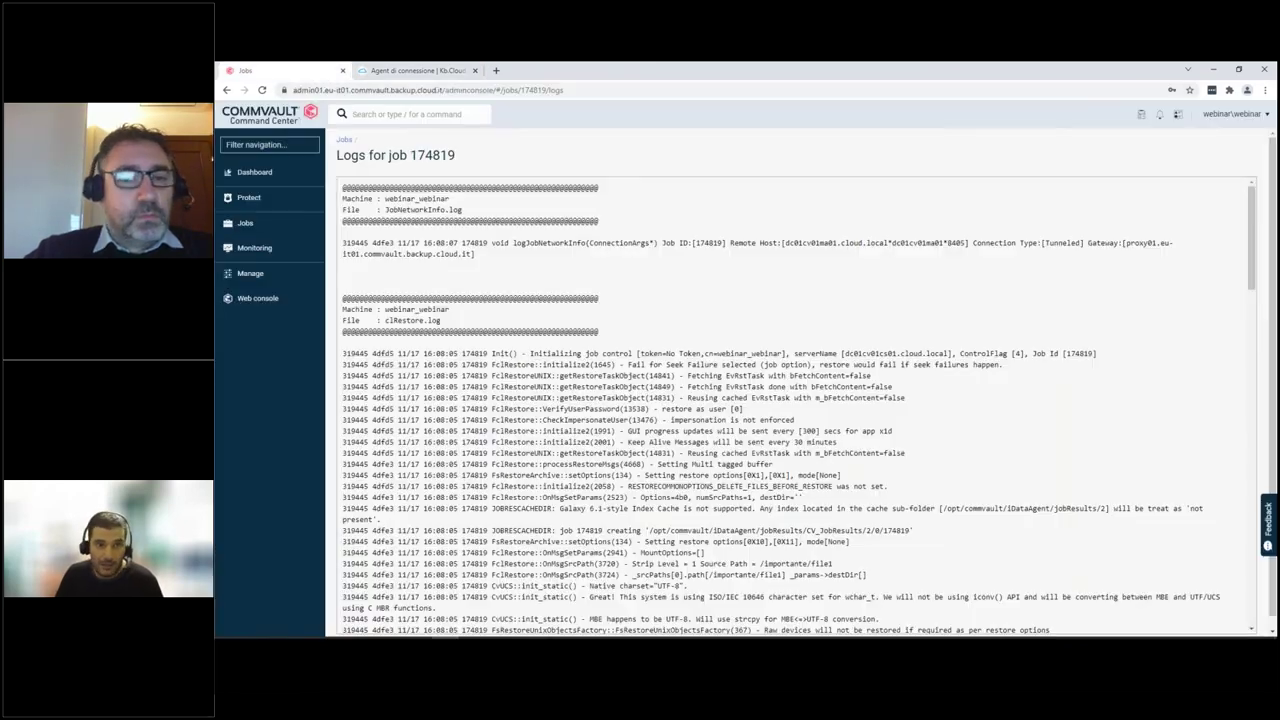
click(262, 200)
click(251, 226)
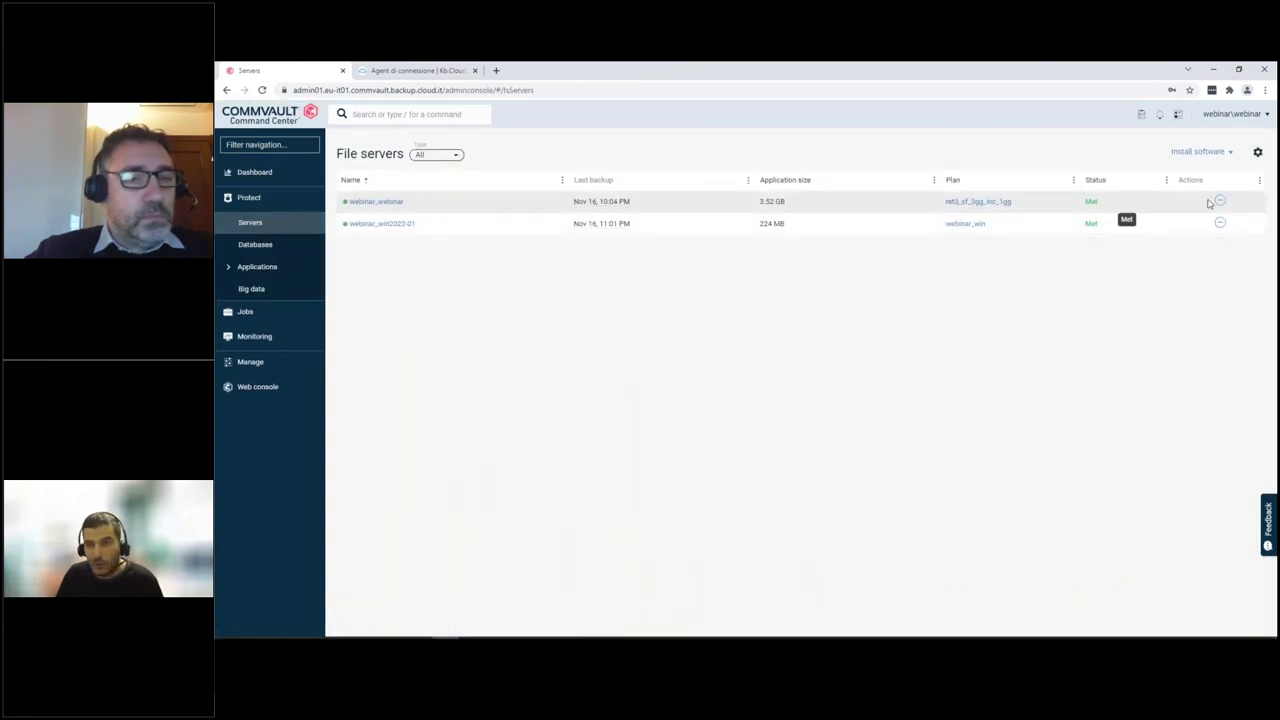
click(1218, 201)
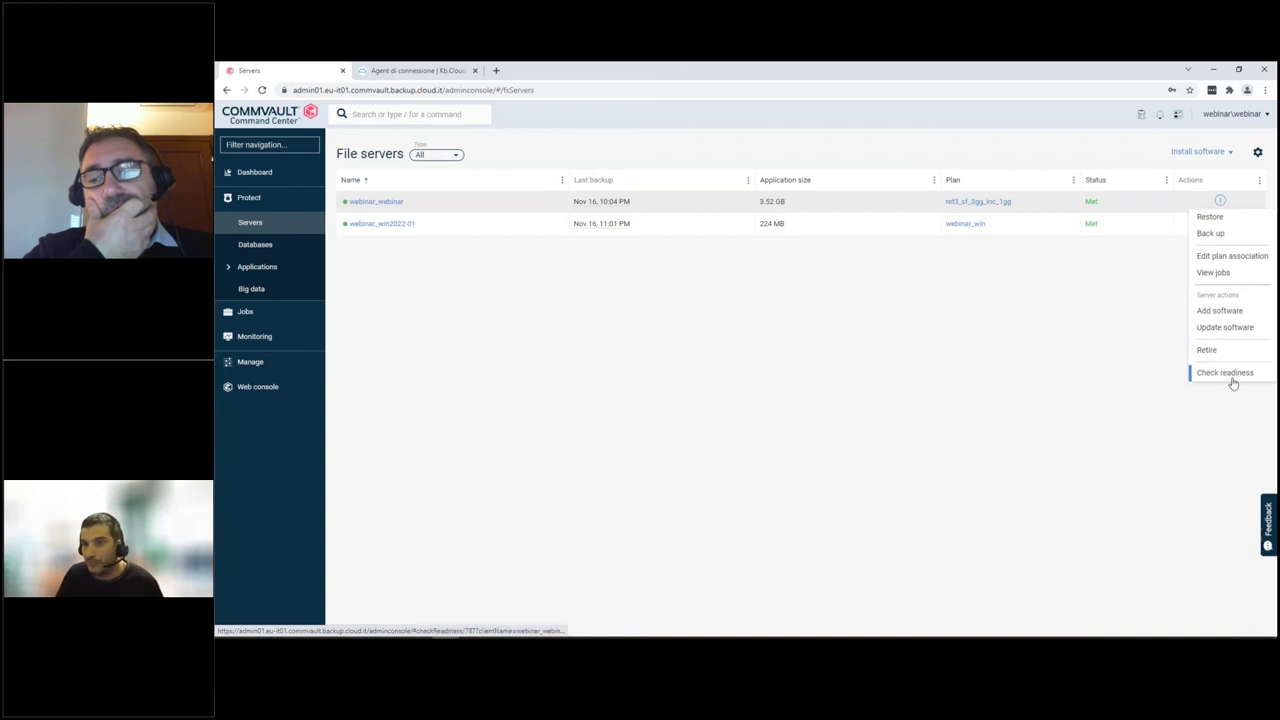
Switch to the knowledge base and open the Commvault guides under Console di Gestione.
key(ctrl+Tab)
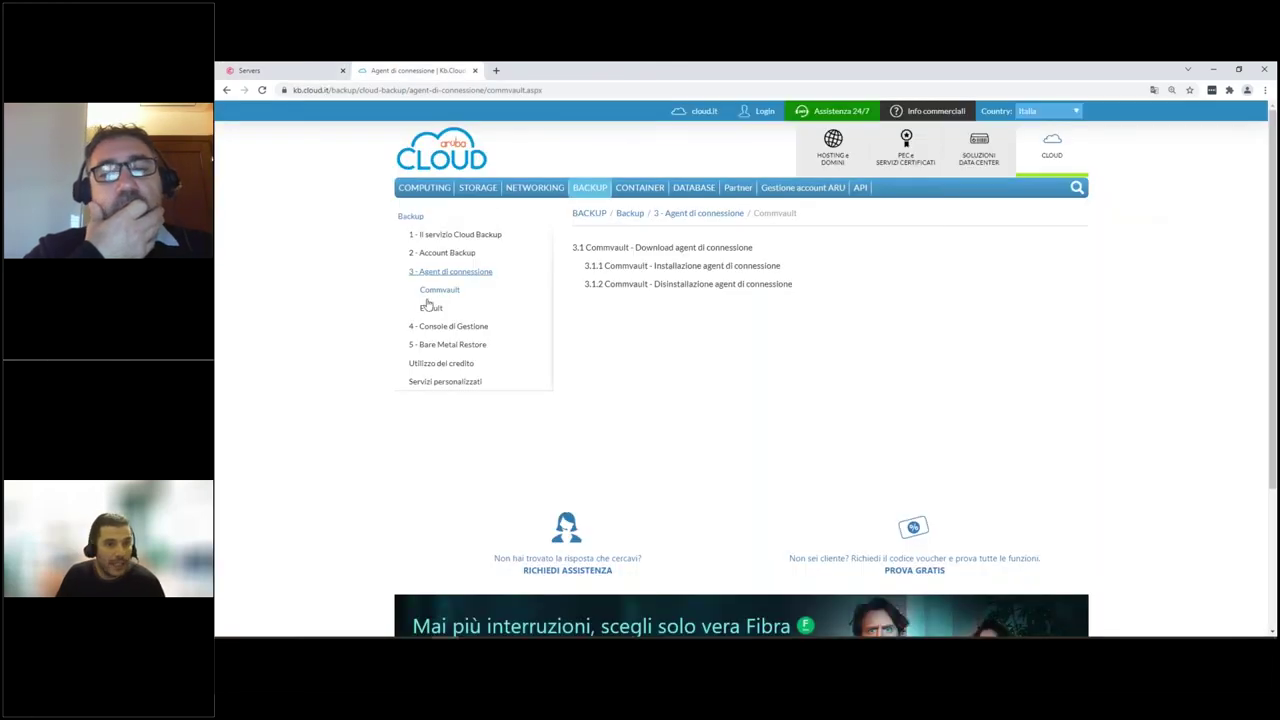
click(447, 328)
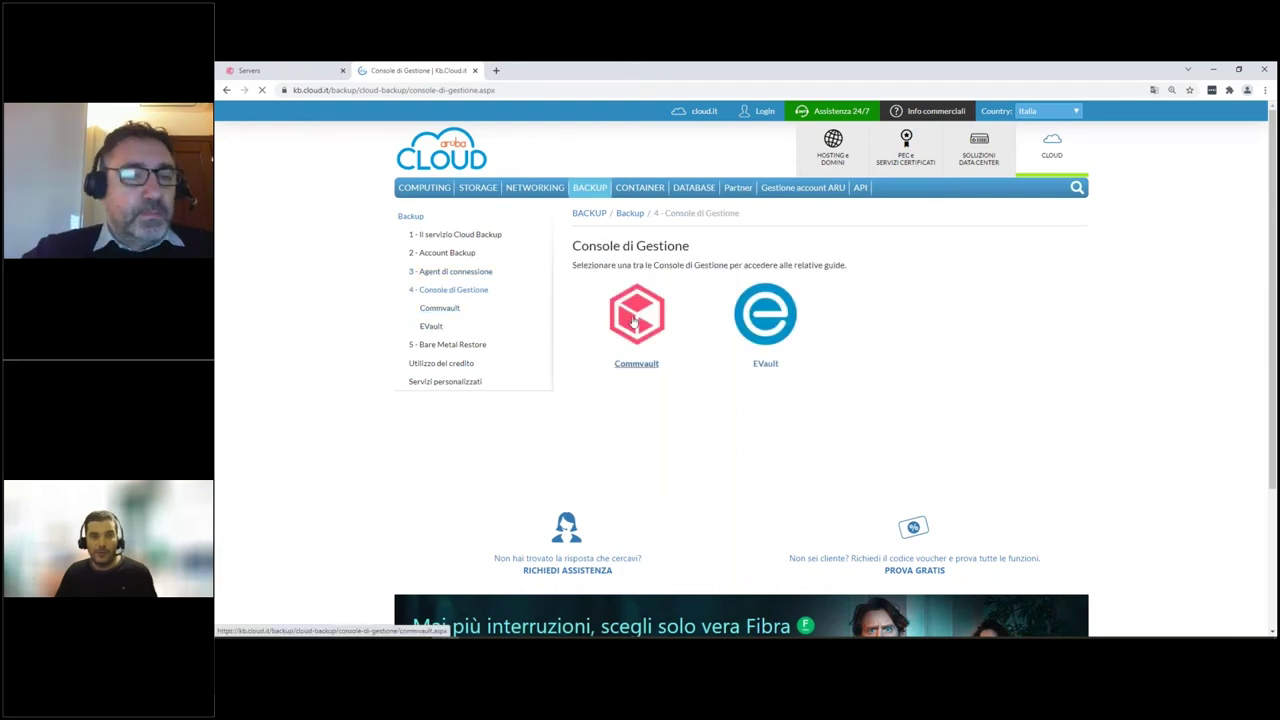
click(634, 318)
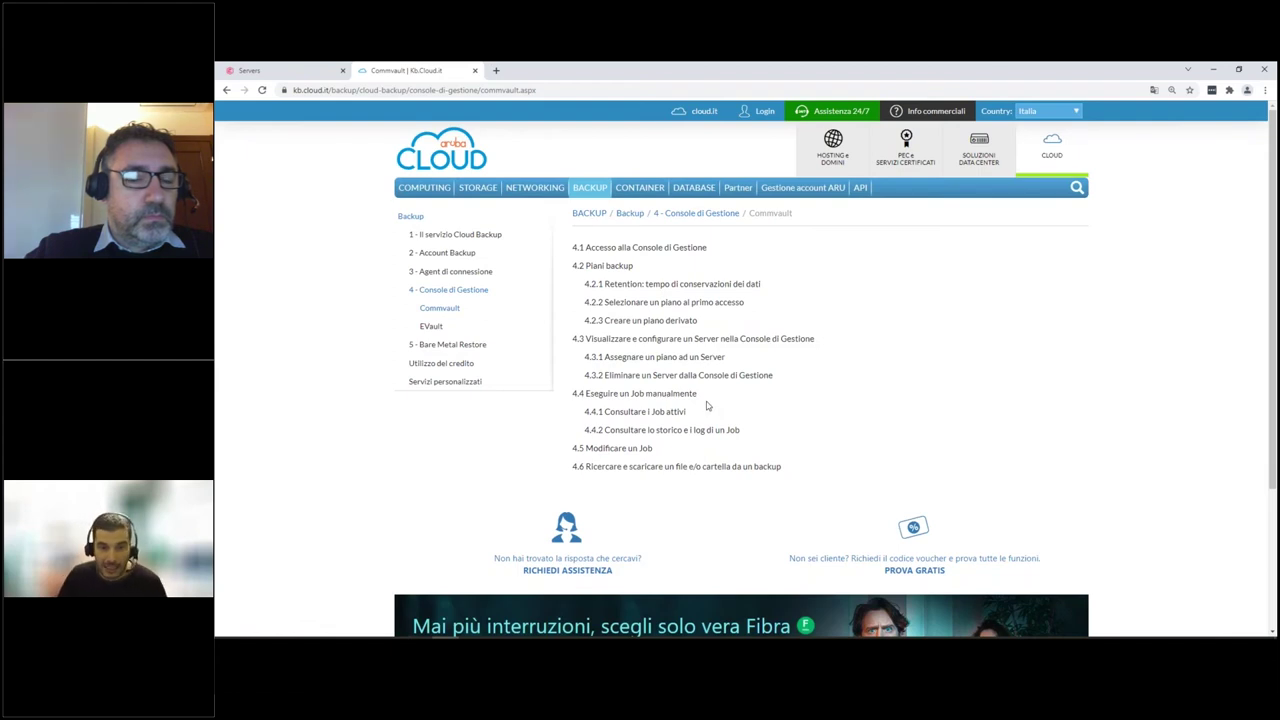
Return to Command Center, view the backup level options for webinar_webinar, and cancel the backup.
click(266, 70)
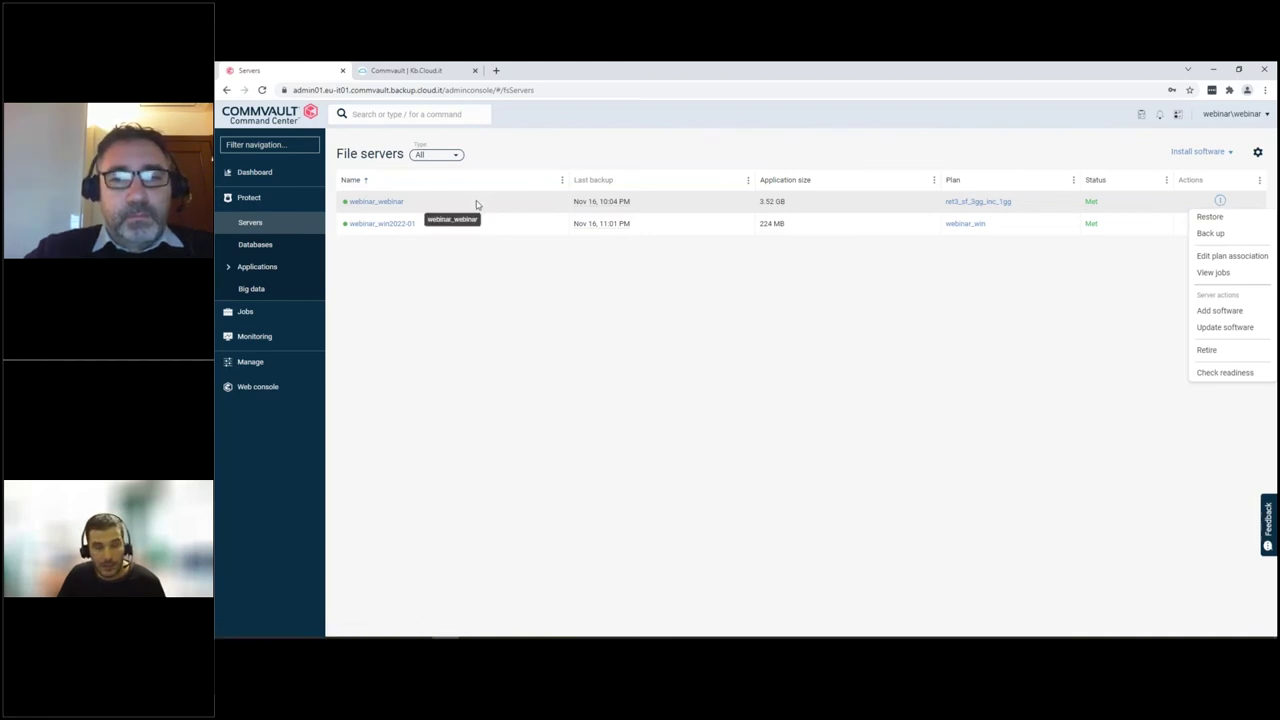
click(1224, 236)
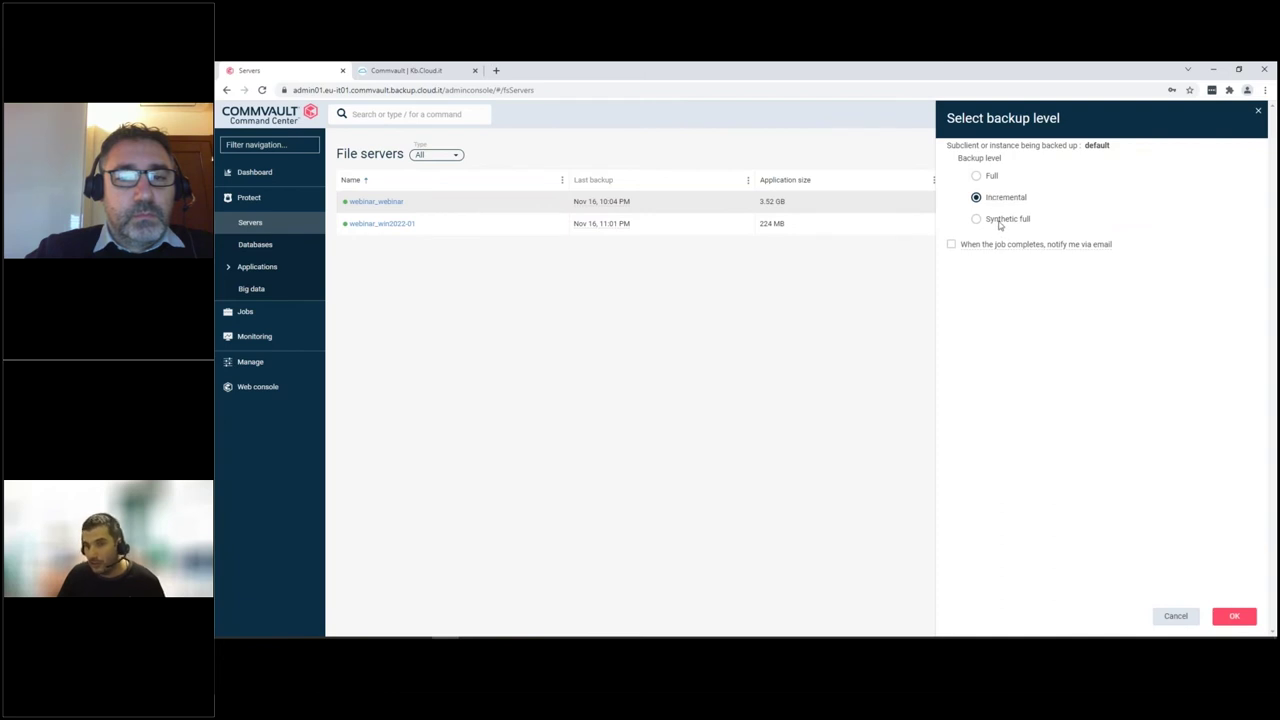
click(1175, 617)
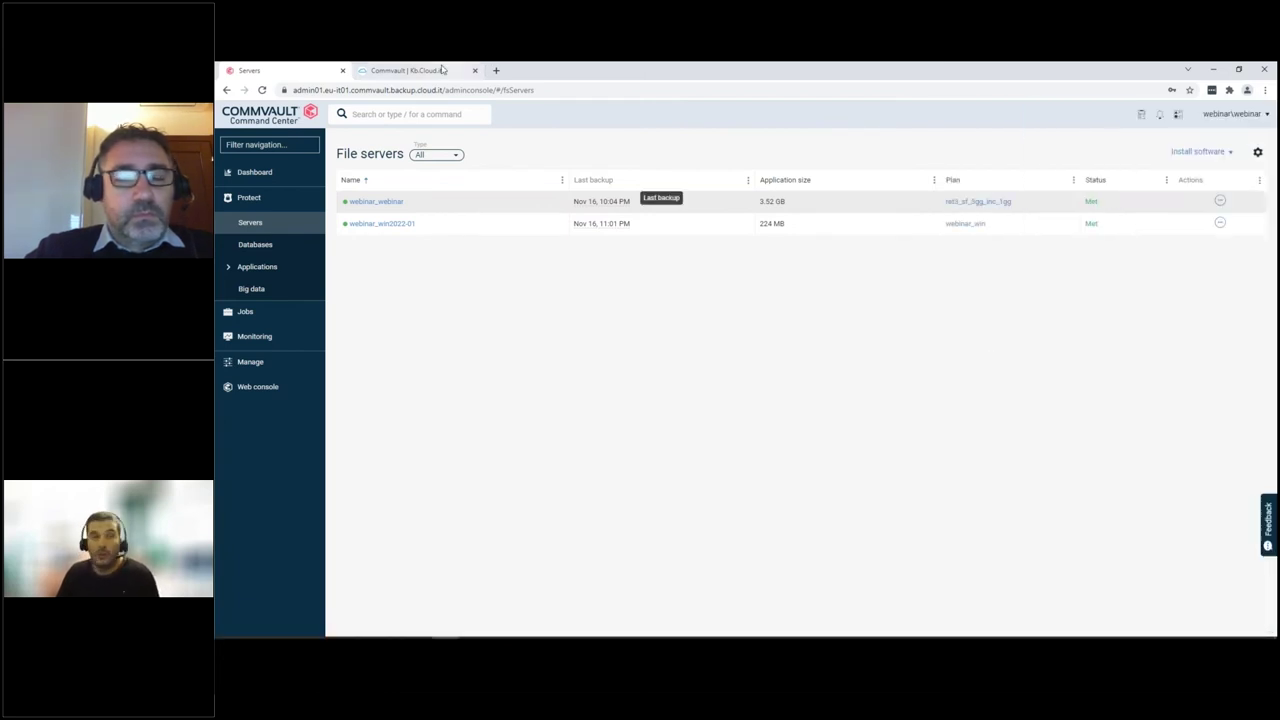
Switch to the knowledge base and open the Commvault Bare Metal Recovery 1-Touch guide for Linux Cloud Server.
mouse_move(447, 75)
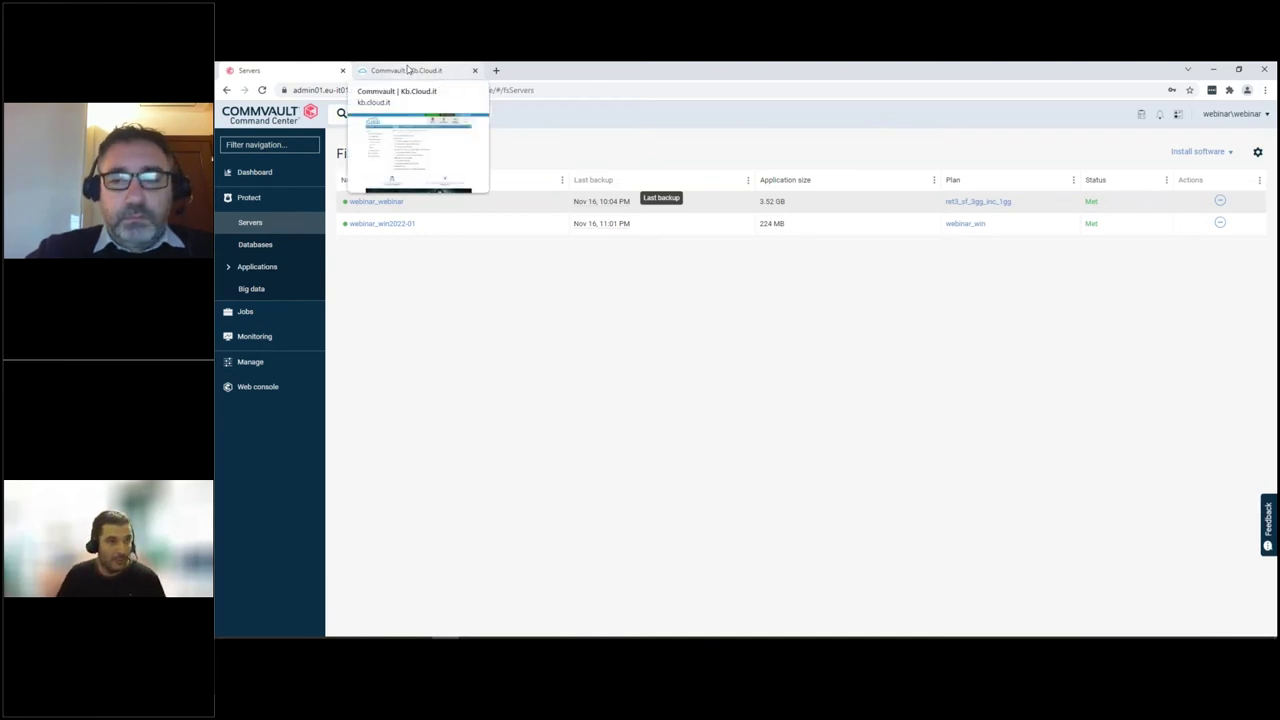
click(409, 70)
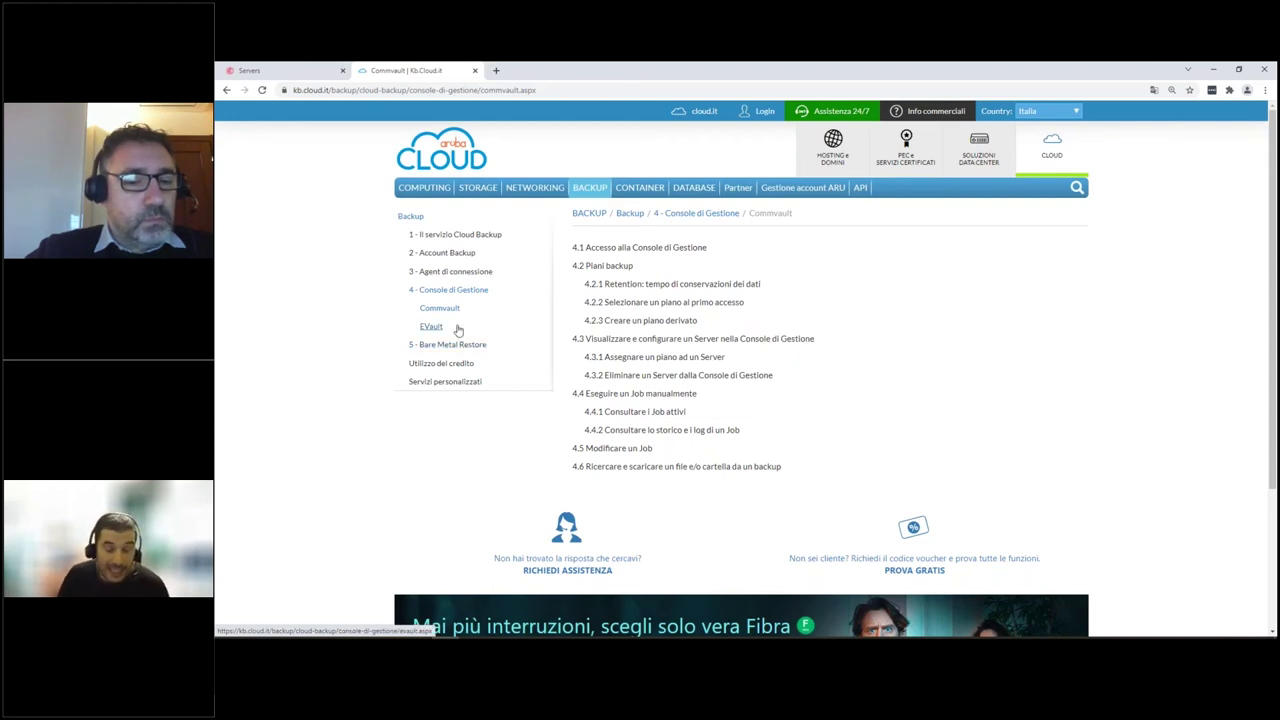
click(454, 346)
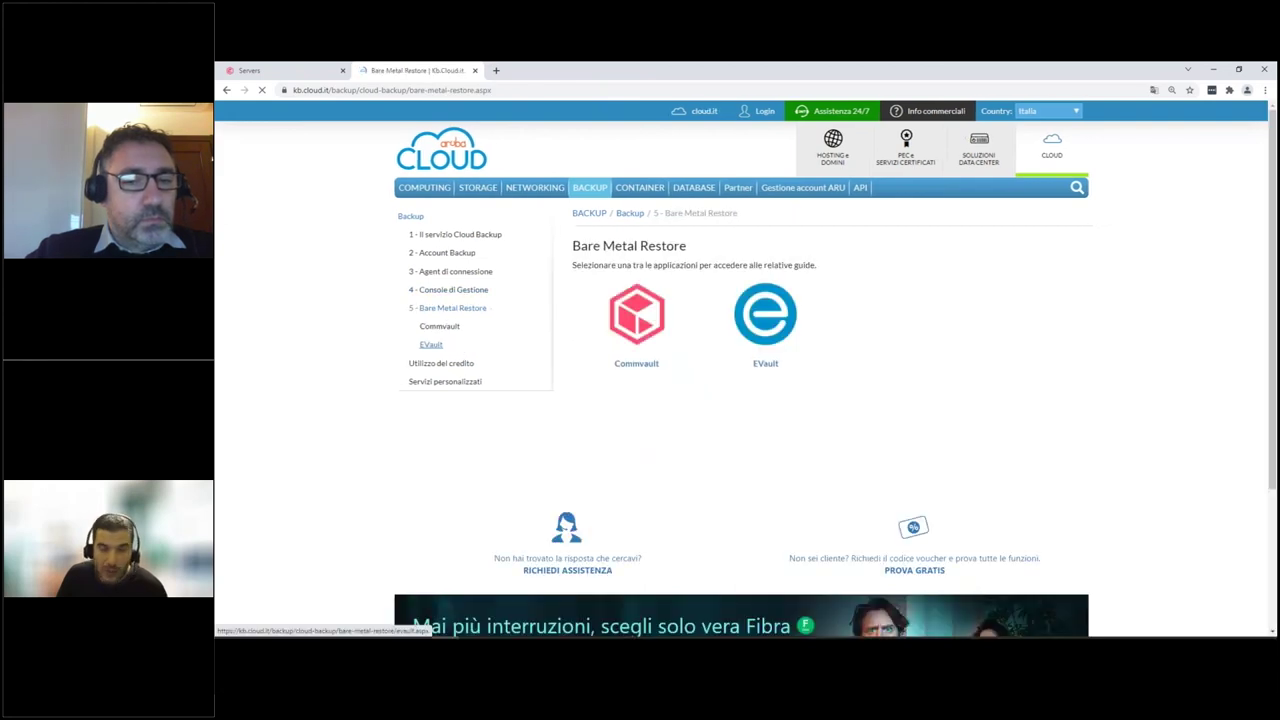
click(648, 335)
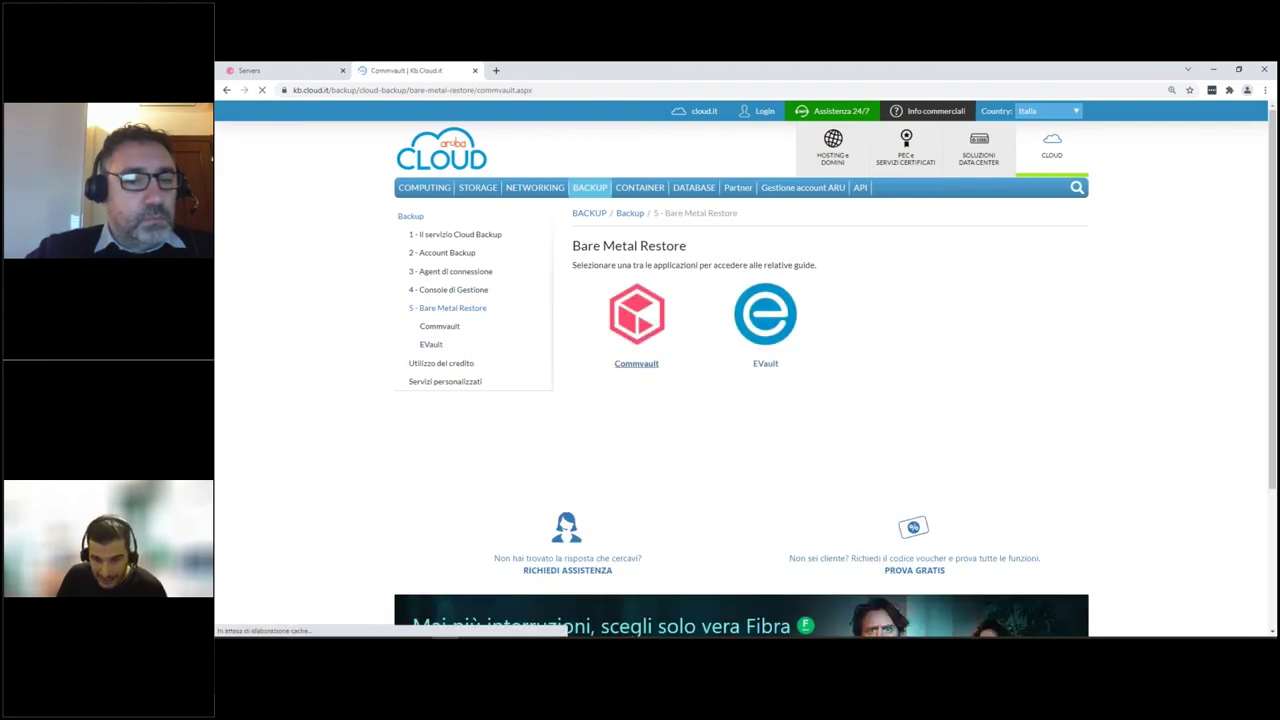
click(787, 322)
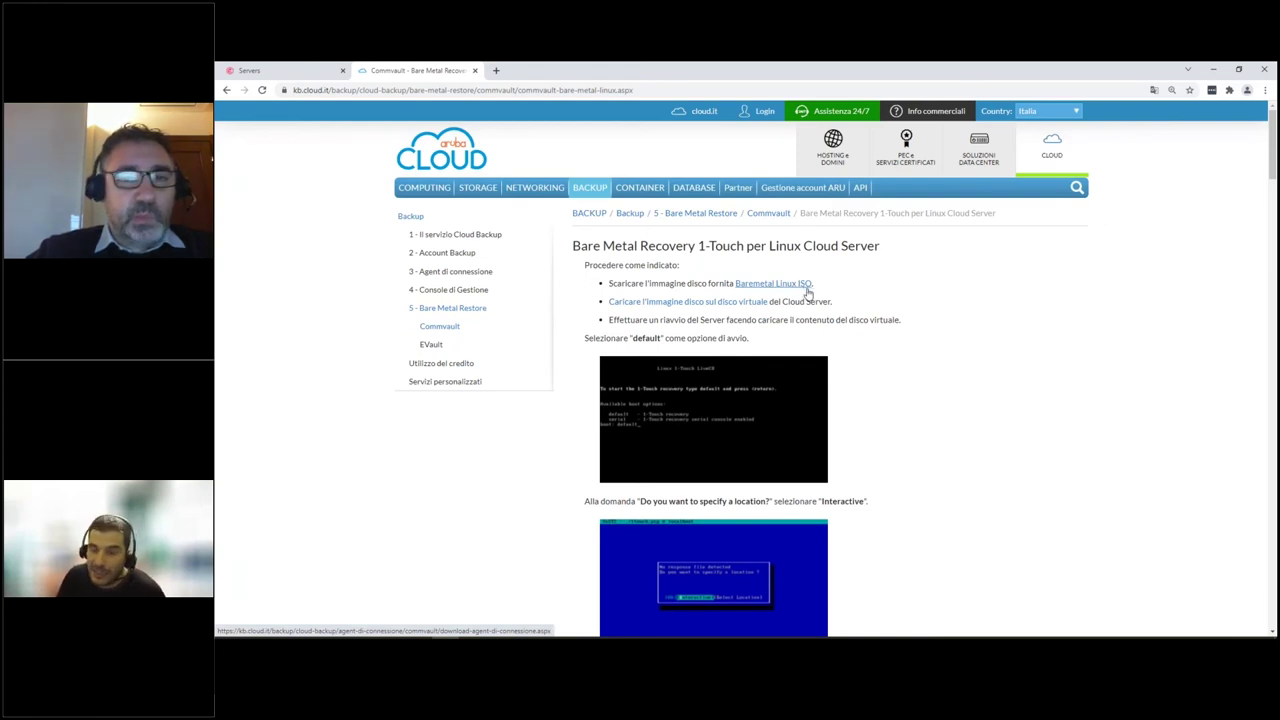
scroll(918, 414, down, 1)
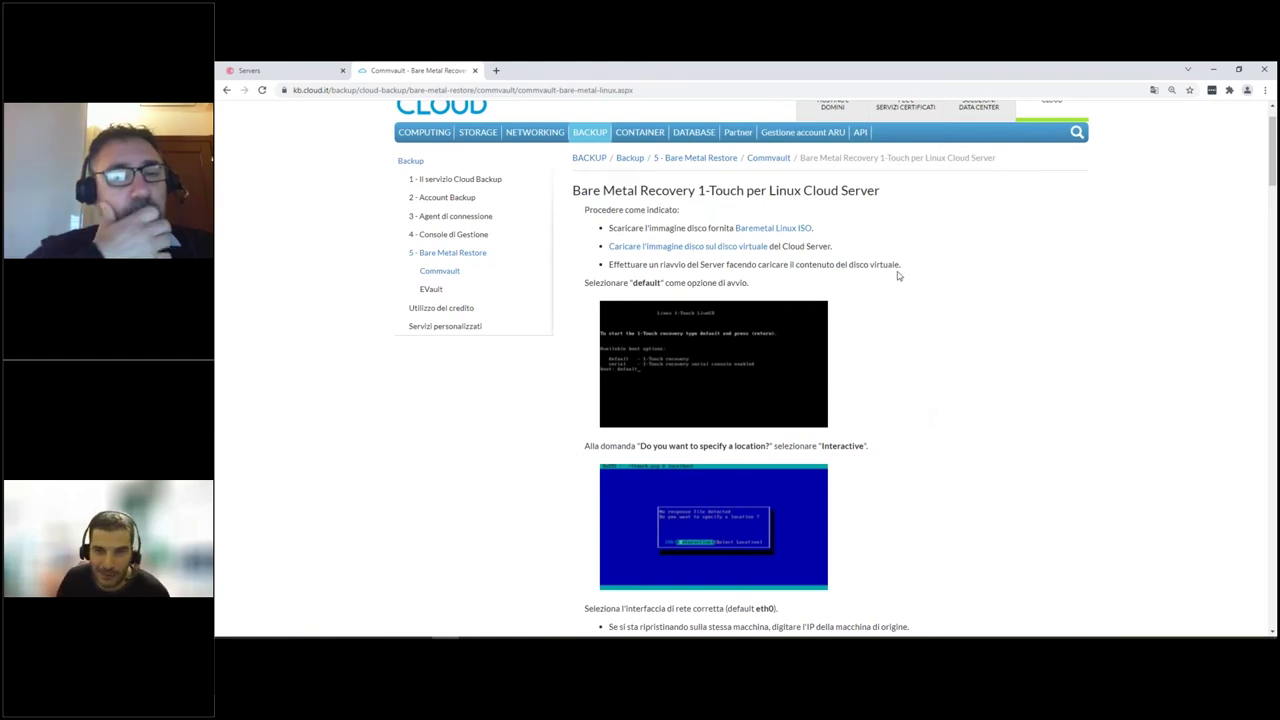
scroll(904, 288, down, 2)
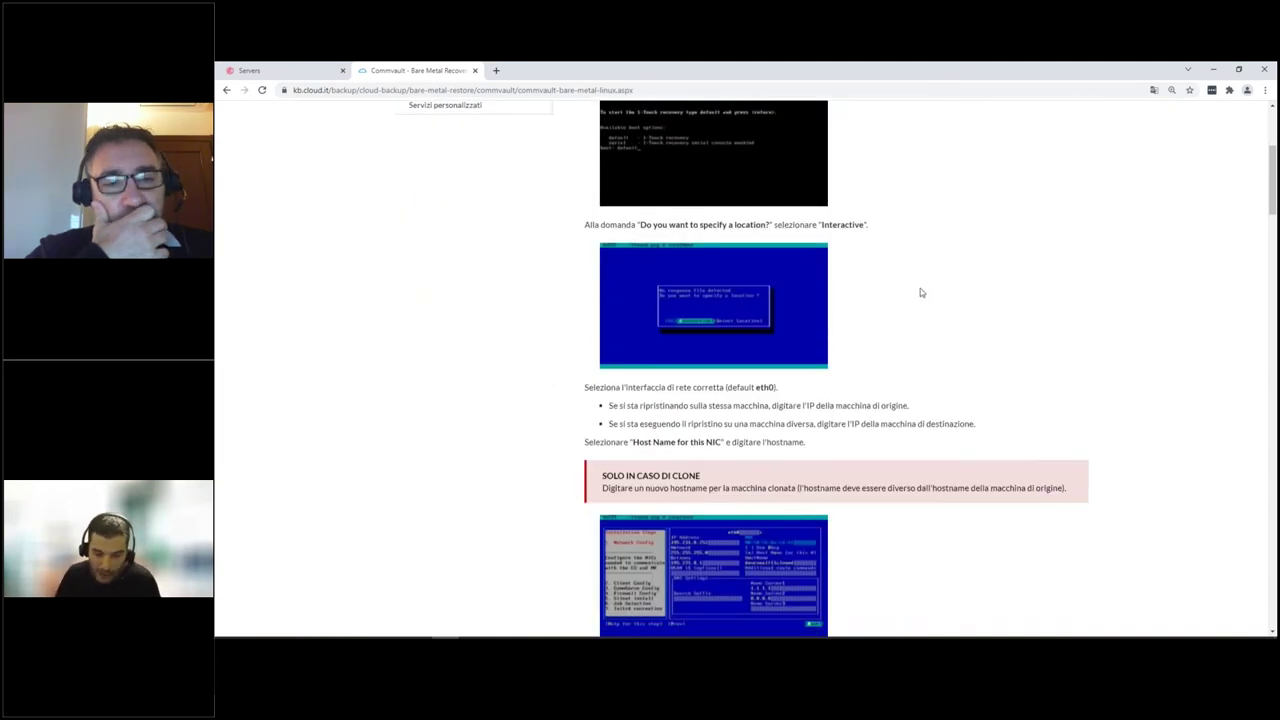
scroll(920, 292, up, 2)
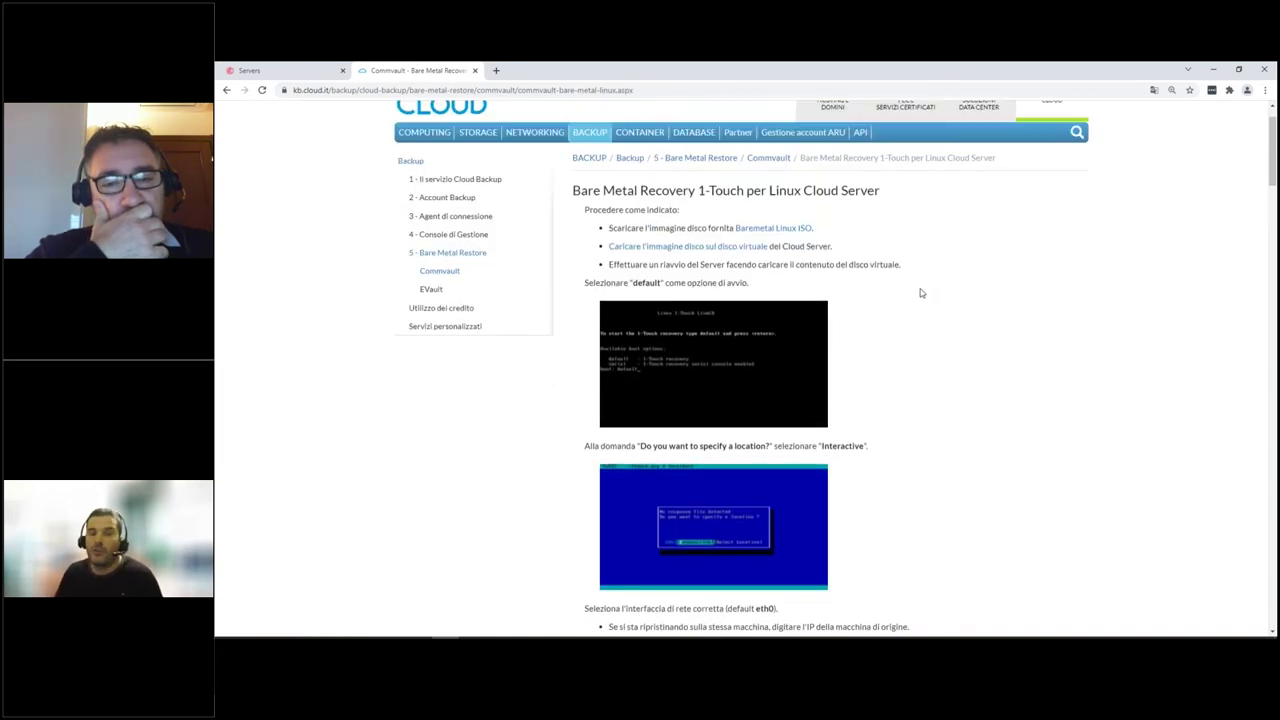
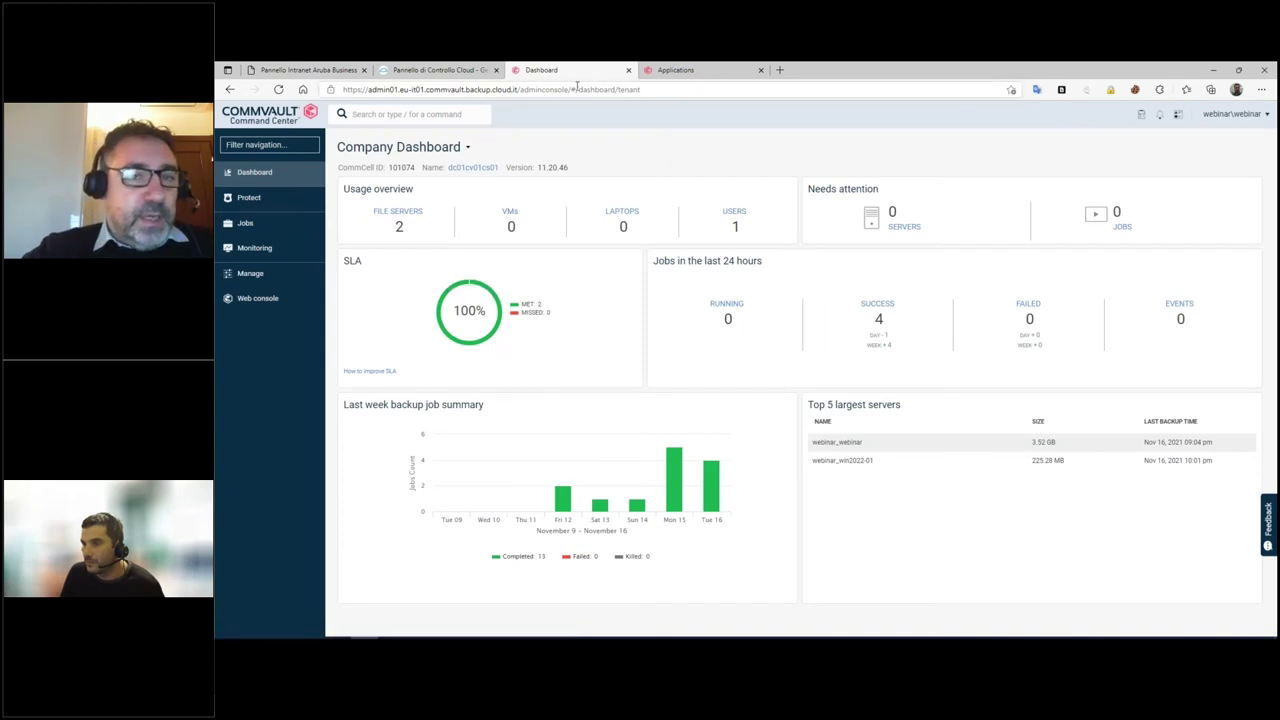
Switch to the Command Center dashboard and change its address from adminconsole to webconsole to load the My Applications page.
click(675, 70)
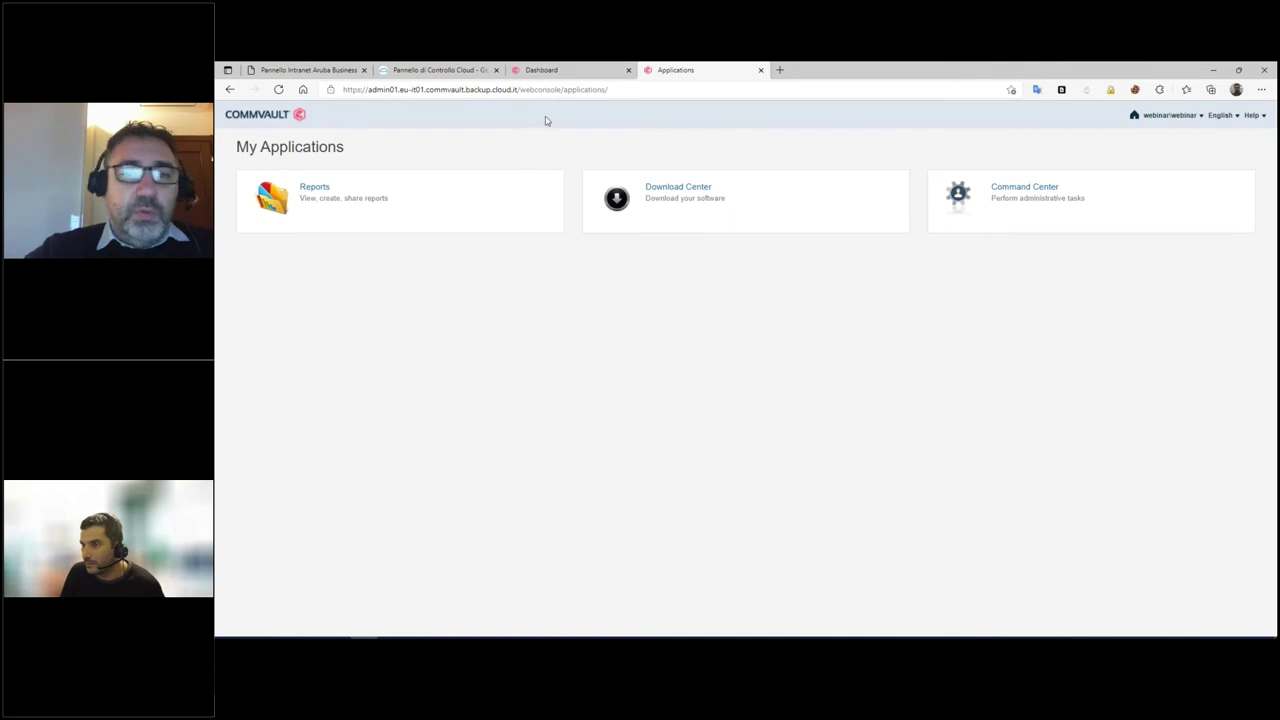
click(560, 72)
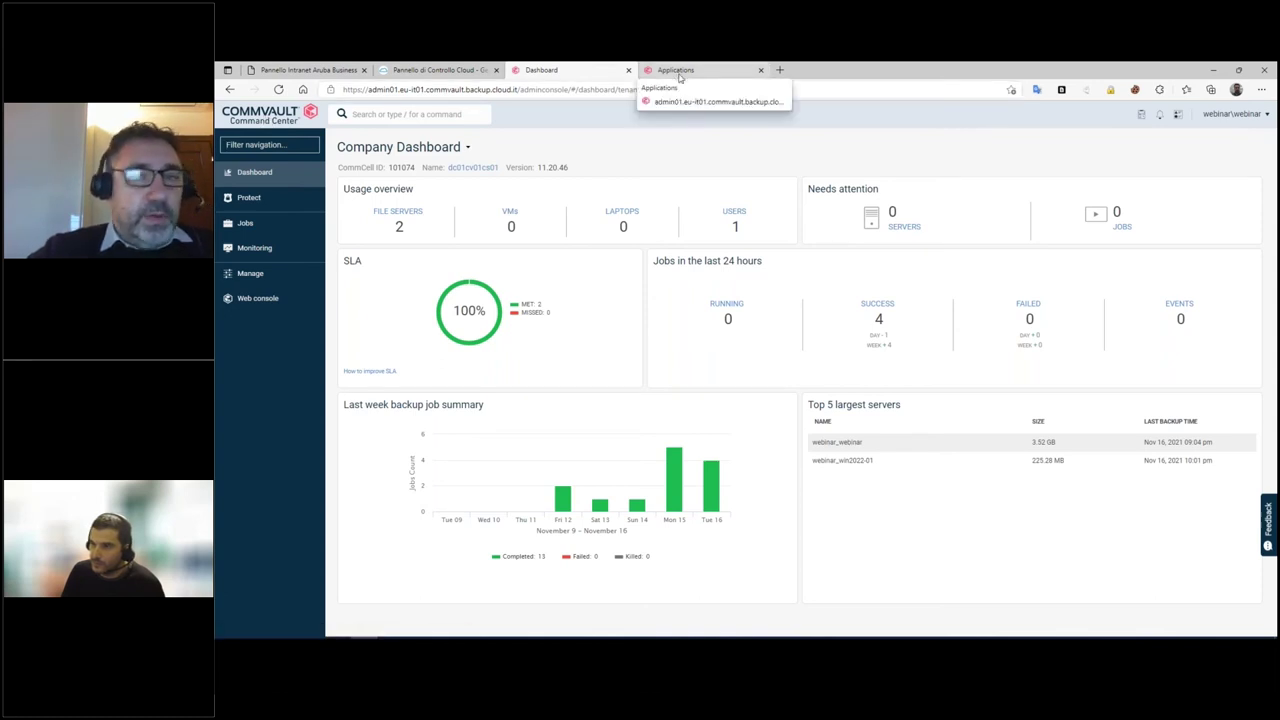
click(521, 90)
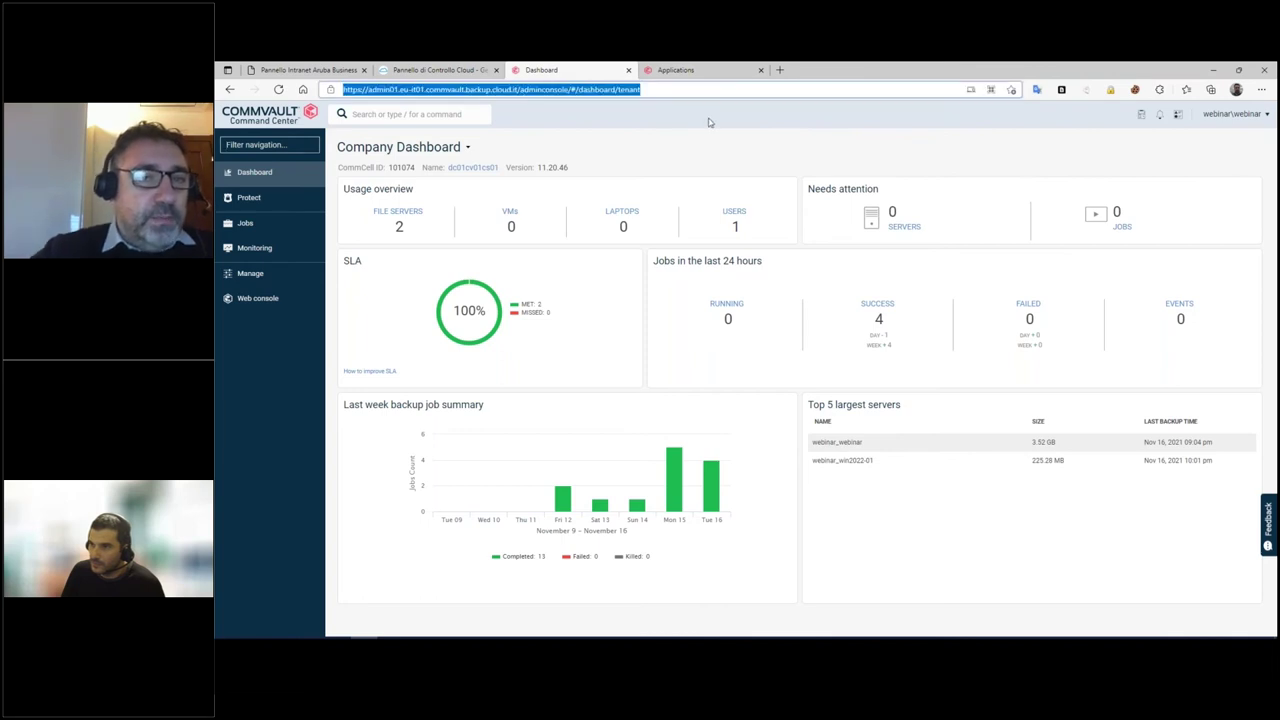
key(End)
key(ctrl+shift+Left)
key(ctrl+shift+Left)
key(ctrl+shift+Left)
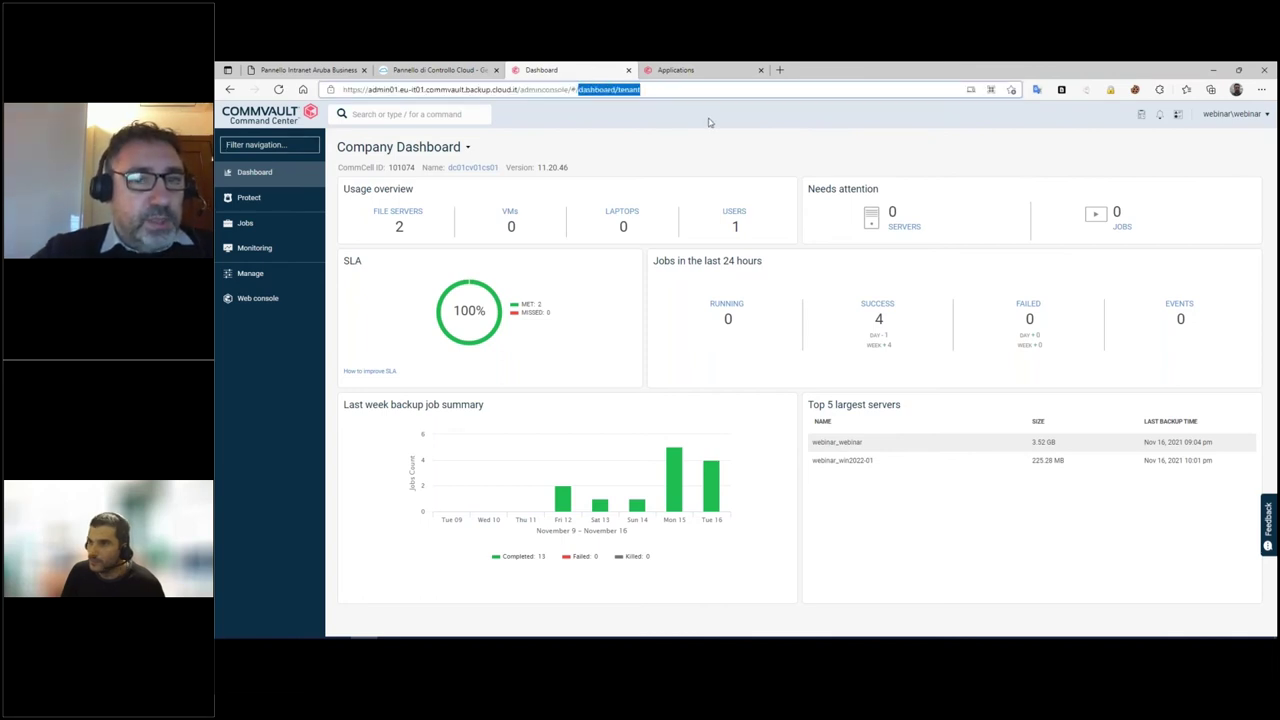
key(BackSpace)
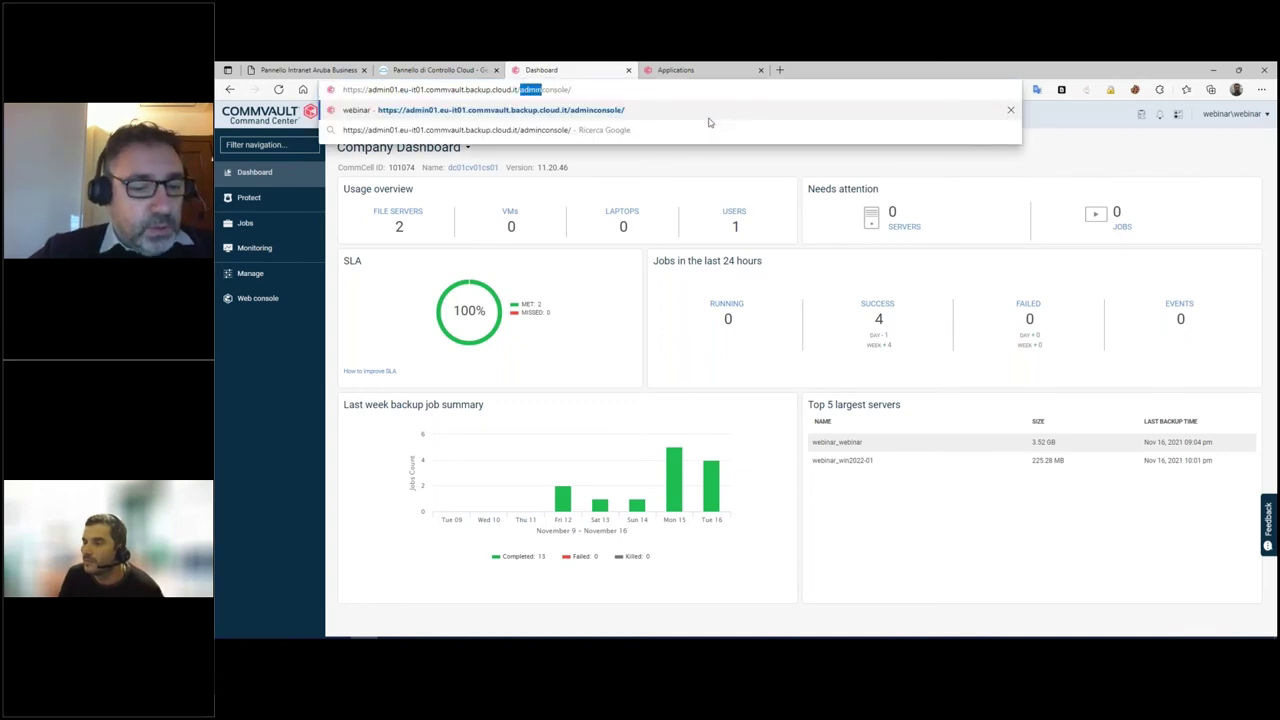
text(web)
key(Return)
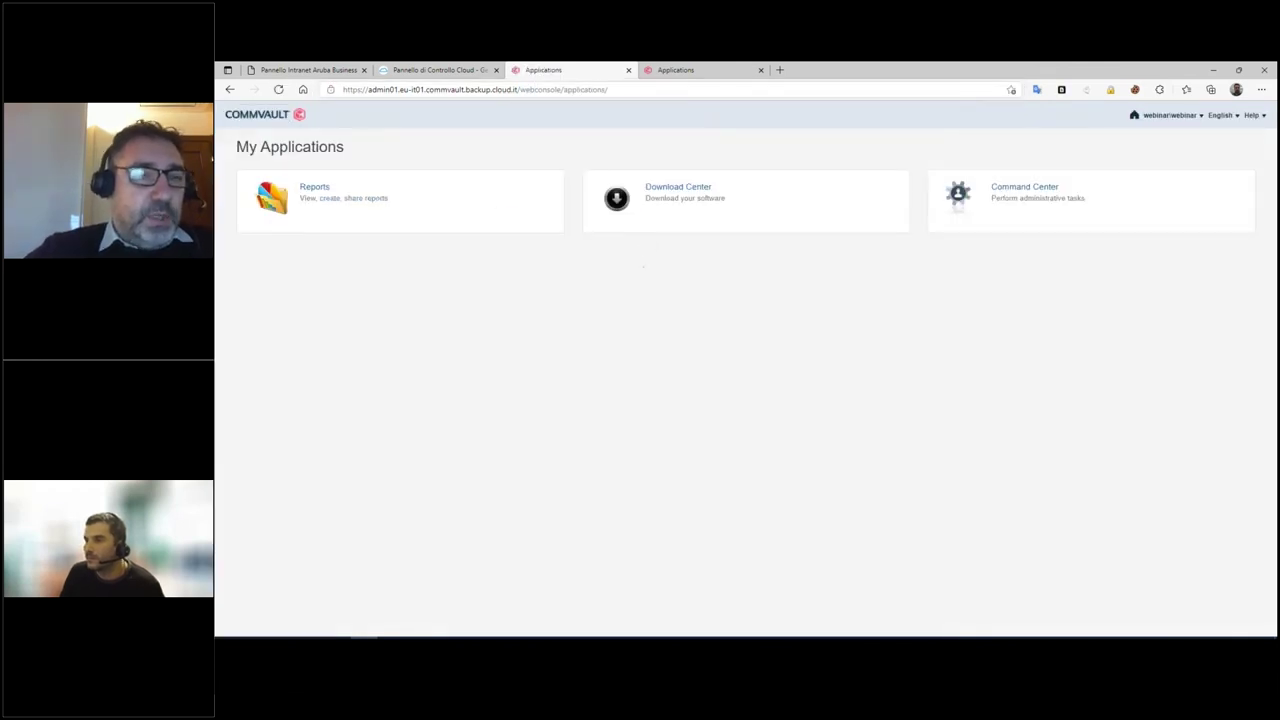
Open Command Center from the other My Applications page, dismiss the default plan prompt, and open the Download Center.
click(683, 72)
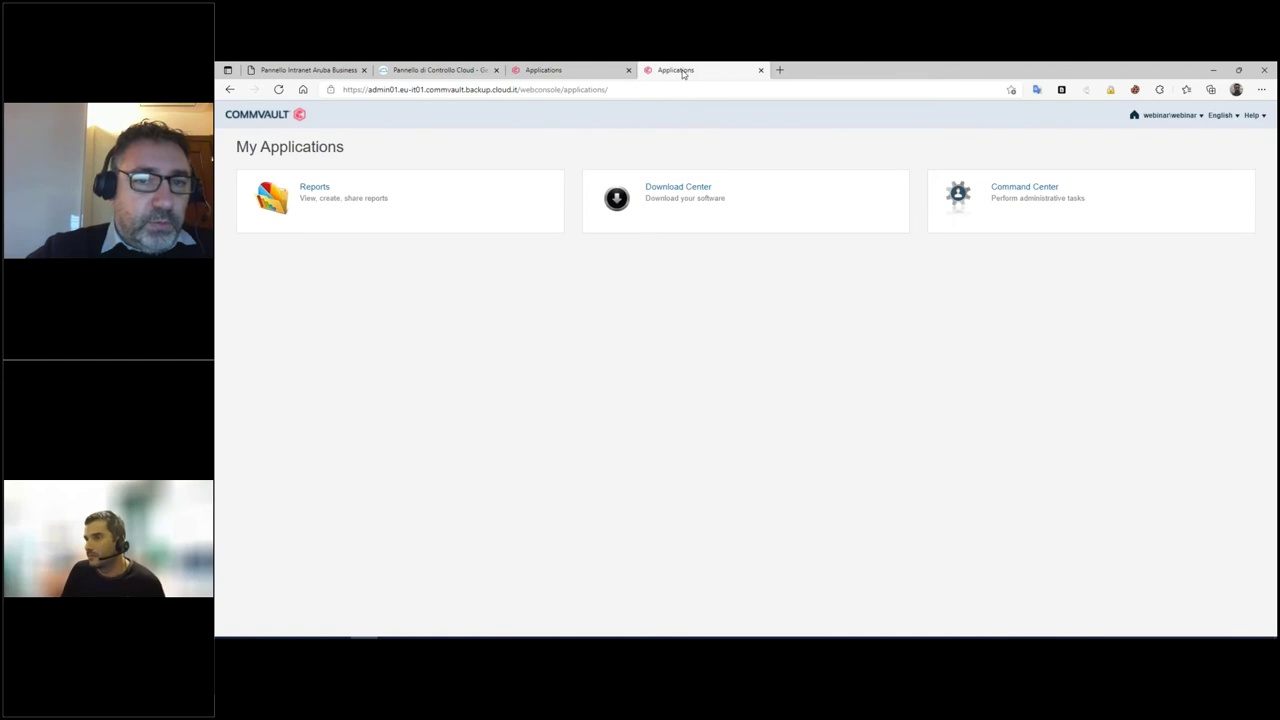
click(1005, 188)
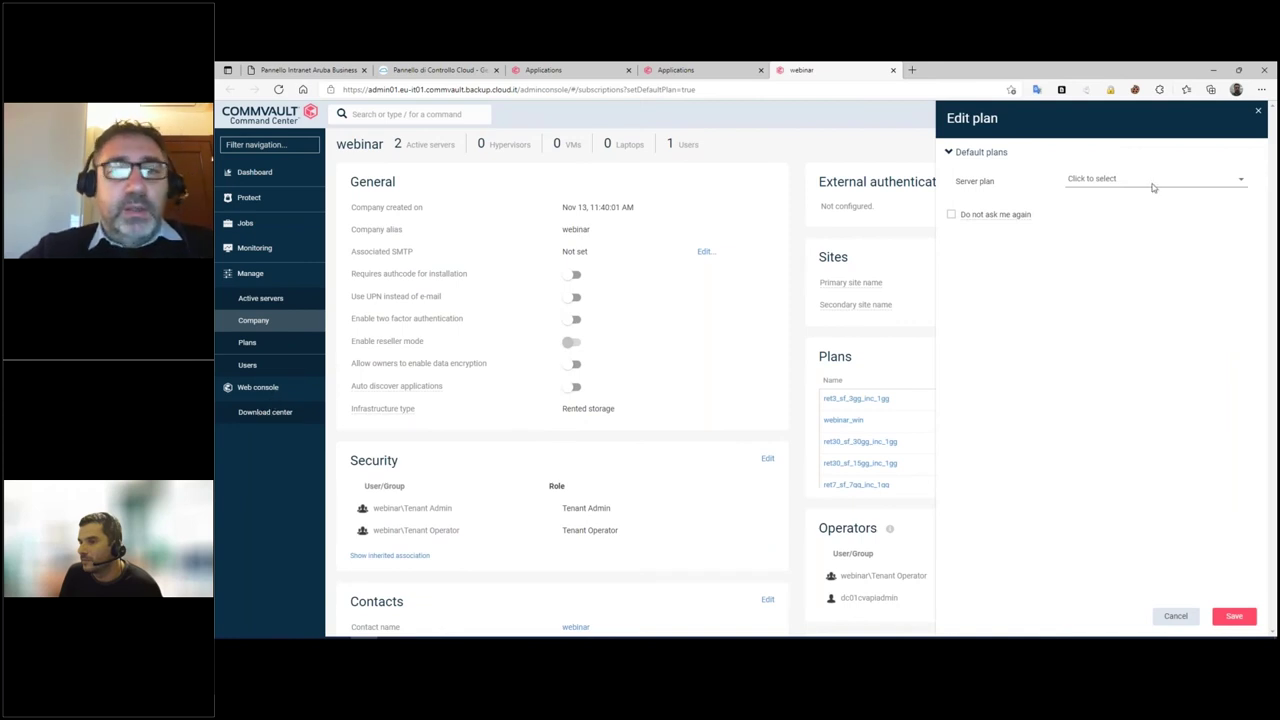
click(1258, 113)
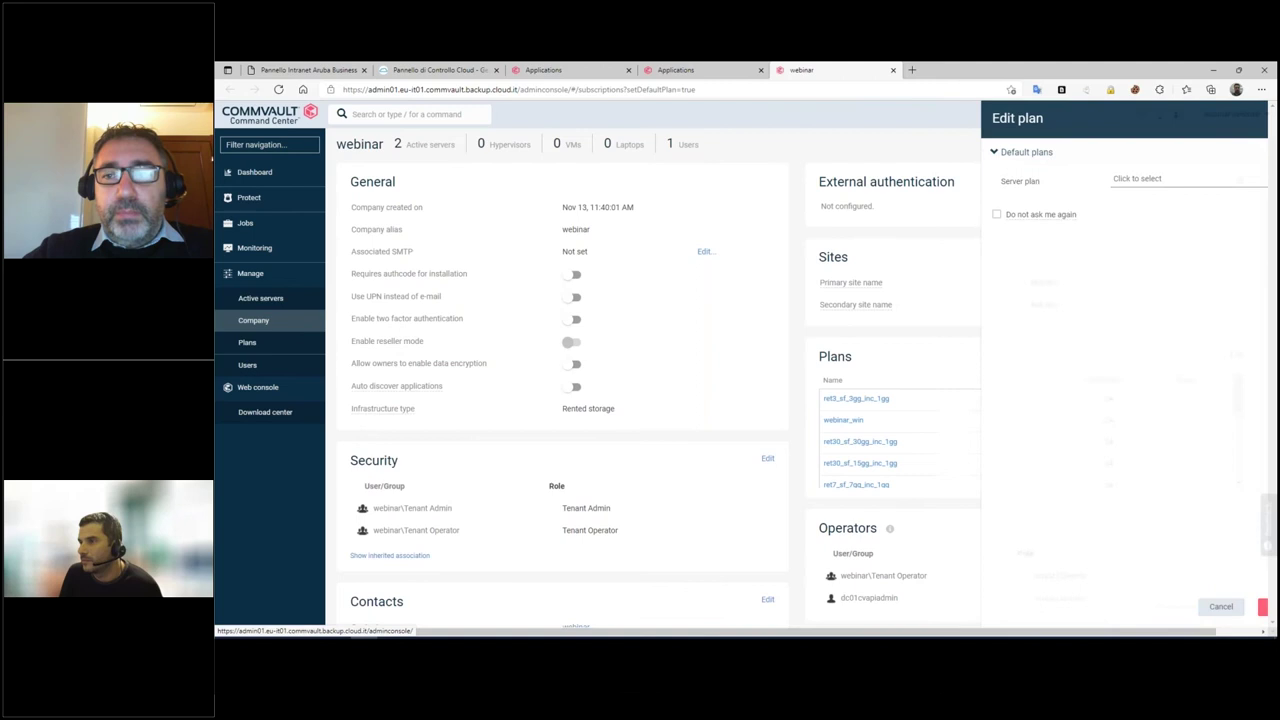
click(300, 412)
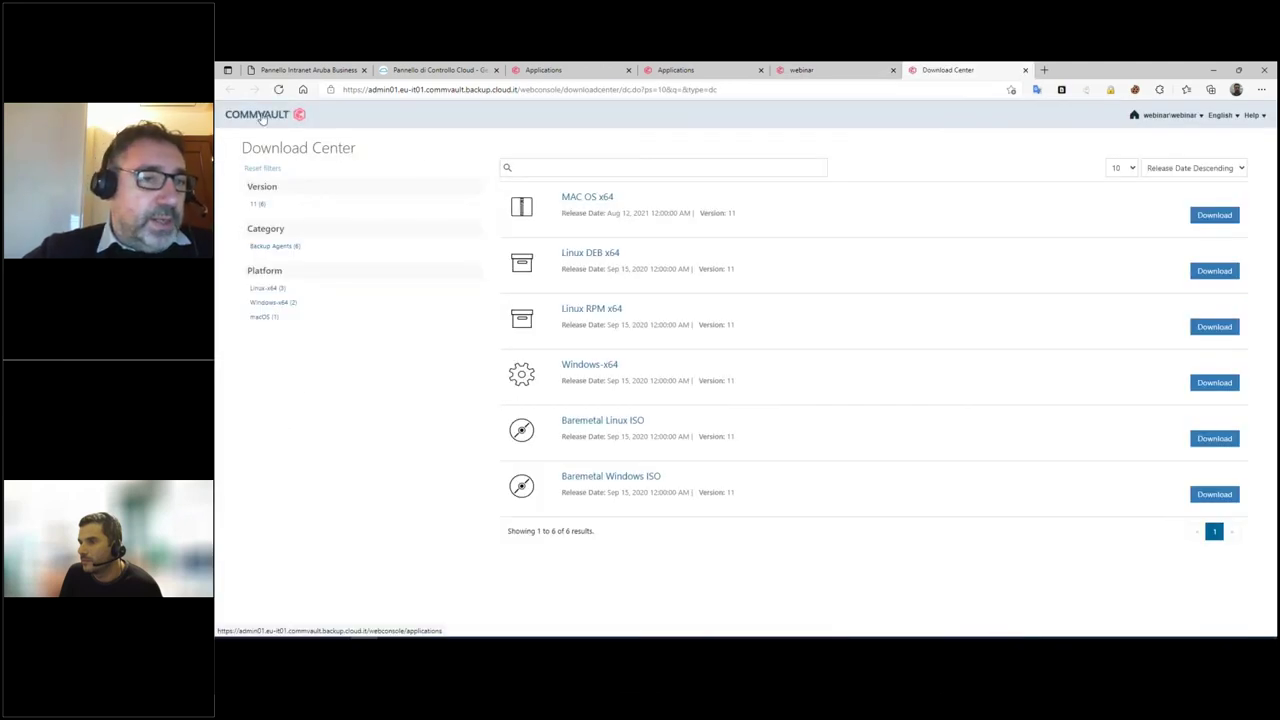
Return to My Applications and open the Backup job summary report from Reports.
click(260, 117)
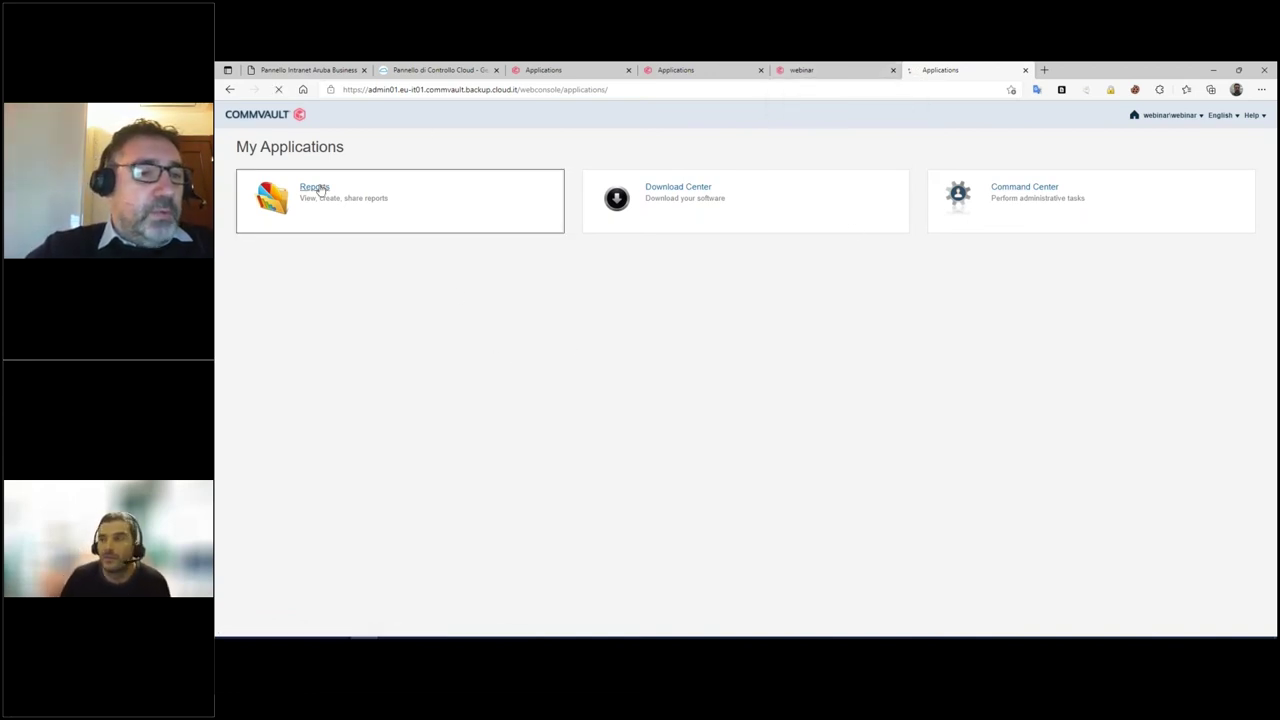
click(318, 190)
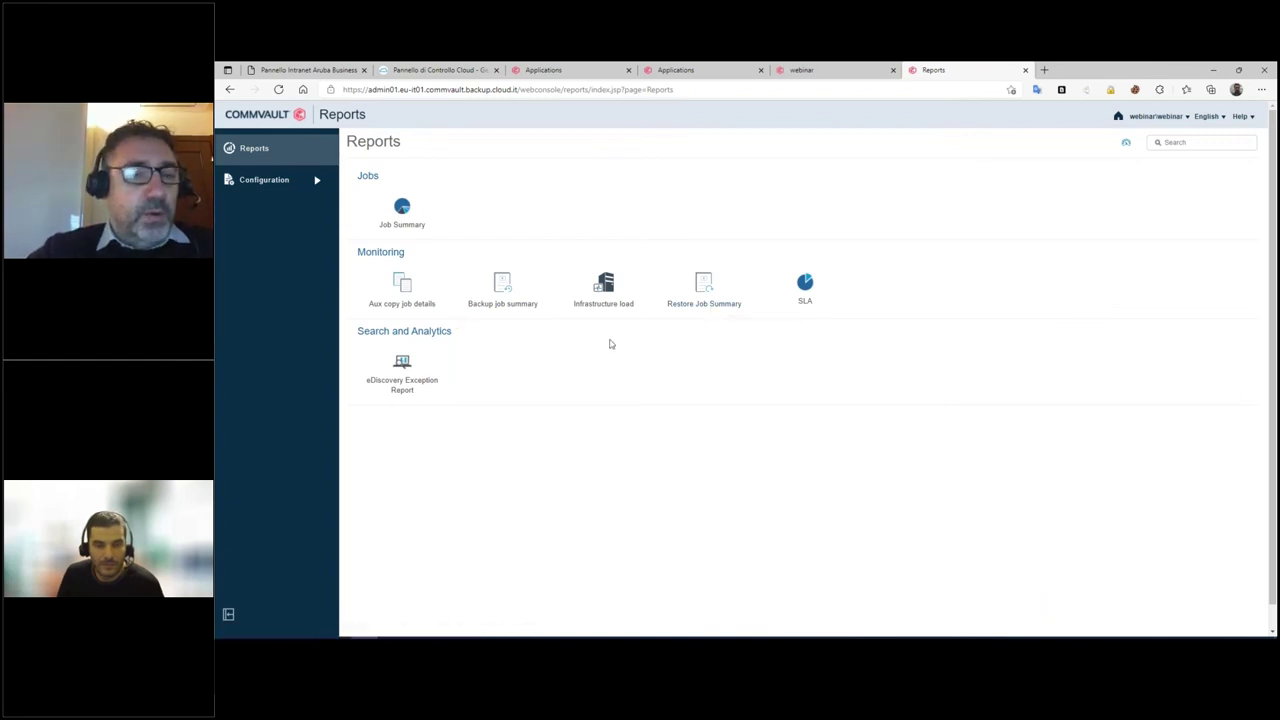
click(504, 292)
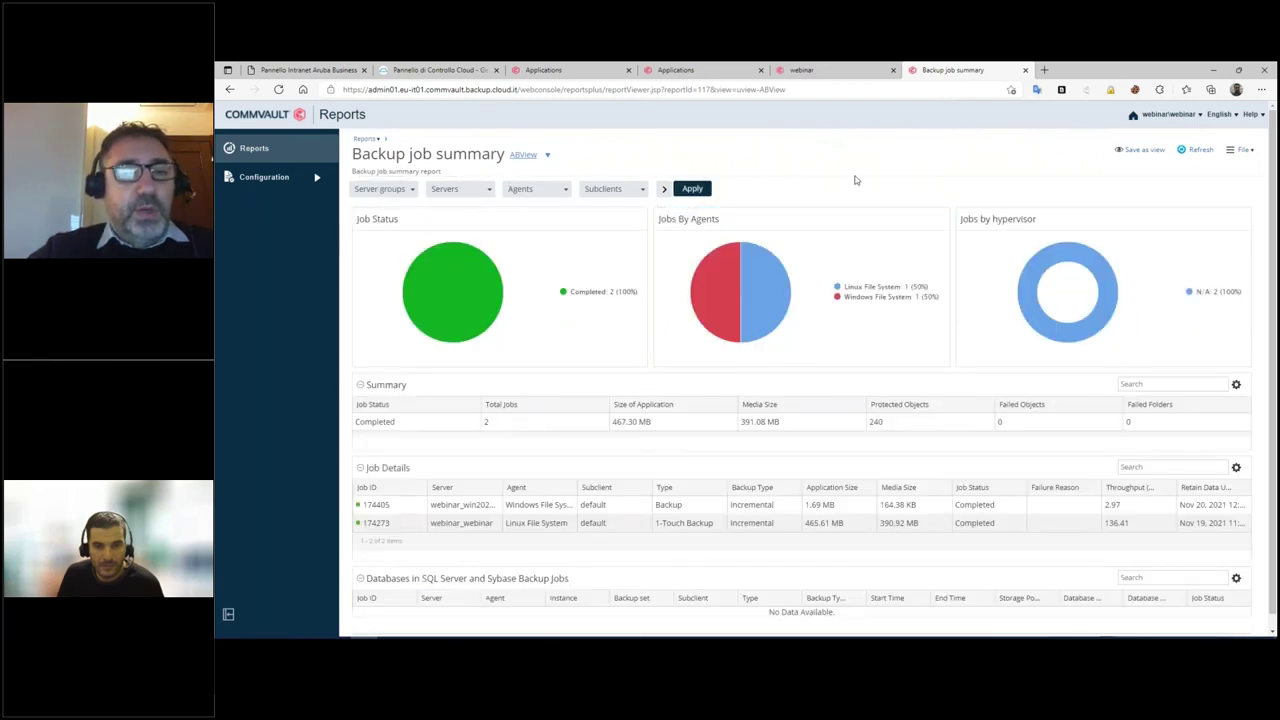
Expand the report filters and apply the Last 7 days time frame to the backup job summary.
click(666, 189)
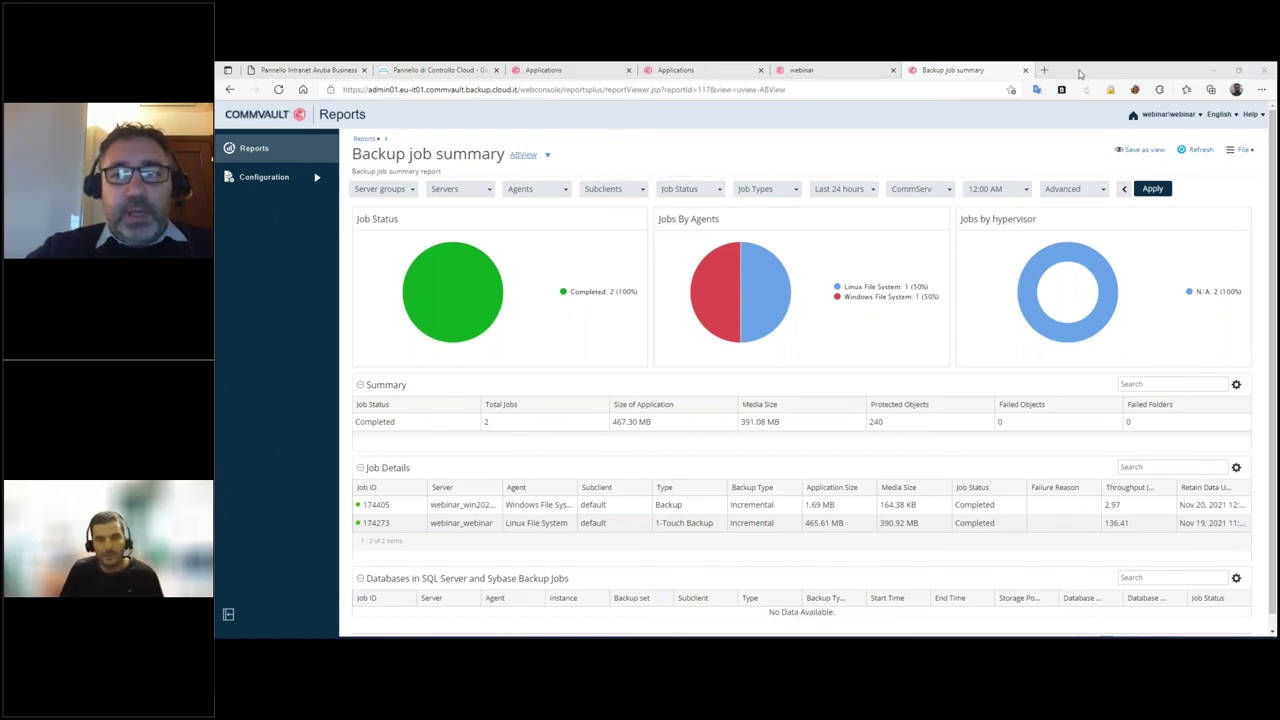
click(838, 191)
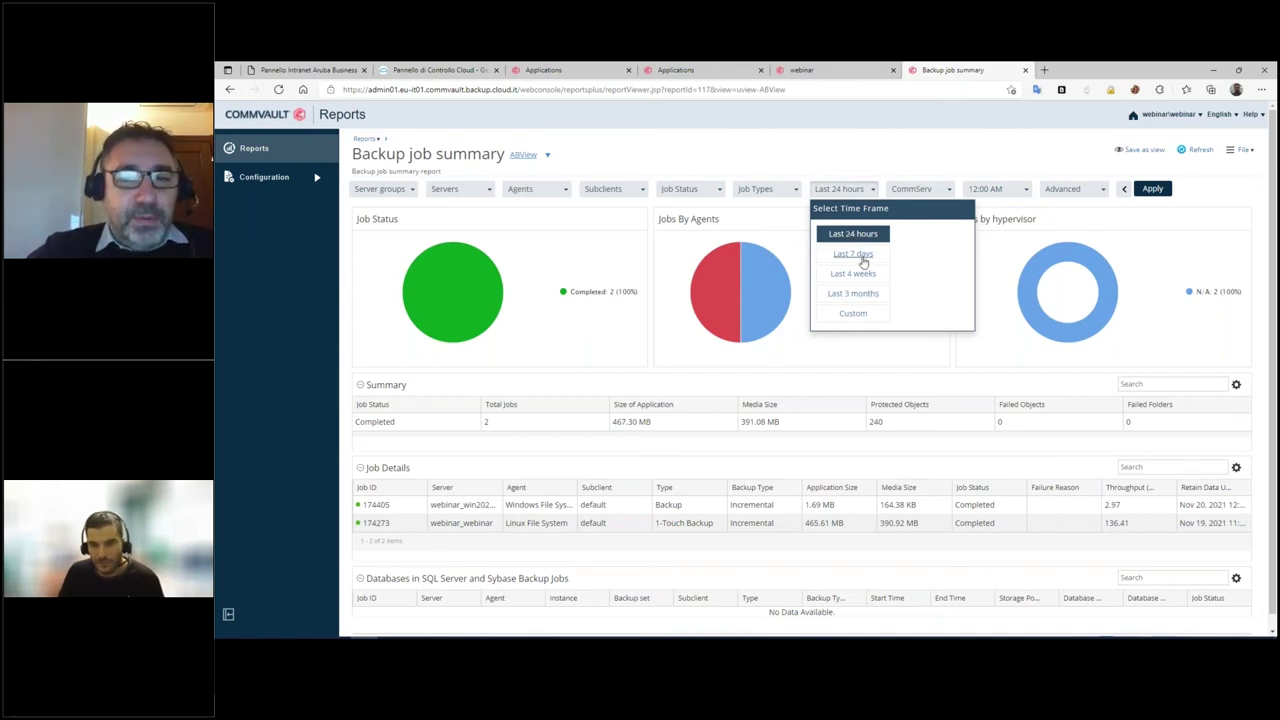
click(862, 258)
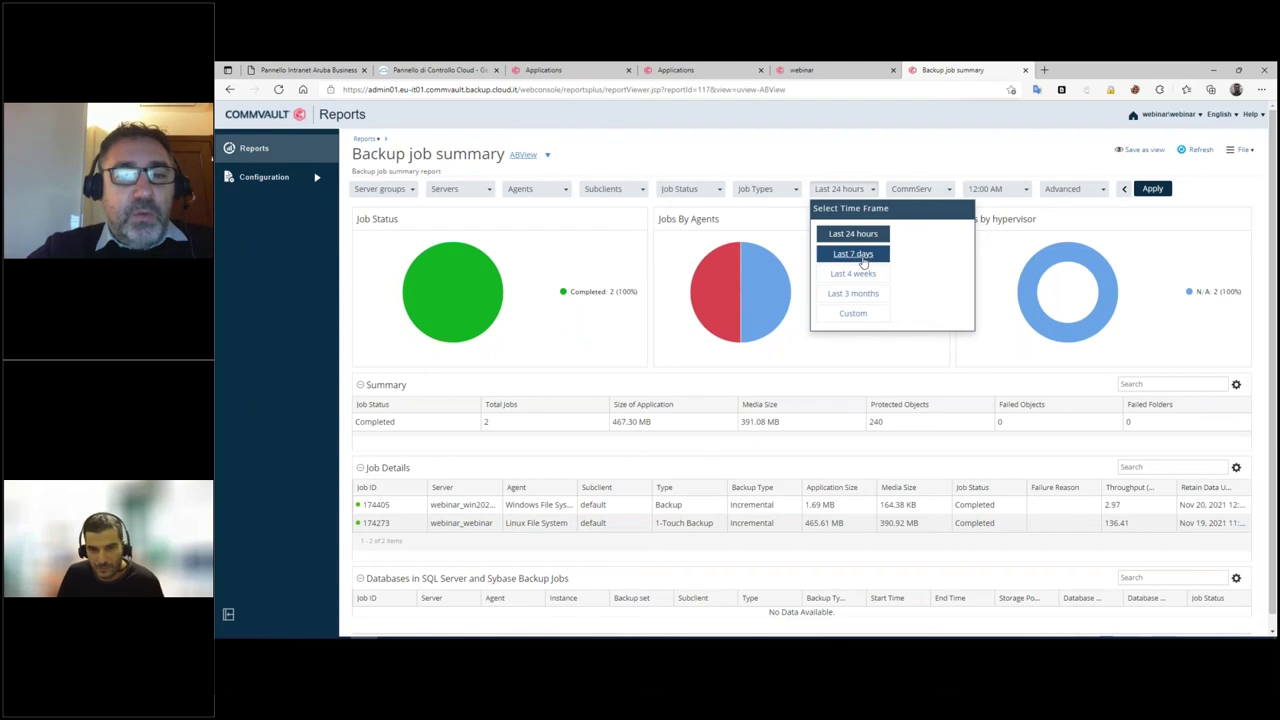
click(1155, 191)
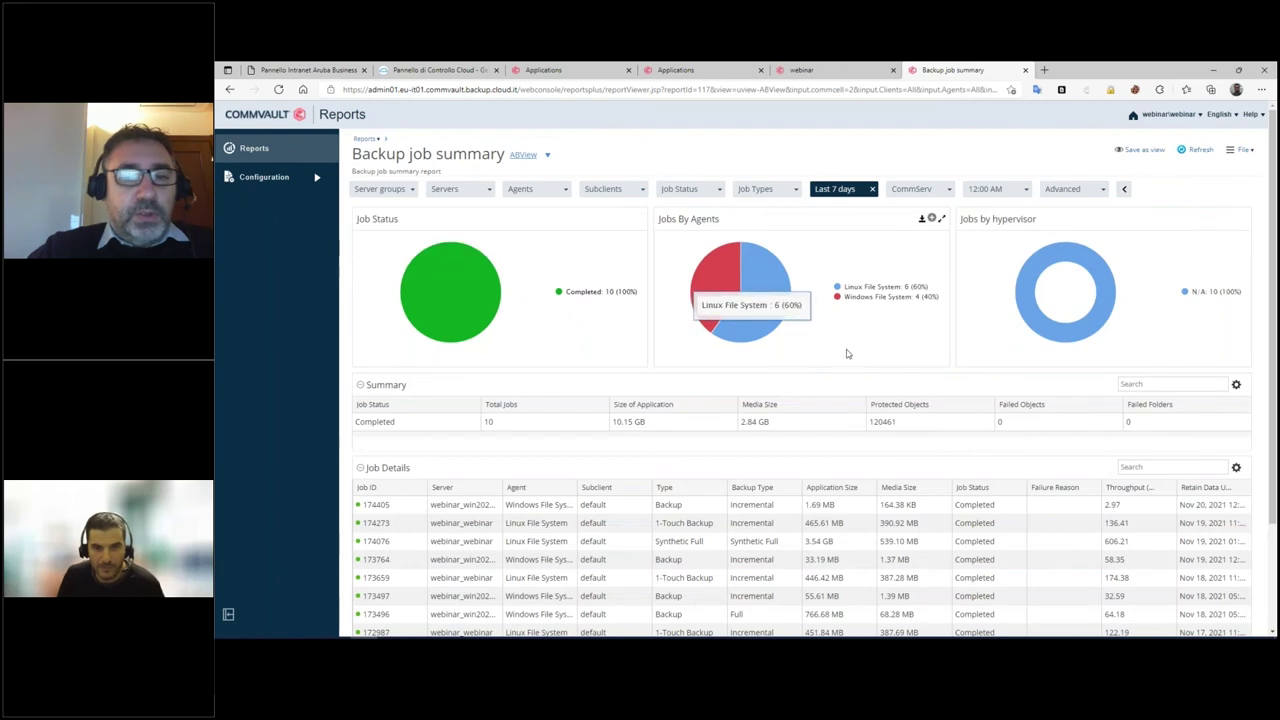
Filter the report to Linux File System jobs from the agents chart, examine the backup types in the job details, and clear the filter.
mouse_move(712, 315)
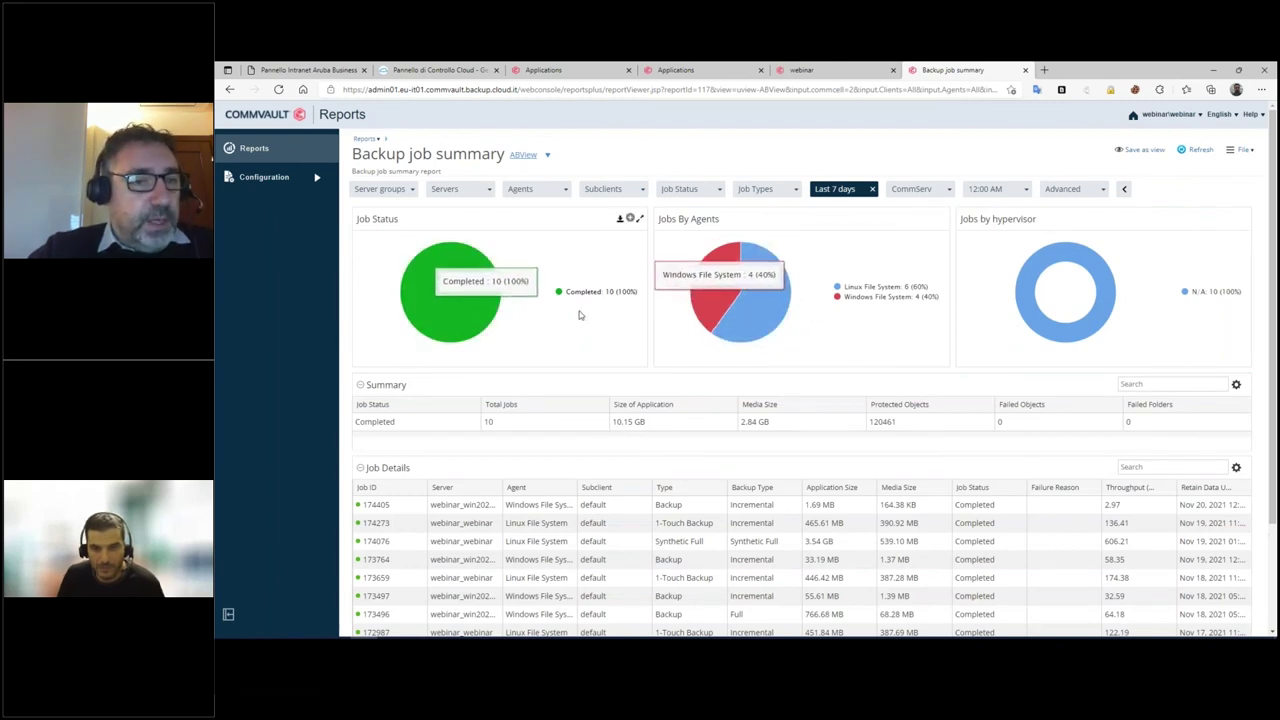
click(766, 301)
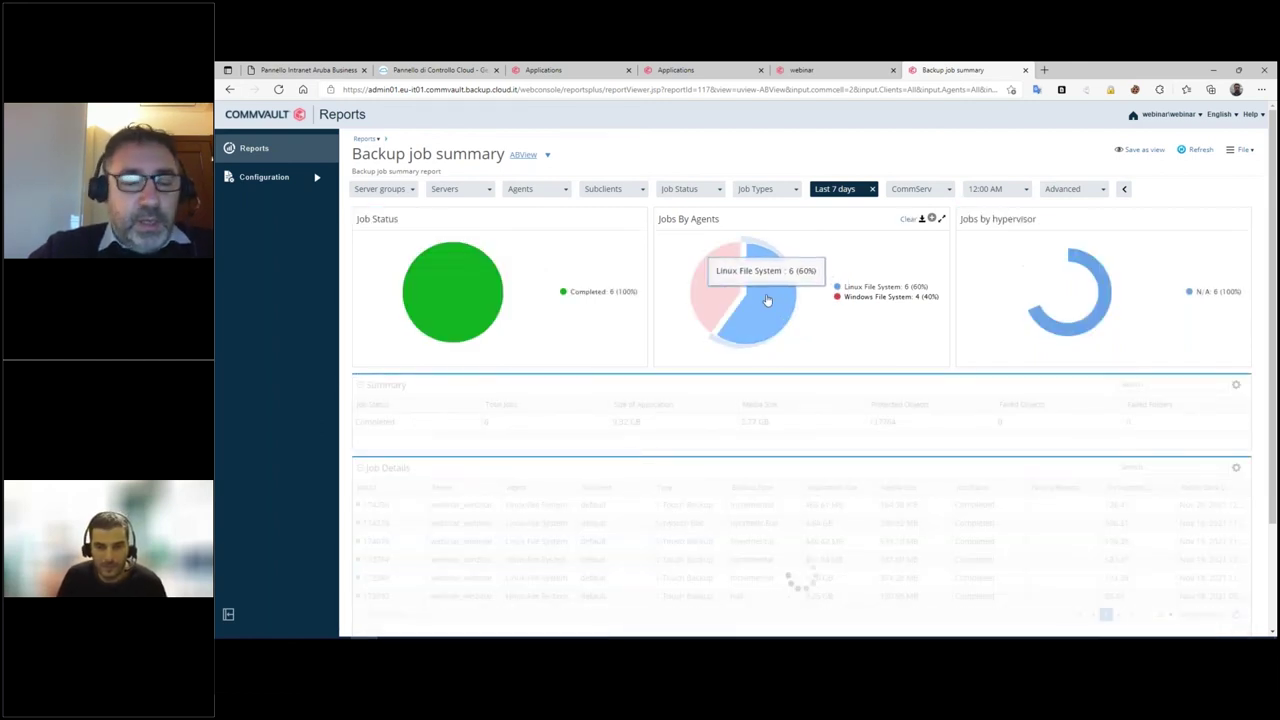
mouse_move(470, 302)
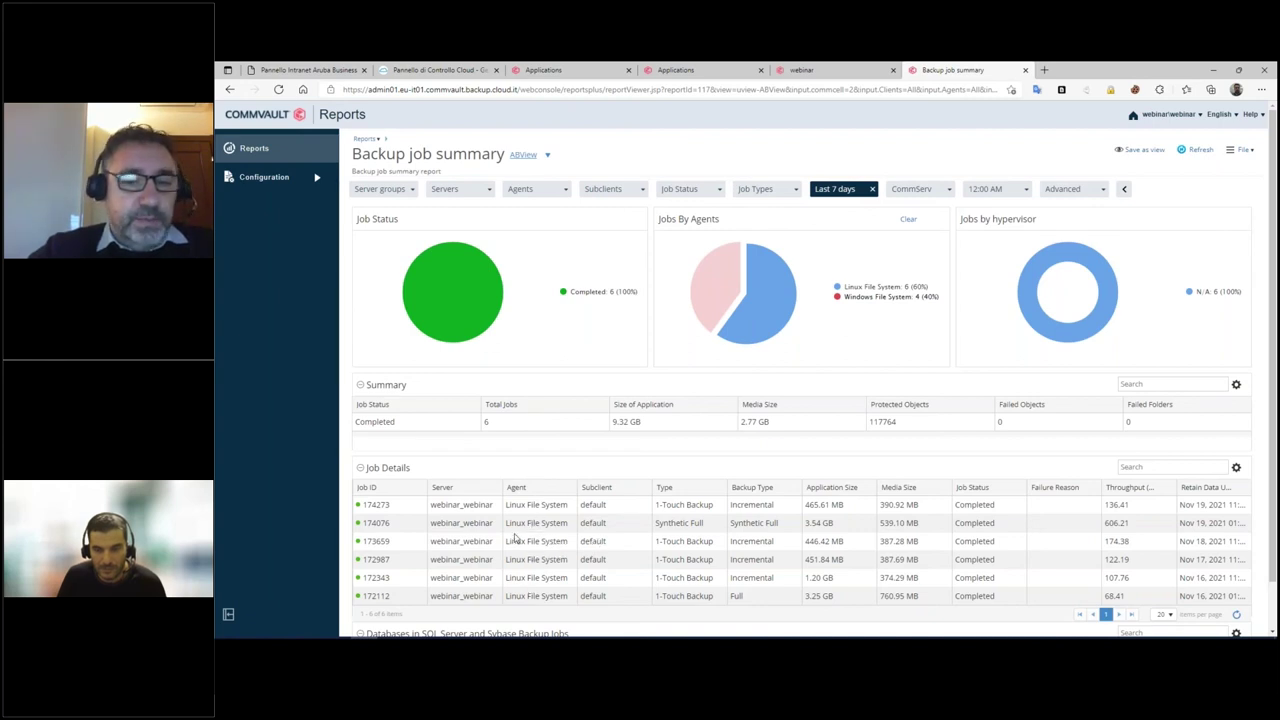
scroll(600, 548, down, 1)
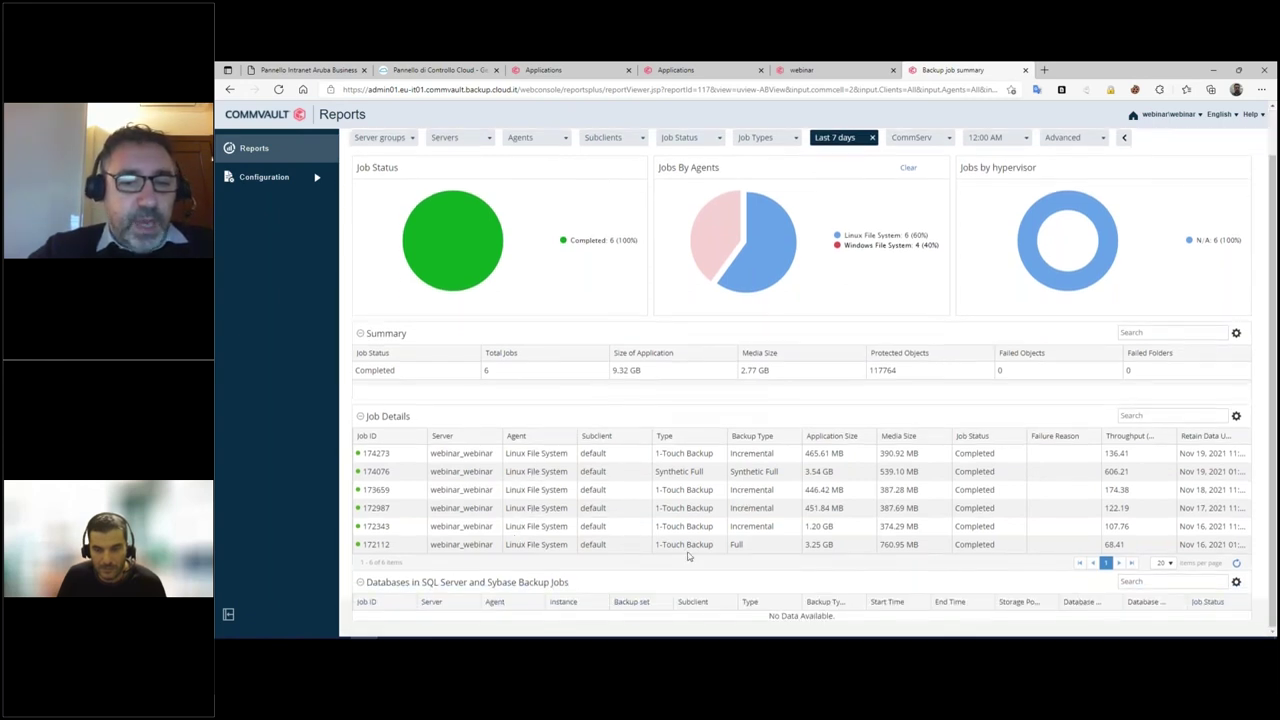
double_click(741, 544)
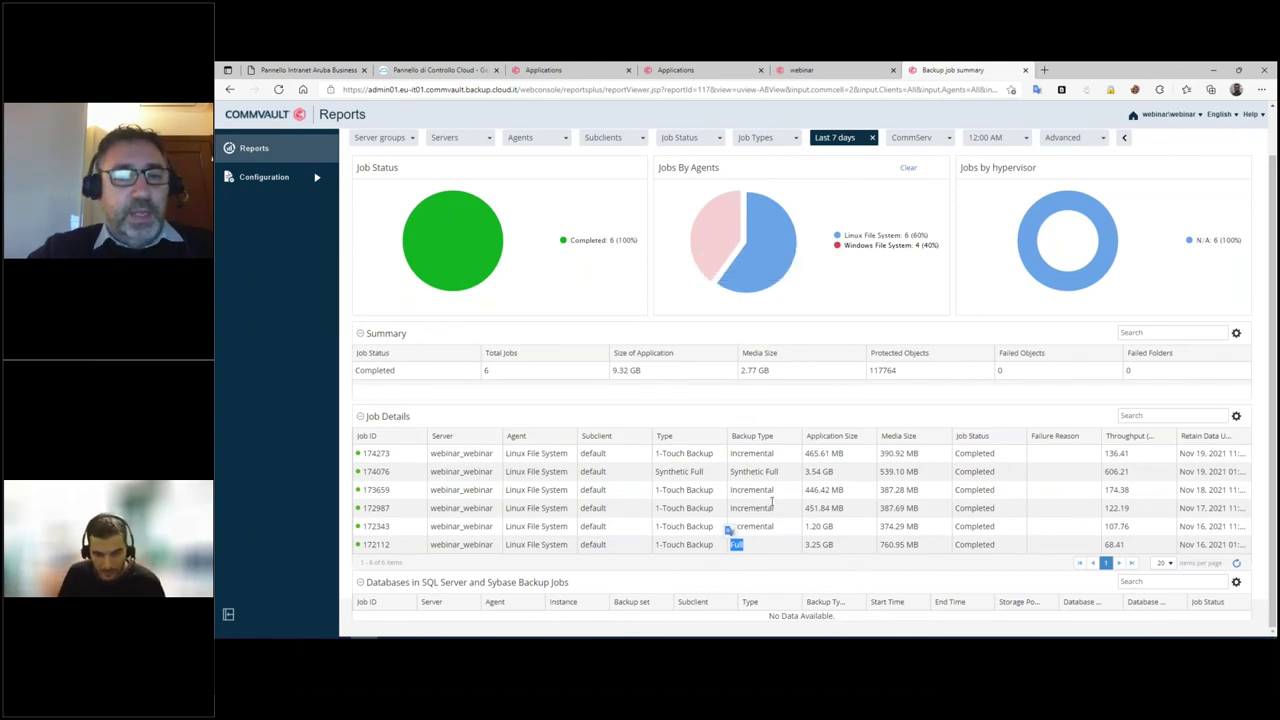
click(760, 250)
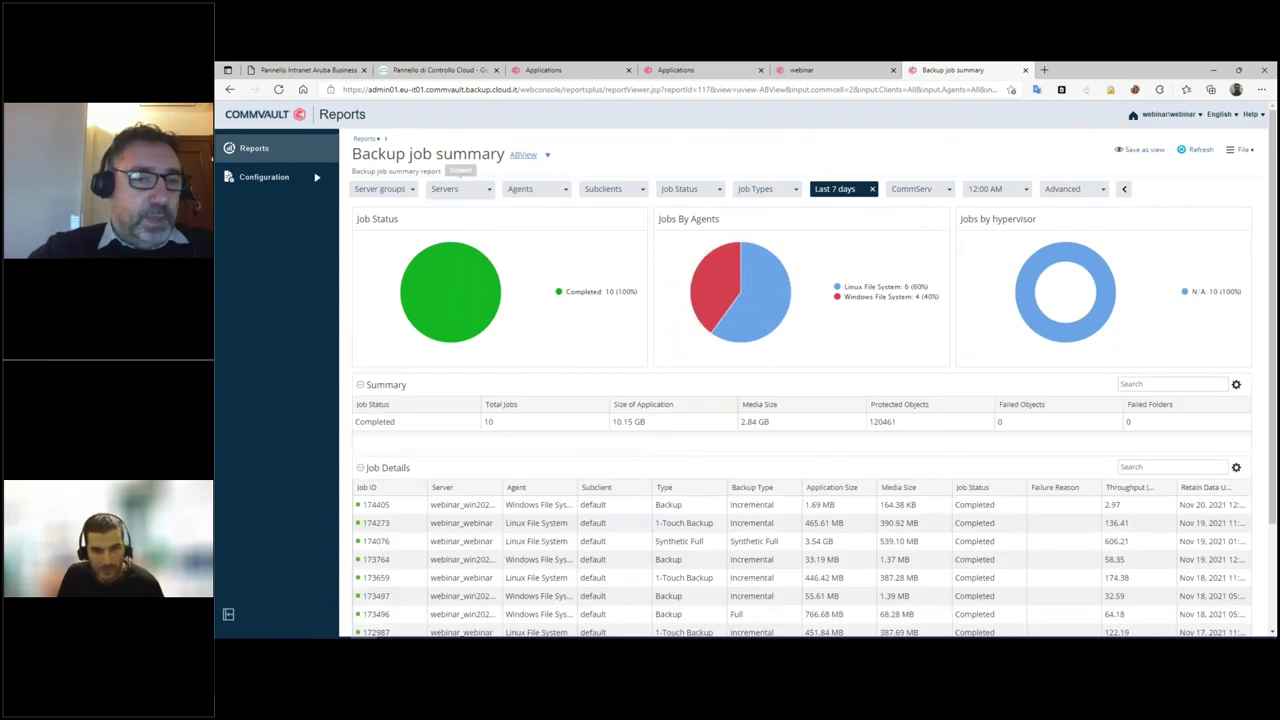
Limit the report to the server webinar_win2022-01, view the job status options, and apply the filter.
click(490, 190)
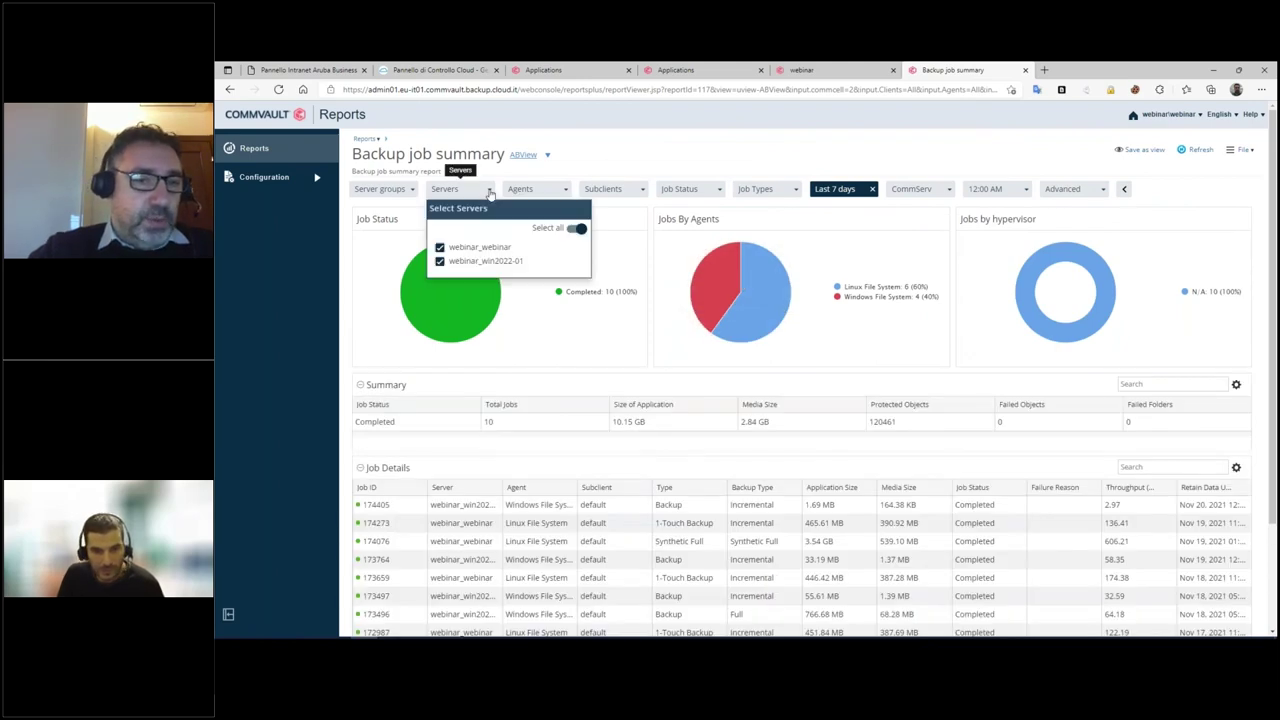
click(441, 248)
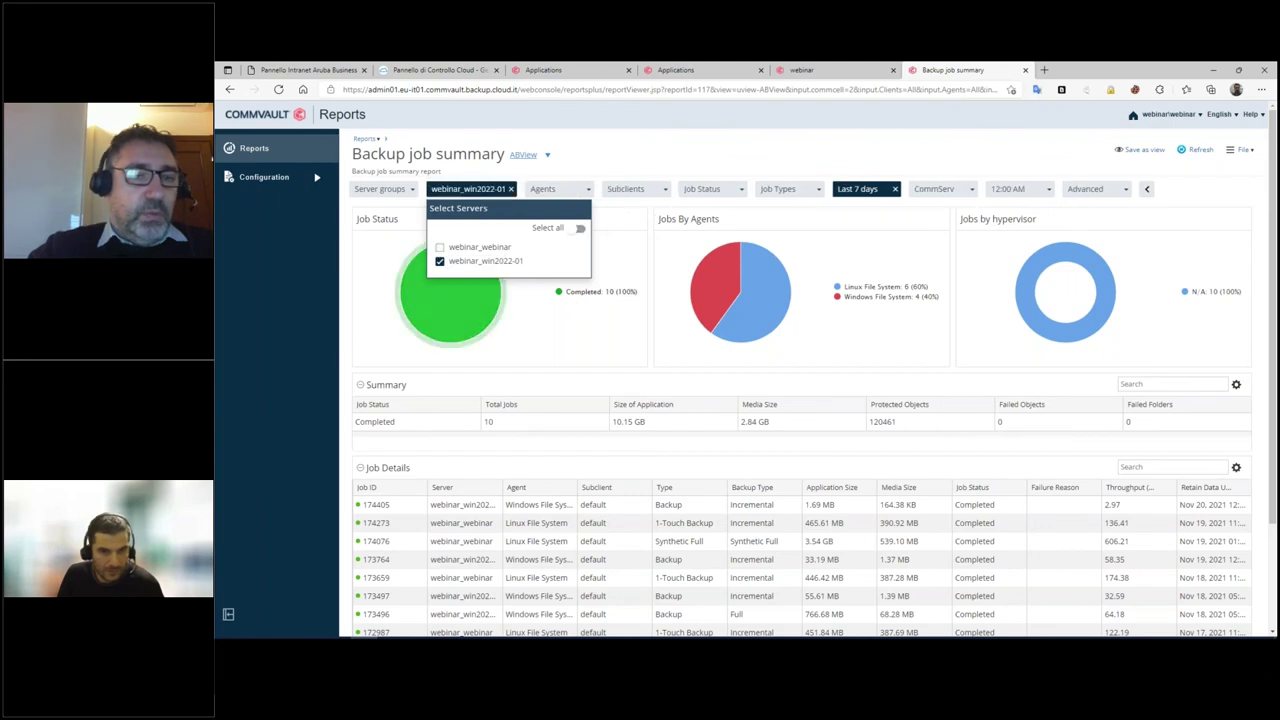
click(665, 159)
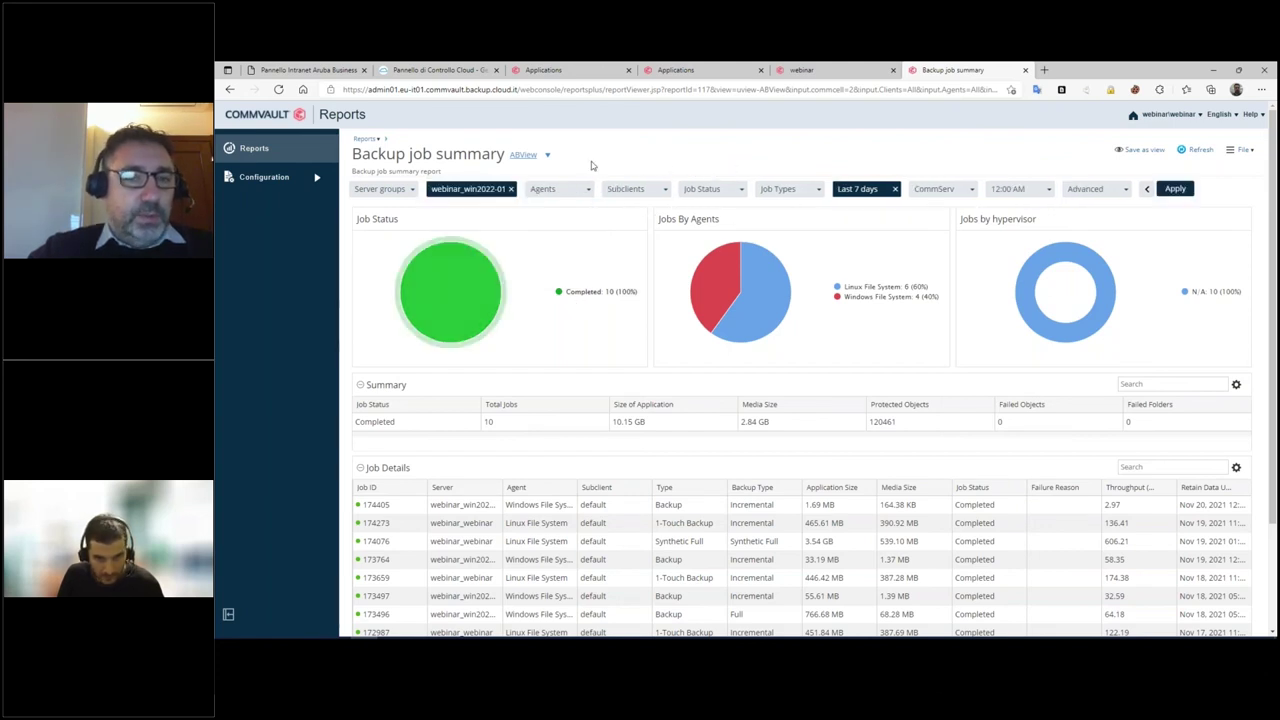
click(708, 190)
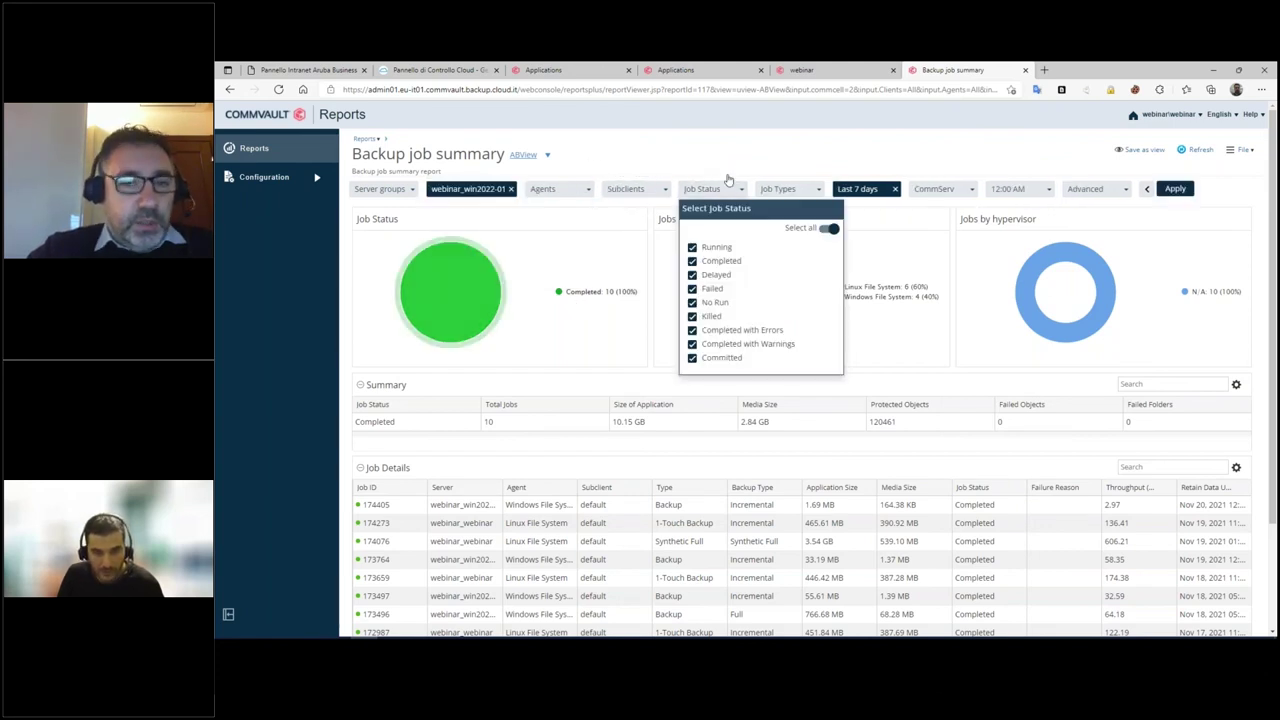
click(1175, 188)
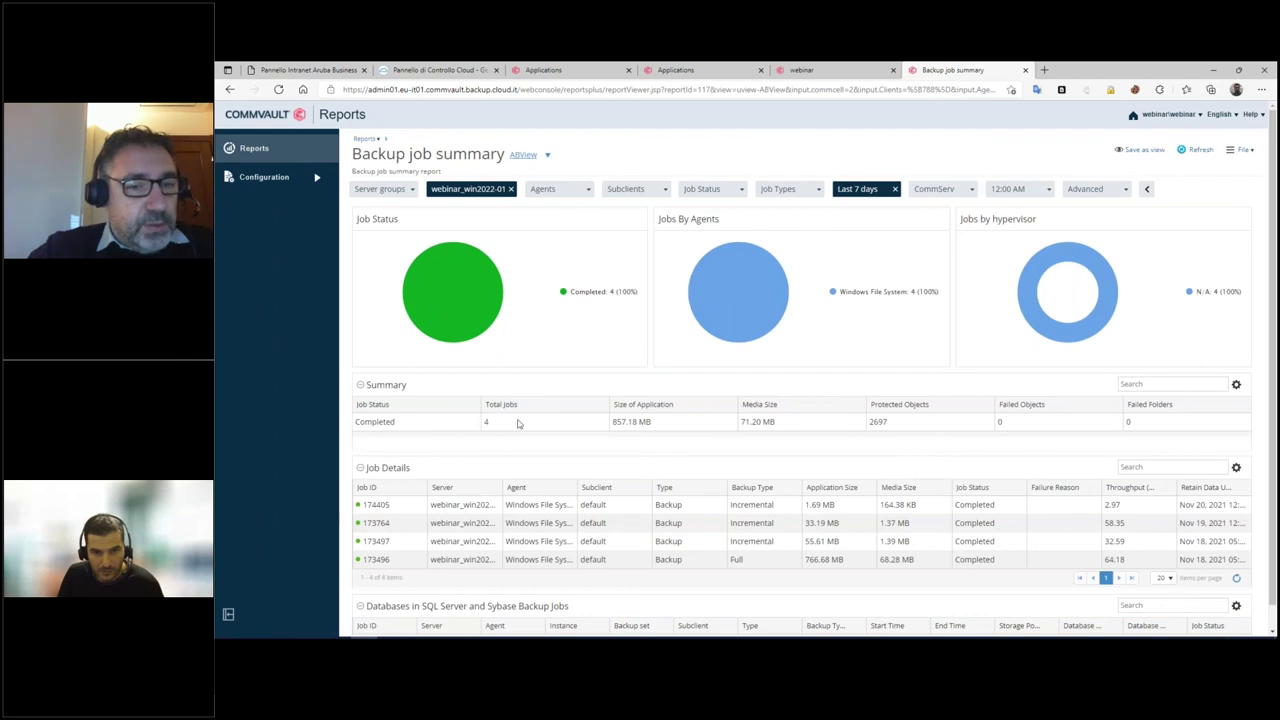
Hide the Media Size column in the report's Summary table.
click(1237, 387)
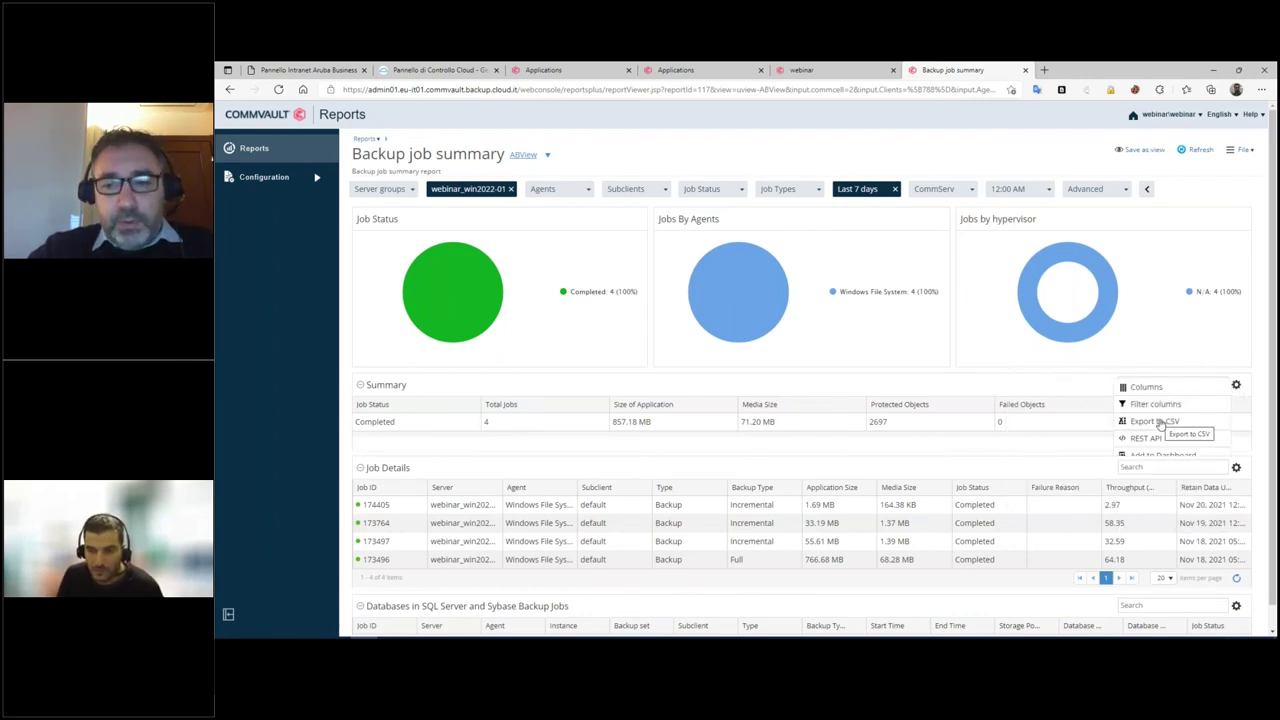
mouse_move(1140, 388)
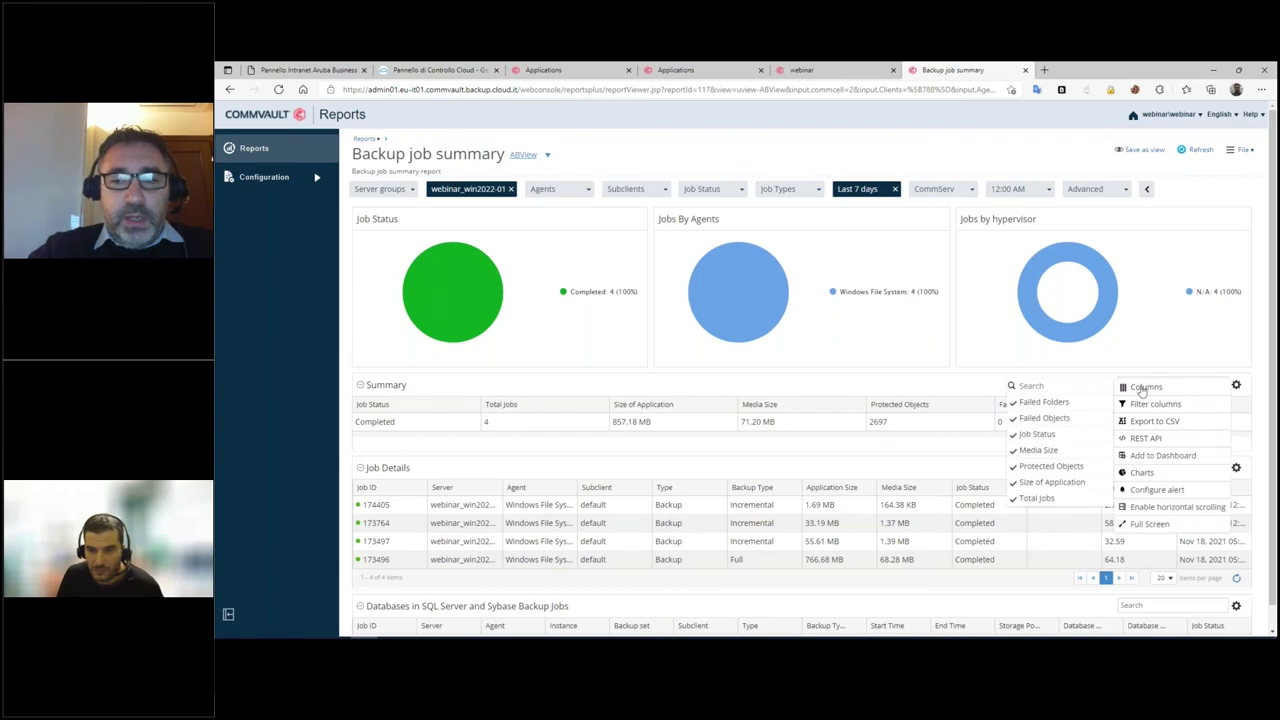
click(1045, 452)
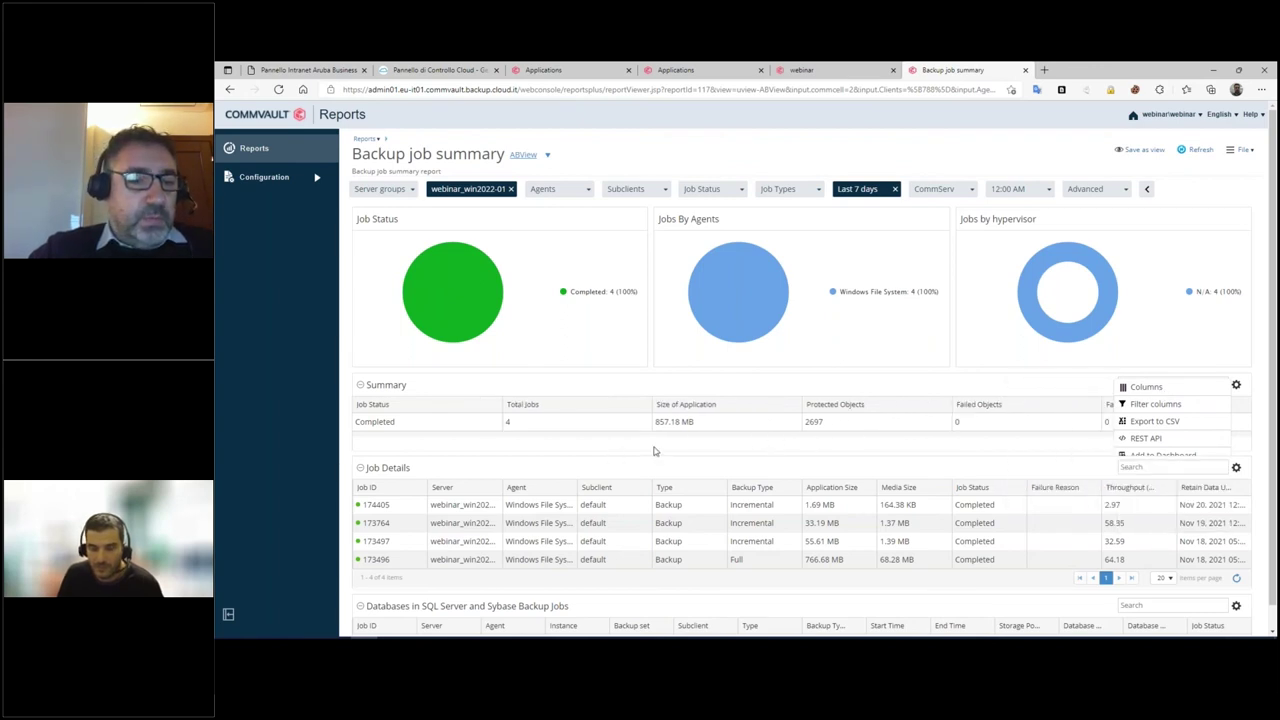
scroll(654, 451, down, 1)
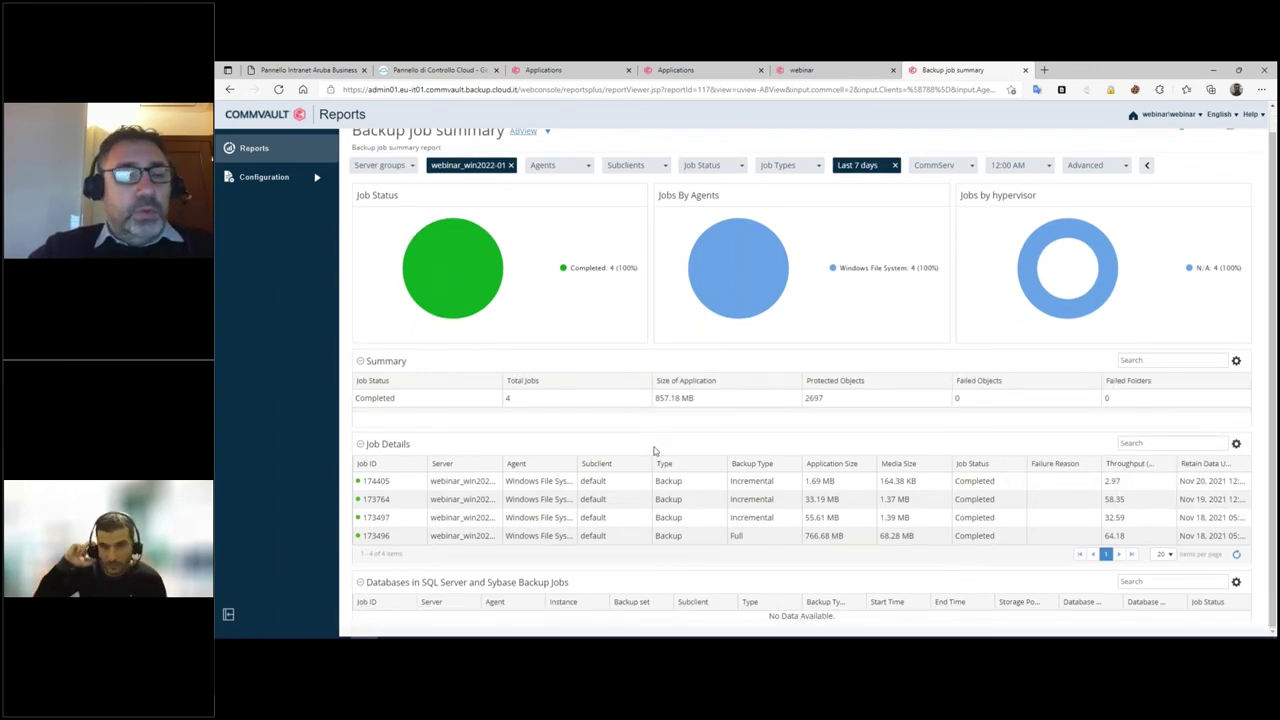
Remove the webinar_win2022-01 server filter from the backup job summary and apply the change.
scroll(654, 451, up, 1)
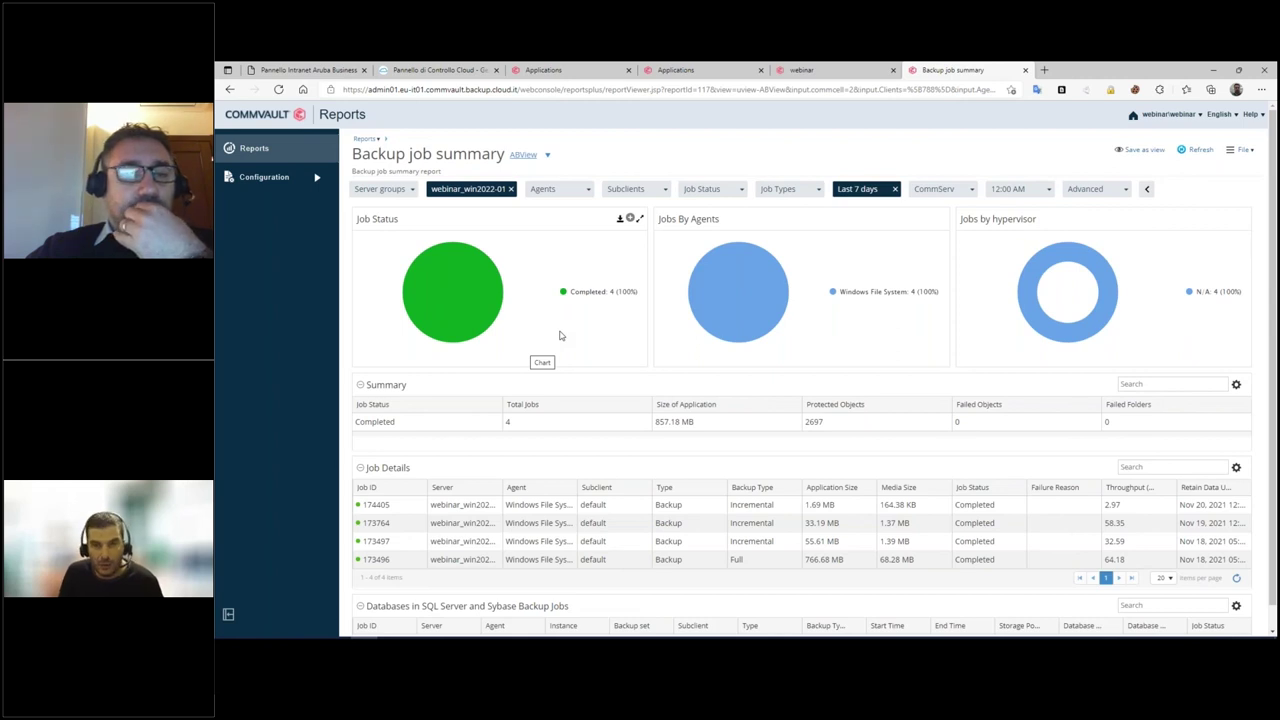
mouse_move(755, 300)
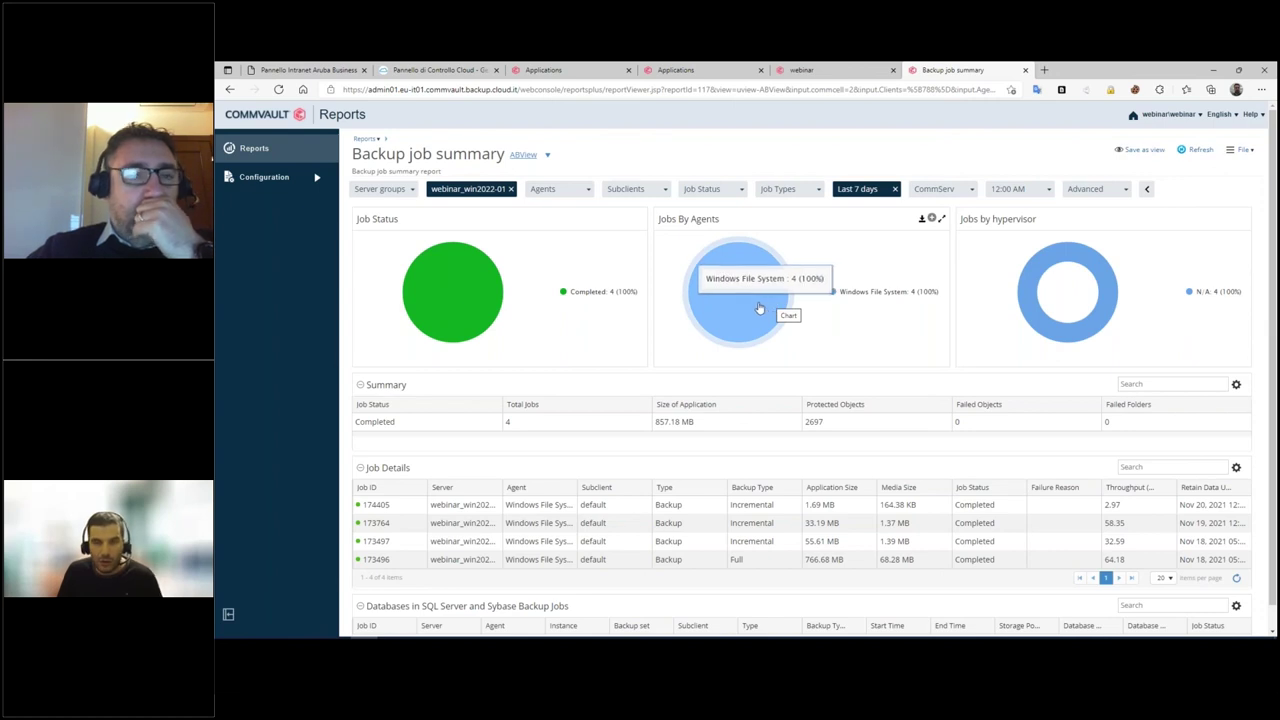
click(510, 189)
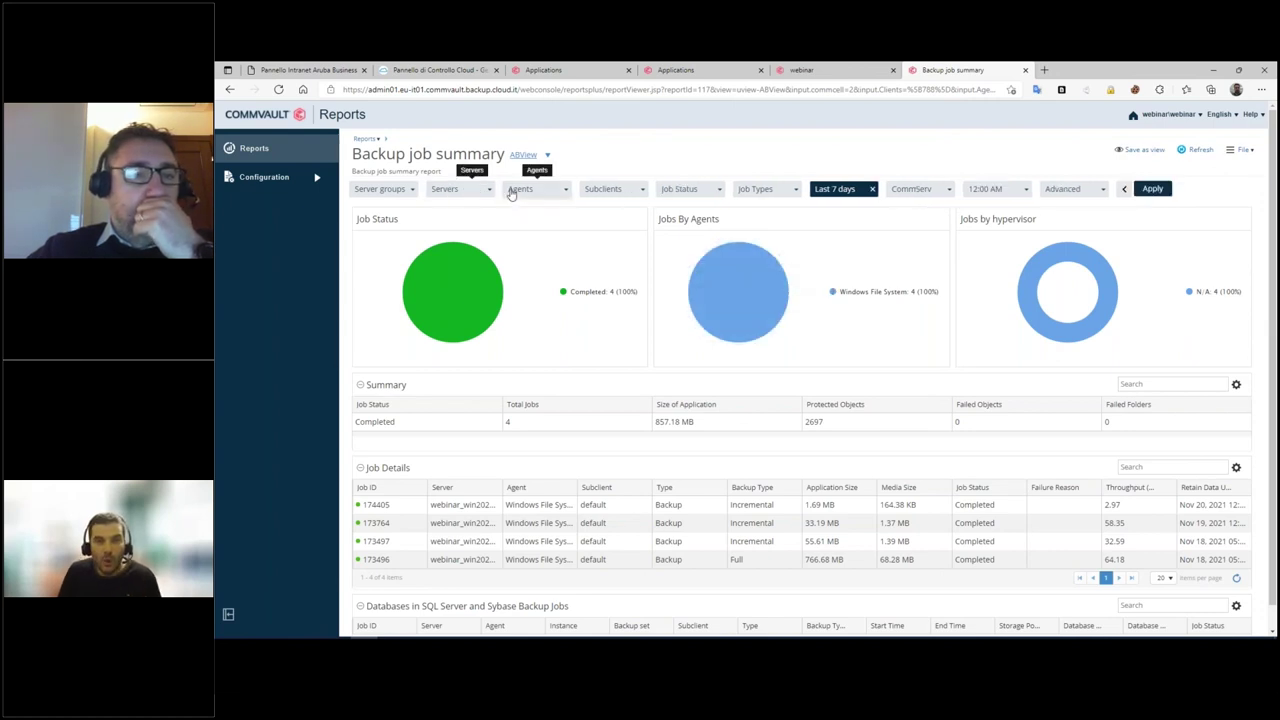
click(1151, 189)
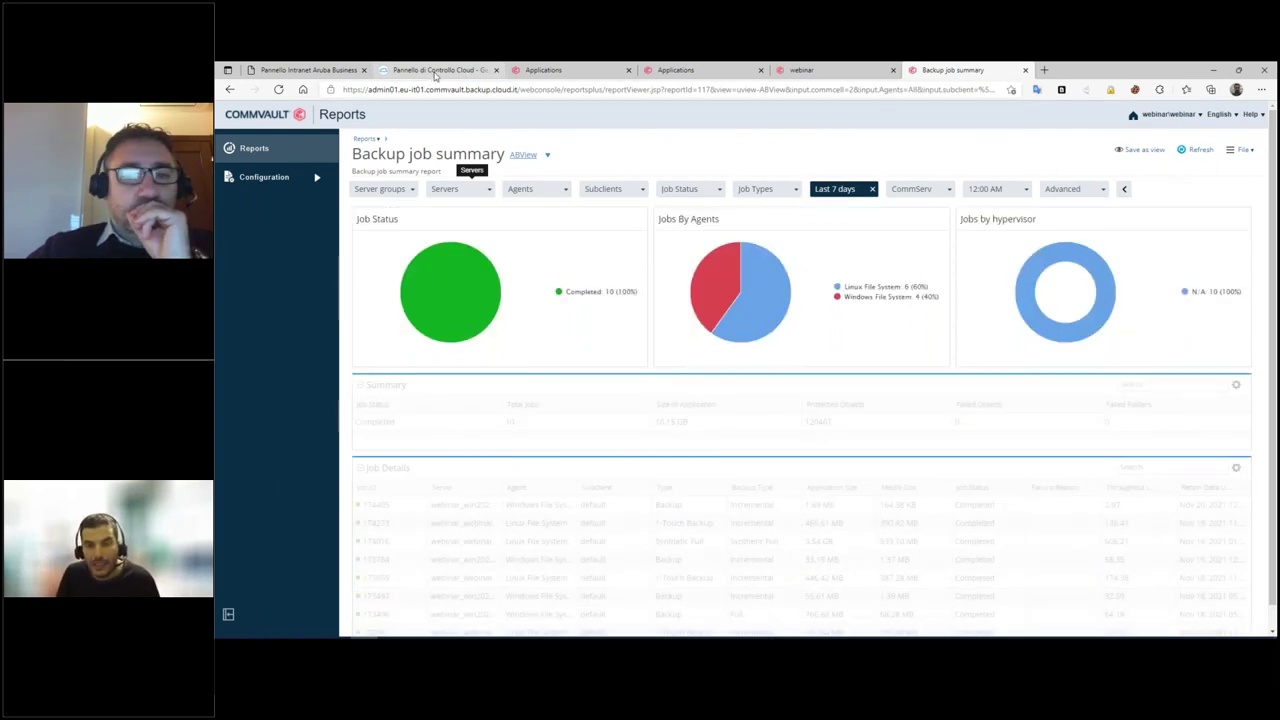
Switch to the Aruba Cloud control panel and highlight the backup account's occupied space.
click(436, 70)
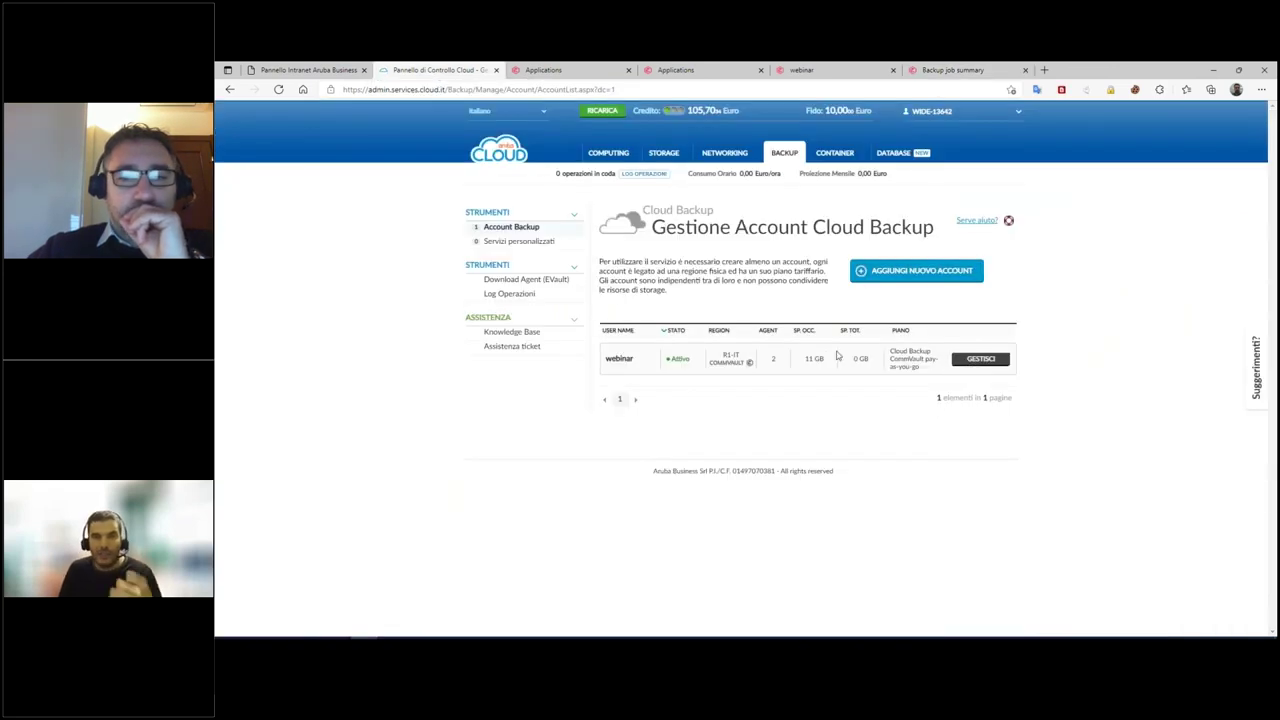
drag(826, 358, 803, 359)
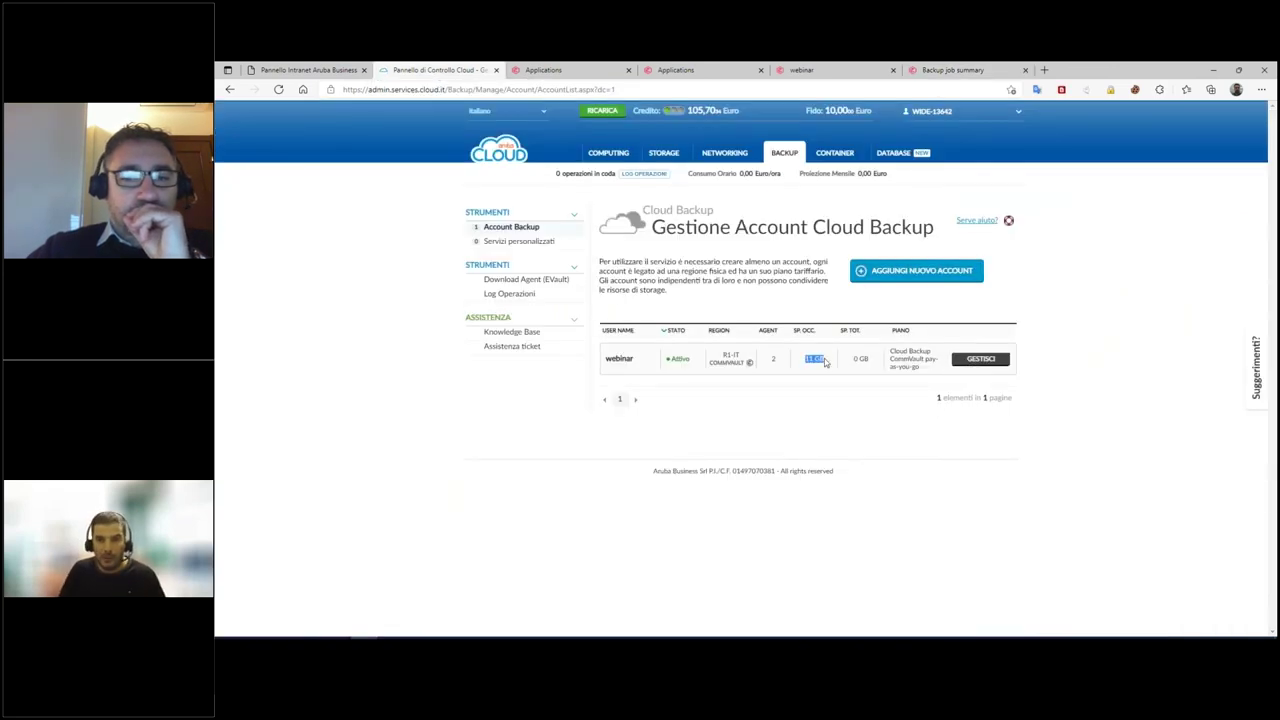
Close the second Applications page and the webinar company page, returning to the backup job summary report.
click(660, 70)
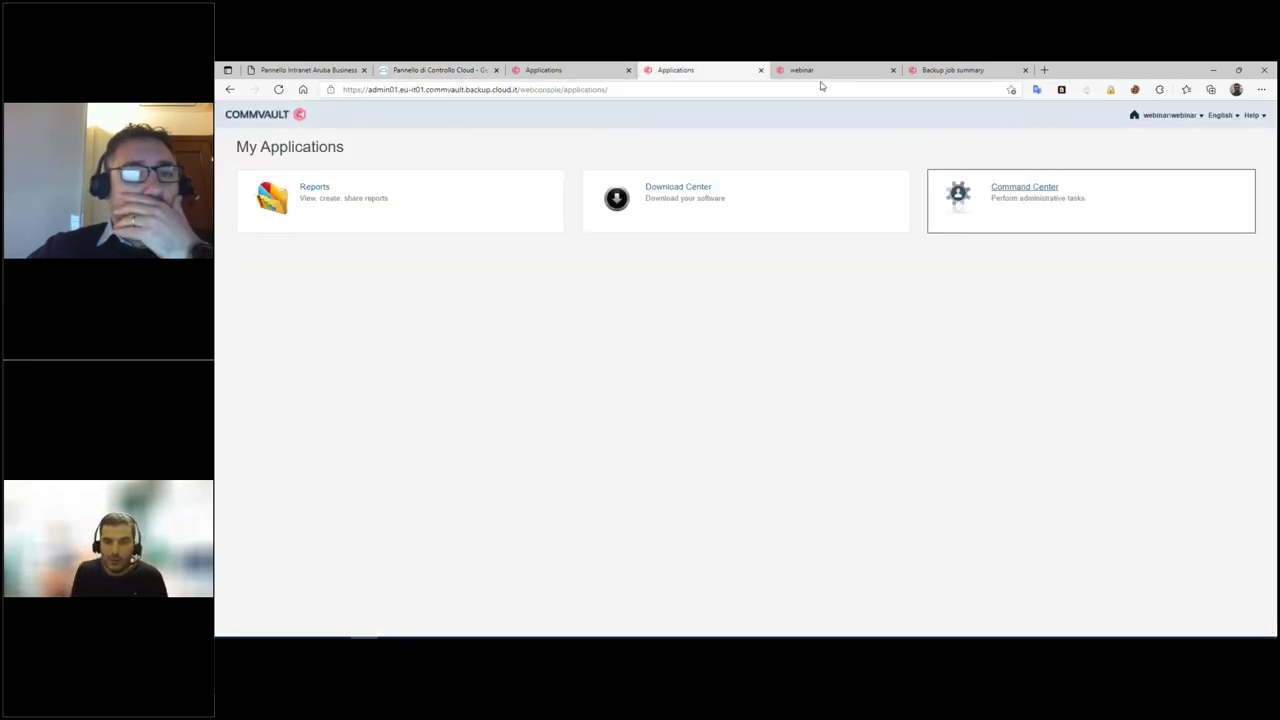
click(760, 70)
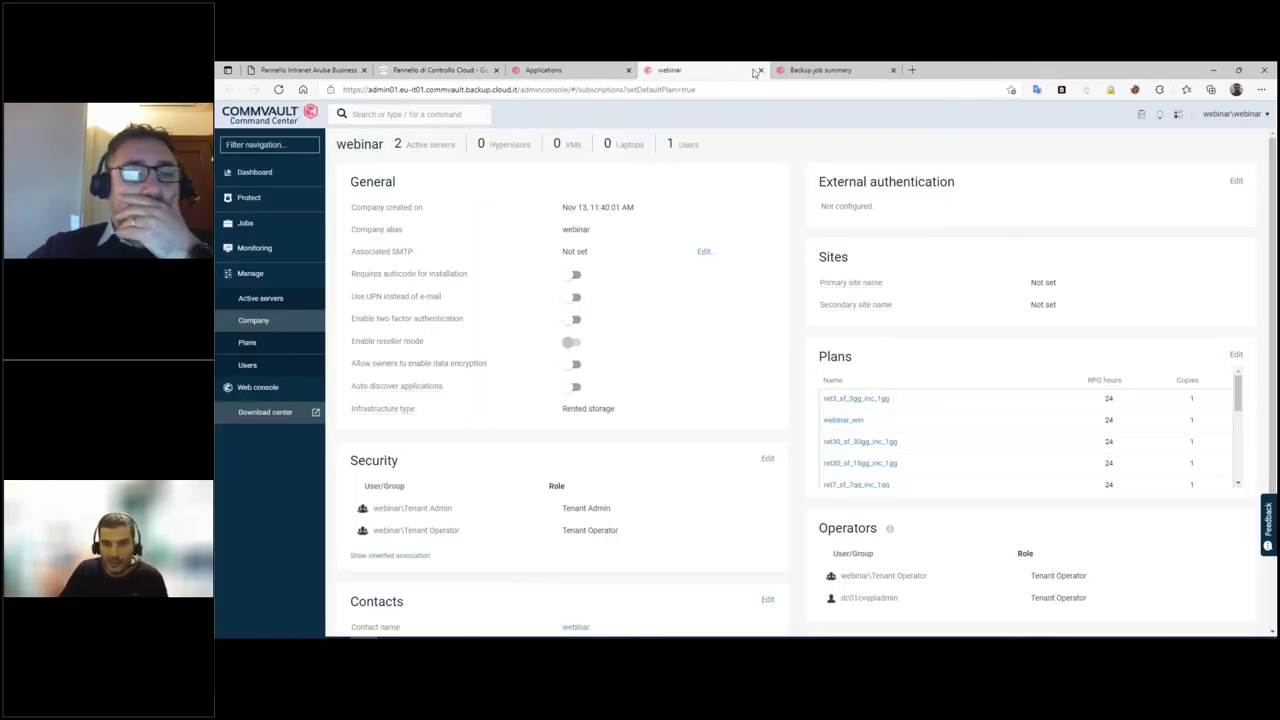
click(759, 71)
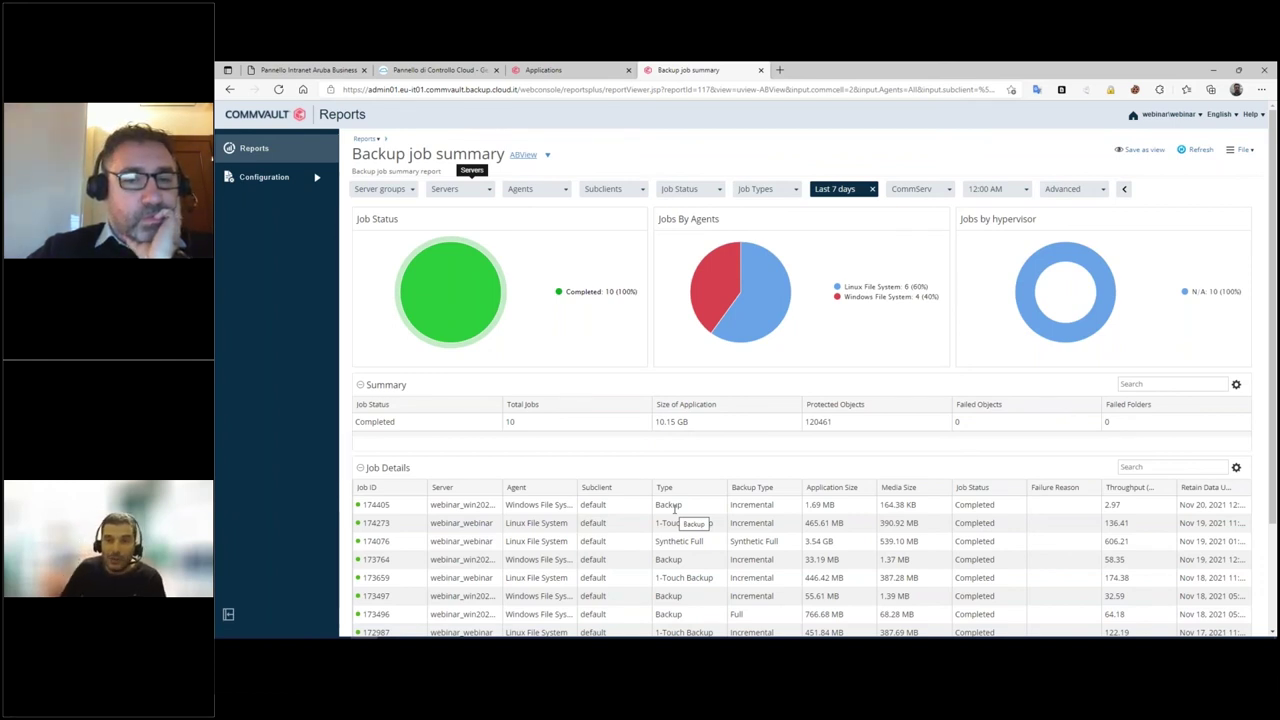
Look through the report's job details and highlight the Size of Application value in the Summary table.
scroll(675, 509, down, 1)
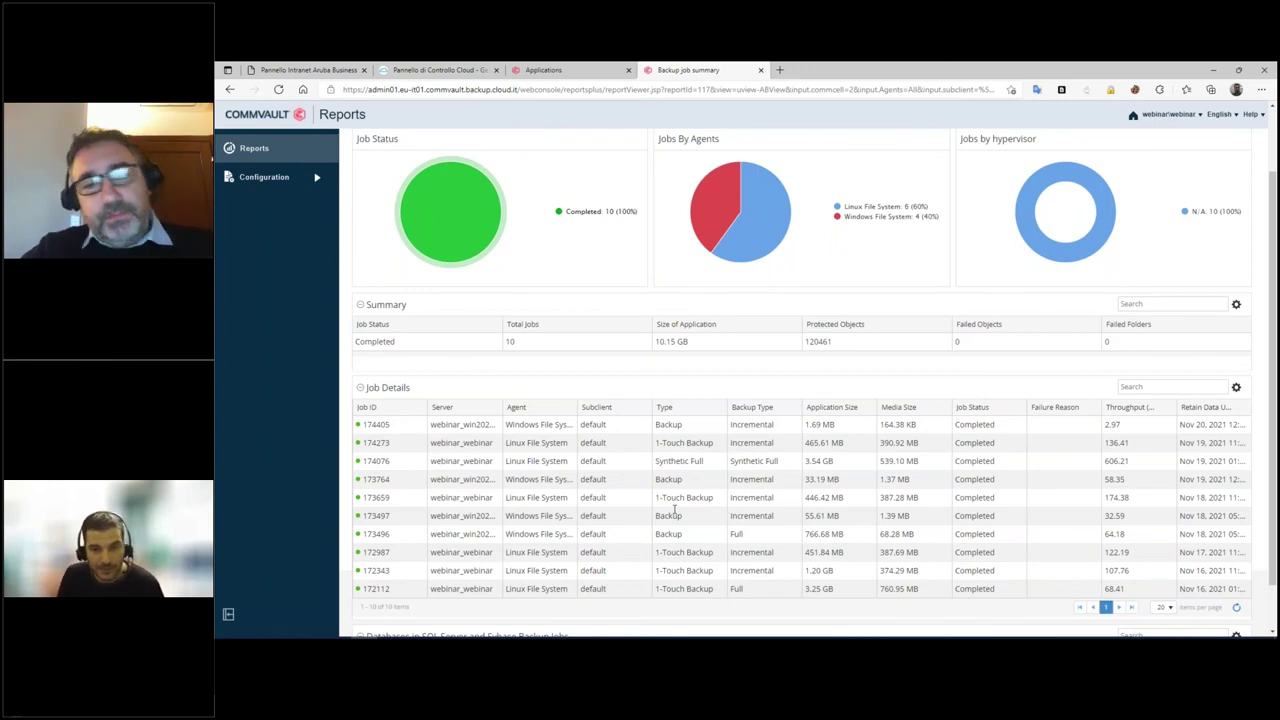
scroll(675, 510, up, 2)
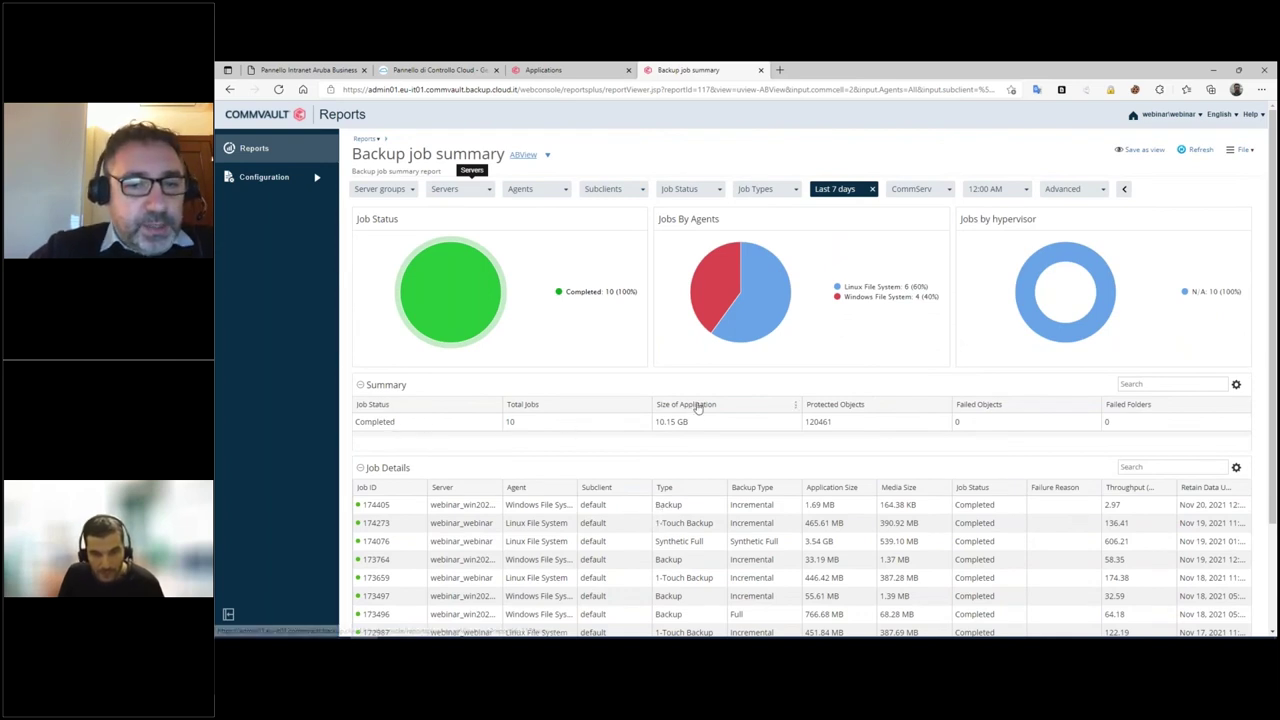
drag(692, 424, 654, 428)
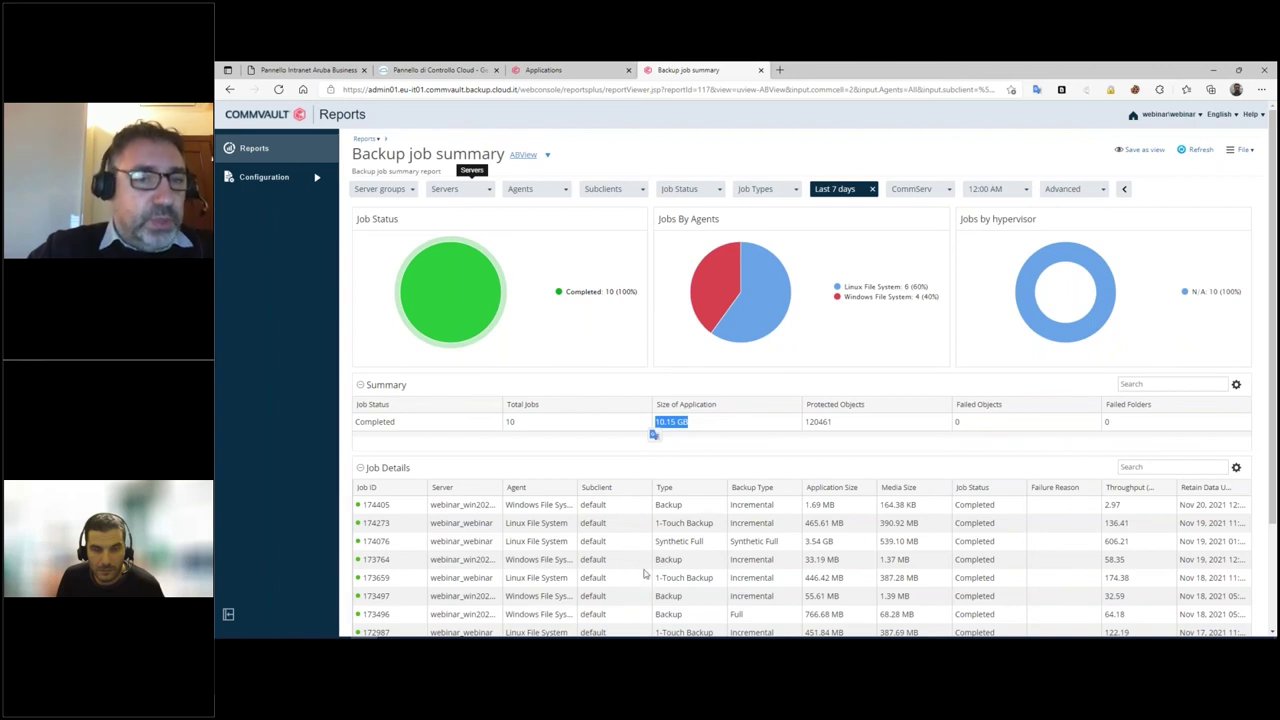
Apply a filter for the server webinar_webinar to the report, view its jobs, and clear the server filter again.
click(458, 190)
click(441, 247)
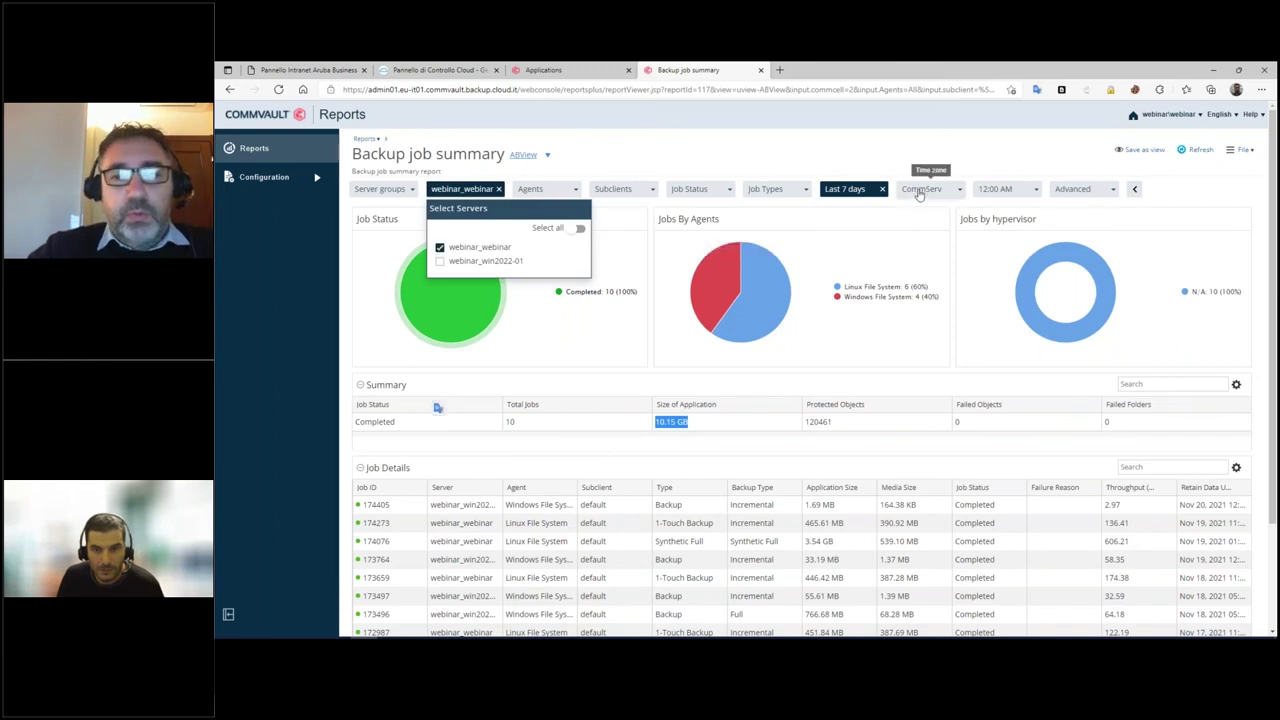
click(1157, 196)
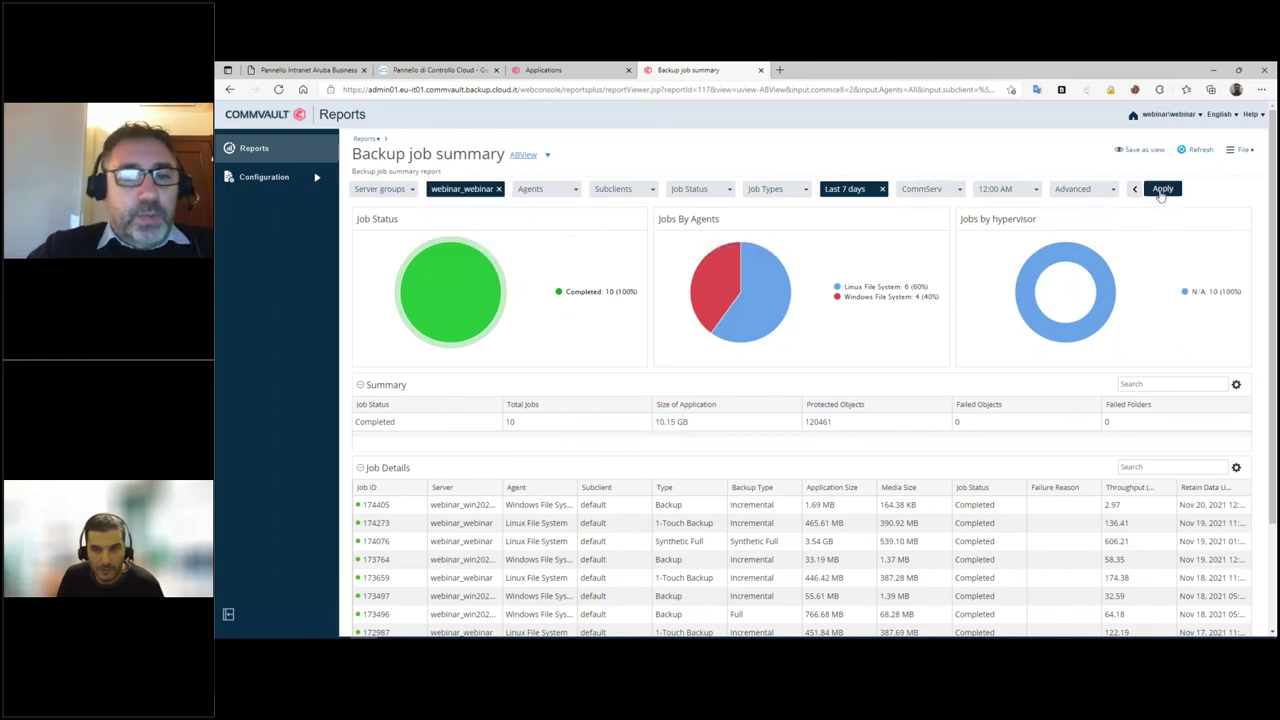
click(1161, 190)
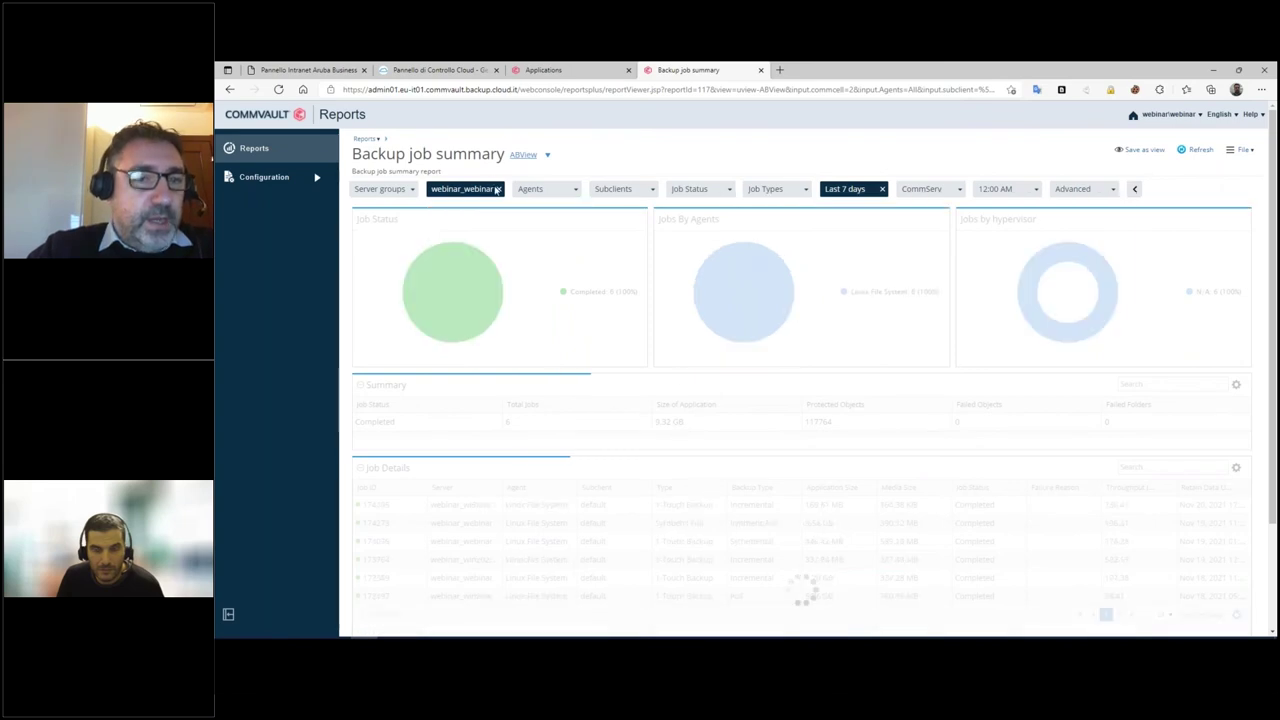
click(497, 190)
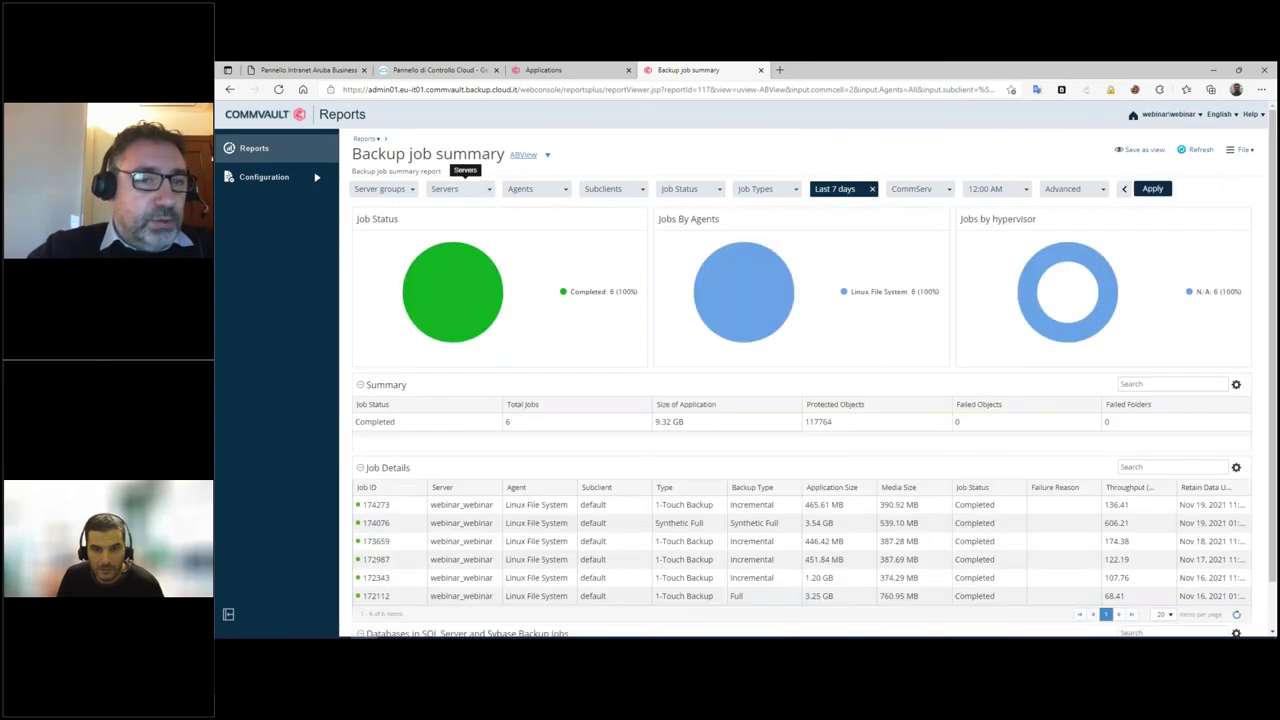
click(1151, 189)
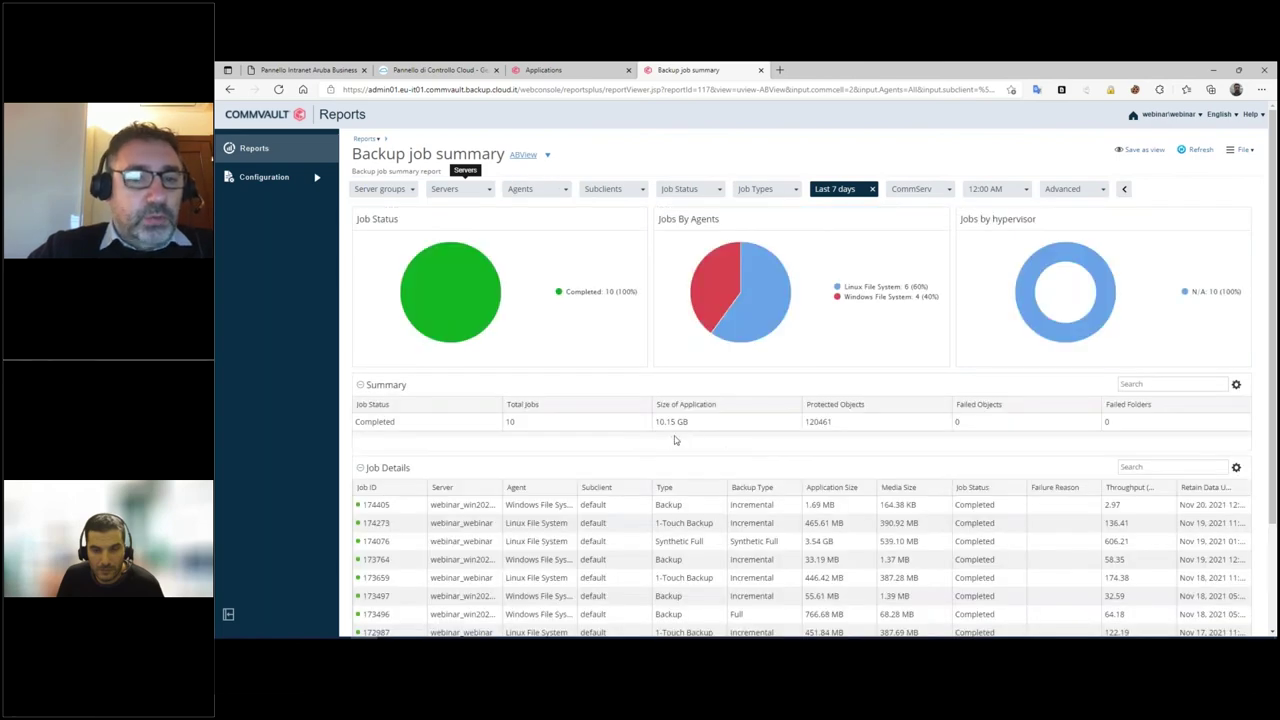
Return to the Cloud Backup account list and compare the account's occupied space with the report.
click(440, 70)
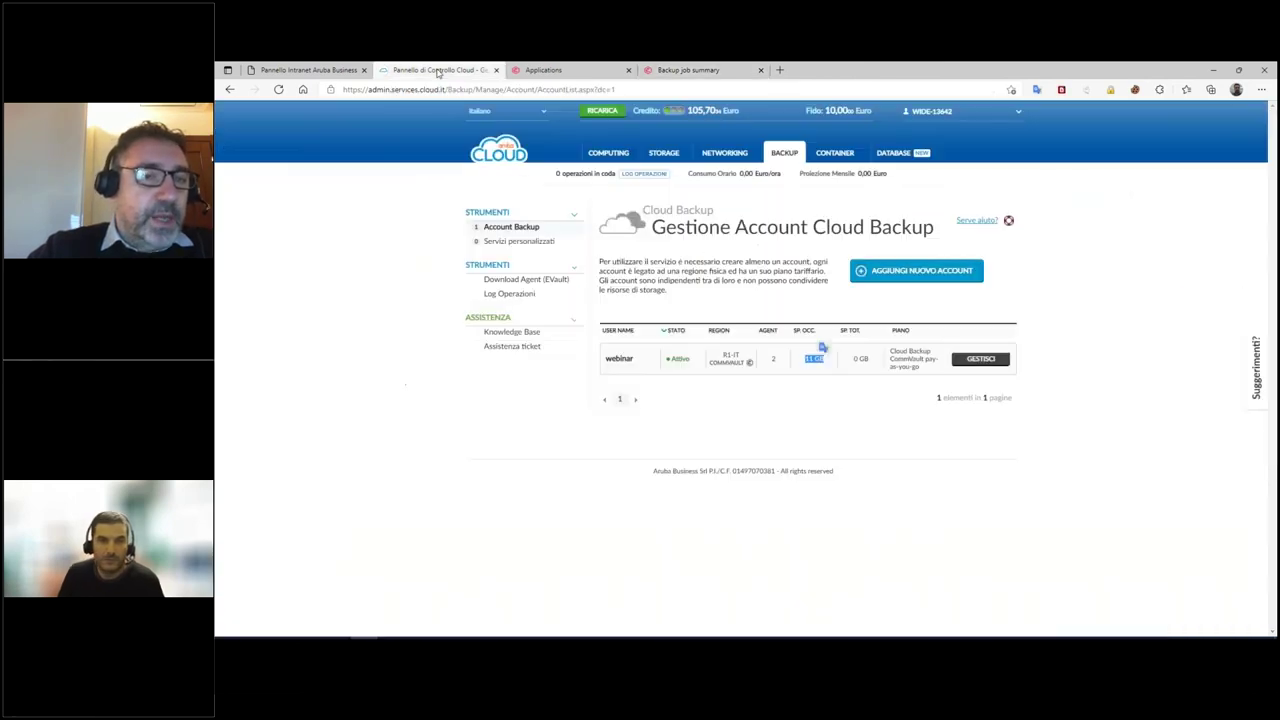
click(810, 362)
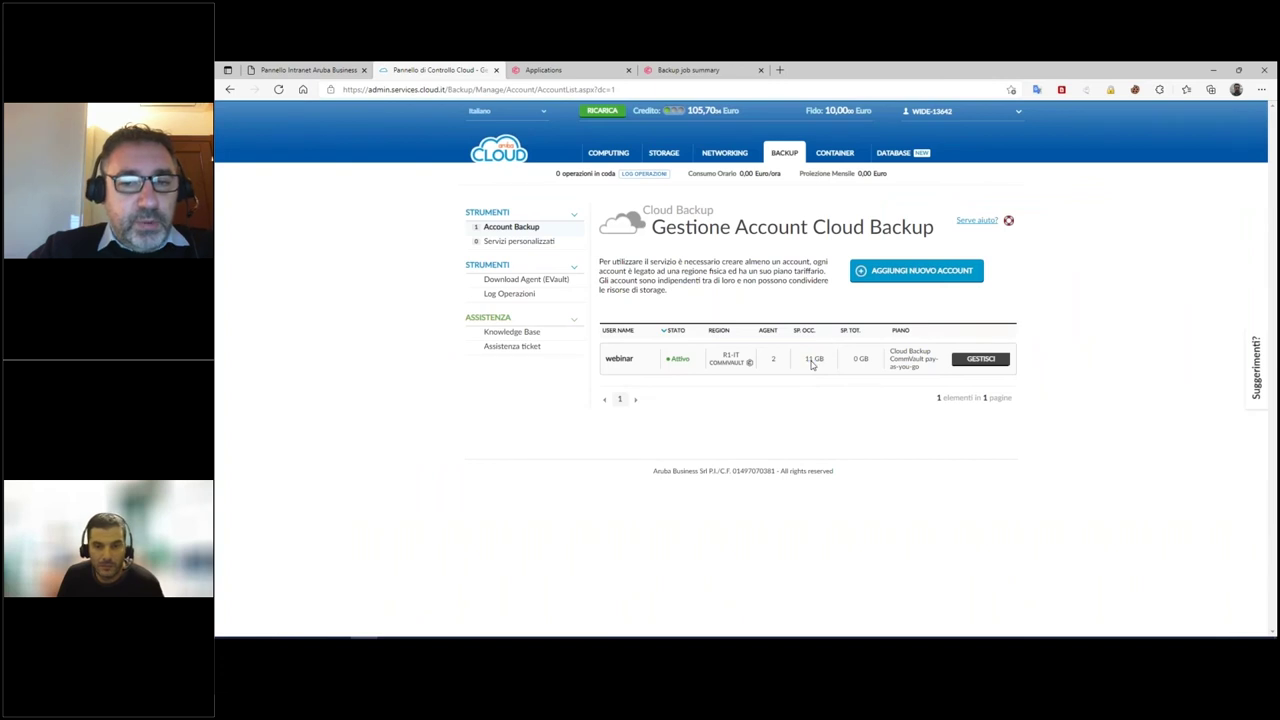
drag(805, 361, 826, 368)
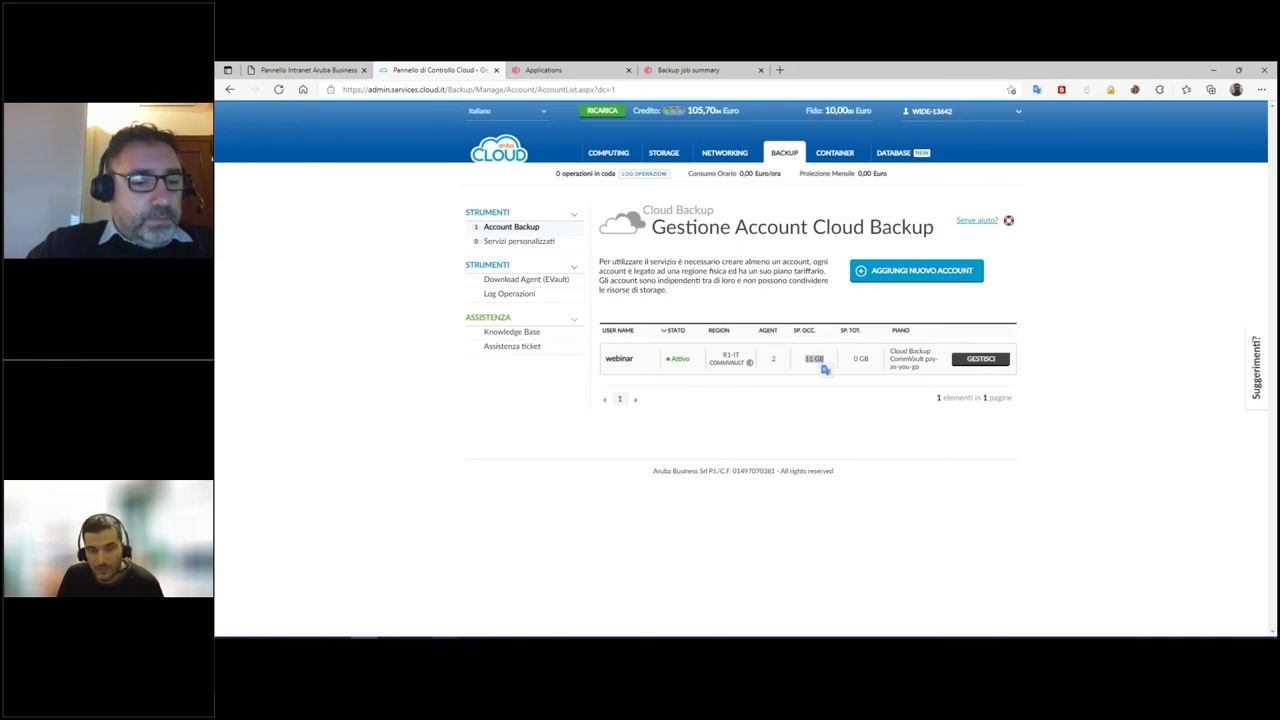
Switch to the webinar presentation, start the slide show from the Agenda slide, and advance to the Link utili slide.
key(alt+Tab)
key(shift+F5)
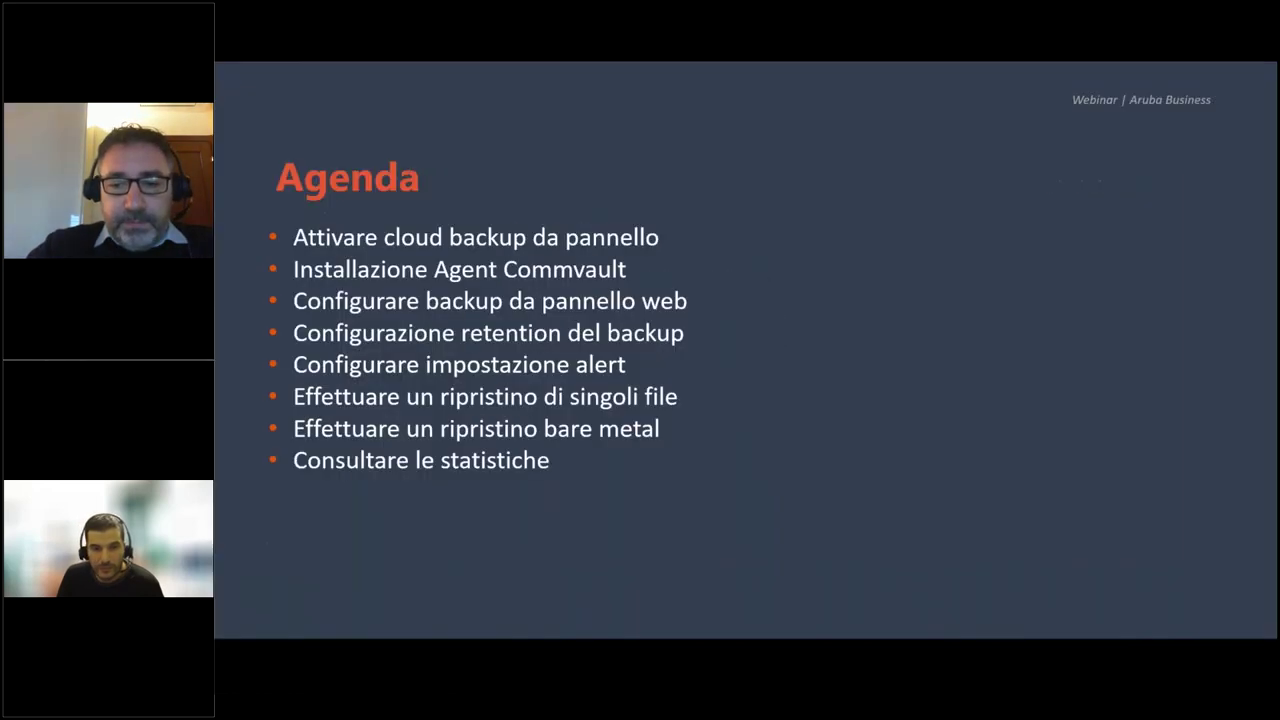
key(Right)
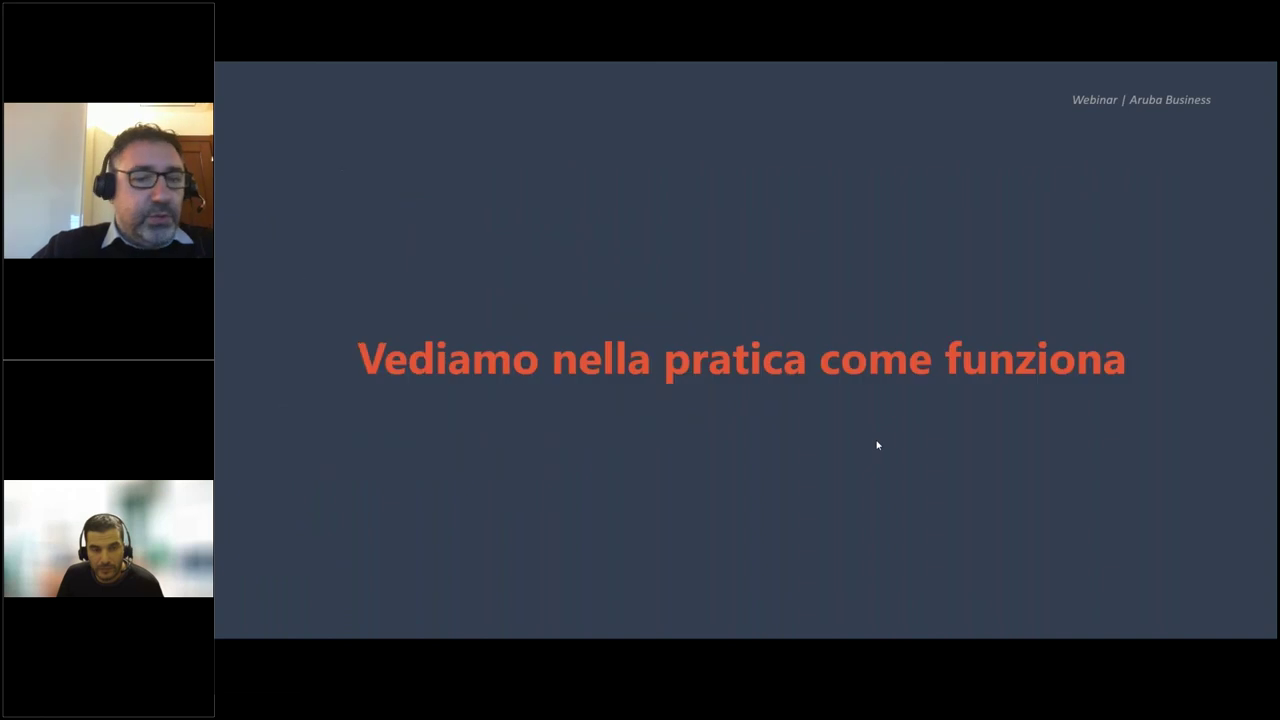
key(Right)
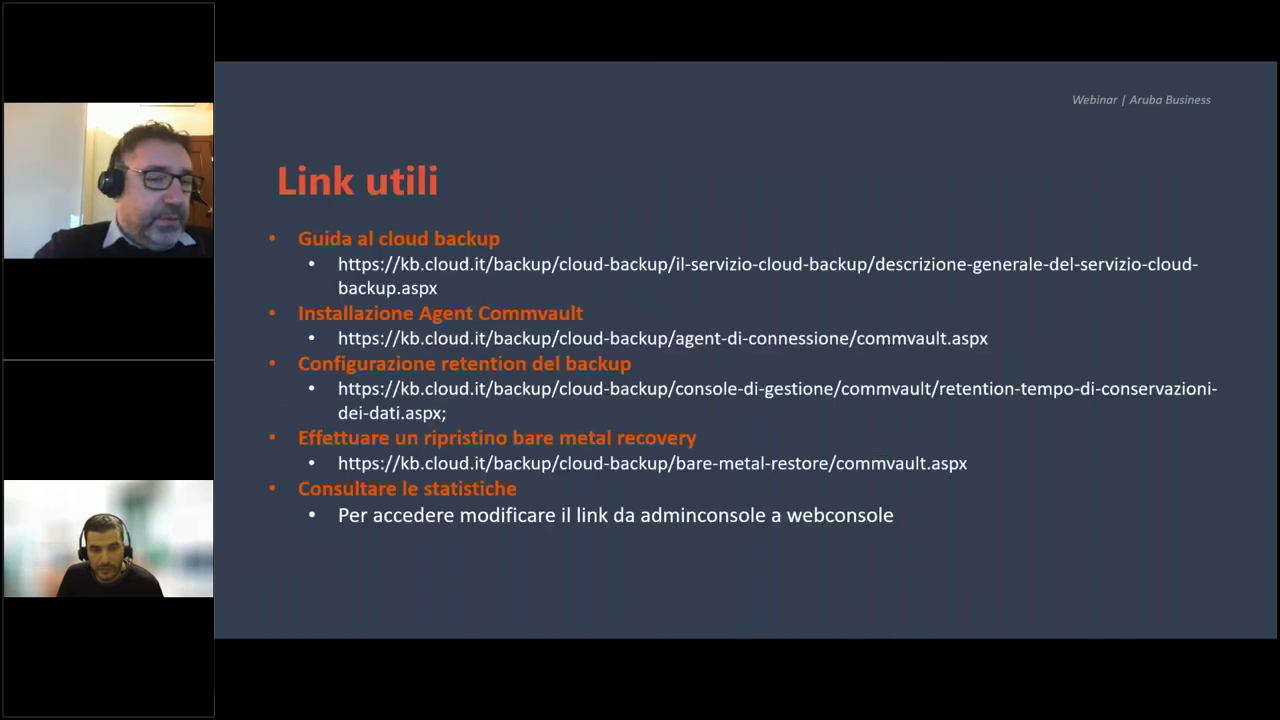